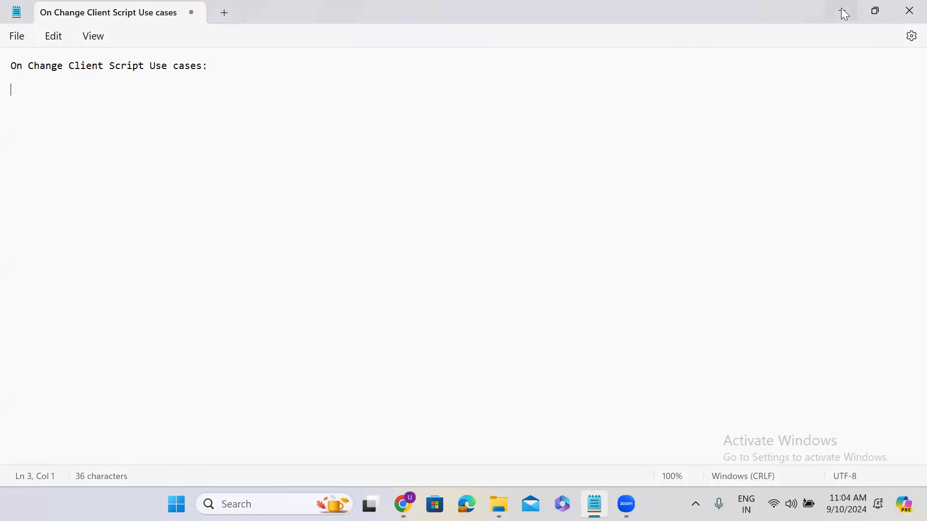
# Step: Minimize the Notepad use-case notes to reveal the ServiceNow browser window
pyautogui.click(843, 12)
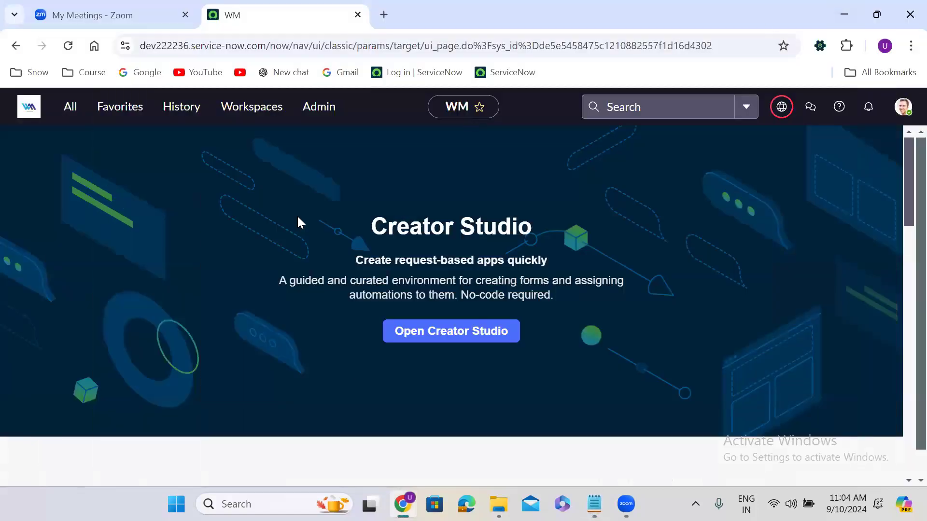
# Step: Filter the navigator for 'finance case' and open a new Finance Case record in a new tab
pyautogui.click(66, 113)
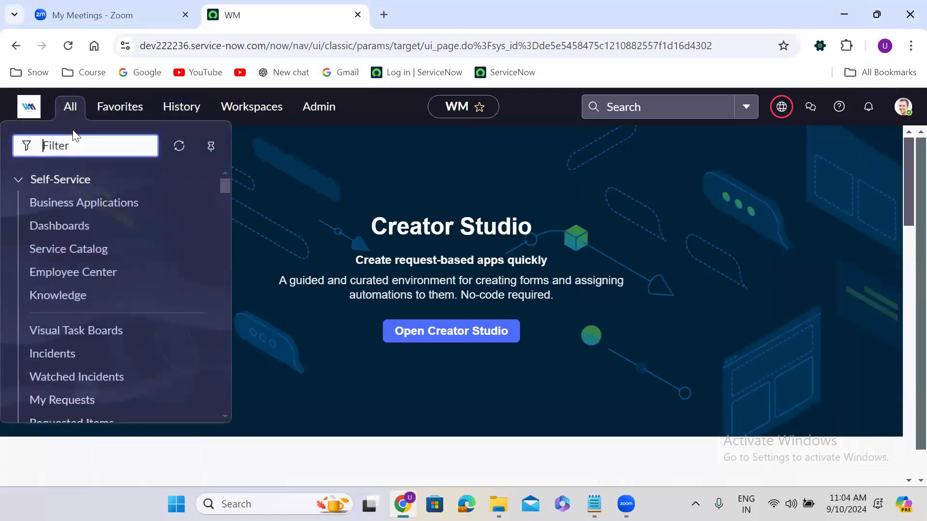
pyautogui.write('finance case')
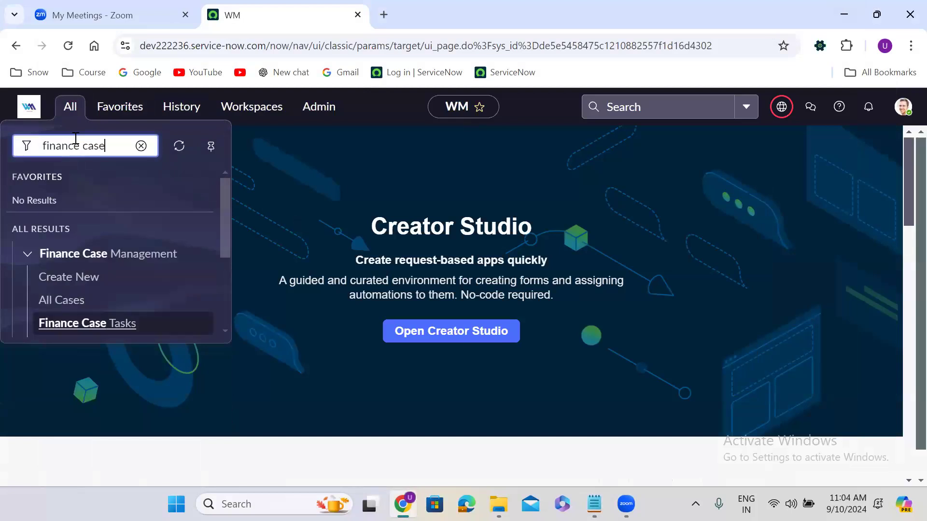
pyautogui.rightClick(71, 275)
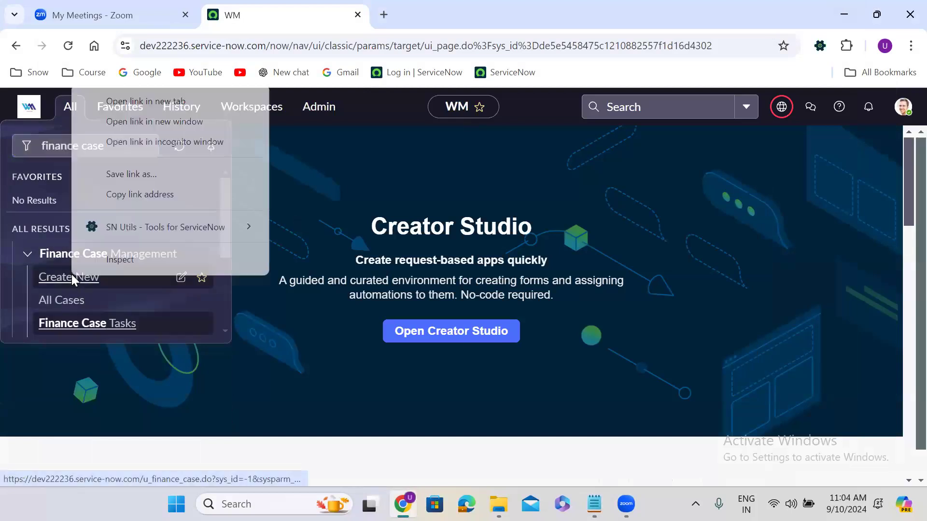
pyautogui.click(170, 106)
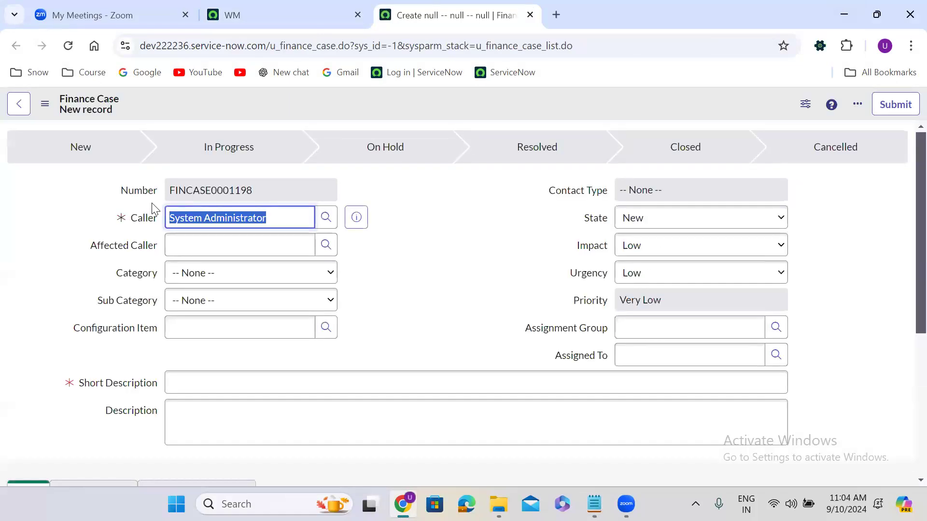
# Step: Reload the new Finance Case form and look over its fields
pyautogui.click(440, 200)
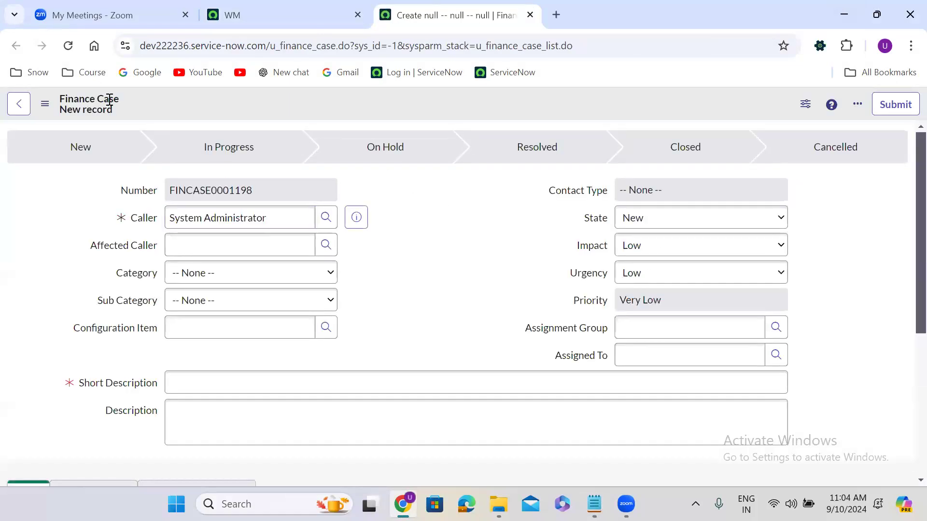
pyautogui.click(68, 46)
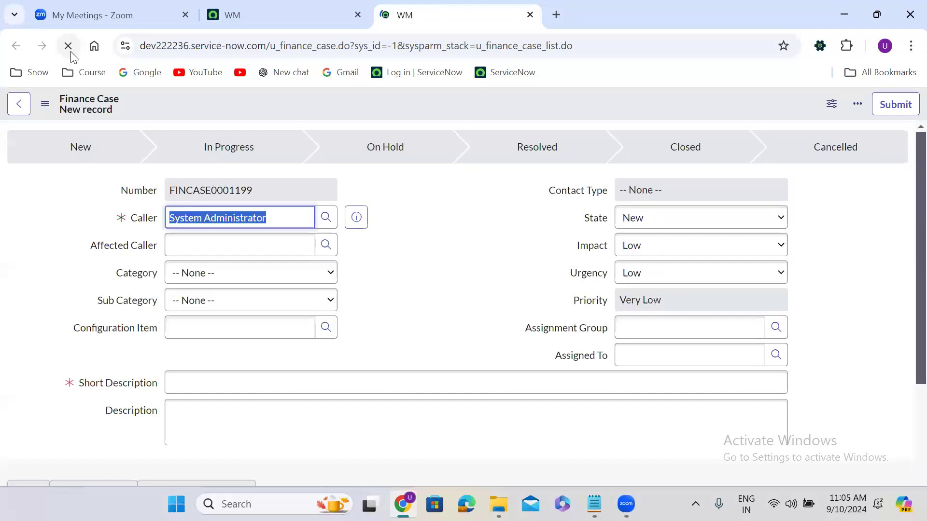
pyautogui.click(421, 206)
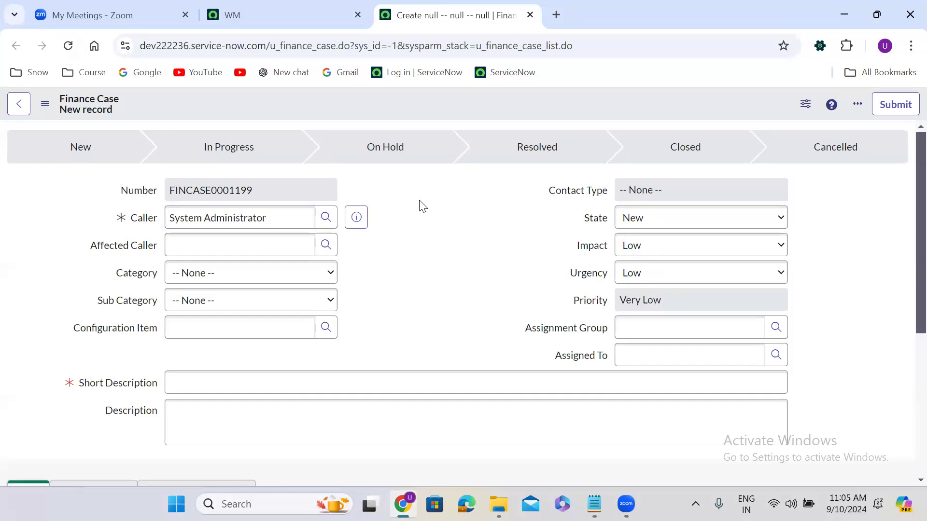
pyautogui.scroll(-5, 422, 206)
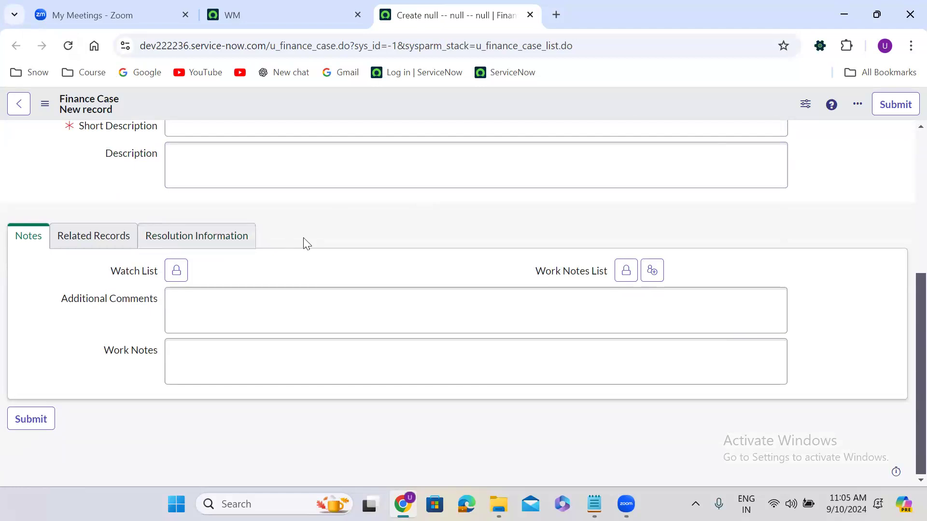
pyautogui.scroll(1, 307, 244)
pyautogui.scroll(1, 303, 237)
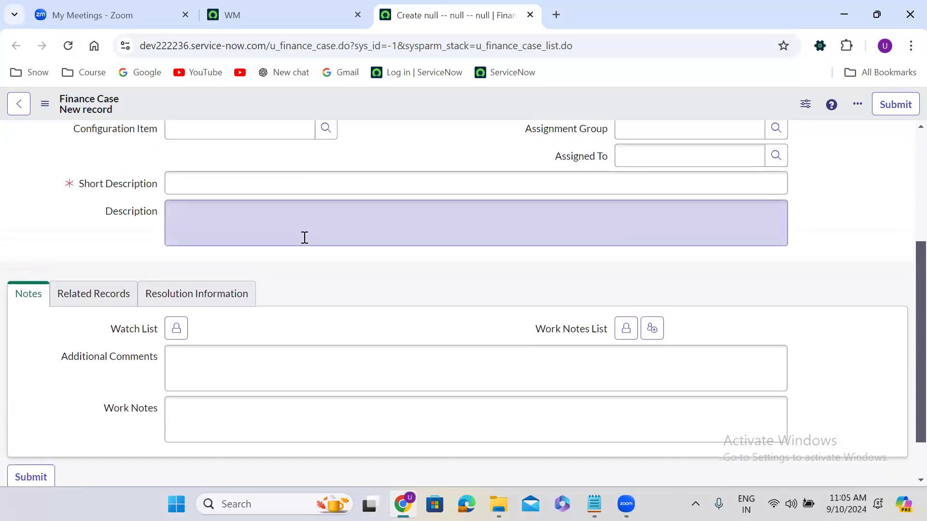
pyautogui.scroll(7, 304, 237)
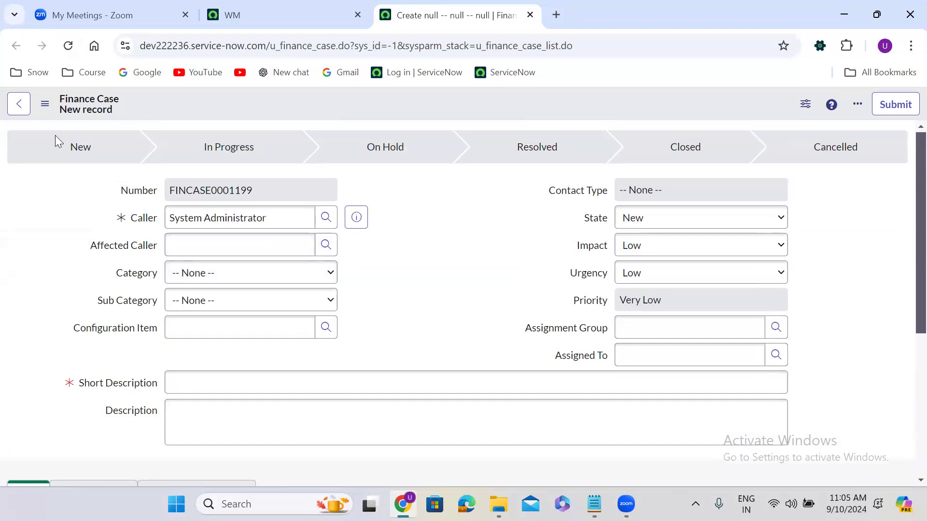
# Step: Reload the Finance Case form once more and duplicate its browser tab
pyautogui.click(68, 46)
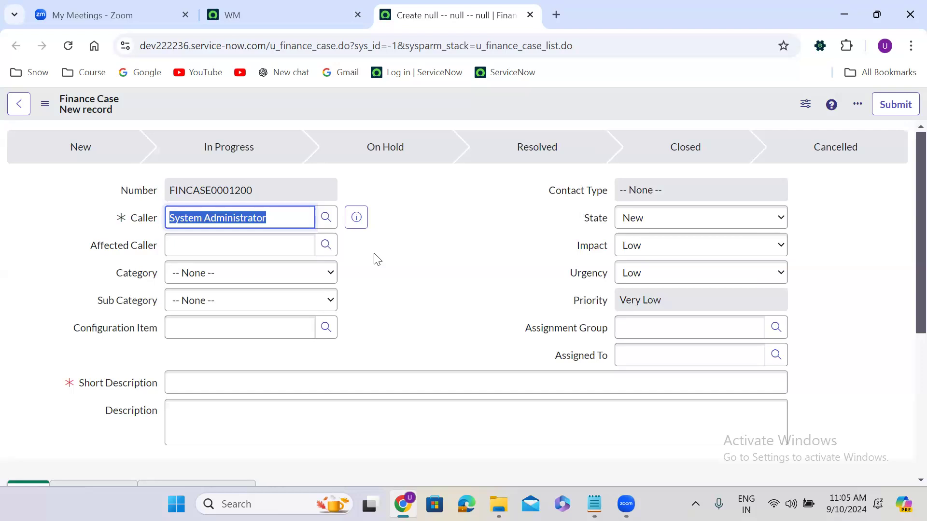
pyautogui.click(487, 238)
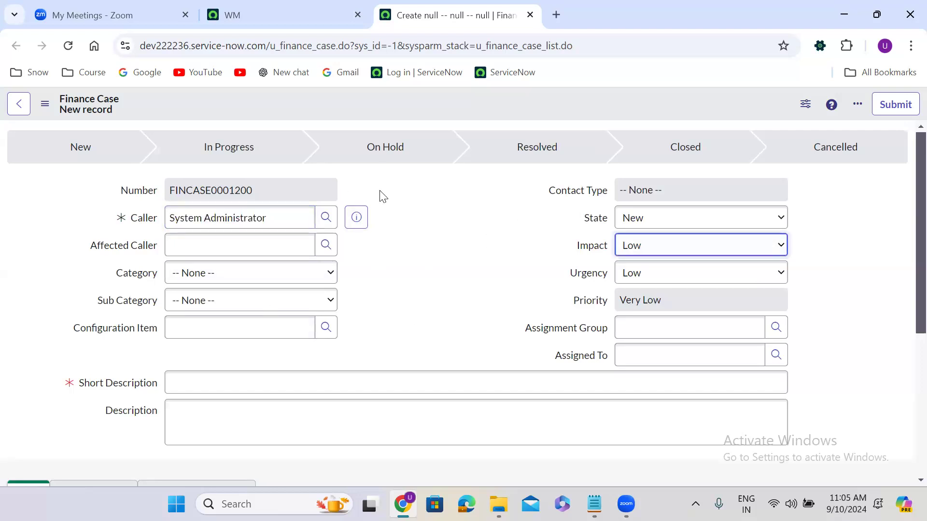
pyautogui.rightClick(453, 11)
pyautogui.click(517, 139)
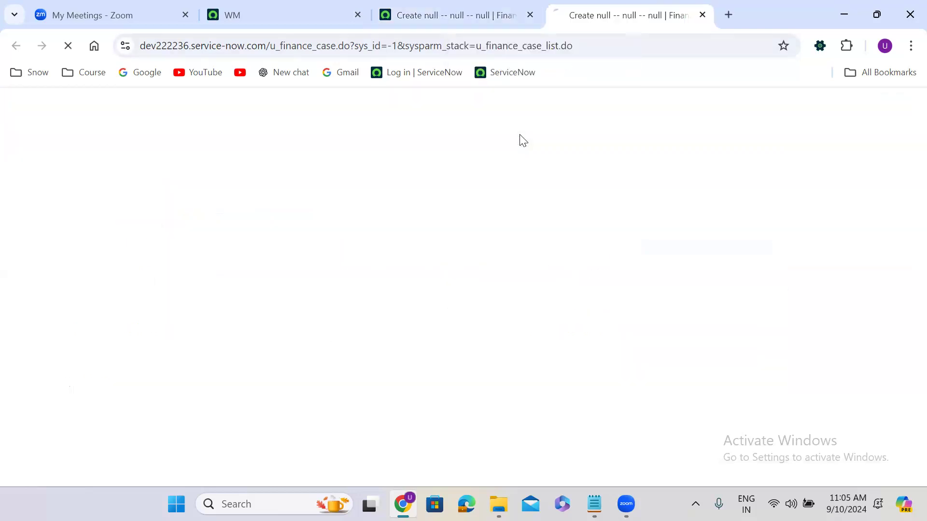
# Step: Show the Client Scripts list for the Finance Case table from the form header menu
pyautogui.rightClick(355, 107)
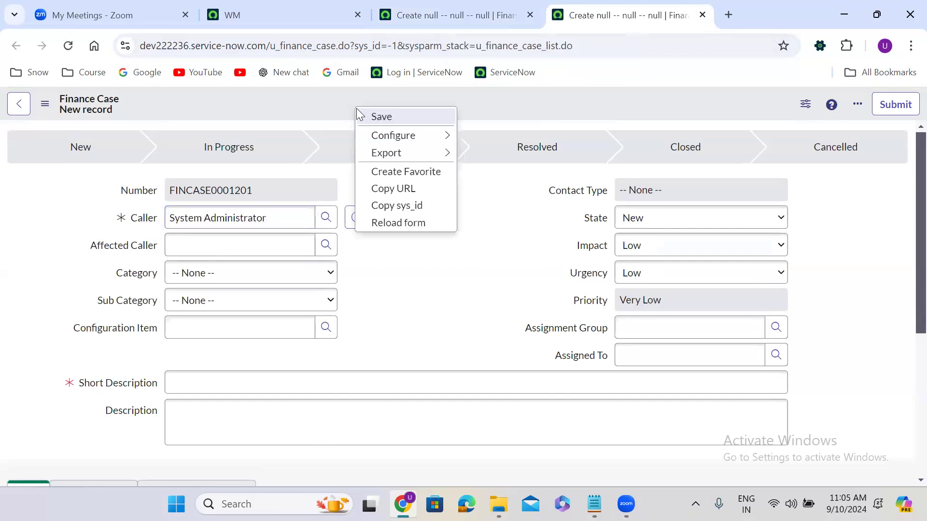
pyautogui.moveTo(394, 135)
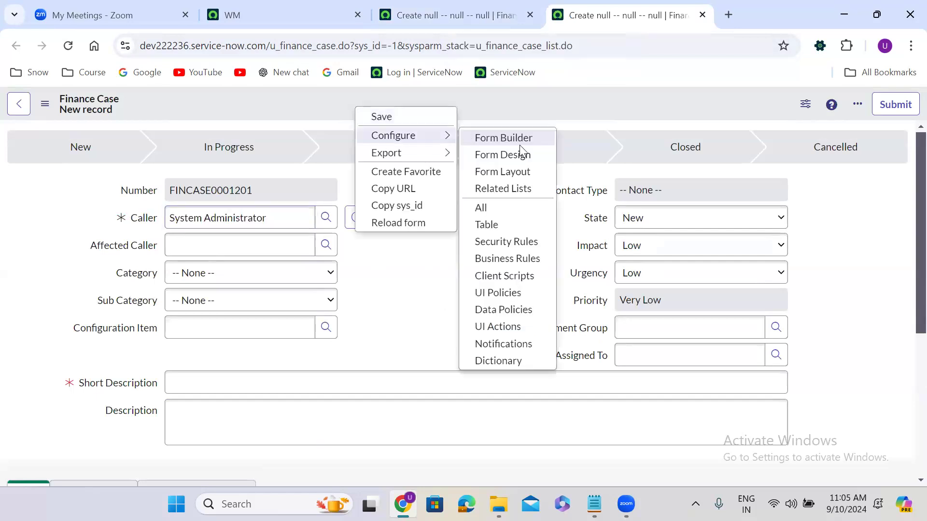
pyautogui.click(514, 276)
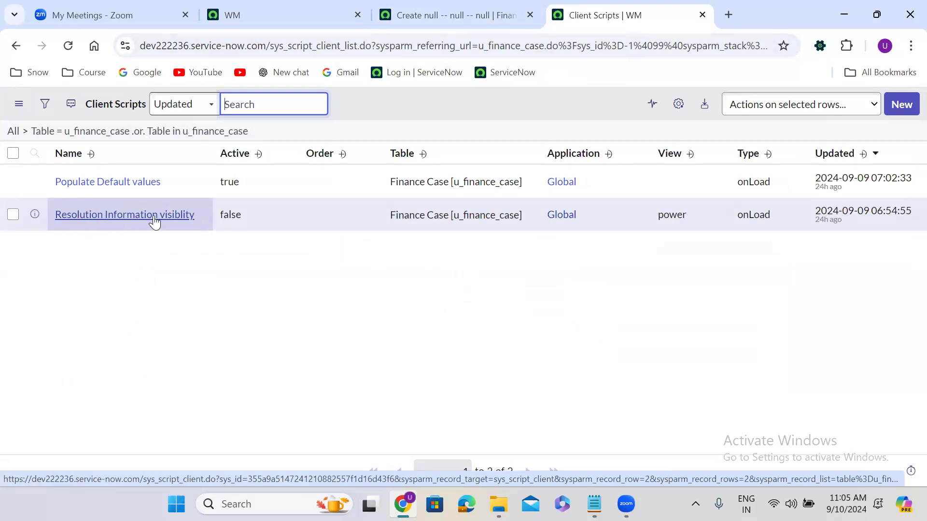
# Step: Open the Resolution Information visiblity script in a new tab, review its else-branch code, and return to the list
pyautogui.rightClick(36, 214)
pyautogui.click(77, 230)
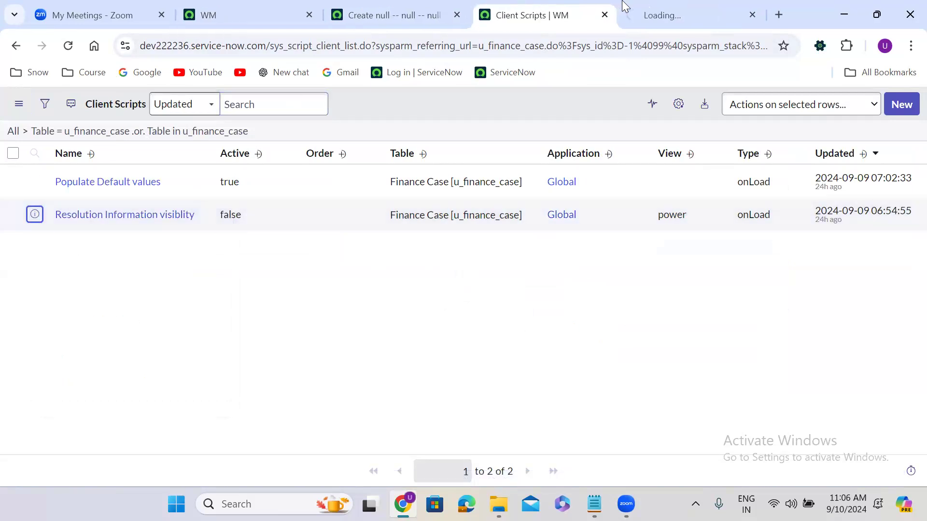
pyautogui.click(624, 6)
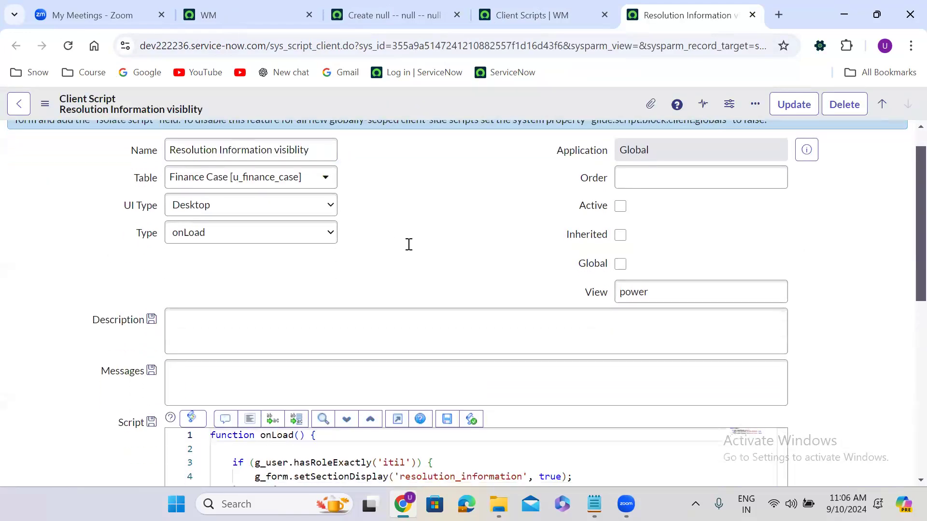
pyautogui.scroll(-6, 409, 245)
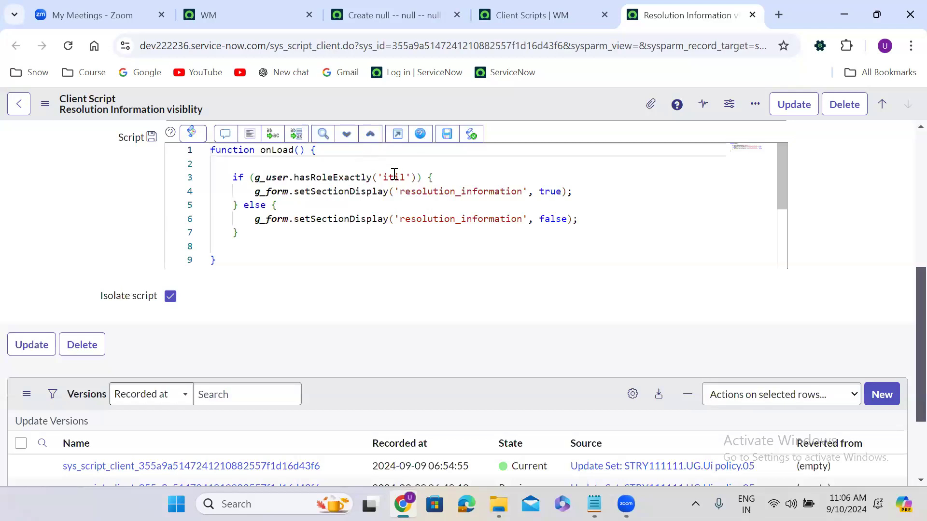
pyautogui.moveTo(249, 219); pyautogui.dragTo(640, 224)
pyautogui.click(541, 13)
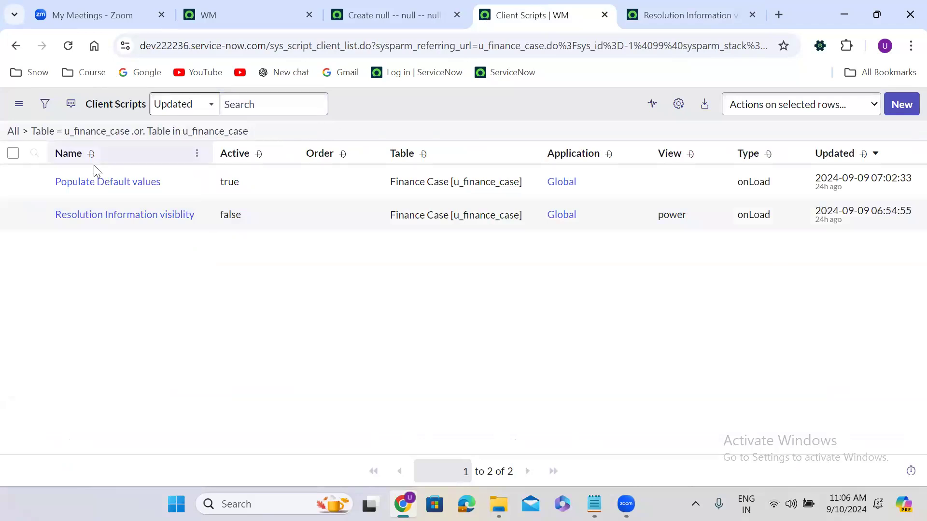
# Step: Open the Populate Default values script in a new tab and untick Active
pyautogui.rightClick(34, 181)
pyautogui.click(70, 199)
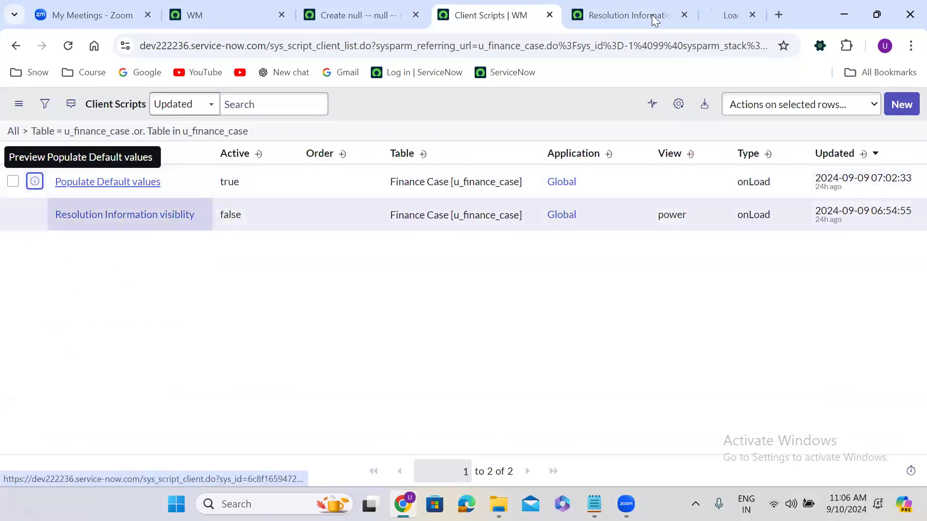
pyautogui.click(690, 14)
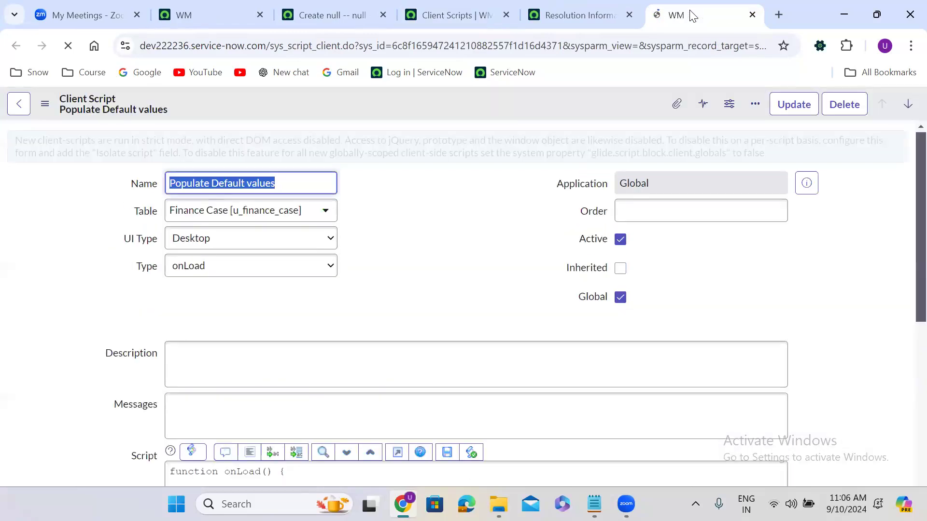
pyautogui.click(405, 307)
pyautogui.scroll(-5, 403, 304)
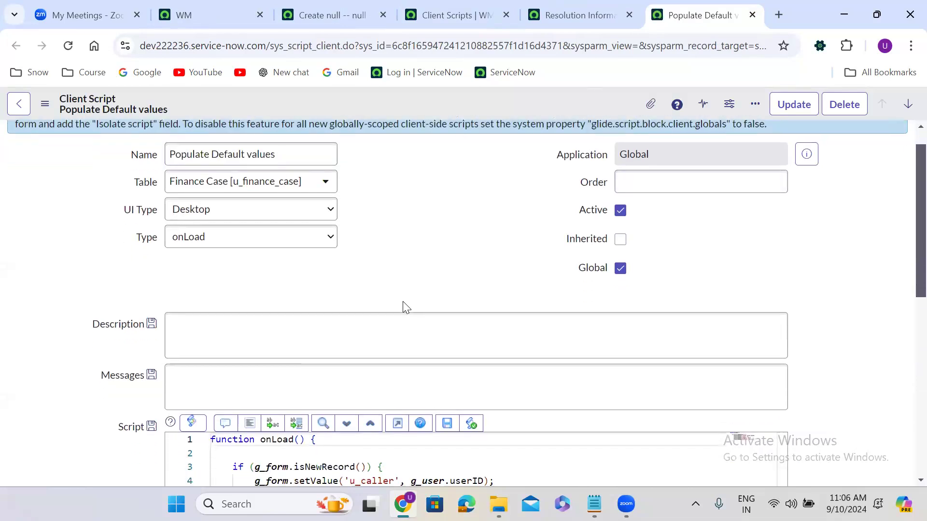
pyautogui.scroll(1, 403, 302)
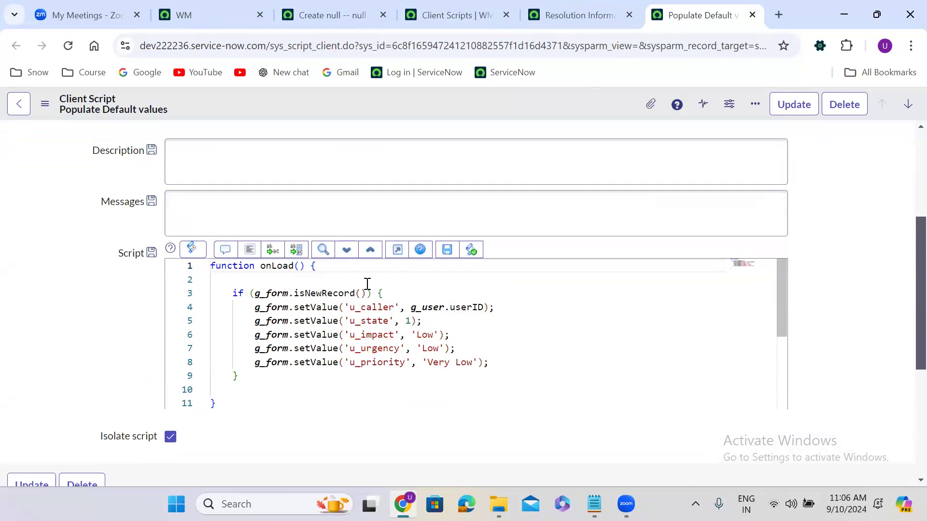
pyautogui.scroll(5, 905, 154)
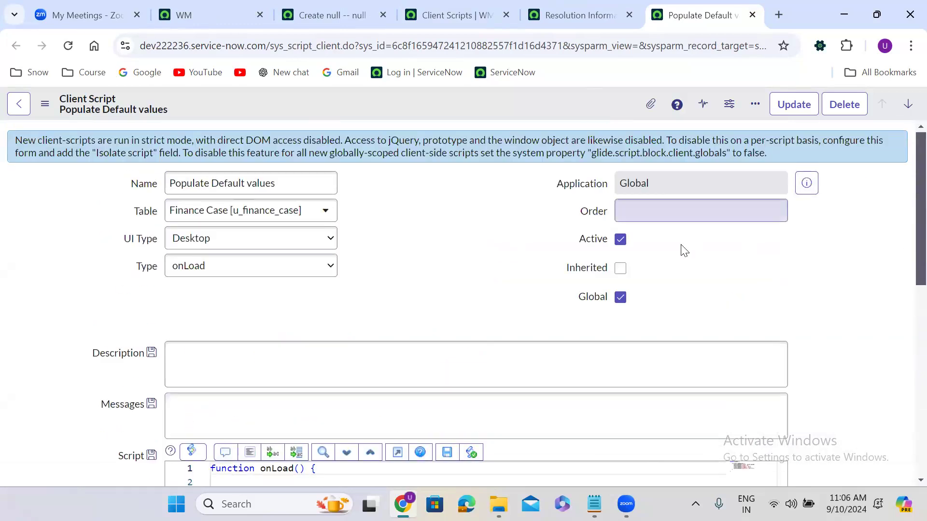
pyautogui.click(621, 239)
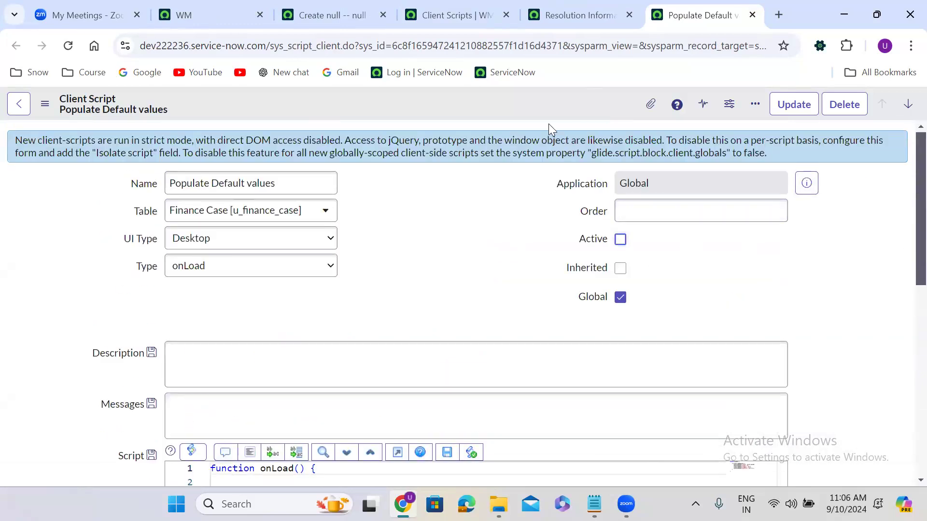
# Step: Close the Populate Default values tab without saving and return to the new Finance Case form
pyautogui.rightClick(527, 108)
pyautogui.click(474, 112)
pyautogui.click(752, 15)
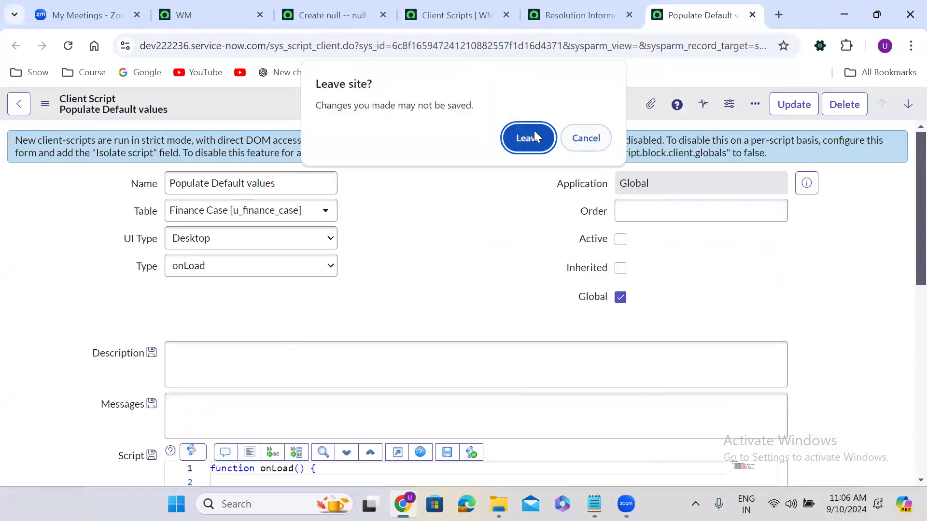
pyautogui.click(531, 138)
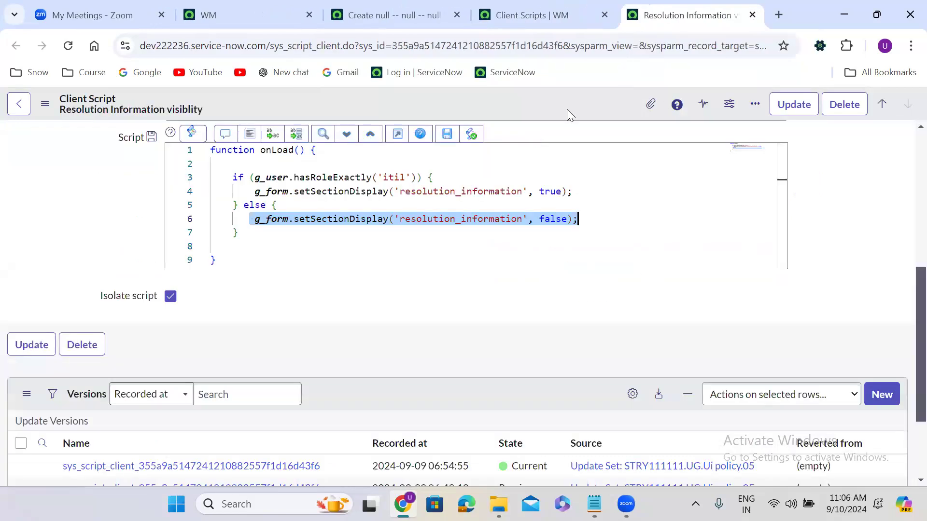
pyautogui.click(566, 11)
pyautogui.click(398, 11)
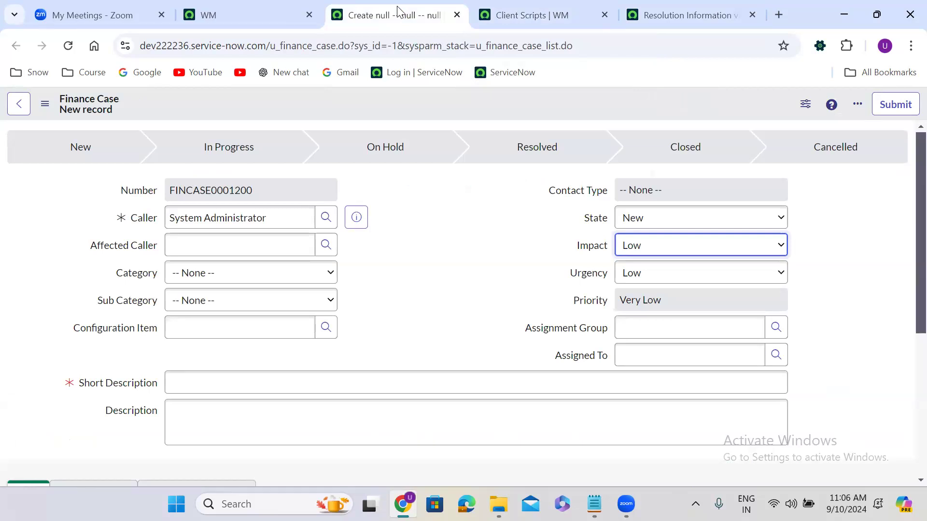
# Step: Open the full incident list with incident.LIST and open INC0024564 in its own tab
pyautogui.click(250, 11)
pyautogui.click(74, 115)
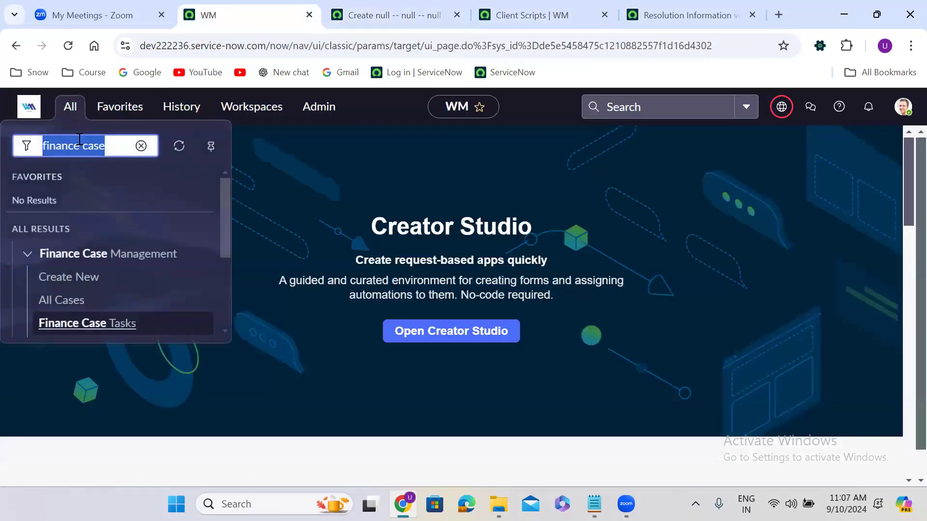
pyautogui.write('inc')
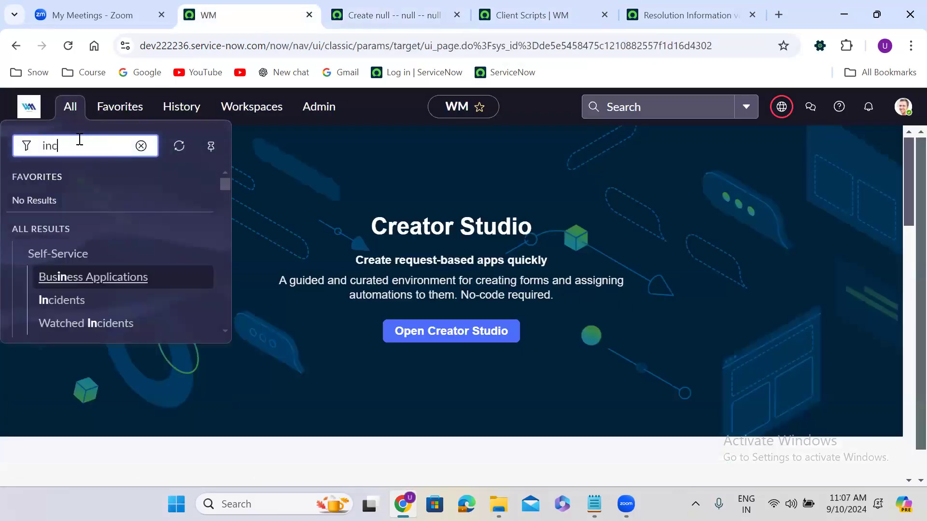
pyautogui.write('ident.LIST')
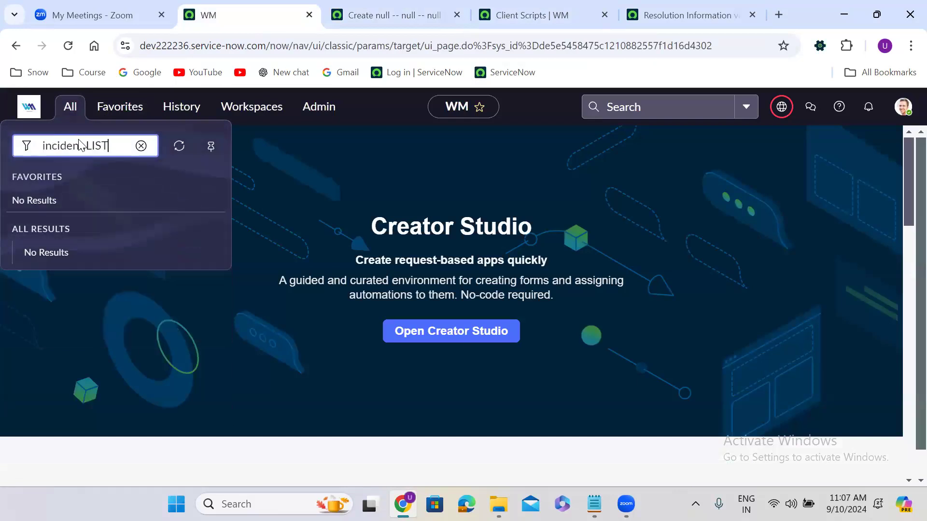
pyautogui.press('Return')
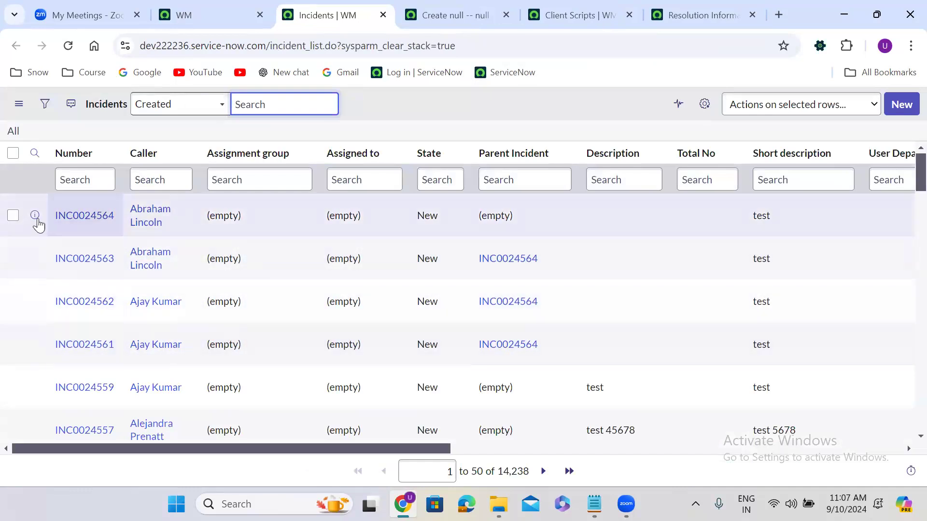
pyautogui.rightClick(35, 215)
pyautogui.click(85, 234)
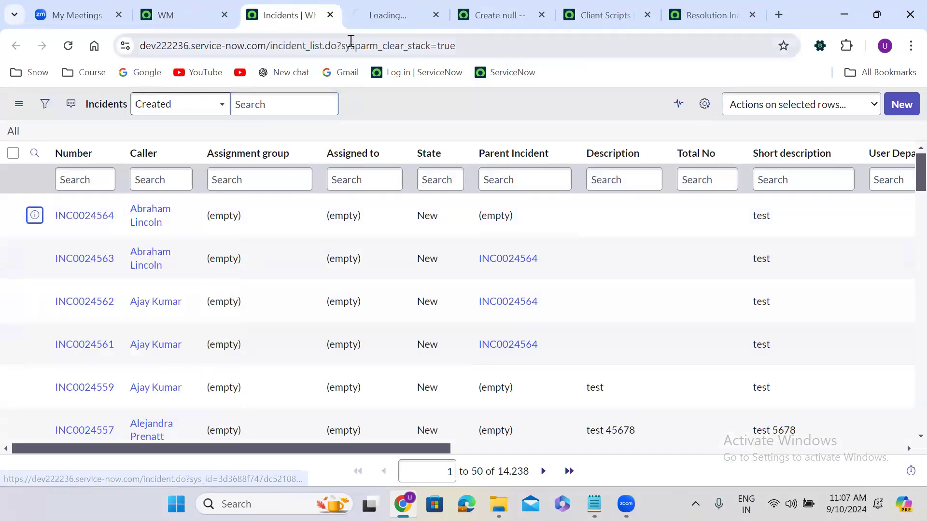
pyautogui.click(370, 14)
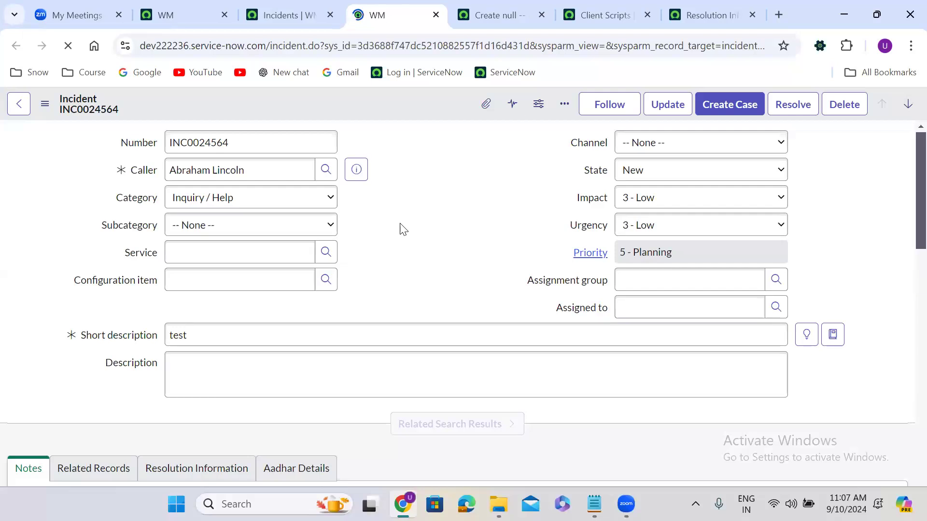
# Step: Review the three entries in INC0024564's Child Incidents related list
pyautogui.scroll(-3, 401, 227)
pyautogui.scroll(-10, 400, 227)
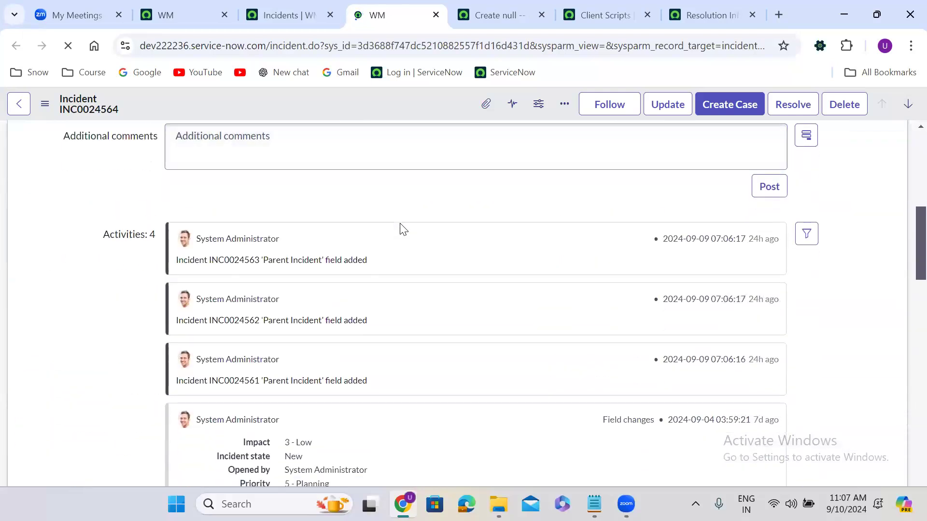
pyautogui.scroll(-1, 401, 227)
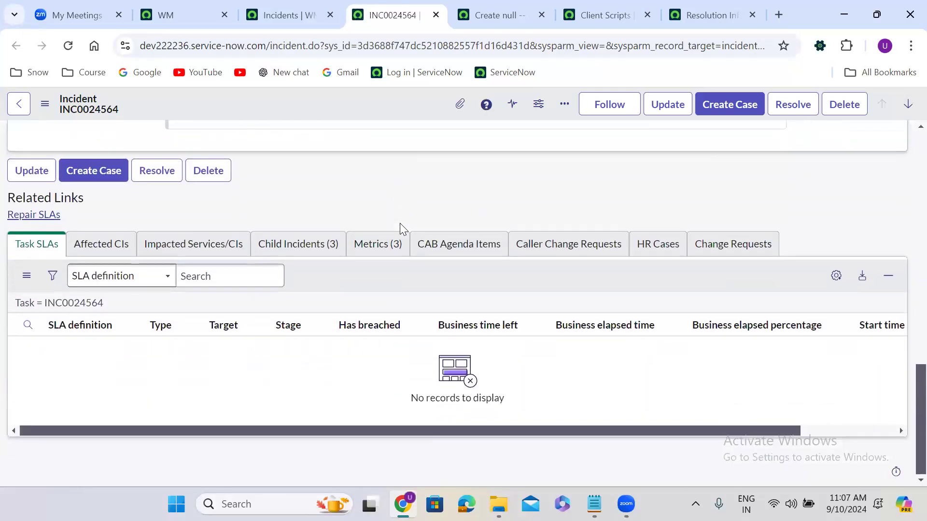
pyautogui.click(326, 246)
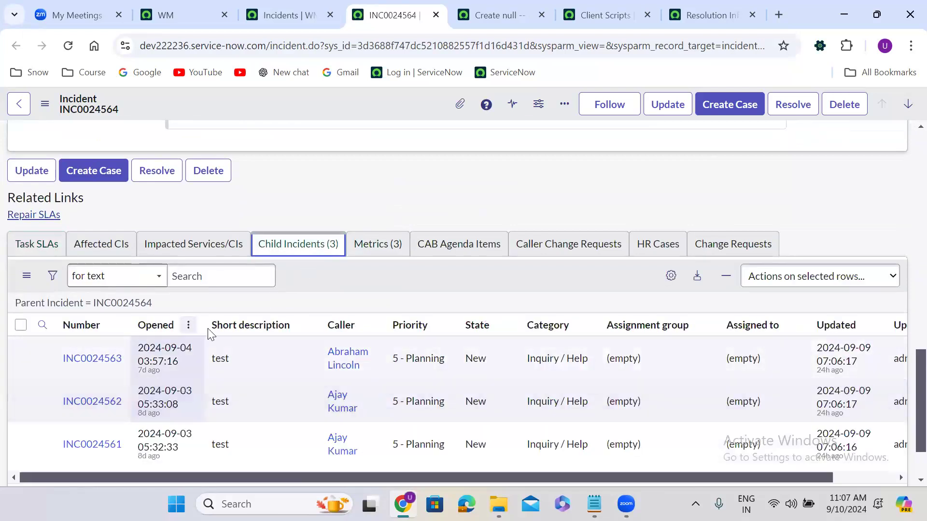
pyautogui.scroll(-1, 311, 286)
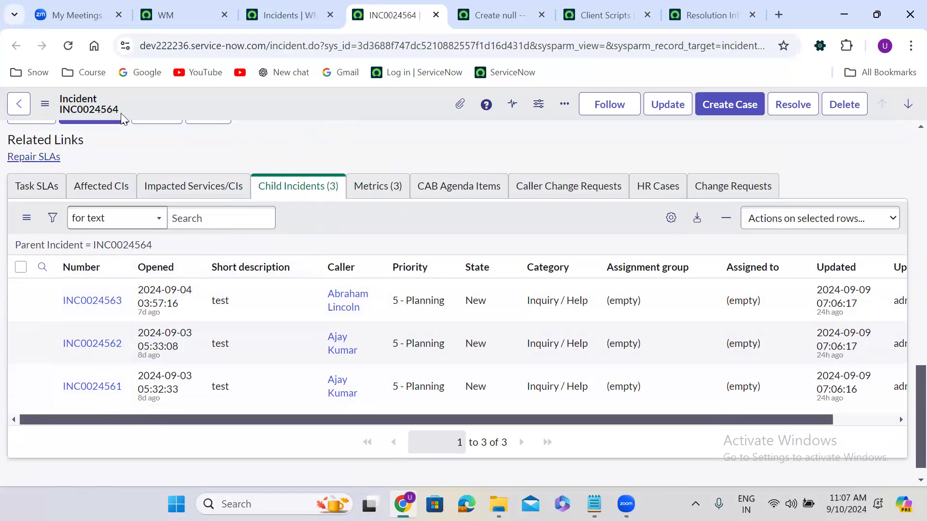
pyautogui.scroll(15, 301, 142)
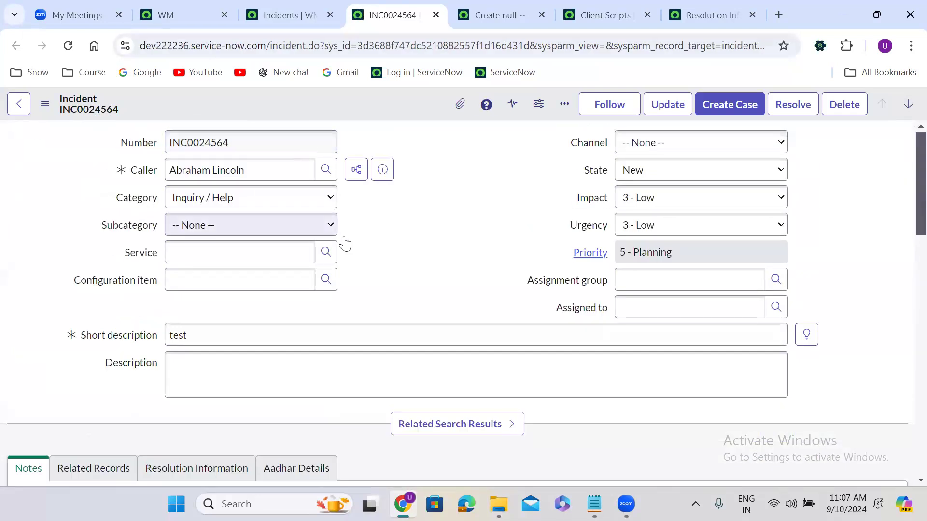
pyautogui.scroll(-15, 378, 237)
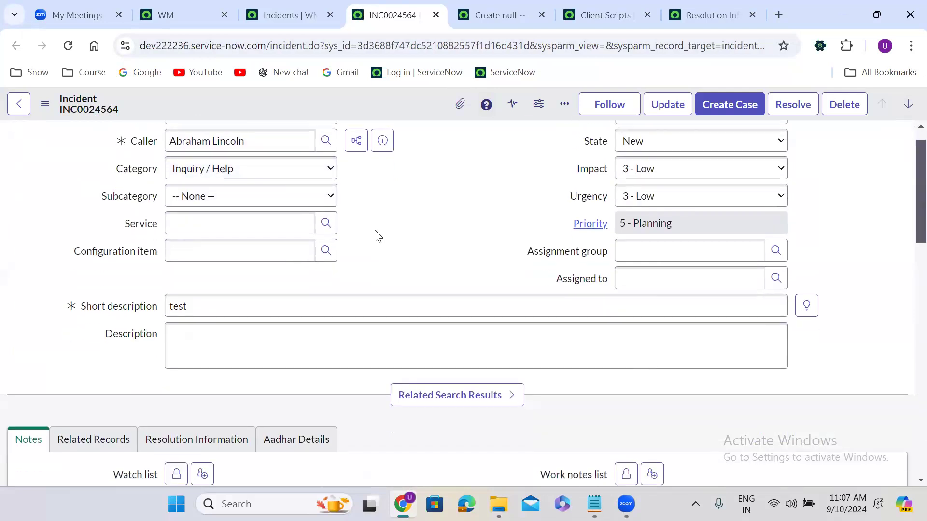
pyautogui.scroll(-4, 378, 237)
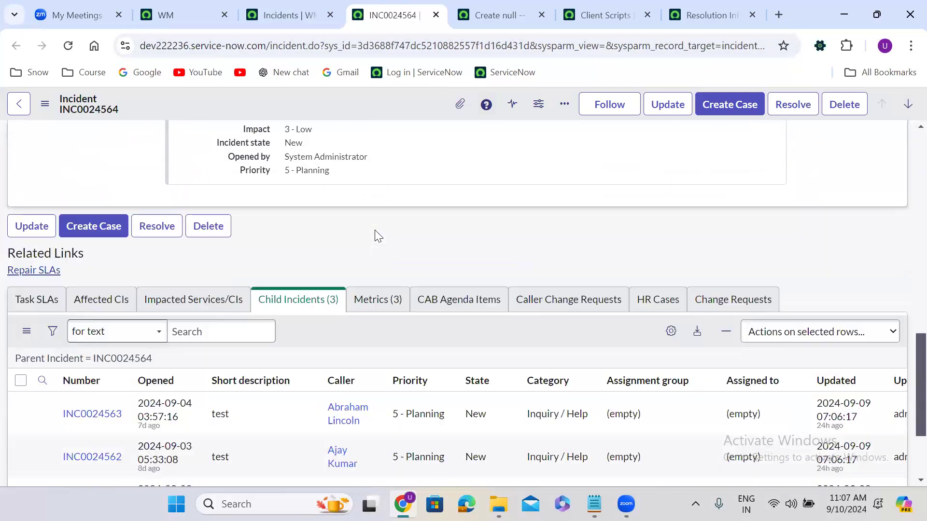
# Step: Open child incident INC0024563 in a new tab
pyautogui.rightClick(42, 321)
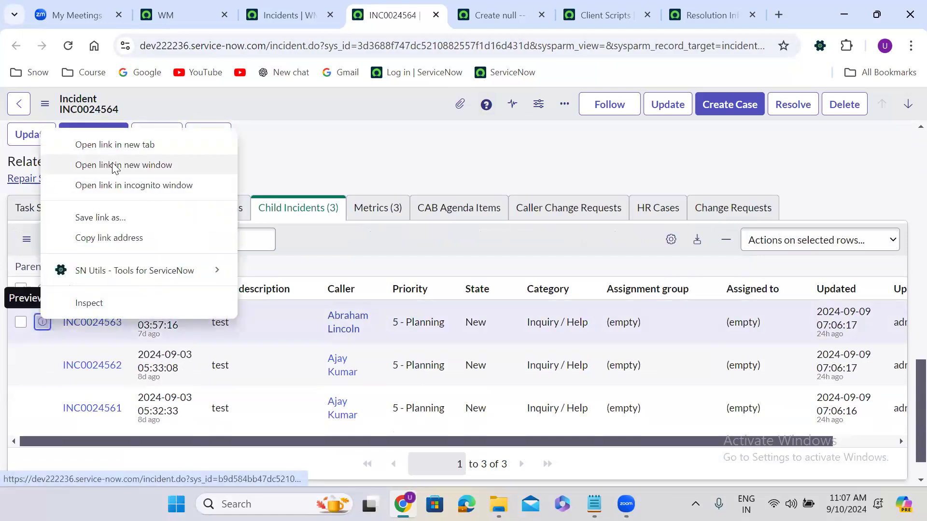
pyautogui.click(98, 145)
pyautogui.click(428, 11)
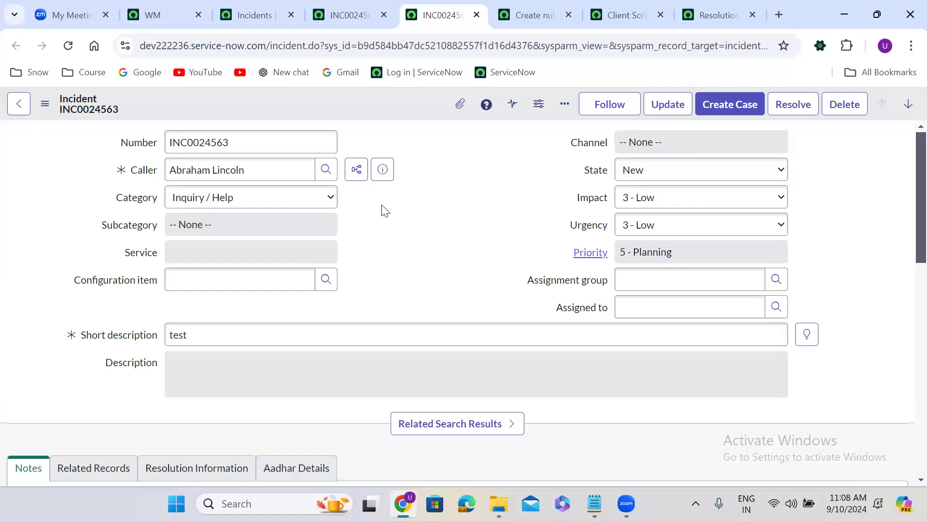
# Step: List the Incident table's client scripts from the form header's Configure menu
pyautogui.rightClick(355, 98)
pyautogui.moveTo(404, 383)
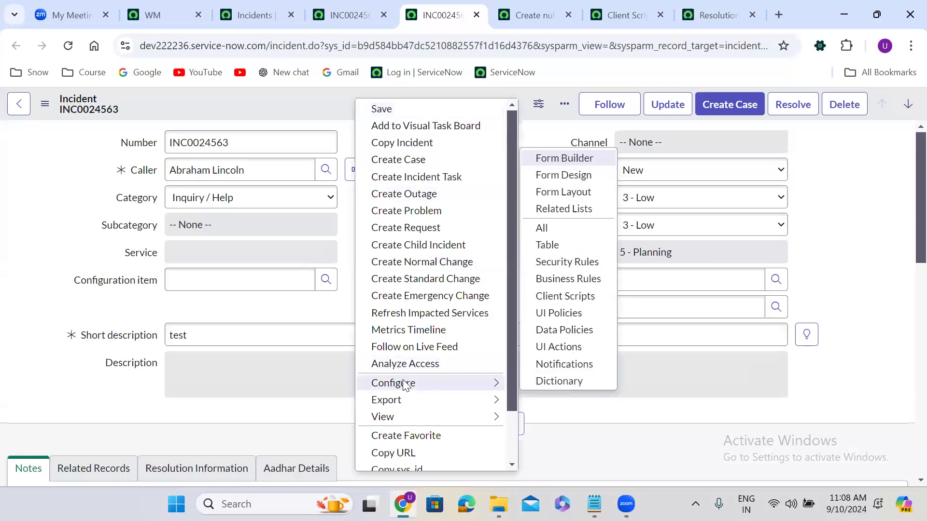
pyautogui.click(564, 296)
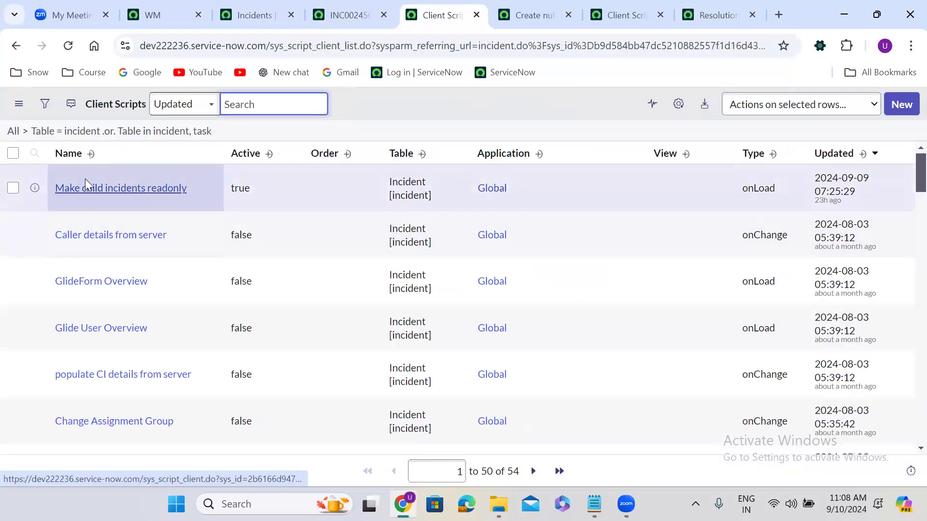
# Step: Open the Make child incidents readonly client script in a new tab
pyautogui.rightClick(35, 189)
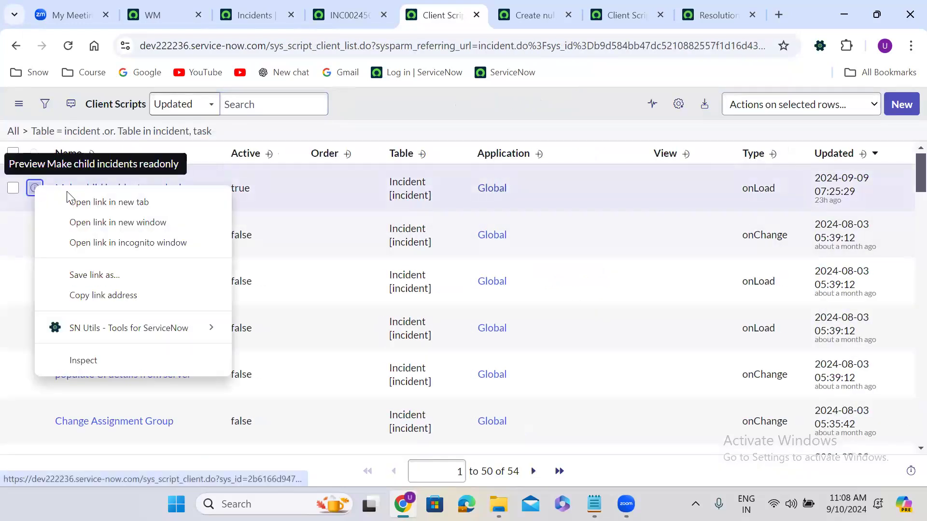
pyautogui.click(97, 201)
pyautogui.click(466, 14)
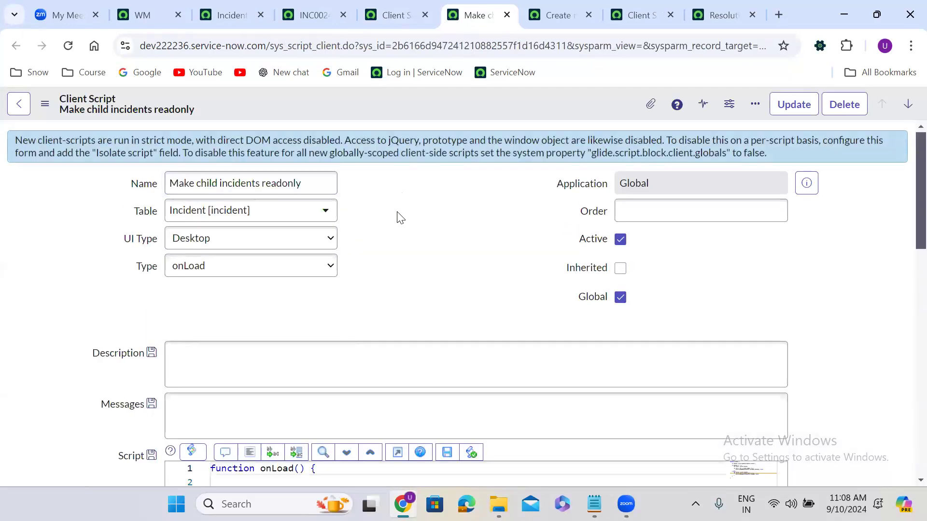
# Step: Highlight parent_incident on line 3 of the readonly script, then return to INC0024564
pyautogui.scroll(-5, 400, 218)
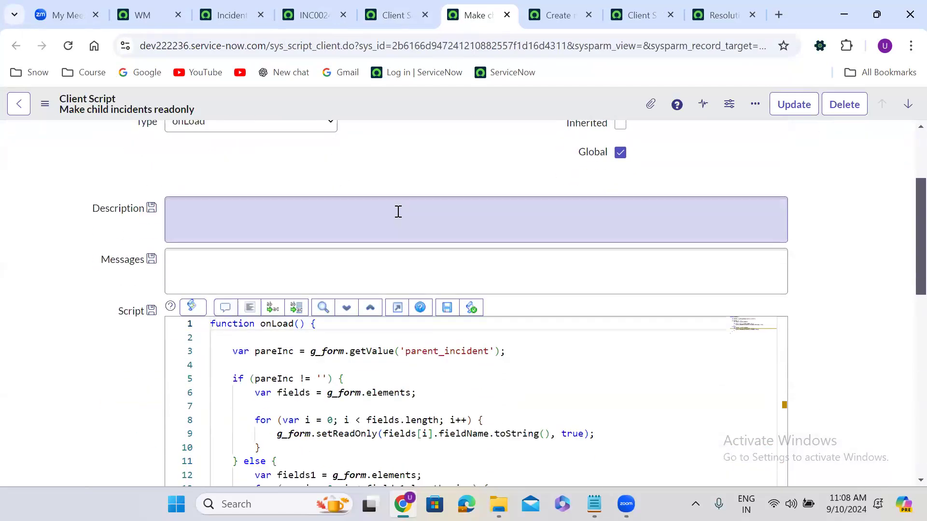
pyautogui.scroll(-1, 398, 212)
pyautogui.click(445, 235)
pyautogui.doubleClick(444, 235)
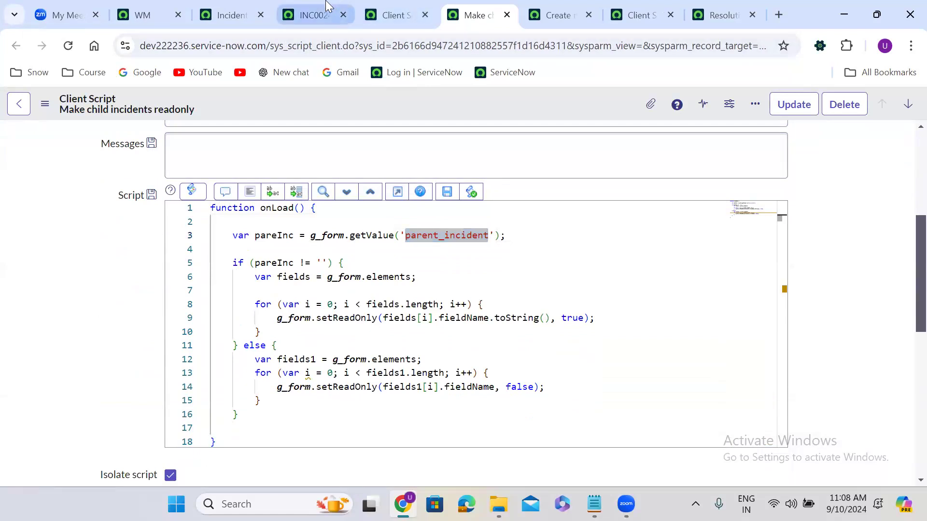
pyautogui.click(311, 15)
# Step: Check INC0024564's empty Parent Incident field on the Related Records tab
pyautogui.scroll(5, 250, 163)
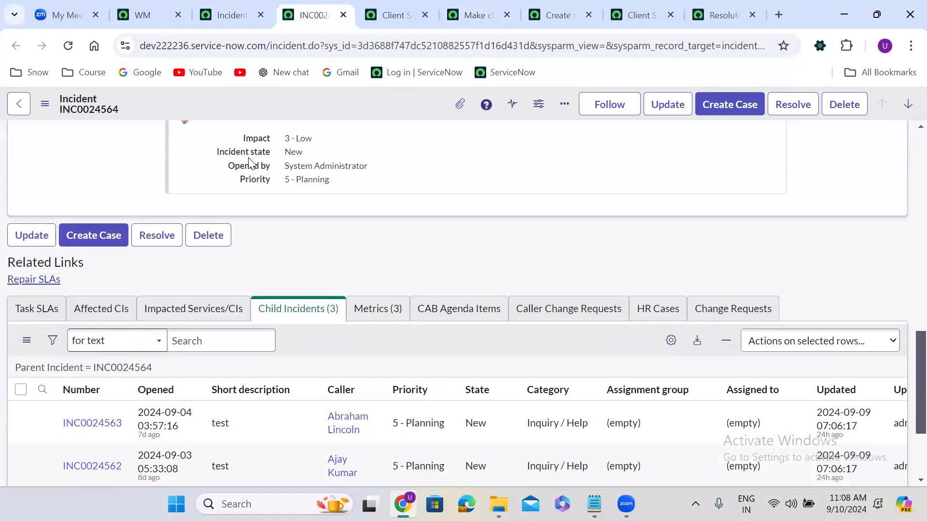
pyautogui.scroll(4, 249, 162)
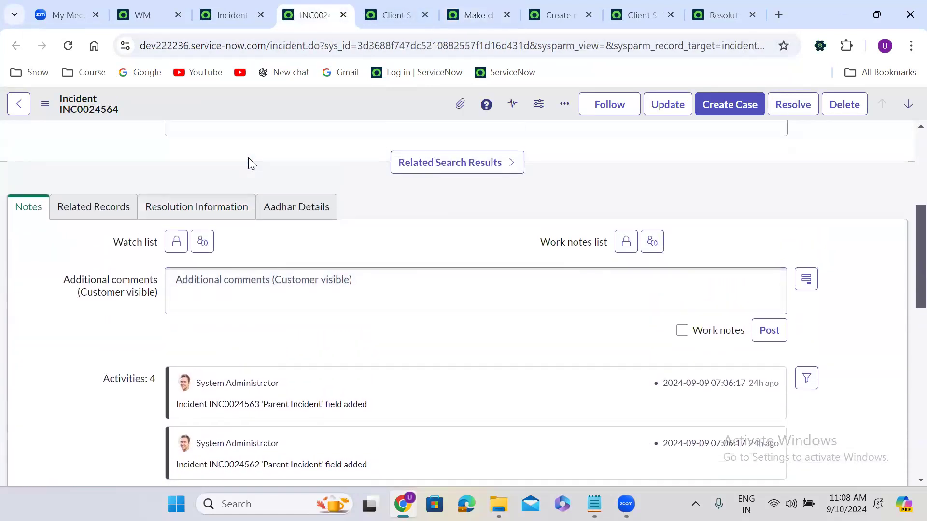
pyautogui.click(119, 208)
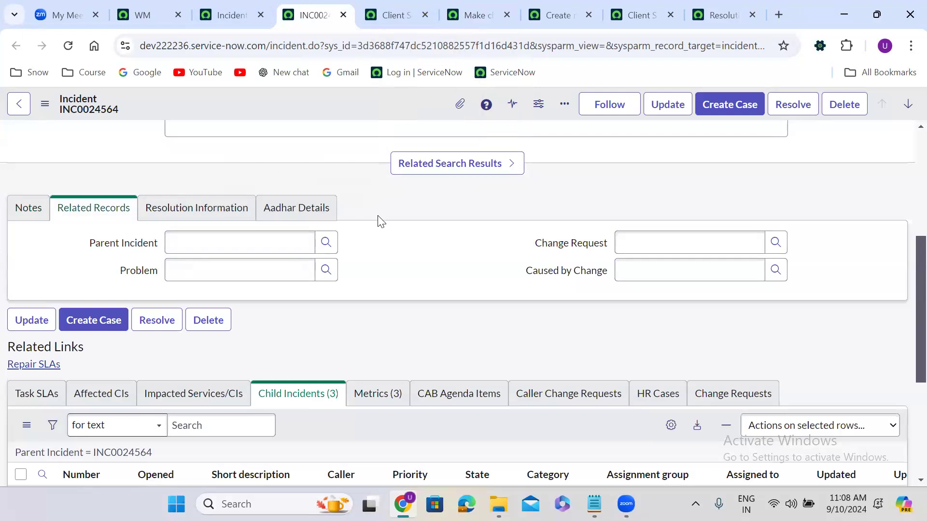
# Step: Open the Personalize List Columns settings for INC0024564's Child Incidents list
pyautogui.scroll(-1, 381, 222)
pyautogui.scroll(-4, 379, 221)
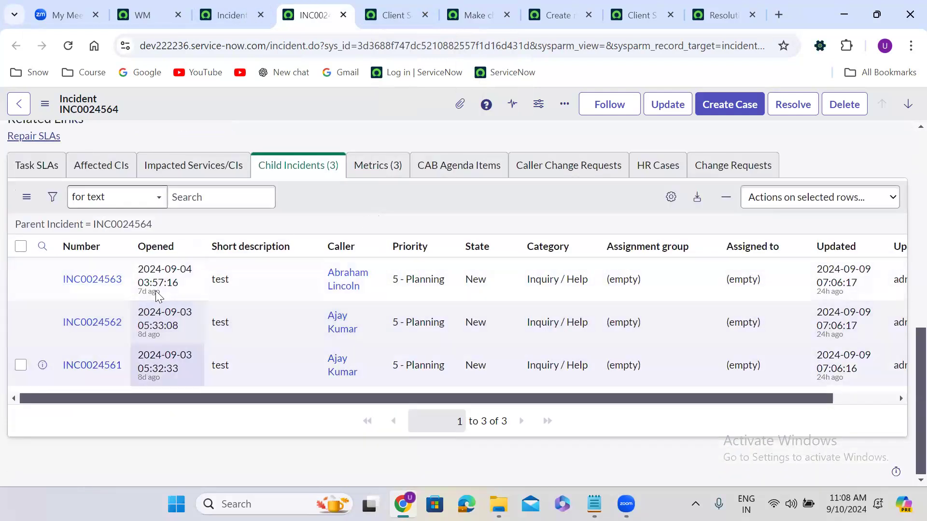
pyautogui.click(670, 198)
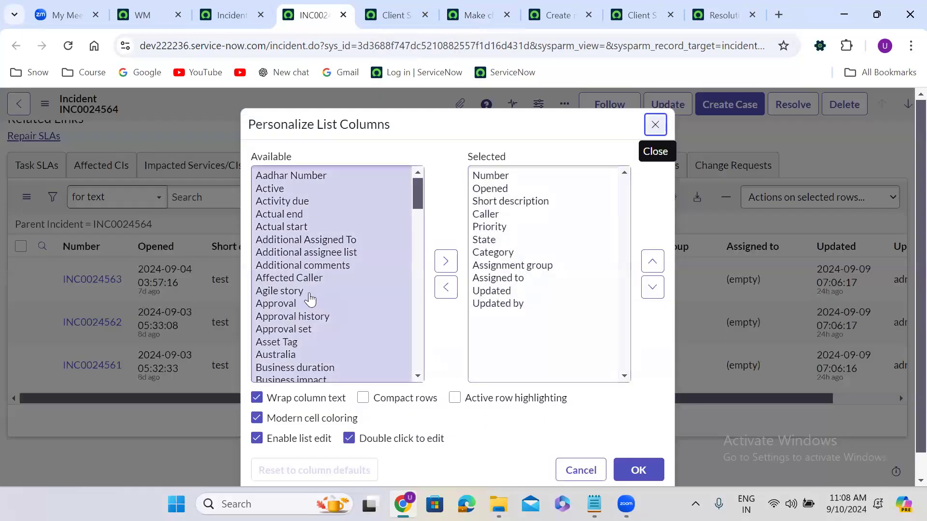
# Step: Add Parent Incident to the Child Incidents columns, place it directly below Caller, and confirm
pyautogui.click(308, 292)
pyautogui.write('par')
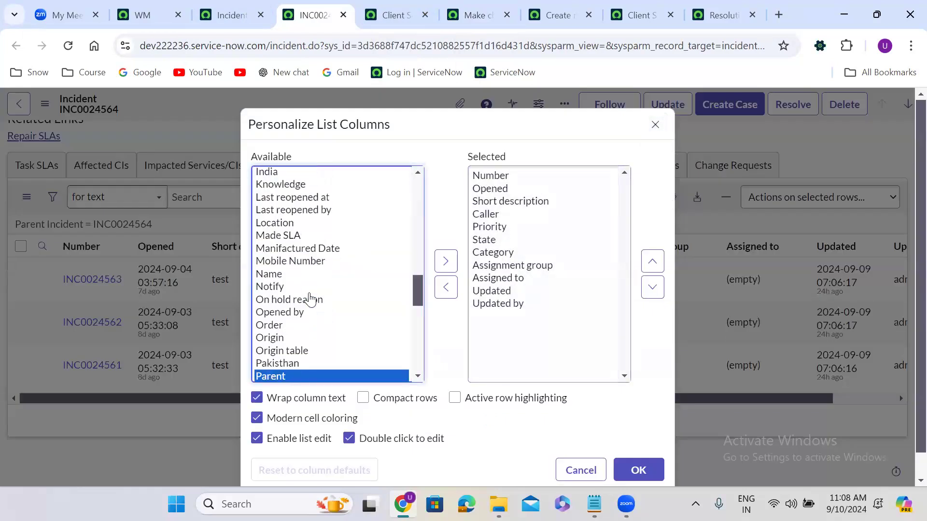
pyautogui.press('Down')
pyautogui.click(445, 261)
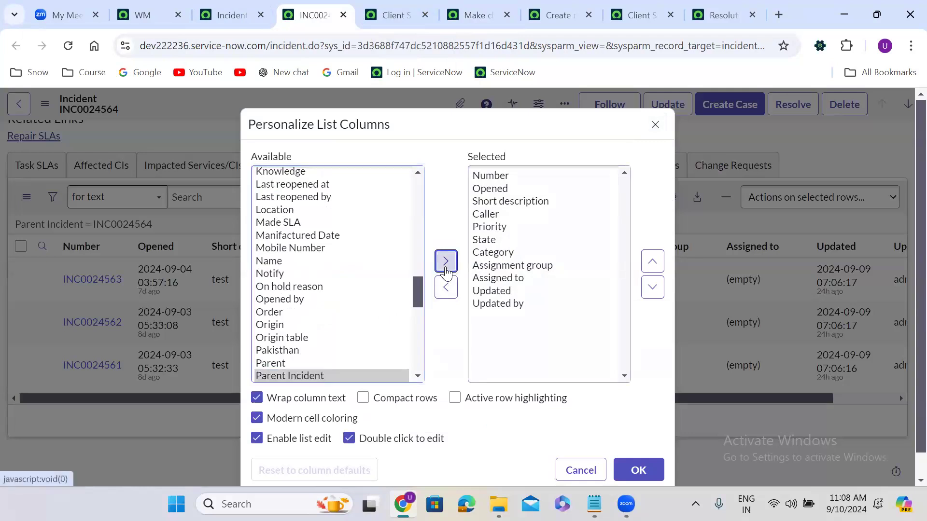
pyautogui.click(652, 261)
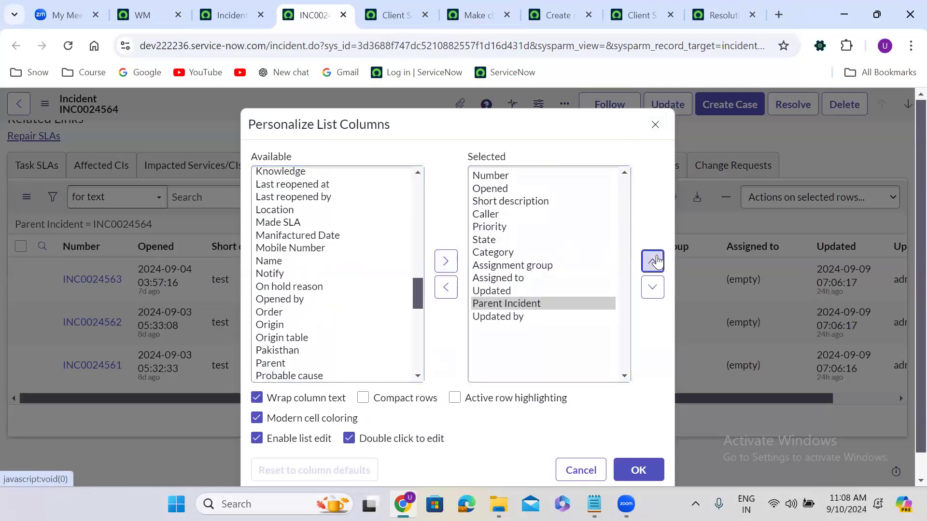
pyautogui.click(652, 262)
pyautogui.click(652, 261)
pyautogui.click(652, 261)
pyautogui.click(652, 261)
pyautogui.click(652, 261)
pyautogui.click(653, 261)
pyautogui.scroll(-1, 648, 357)
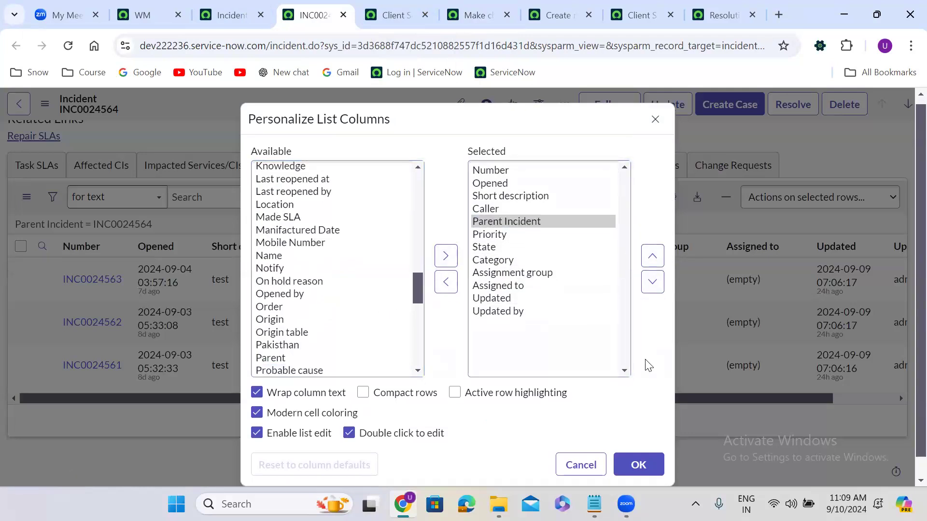
pyautogui.click(640, 431)
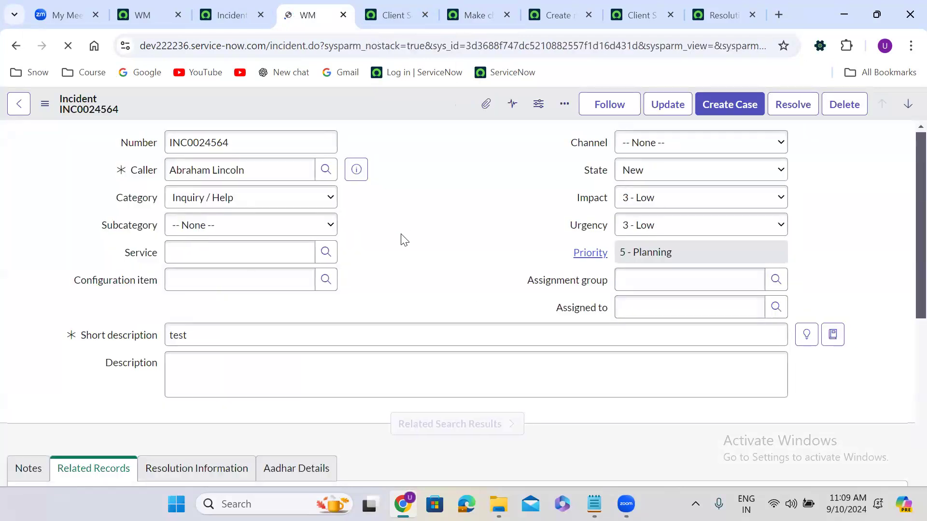
pyautogui.scroll(-3, 401, 240)
pyautogui.scroll(-7, 401, 234)
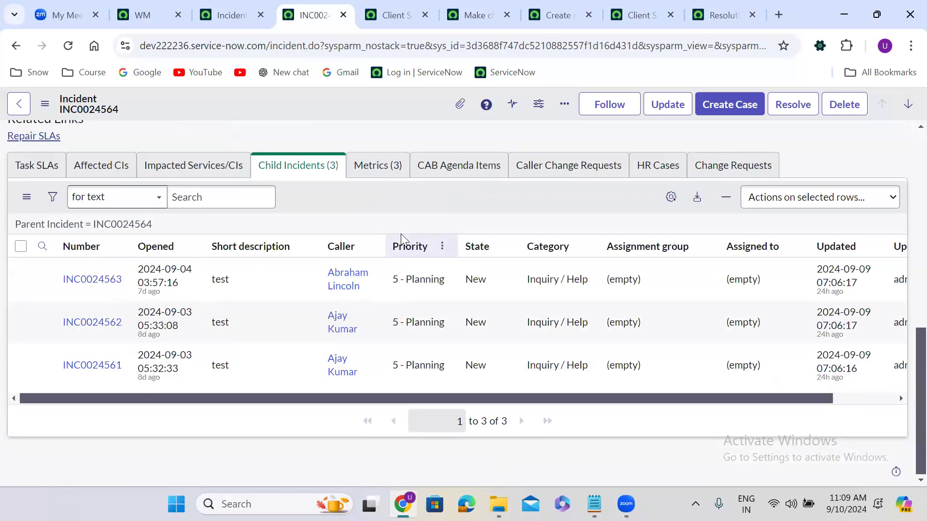
pyautogui.click(857, 399)
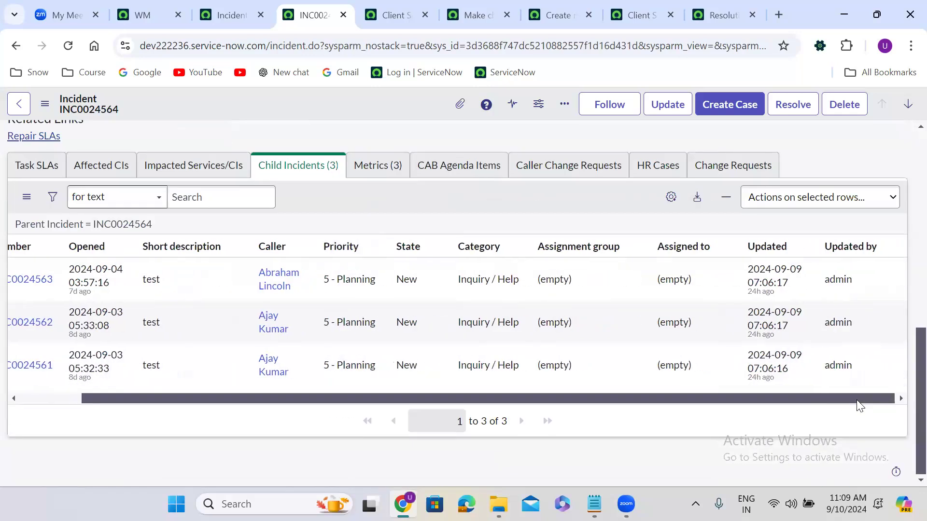
pyautogui.click(677, 199)
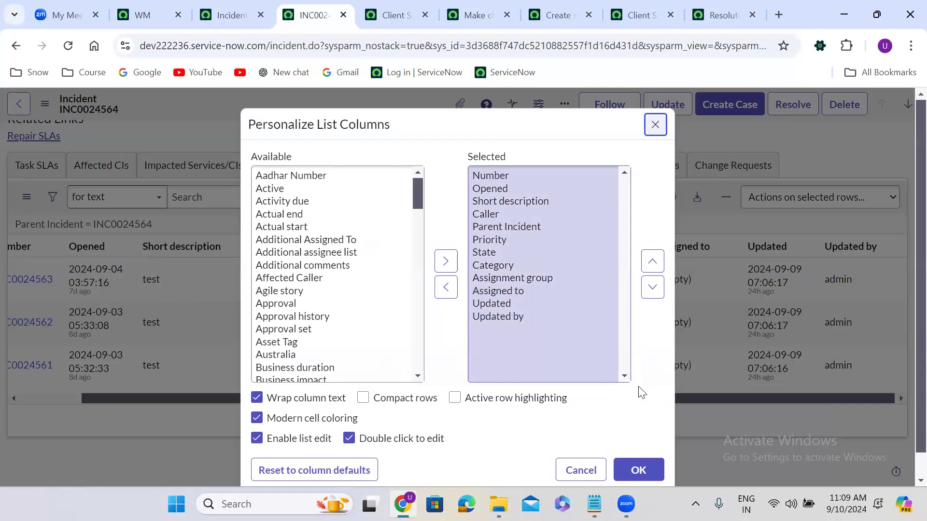
pyautogui.scroll(-1, 642, 392)
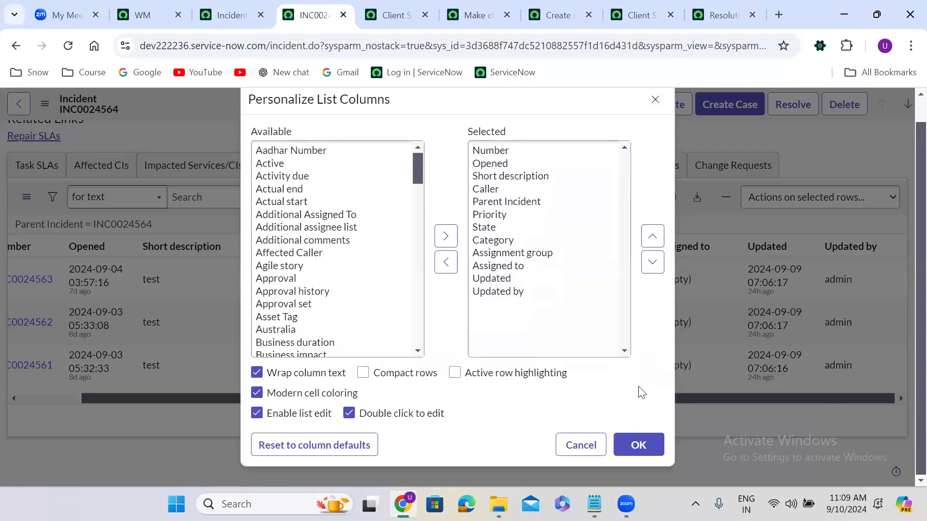
pyautogui.click(647, 432)
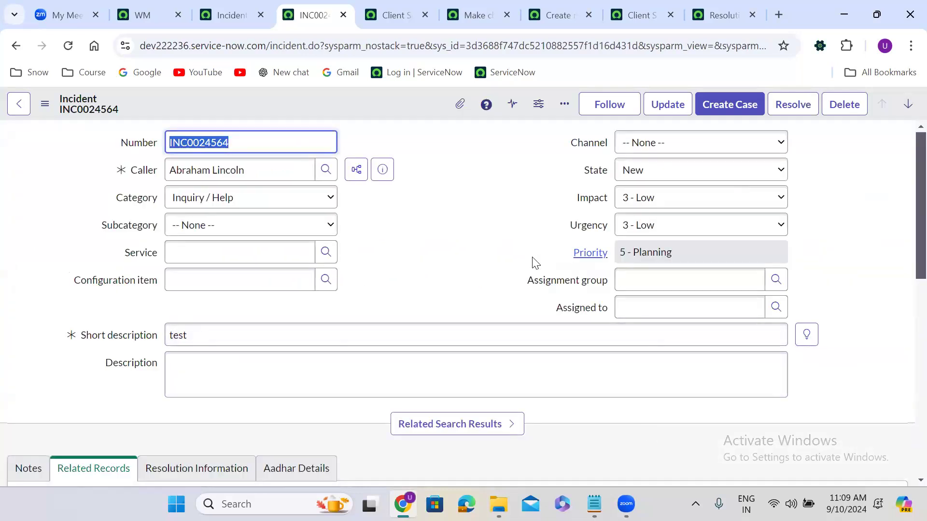
pyautogui.click(380, 138)
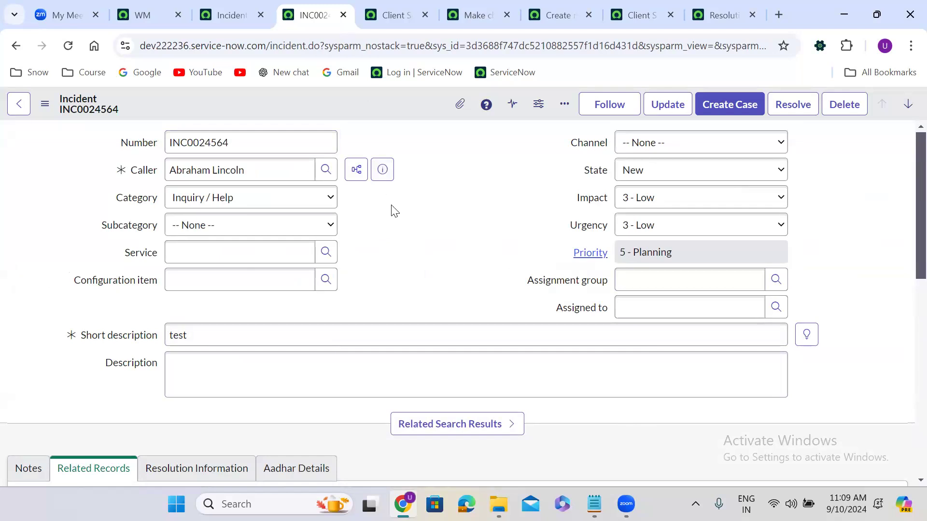
pyautogui.scroll(-10, 394, 211)
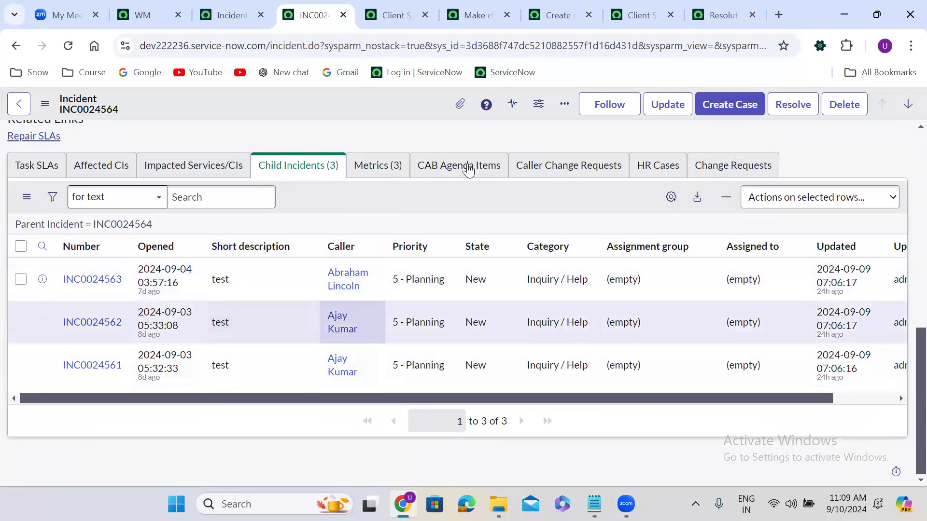
# Step: Review the Make child incidents readonly script's parent_incident empty check and g_form.elements line
pyautogui.click(470, 14)
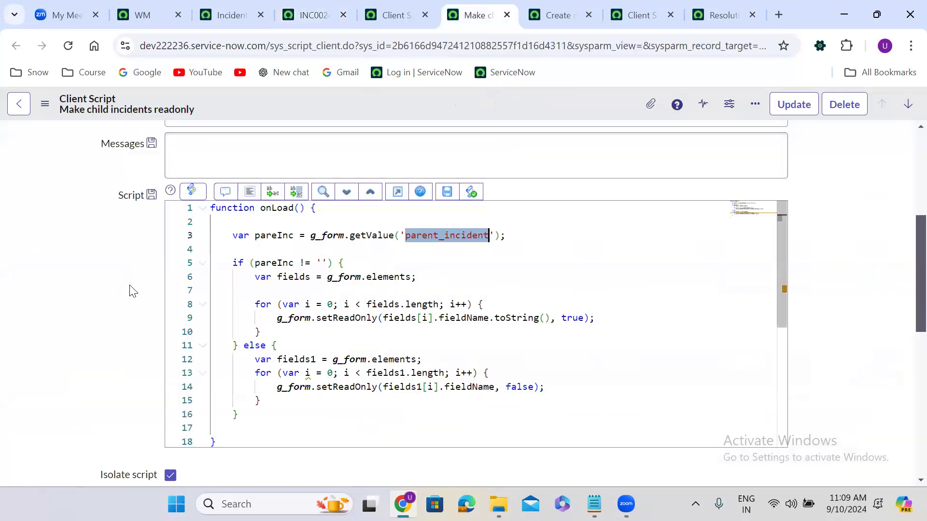
pyautogui.scroll(1, 118, 287)
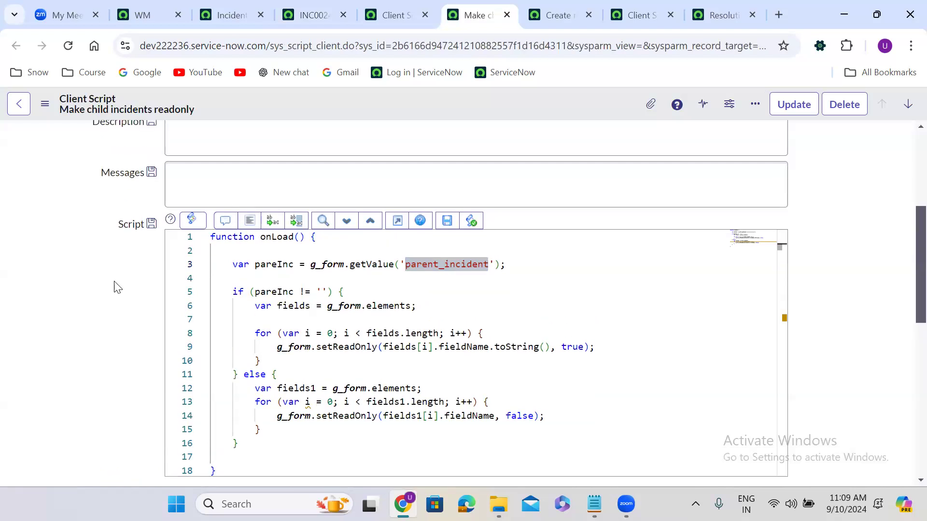
pyautogui.doubleClick(446, 268)
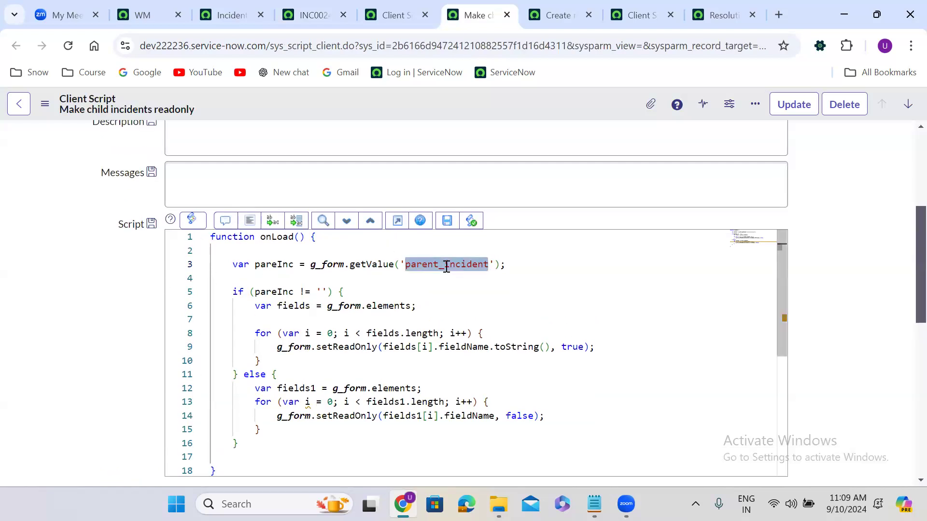
pyautogui.click(319, 291)
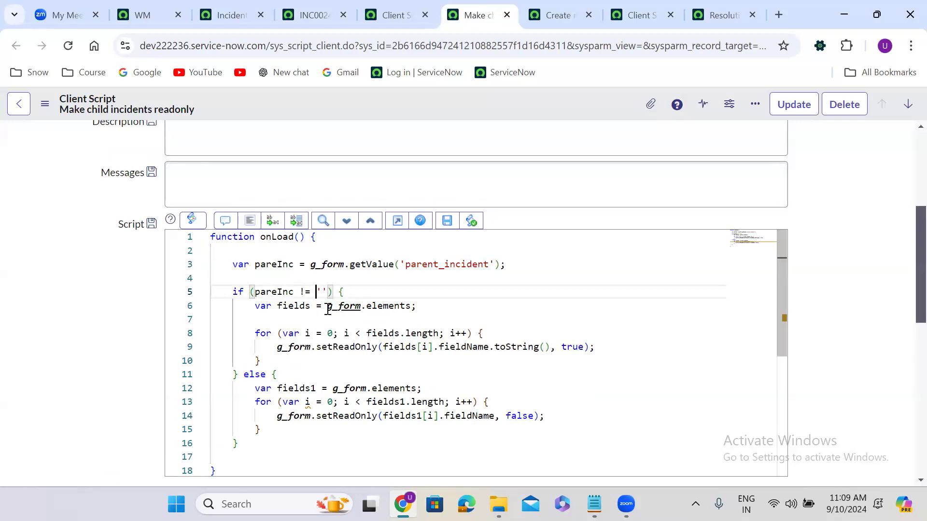
pyautogui.moveTo(326, 306); pyautogui.dragTo(413, 306)
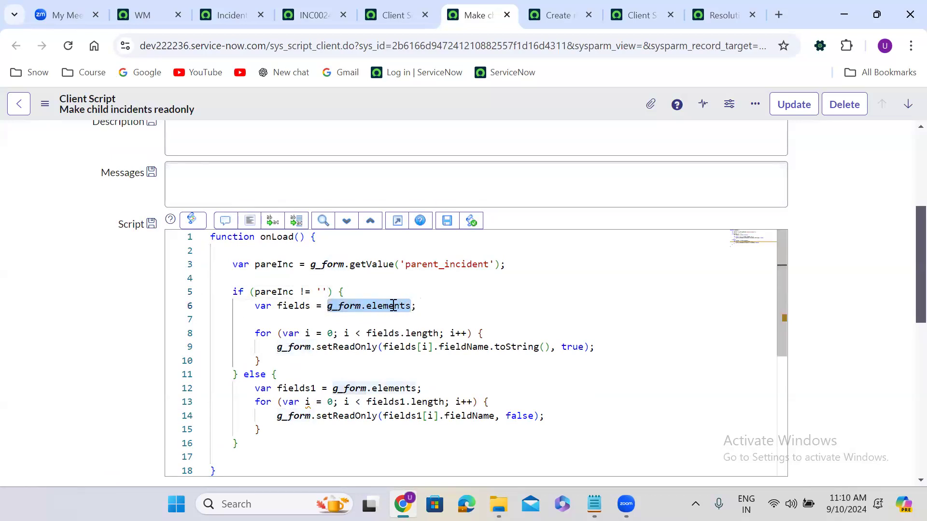
pyautogui.doubleClick(393, 306)
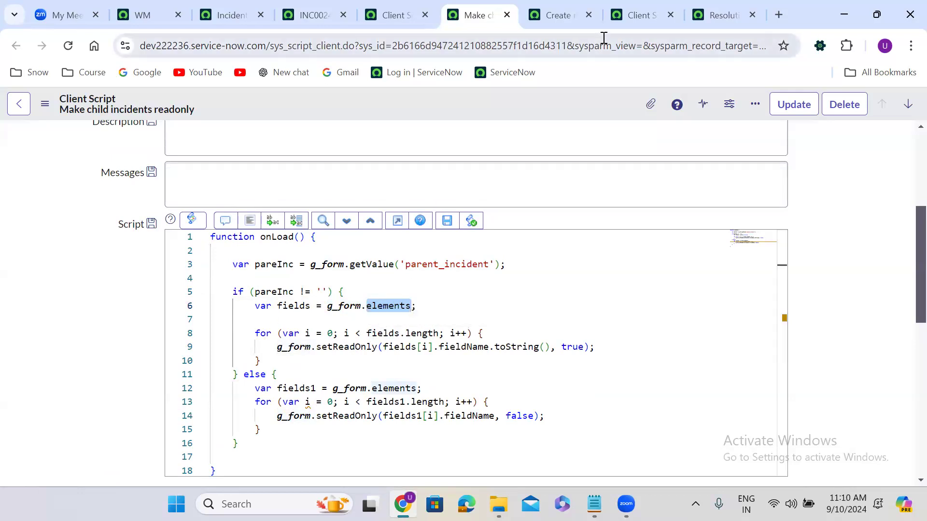
pyautogui.click(629, 7)
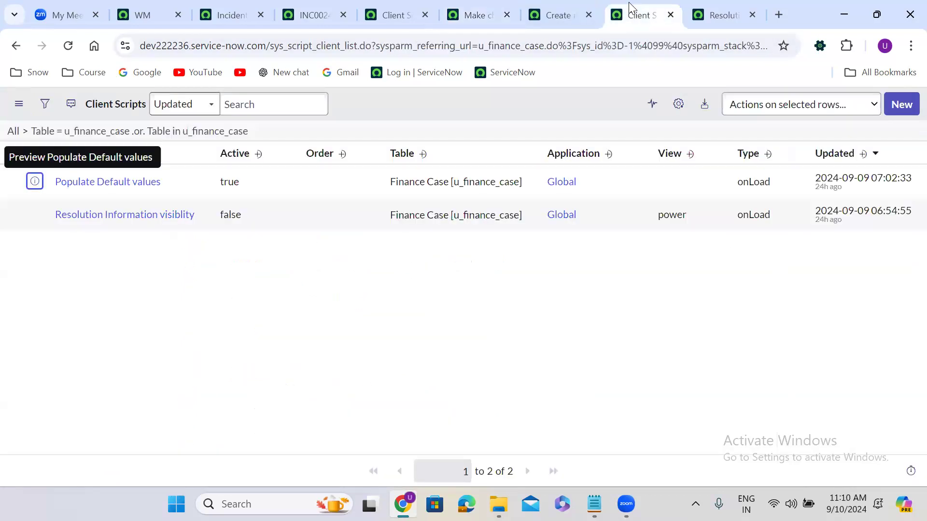
# Step: Look over the incident Client Scripts list, then go back to incident INC0024563
pyautogui.click(397, 9)
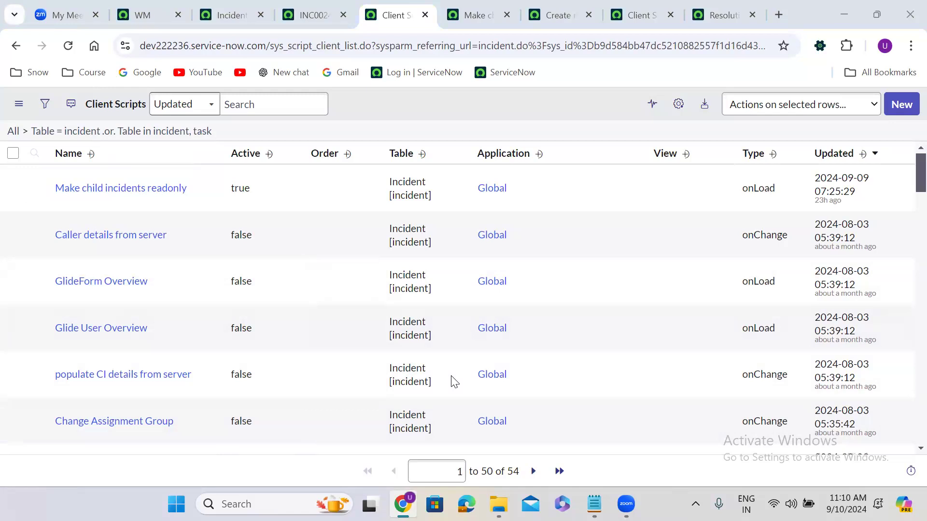
pyautogui.click(319, 13)
pyautogui.click(392, 15)
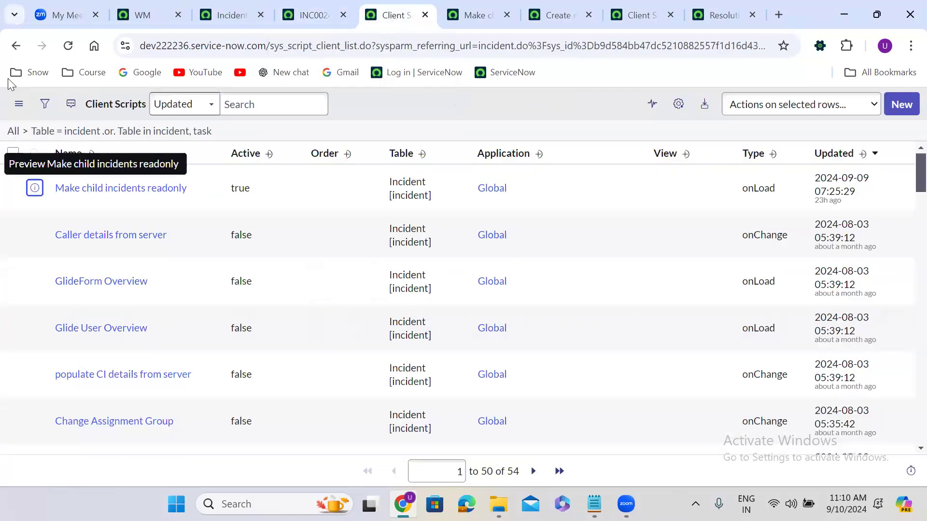
pyautogui.click(18, 48)
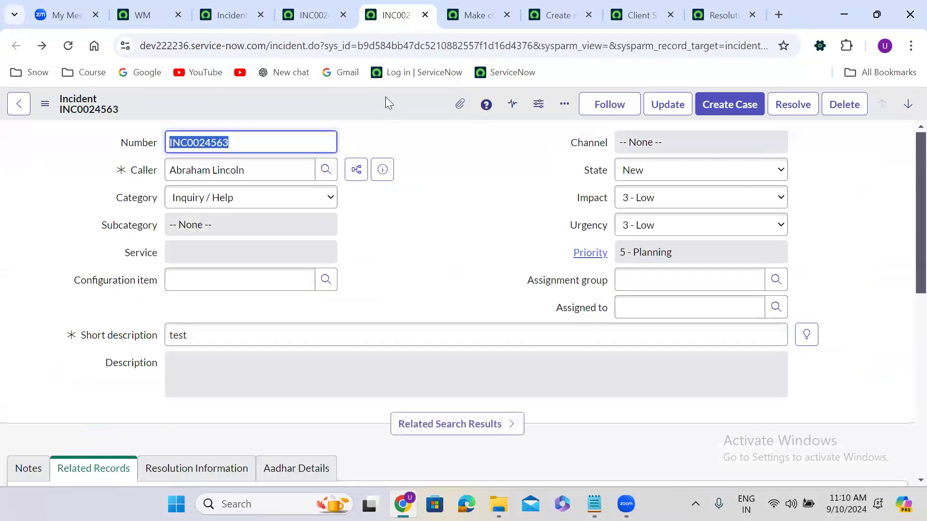
# Step: Open the incident table's UI Policies via the form header's Configure menu
pyautogui.rightClick(380, 97)
pyautogui.moveTo(435, 408)
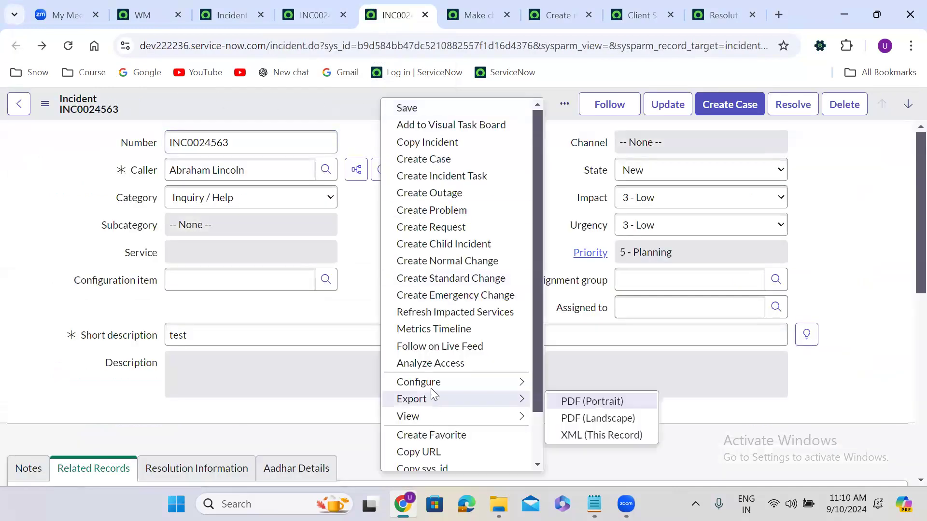
pyautogui.moveTo(529, 382)
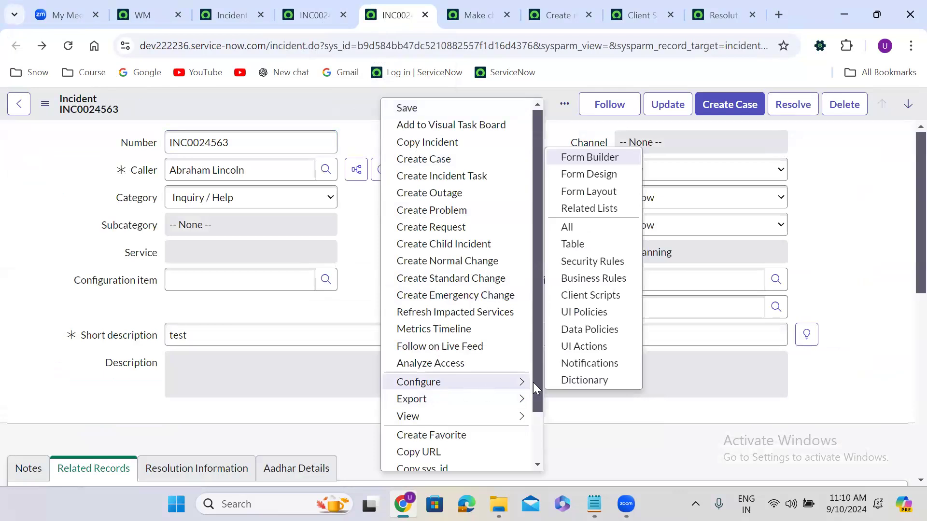
pyautogui.click(589, 313)
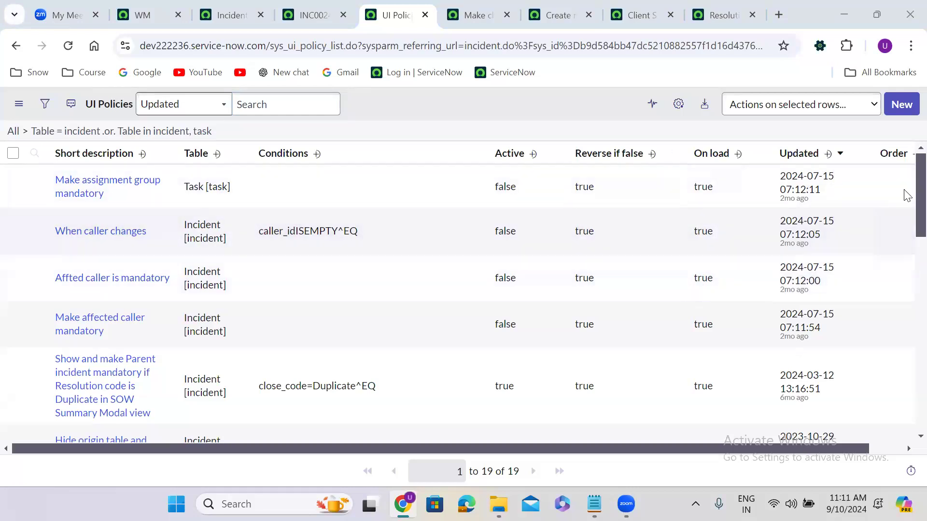
pyautogui.click(904, 224)
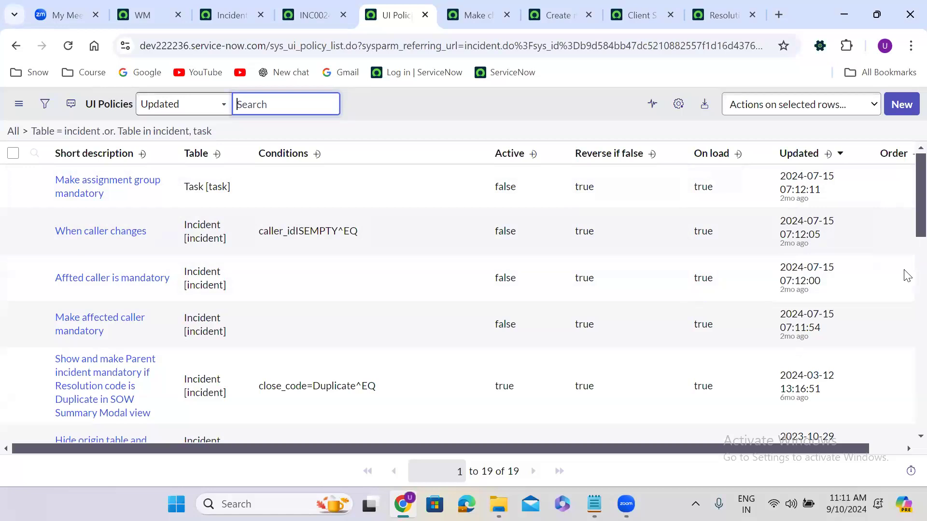
pyautogui.scroll(-10, 906, 275)
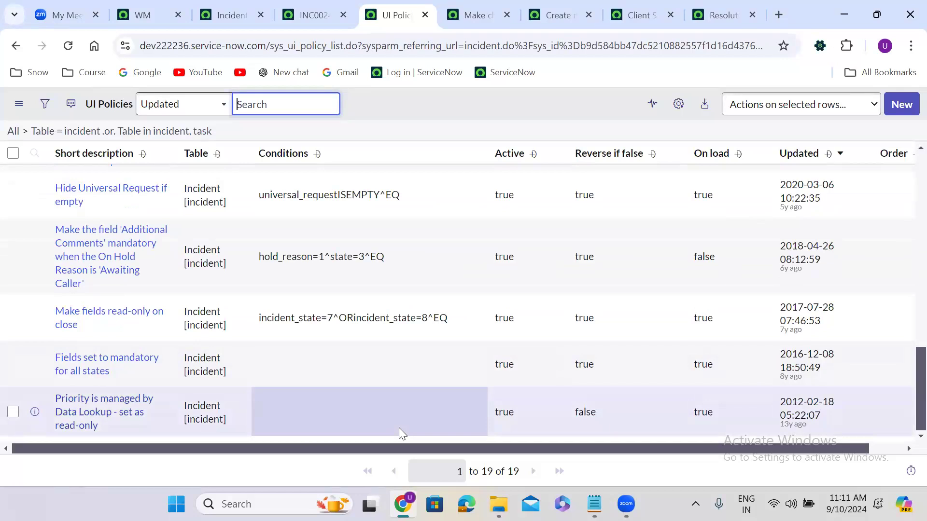
pyautogui.hotkey('alt', 'Tab')
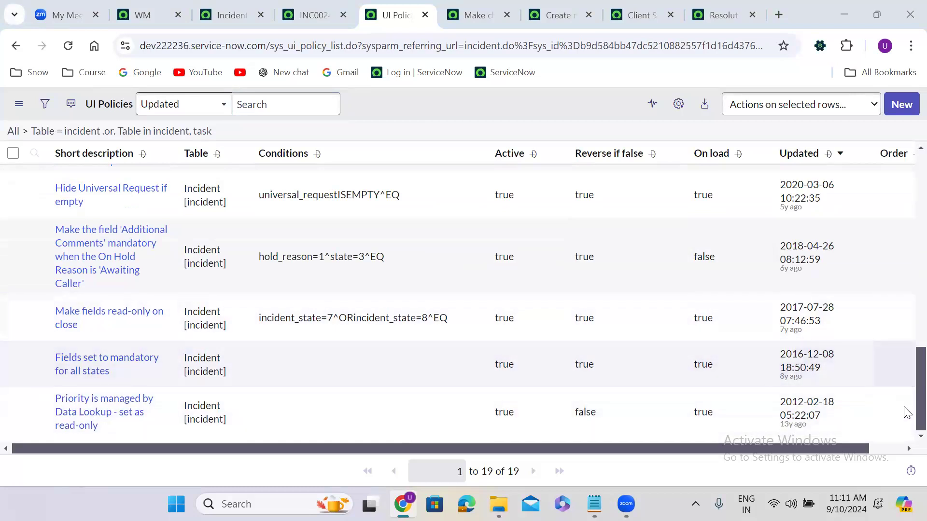
pyautogui.scroll(4, 904, 358)
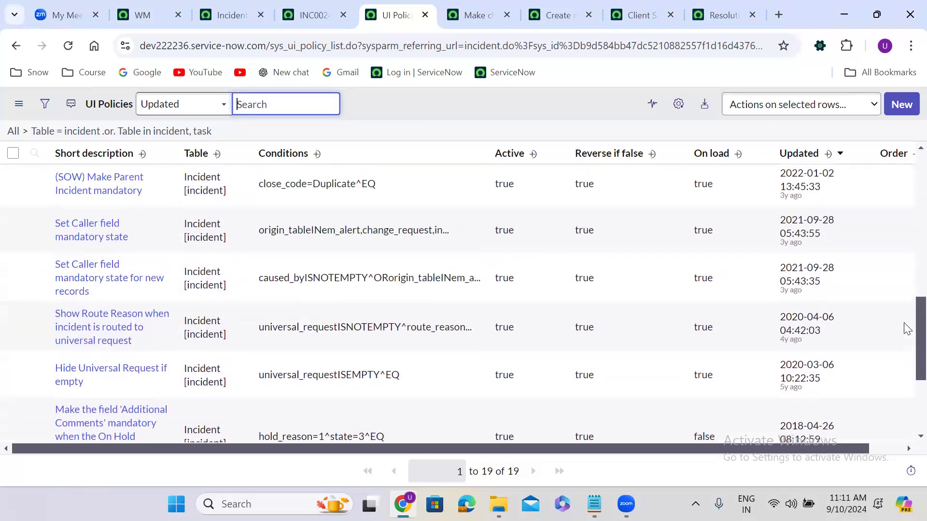
pyautogui.scroll(5, 906, 328)
pyautogui.scroll(7, 907, 262)
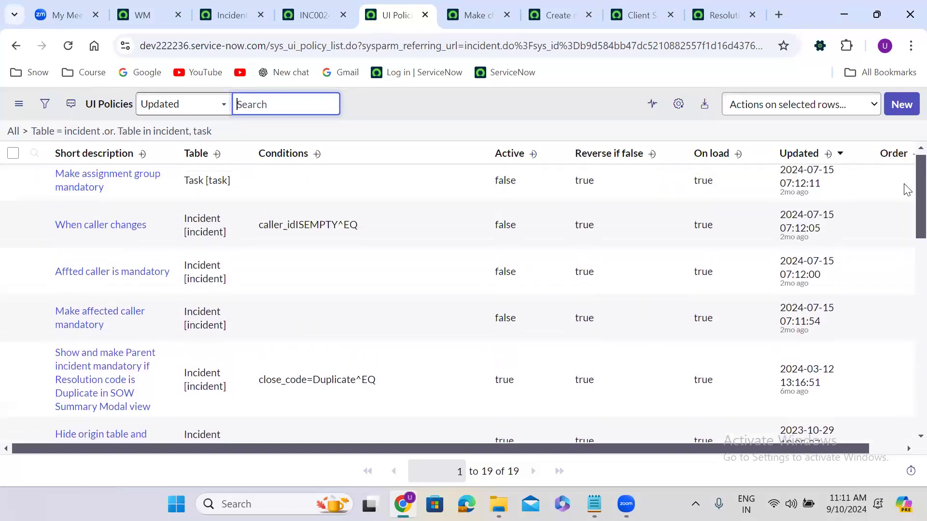
pyautogui.scroll(1, 906, 189)
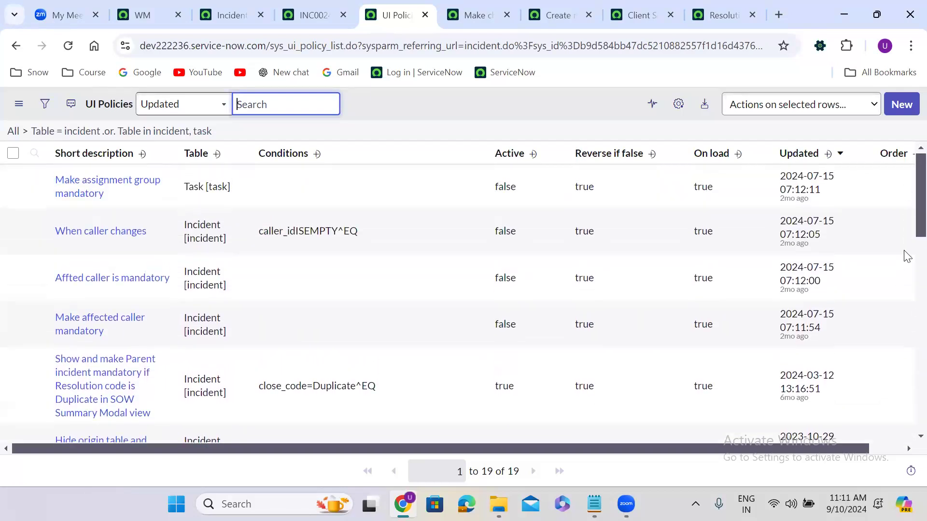
pyautogui.scroll(-12, 907, 434)
pyautogui.scroll(-1, 907, 436)
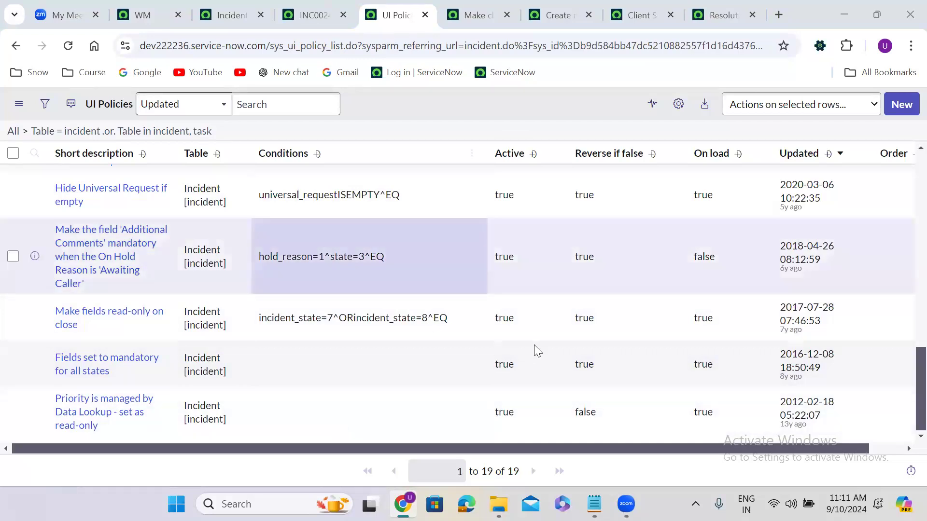
# Step: Set Active to false for the 'Make fields read-only on close' UI policy, then return to INC0024564
pyautogui.click(516, 319)
pyautogui.doubleClick(515, 319)
pyautogui.click(516, 316)
pyautogui.click(515, 352)
pyautogui.click(558, 311)
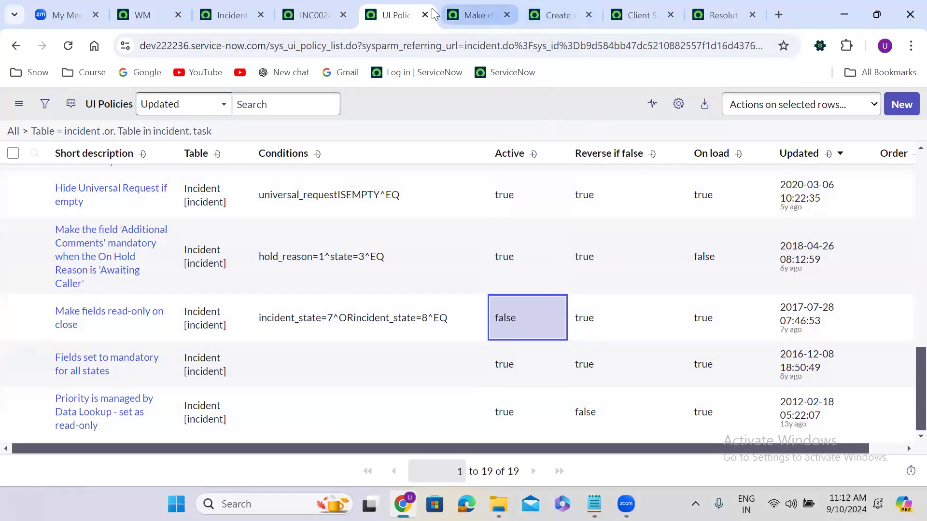
pyautogui.click(319, 13)
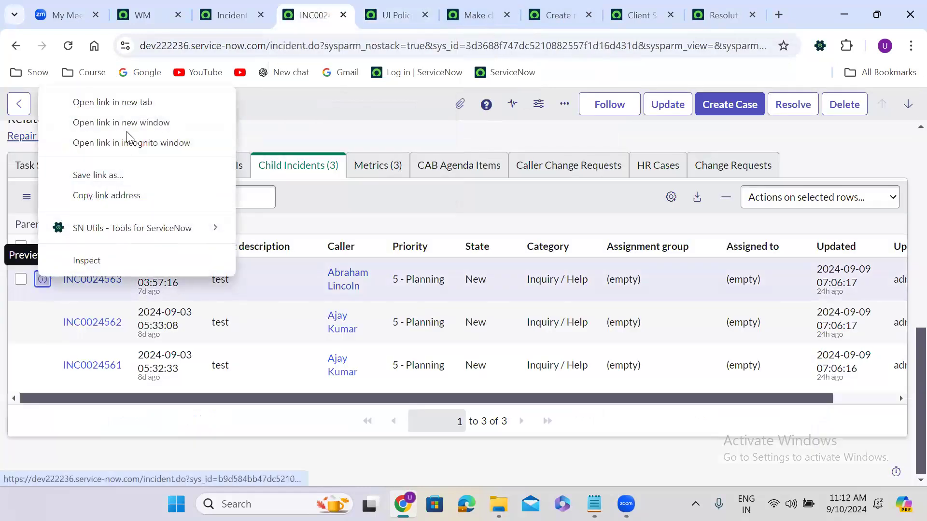
# Step: Open child incident INC0024563 in a new tab and view its Resolution, Aadhar details and notes sections
pyautogui.click(109, 103)
pyautogui.click(359, 14)
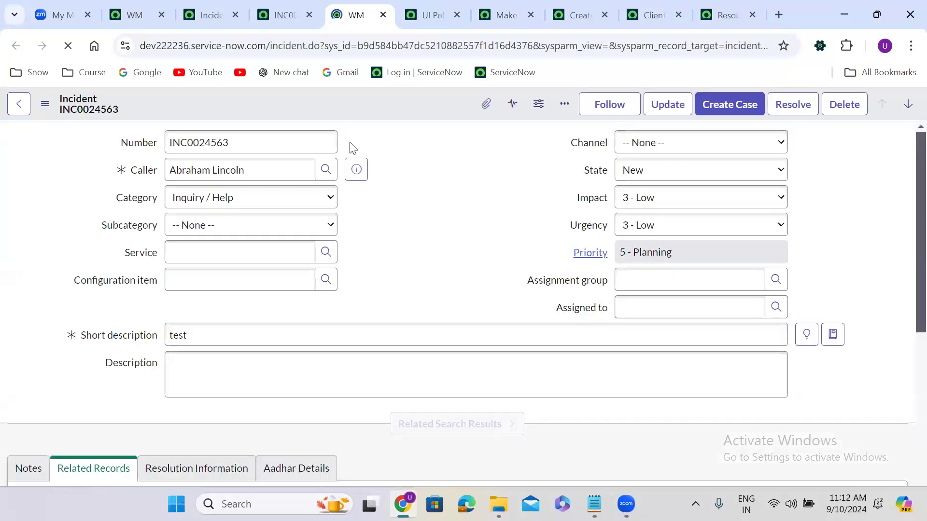
pyautogui.click(419, 243)
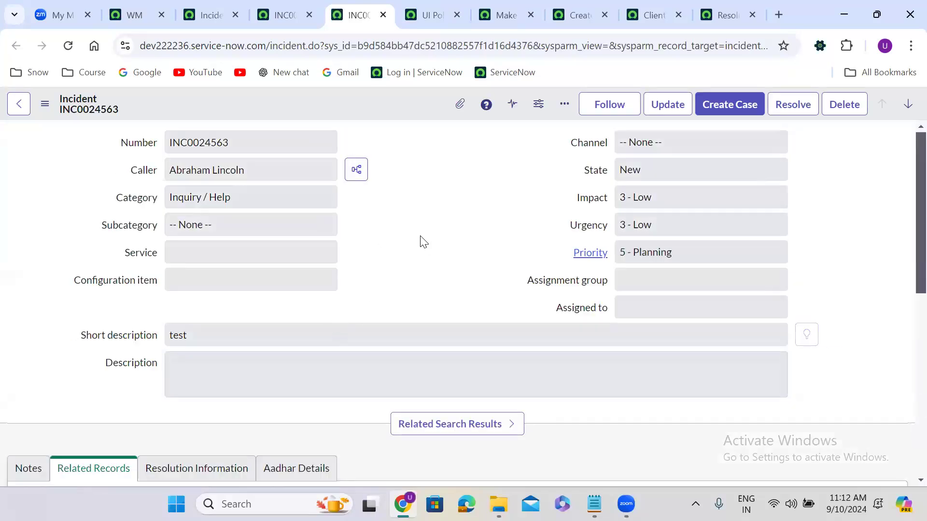
pyautogui.scroll(-2, 420, 244)
pyautogui.scroll(-3, 420, 236)
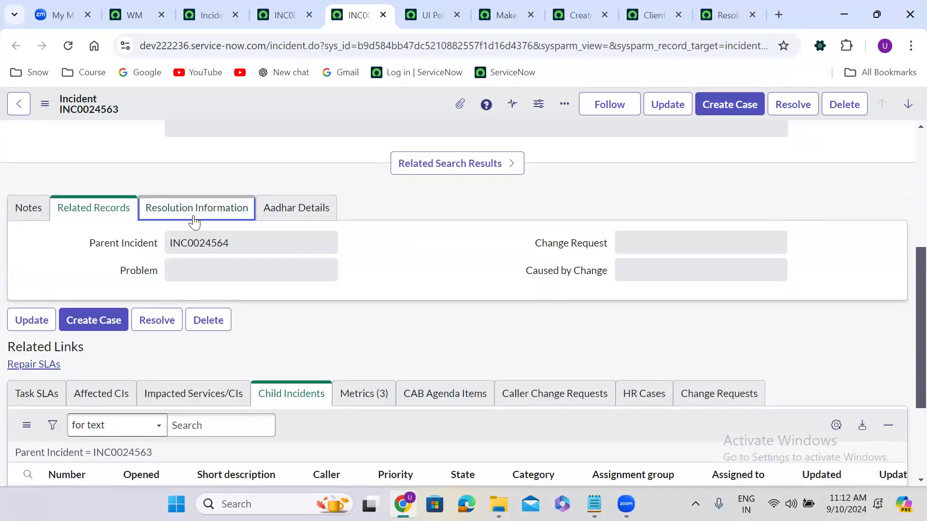
pyautogui.click(194, 216)
pyautogui.click(262, 217)
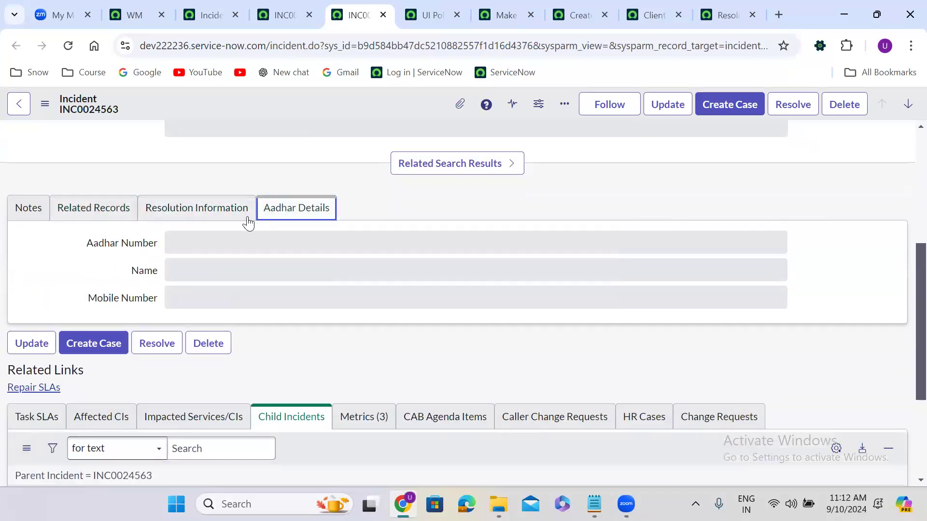
pyautogui.click(13, 209)
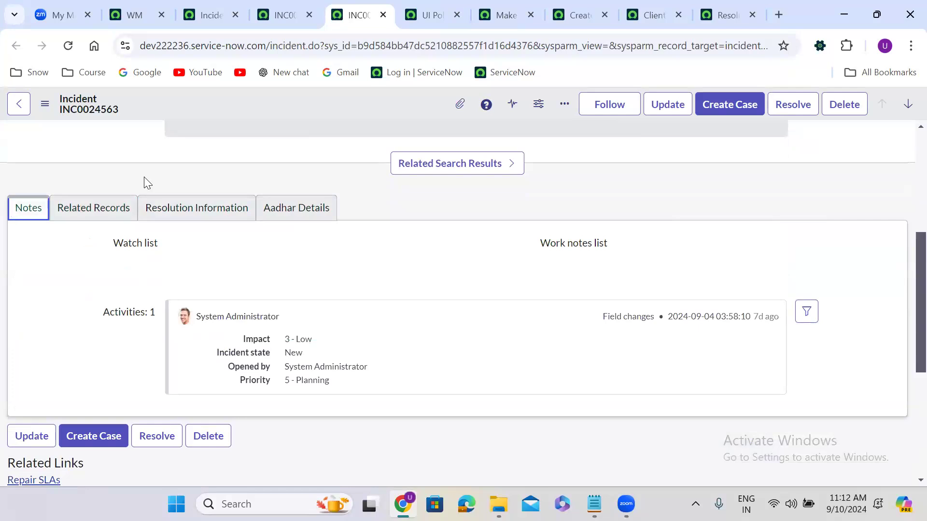
# Step: Check the related records section and the read-only Parent Incident value INC0024564
pyautogui.click(359, 198)
pyautogui.scroll(1, 359, 198)
pyautogui.scroll(5, 361, 202)
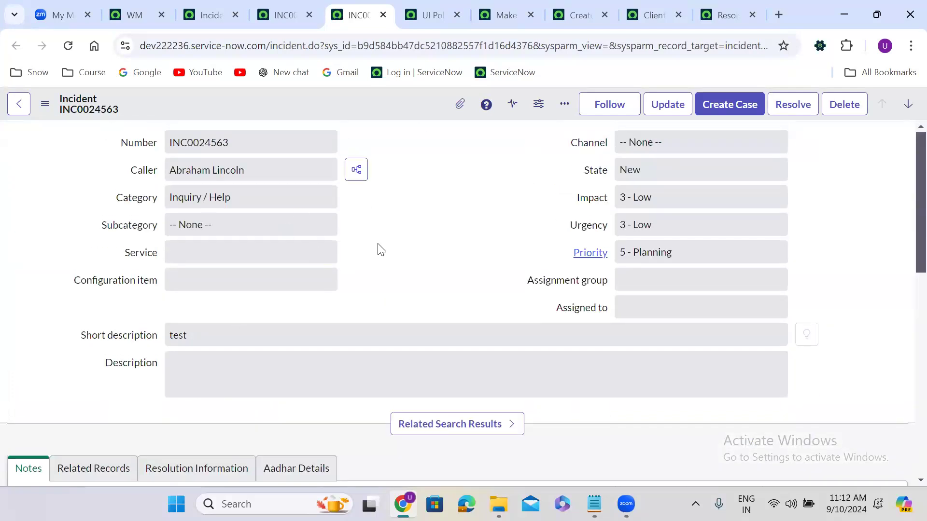
pyautogui.scroll(-4, 381, 249)
pyautogui.click(101, 265)
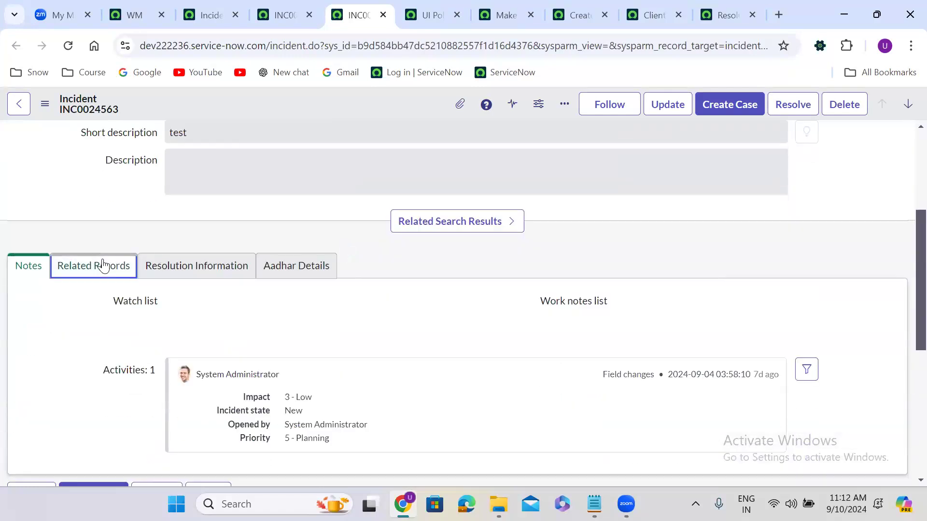
pyautogui.click(179, 302)
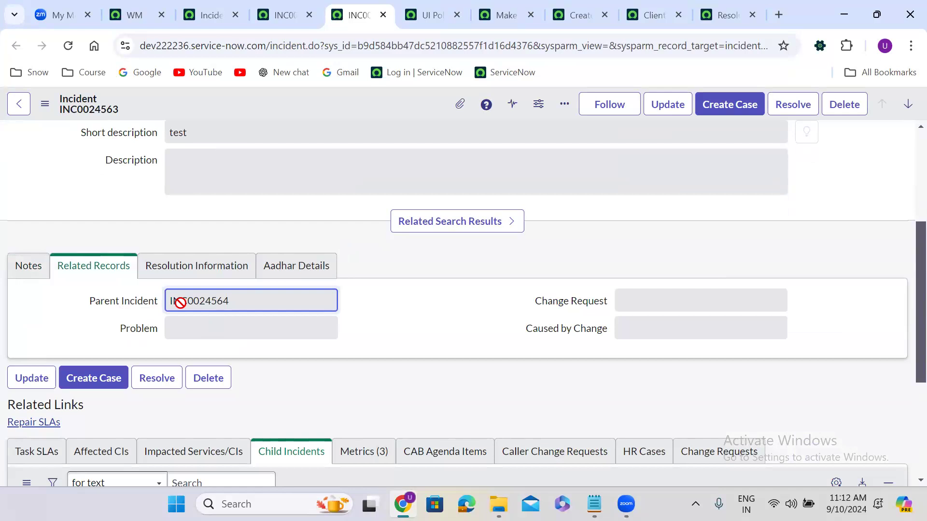
pyautogui.moveTo(138, 310)
# Step: Open child incident INC0024562 in a new tab from INC0024564 and review it
pyautogui.click(272, 18)
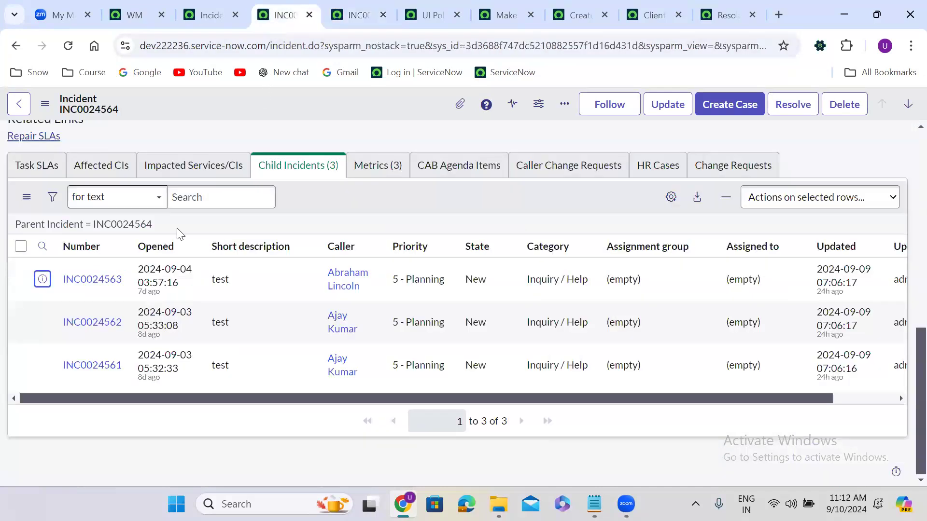
pyautogui.rightClick(41, 322)
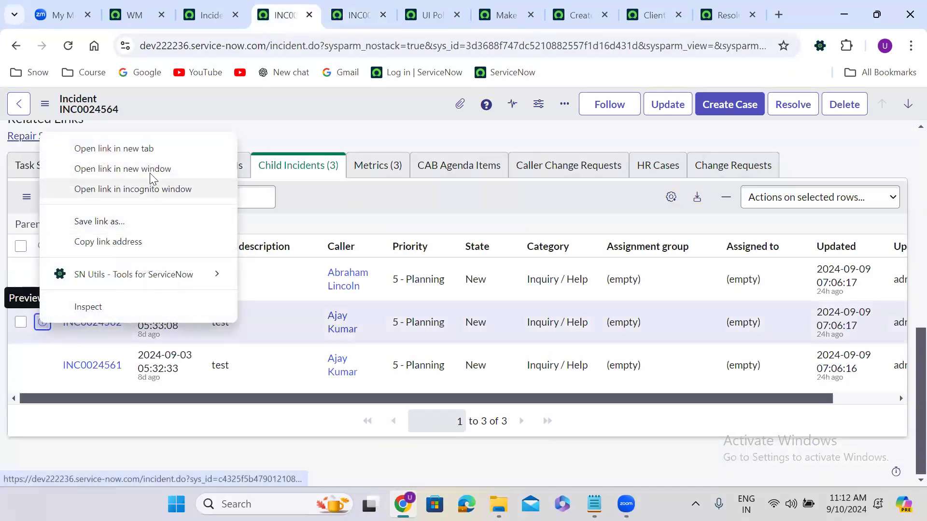
pyautogui.click(145, 148)
pyautogui.click(380, 10)
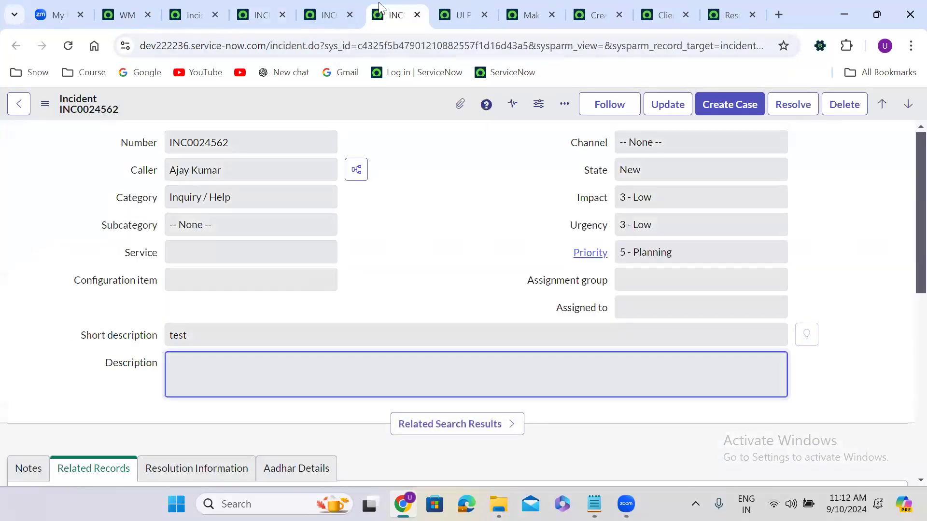
pyautogui.click(376, 162)
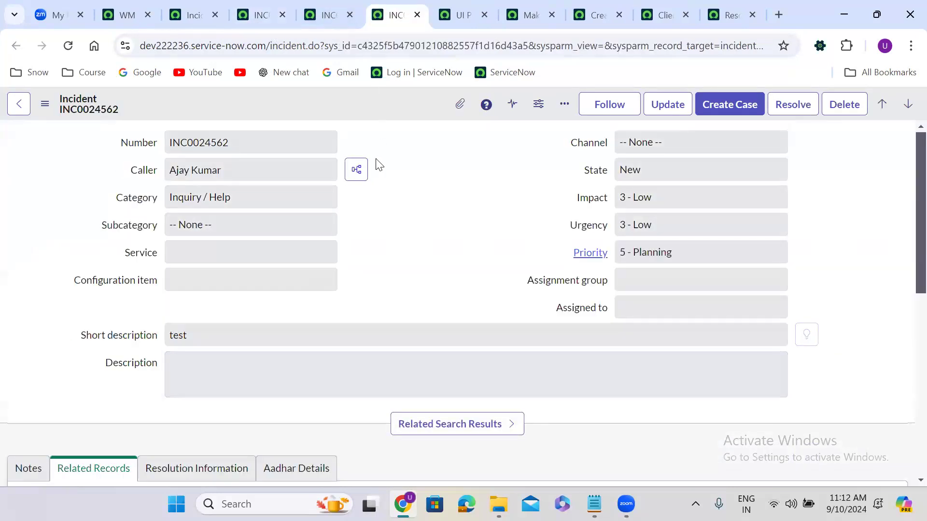
pyautogui.click(262, 15)
# Step: Open child incident INC0024561 in a new tab, review it, and return to INC0024564
pyautogui.rightClick(43, 365)
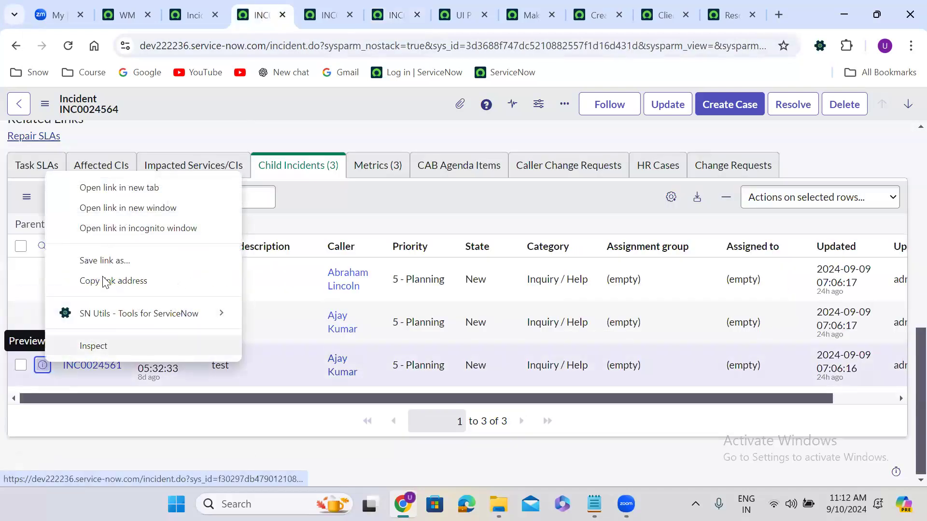
pyautogui.click(125, 189)
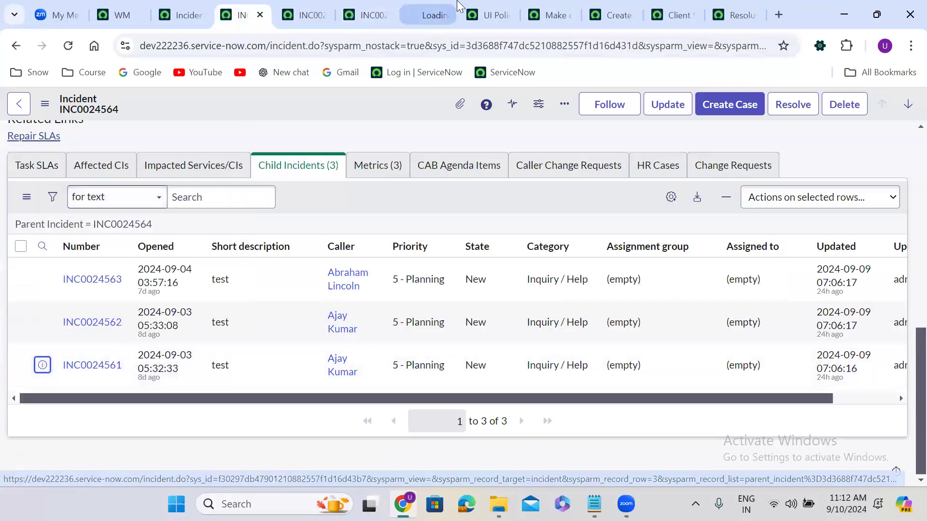
pyautogui.click(419, 15)
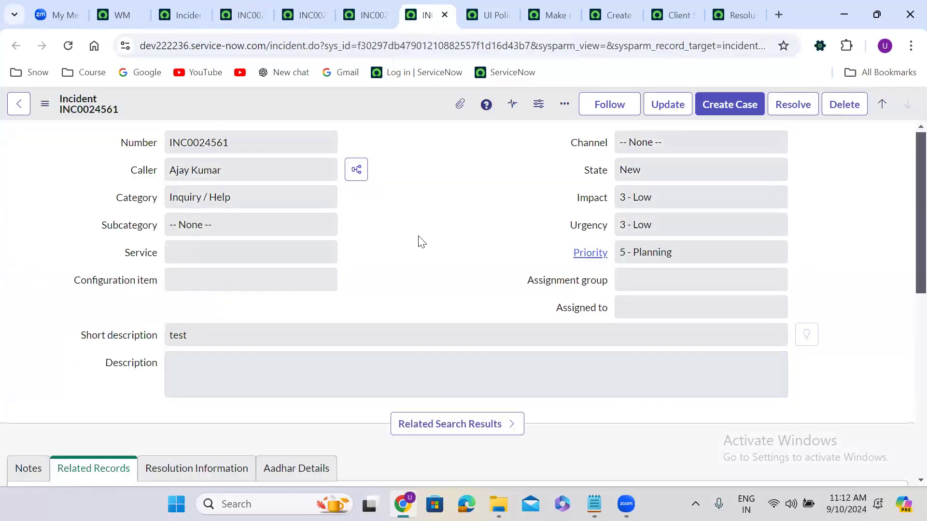
pyautogui.scroll(-5, 419, 237)
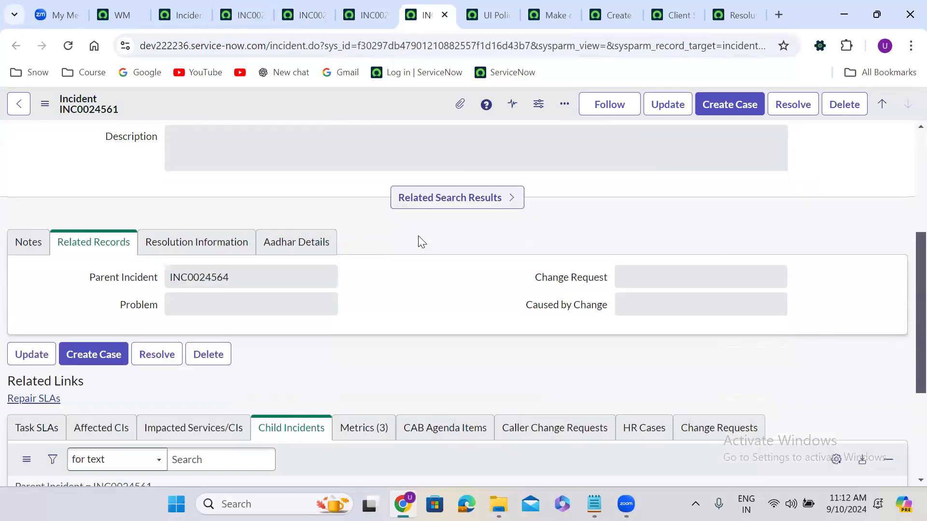
pyautogui.scroll(-2, 417, 235)
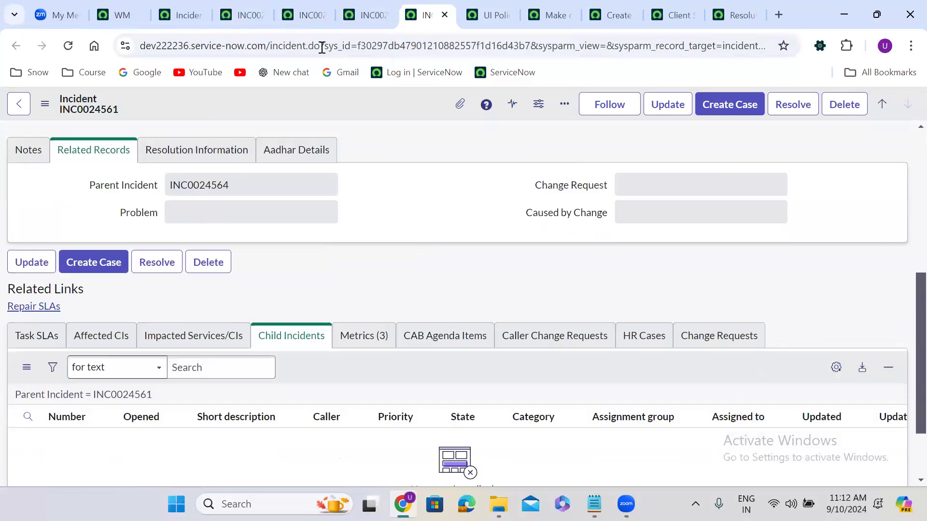
pyautogui.click(242, 15)
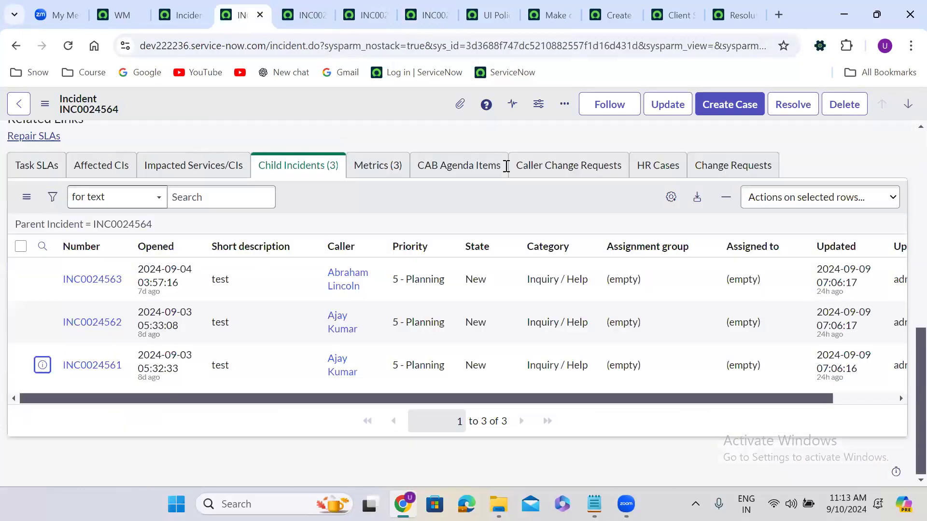
# Step: Close the three child incident tabs with Ctrl+W and return to the Make child incidents readonly script
pyautogui.scroll(2, 506, 166)
pyautogui.scroll(10, 406, 190)
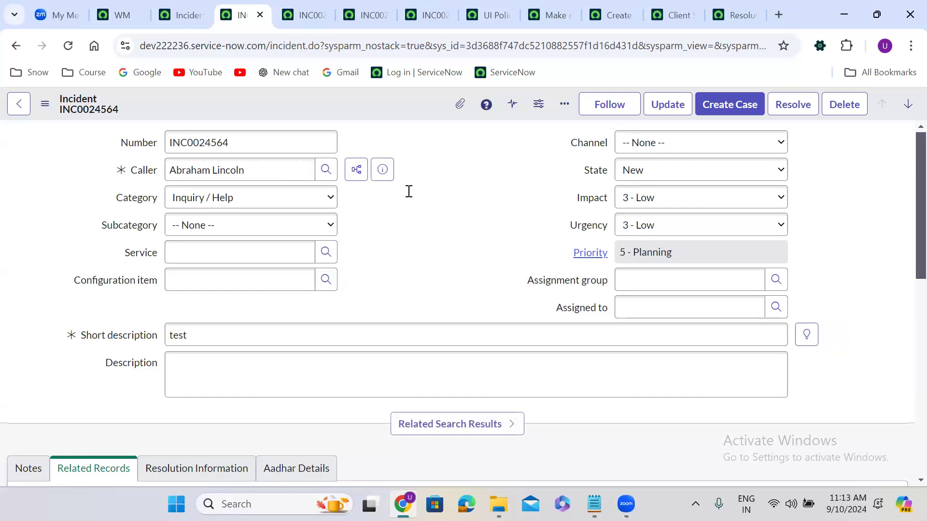
pyautogui.scroll(-1, 304, 265)
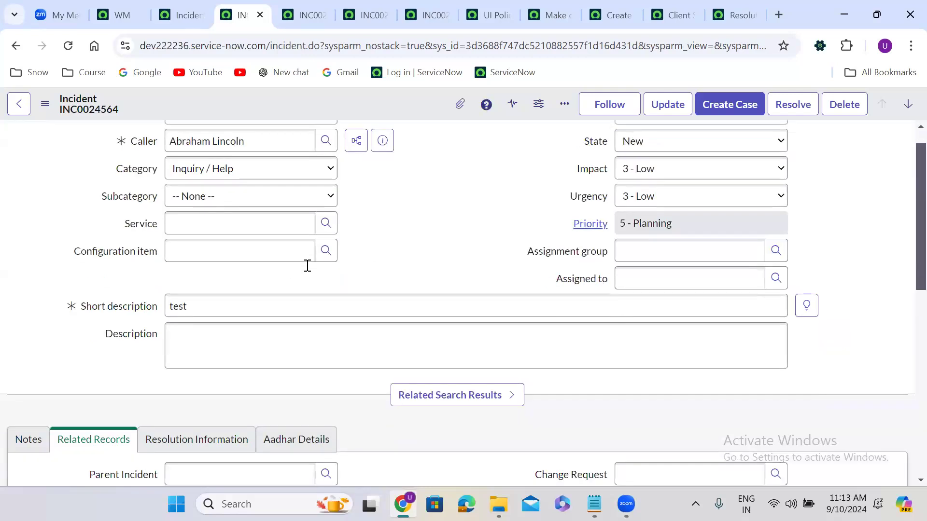
pyautogui.scroll(-5, 297, 270)
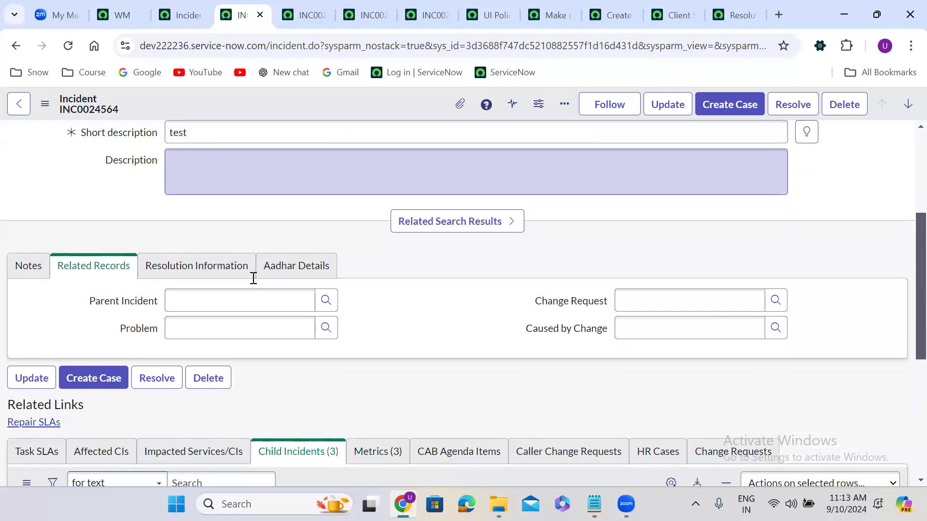
pyautogui.hotkey('ctrl', 'Tab')
pyautogui.hotkey('ctrl', 'w')
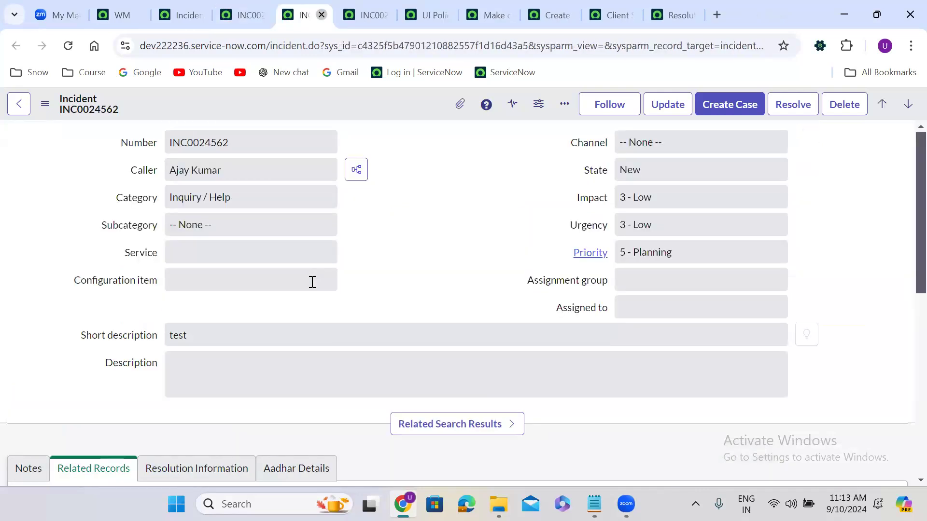
pyautogui.hotkey('ctrl', 'w')
pyautogui.hotkey('ctrl', 'w')
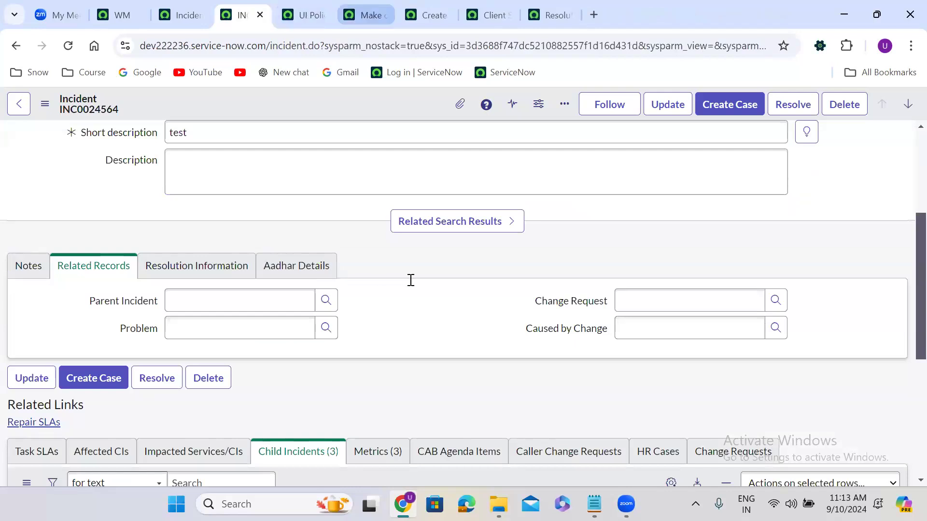
pyautogui.hotkey('ctrl', 'Tab')
pyautogui.hotkey('ctrl', 'Tab')
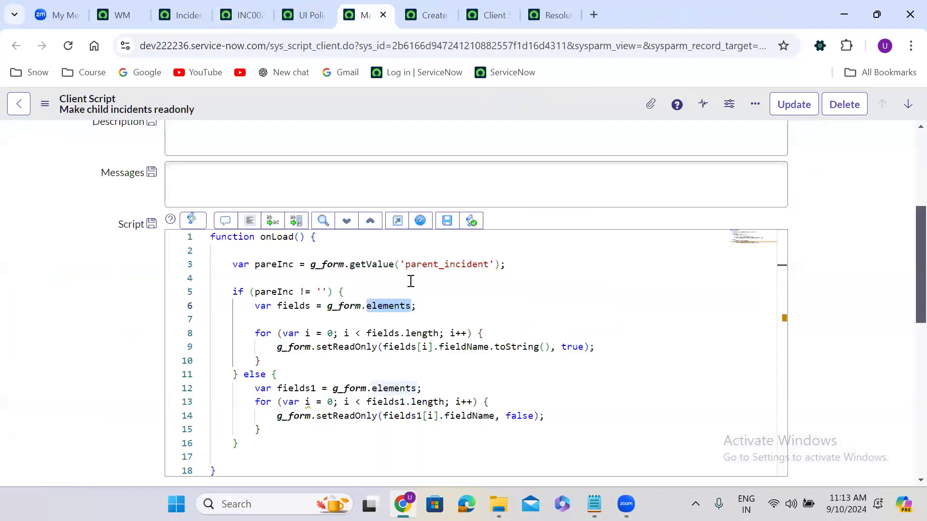
# Step: Highlight the onLoad script's for-loop that makes every field read-only, then return to INC0024564
pyautogui.scroll(3, 412, 290)
pyautogui.scroll(2, 414, 298)
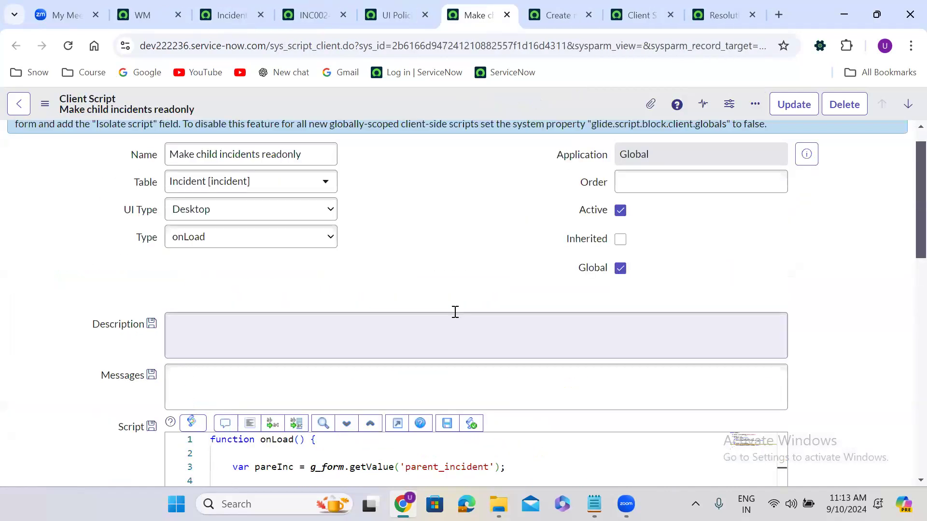
pyautogui.scroll(-1, 298, 304)
pyautogui.scroll(-4, 289, 308)
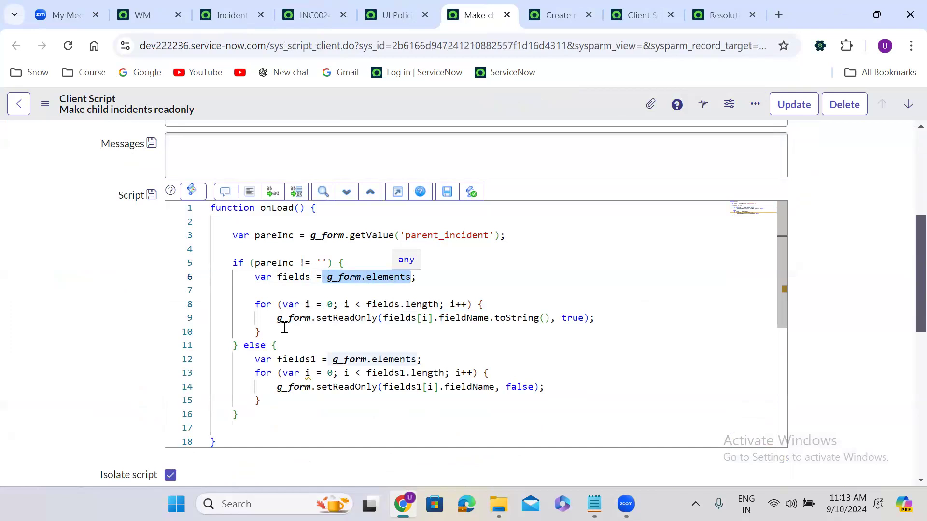
pyautogui.moveTo(255, 304); pyautogui.dragTo(284, 328)
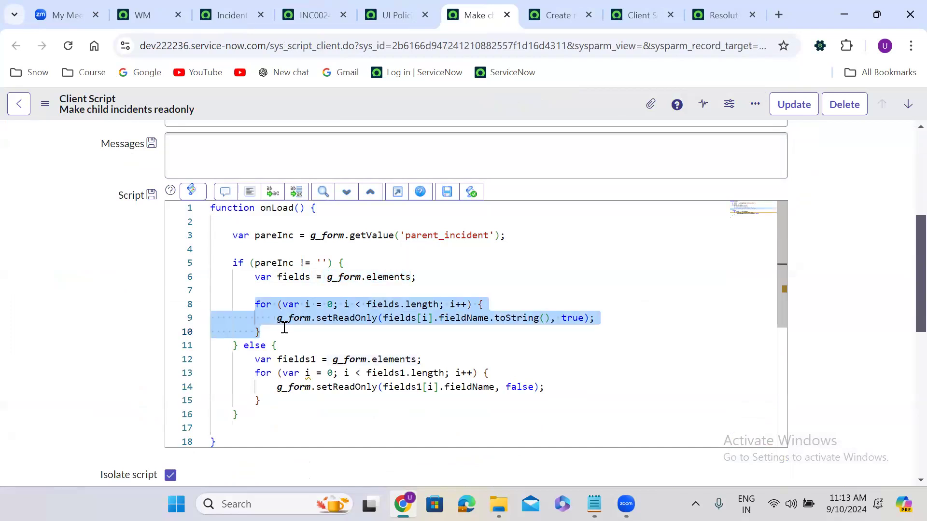
pyautogui.click(308, 348)
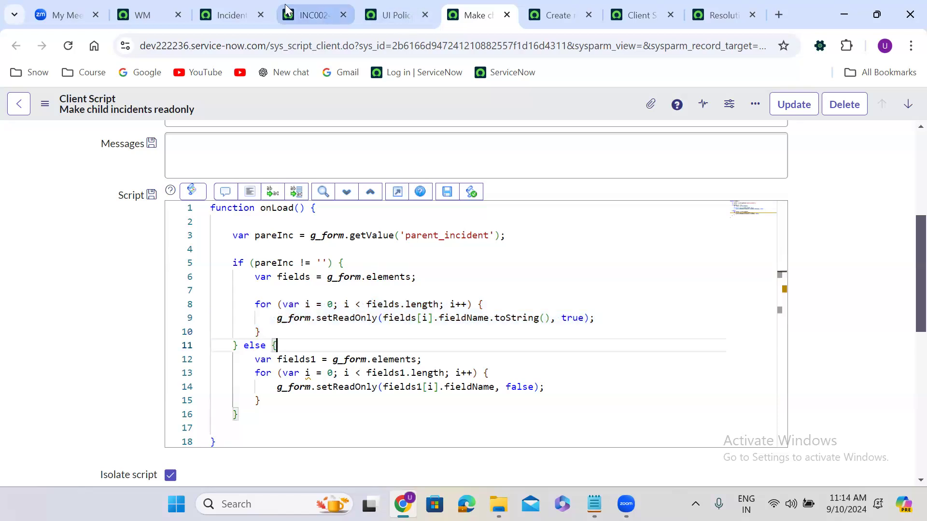
pyautogui.click(323, 10)
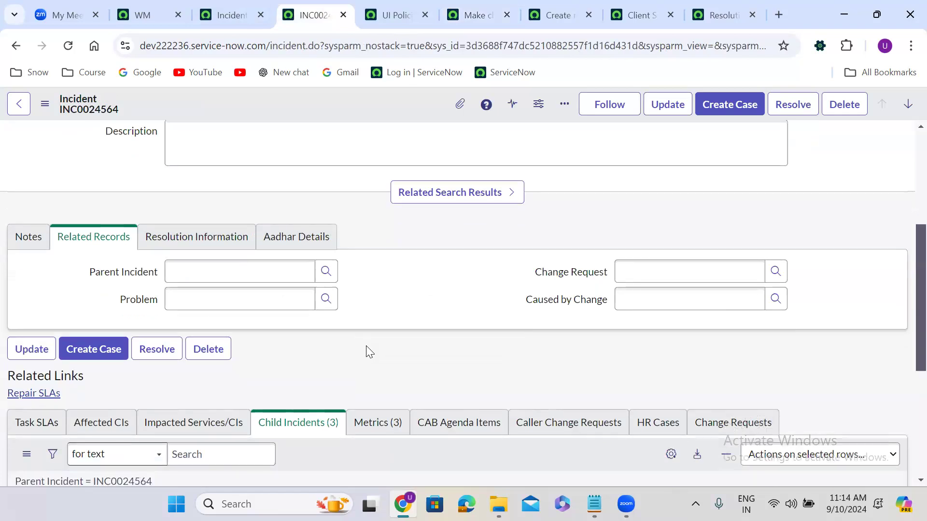
# Step: Open the List Control settings for the Child Incidents related list from its column menu
pyautogui.scroll(-5, 875, 248)
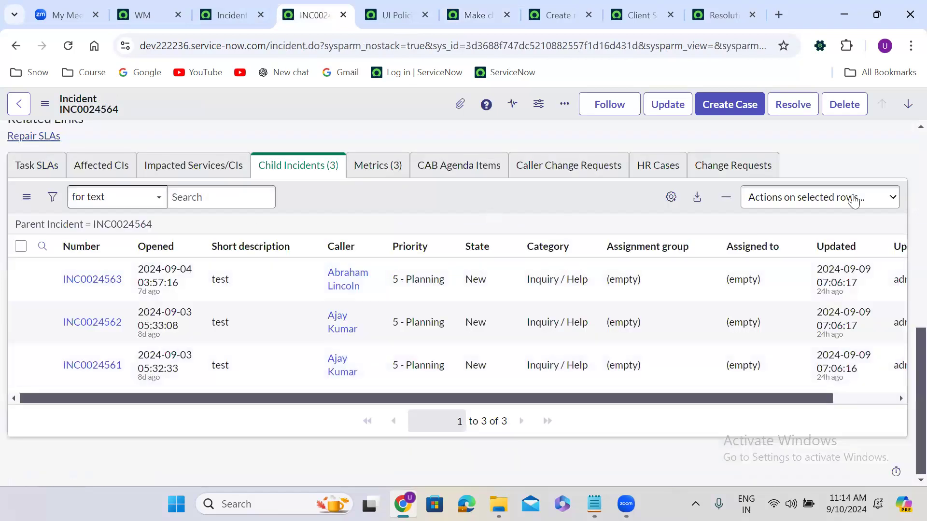
pyautogui.click(588, 247)
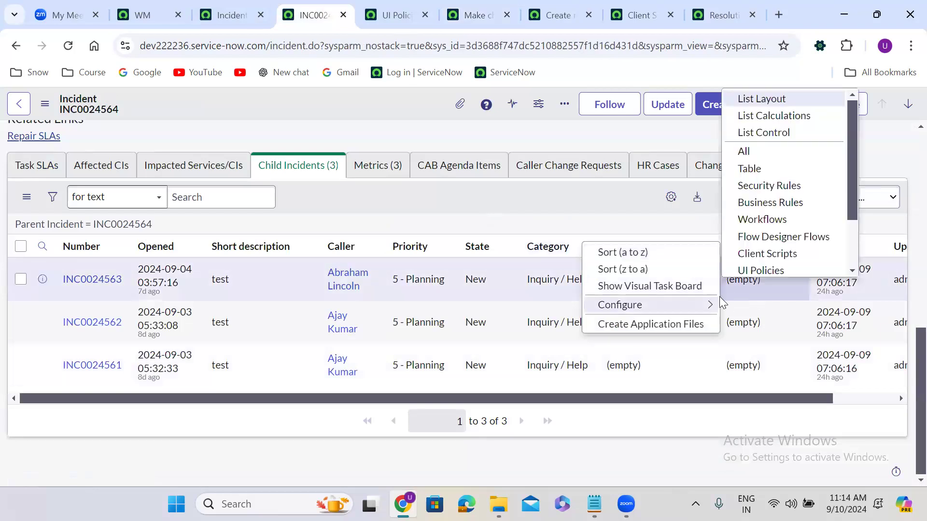
pyautogui.moveTo(713, 307)
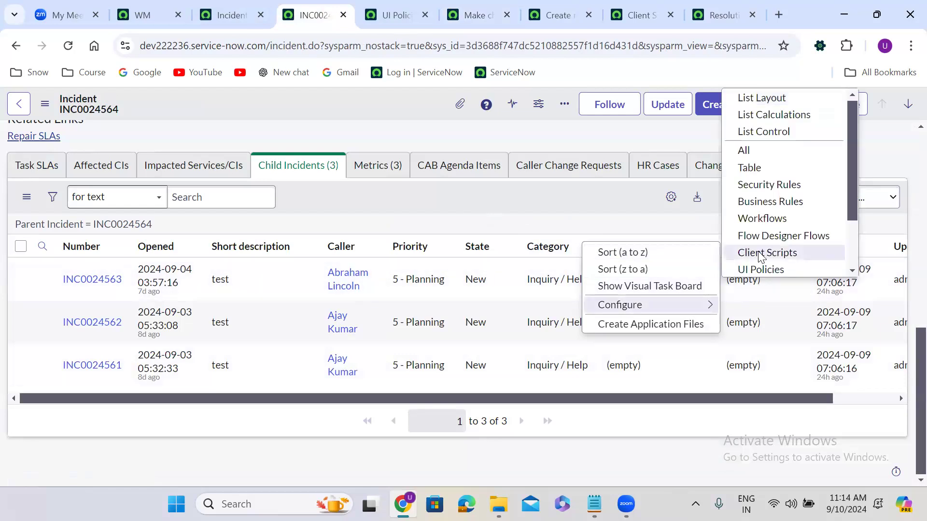
pyautogui.click(785, 127)
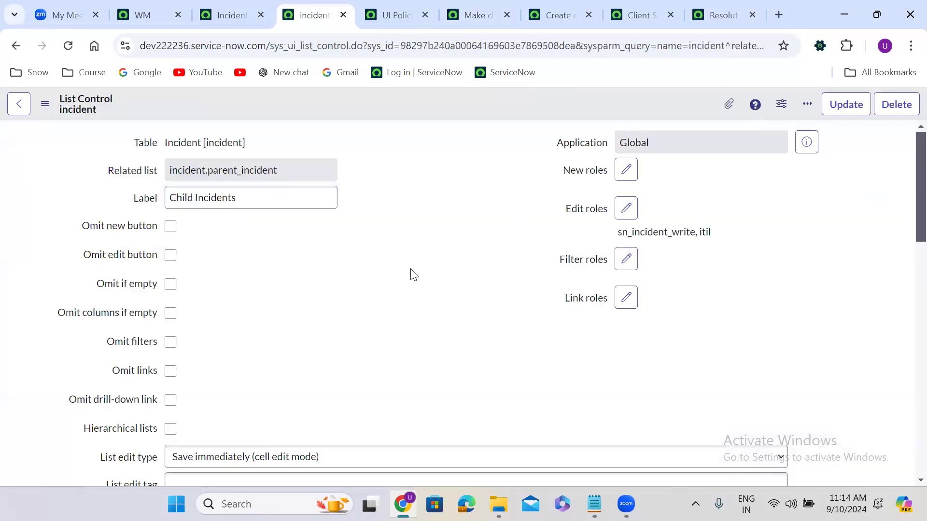
# Step: Clear the Omit edit condition and Omit new condition scripts and save with Update
pyautogui.scroll(-10, 413, 273)
pyautogui.click(484, 248)
pyautogui.moveTo(484, 248); pyautogui.dragTo(147, 236)
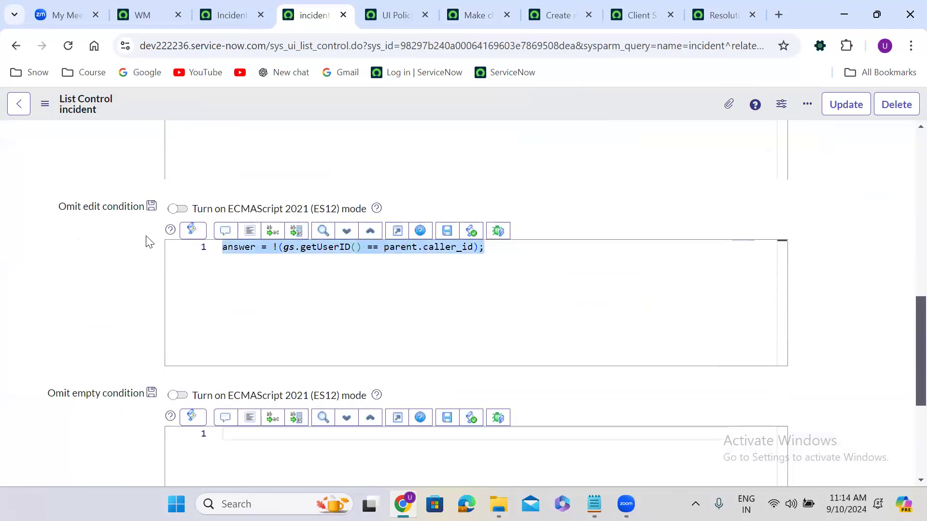
pyautogui.press('Delete')
pyautogui.scroll(4, 99, 282)
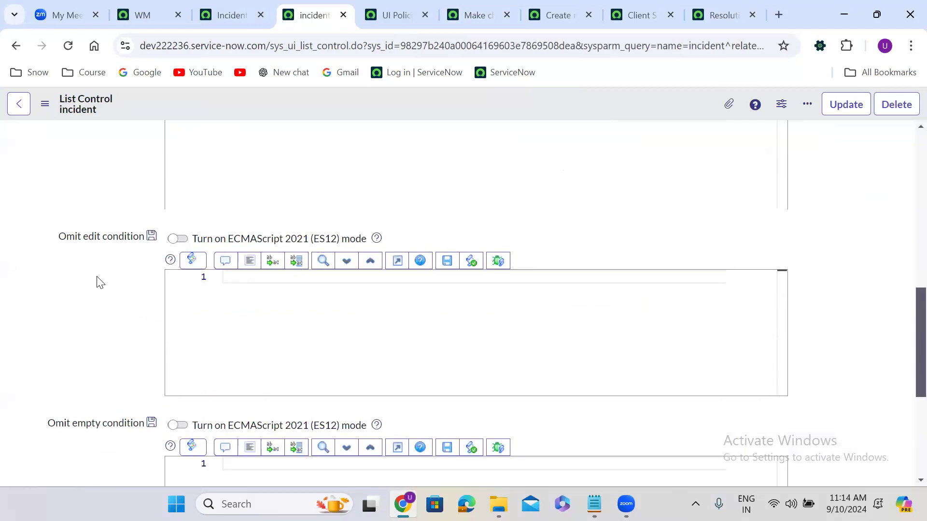
pyautogui.click(538, 266)
pyautogui.hotkey('ctrl', 'a')
pyautogui.press('Delete')
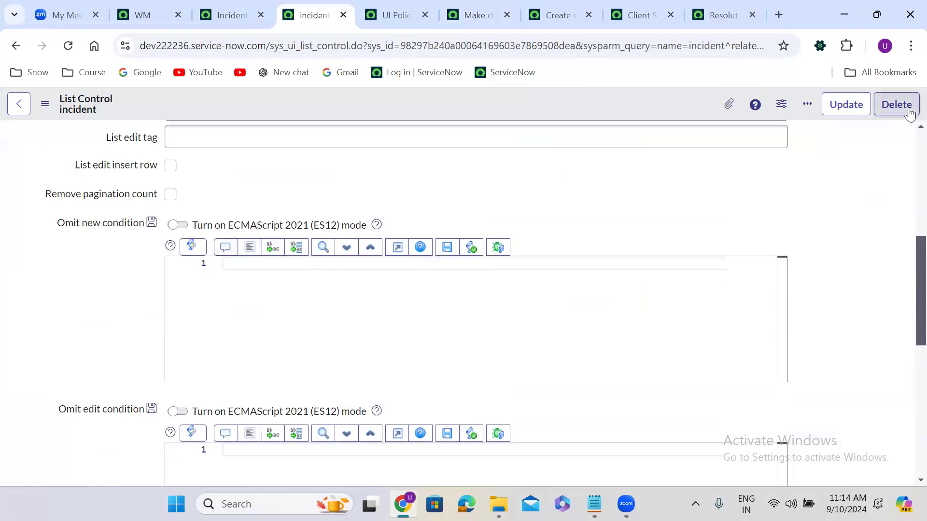
pyautogui.click(848, 106)
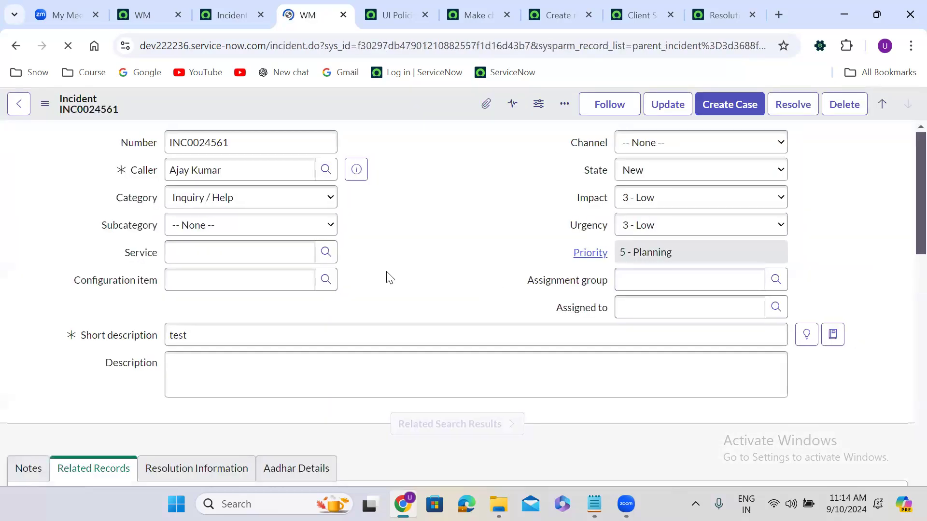
# Step: Go back to parent incident INC0024564 and bring its Child Incidents list into view
pyautogui.scroll(-8, 390, 278)
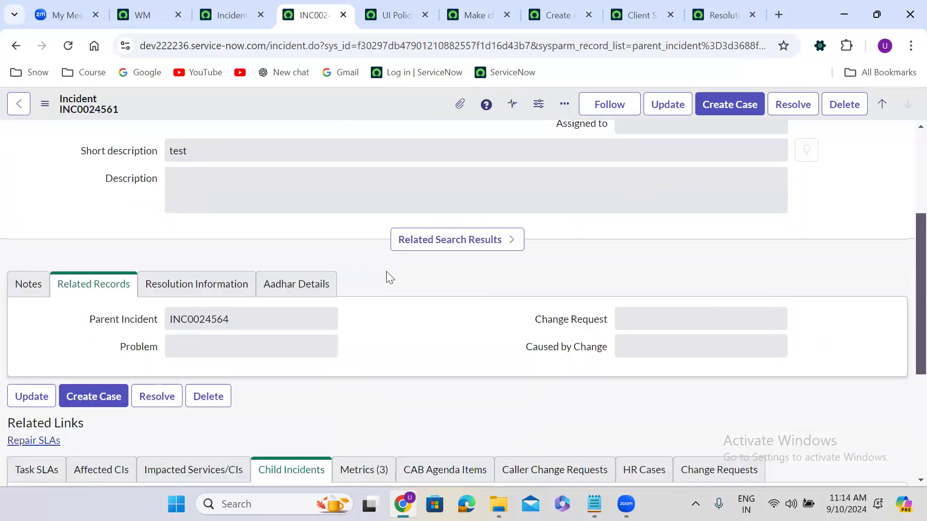
pyautogui.scroll(10, 387, 276)
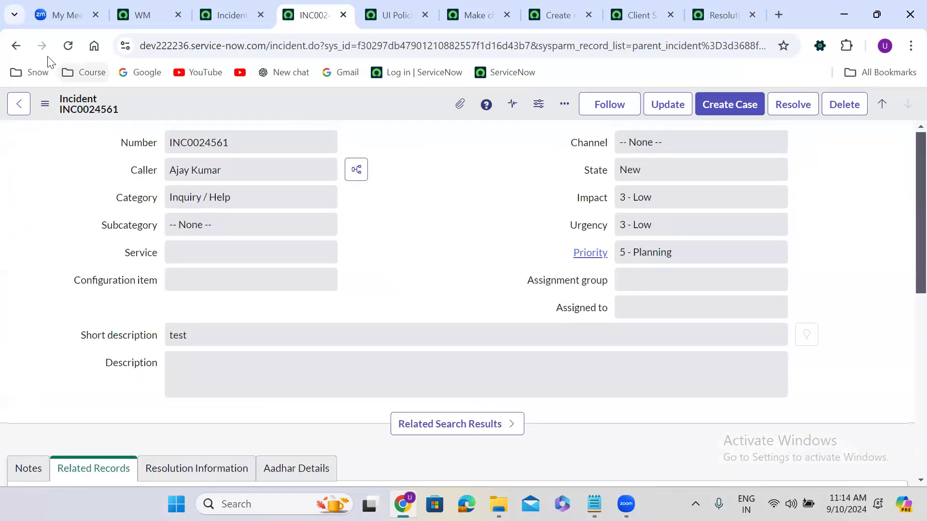
pyautogui.click(16, 49)
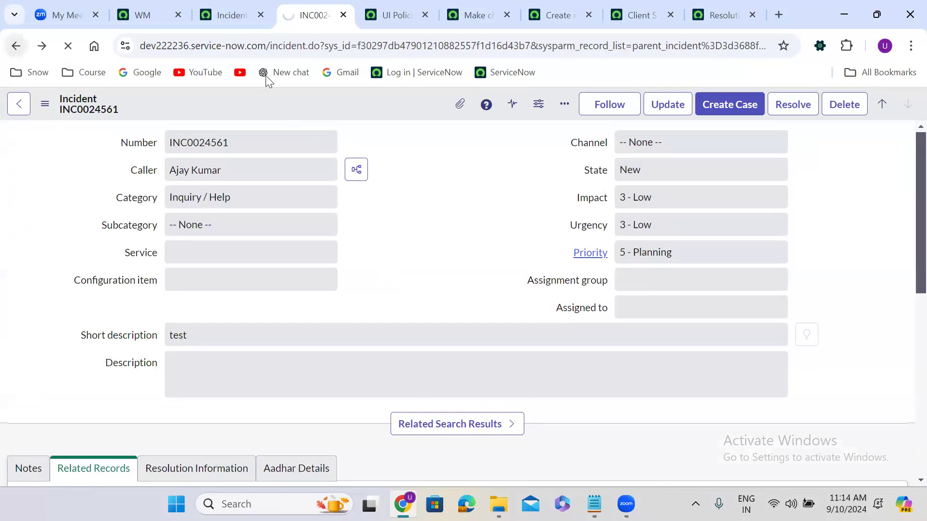
pyautogui.click(11, 48)
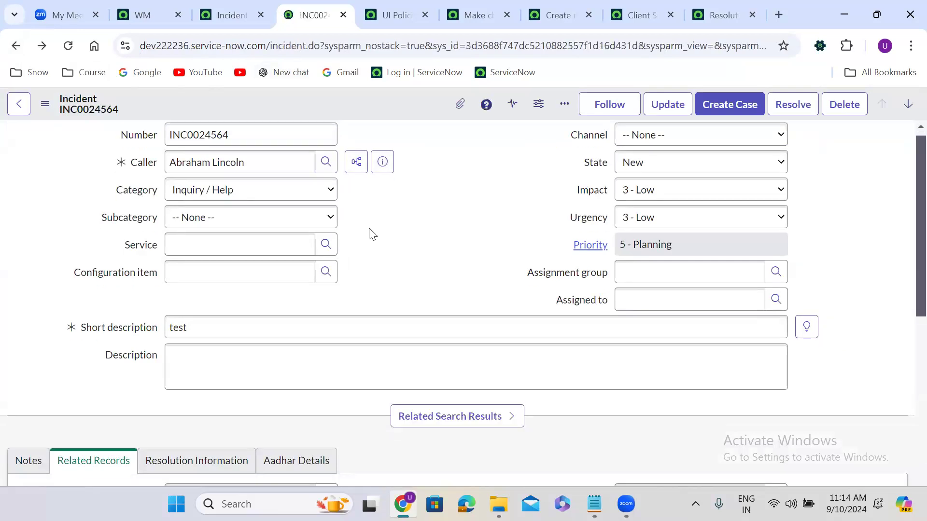
pyautogui.scroll(-8, 371, 234)
pyautogui.scroll(1, 371, 234)
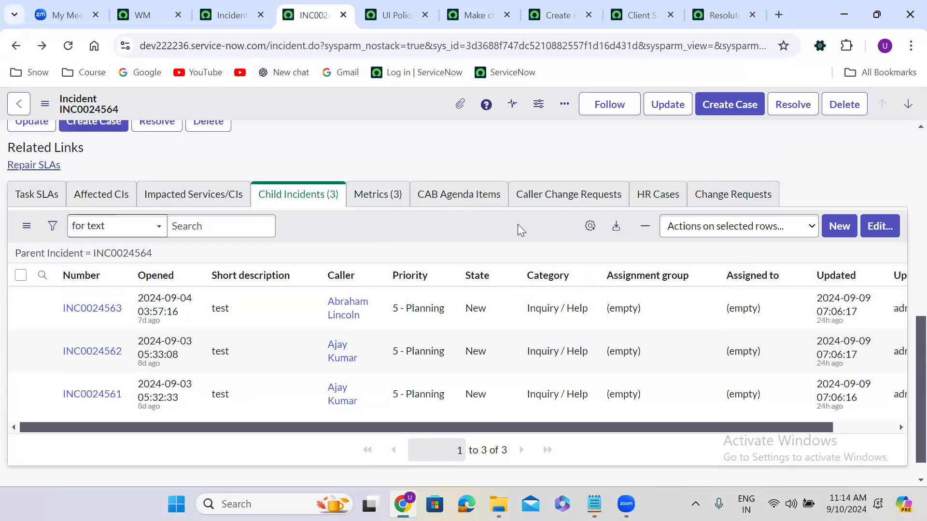
# Step: Remove INC0024561 from INC0024564's Child Incidents and save the change
pyautogui.click(886, 229)
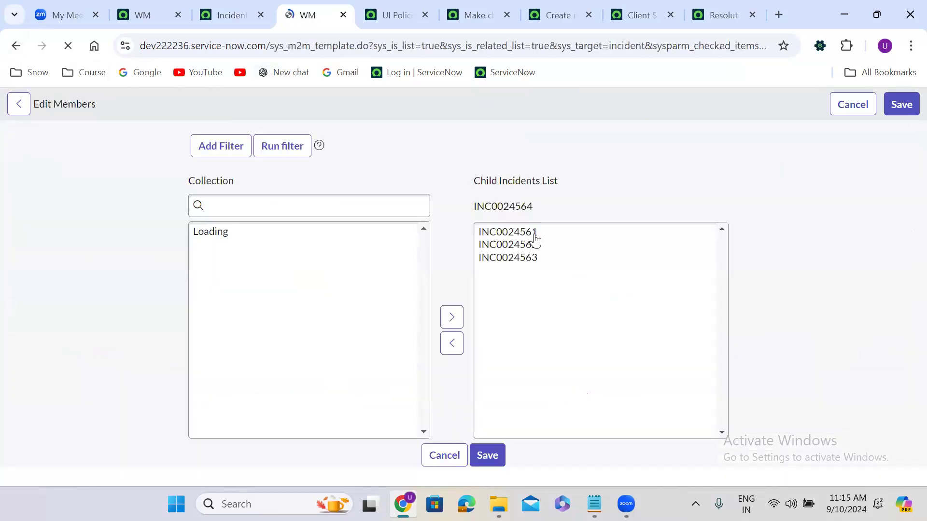
pyautogui.click(525, 300)
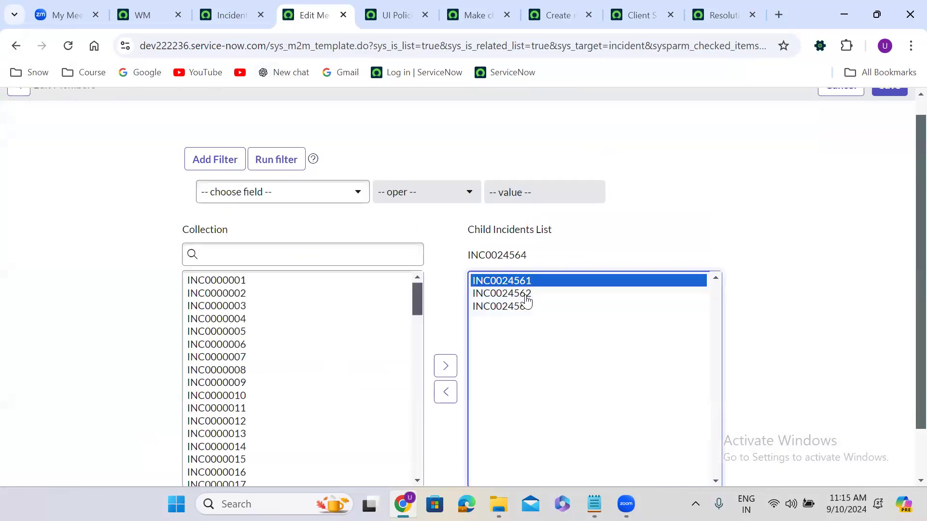
pyautogui.click(437, 399)
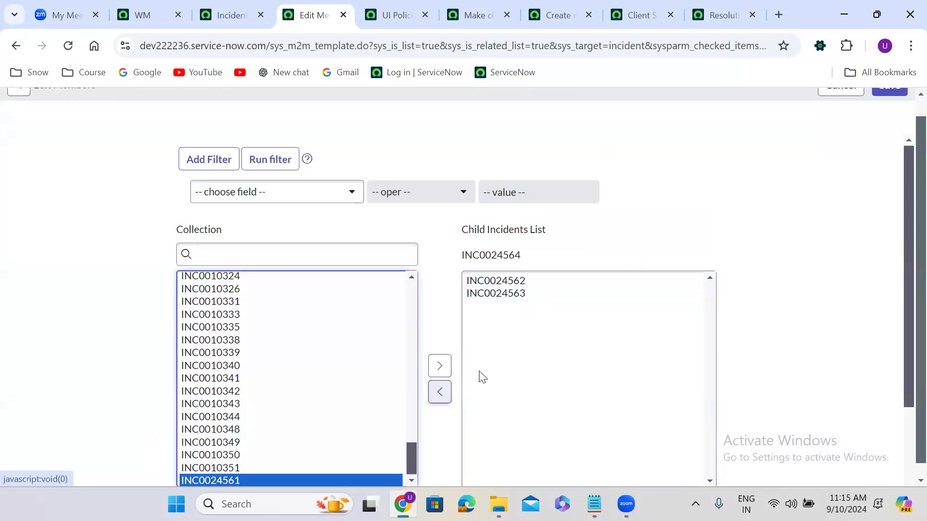
pyautogui.scroll(1, 906, 113)
pyautogui.click(891, 106)
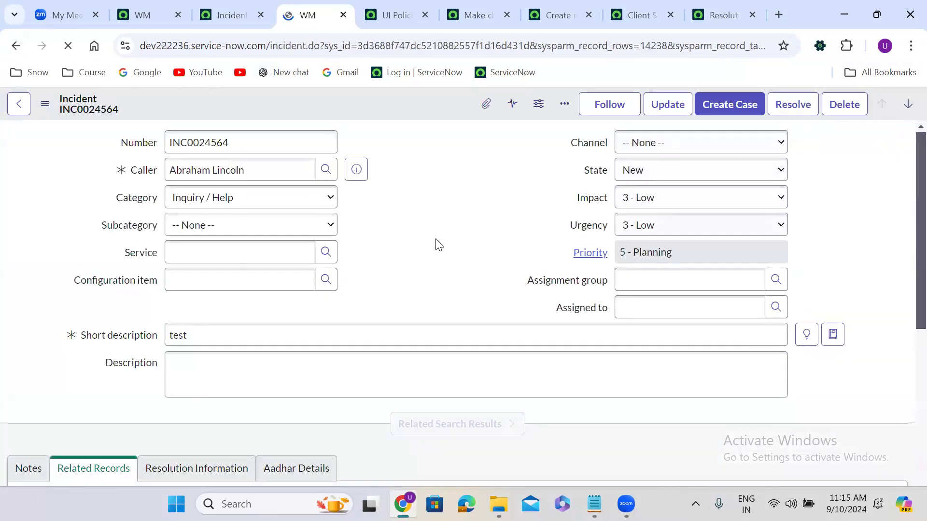
pyautogui.click(234, 4)
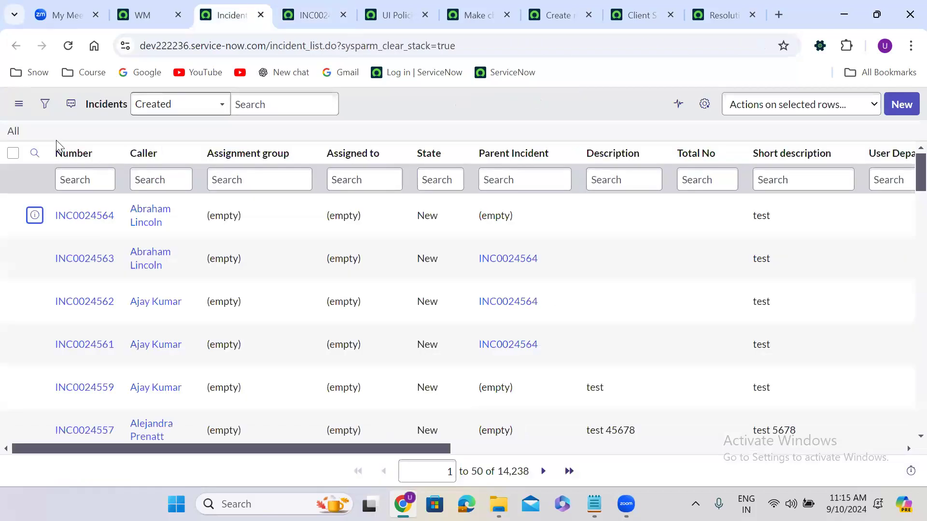
# Step: Reload the full incident list and open INC0024561 in a new tab to check its Parent Incident
pyautogui.click(14, 133)
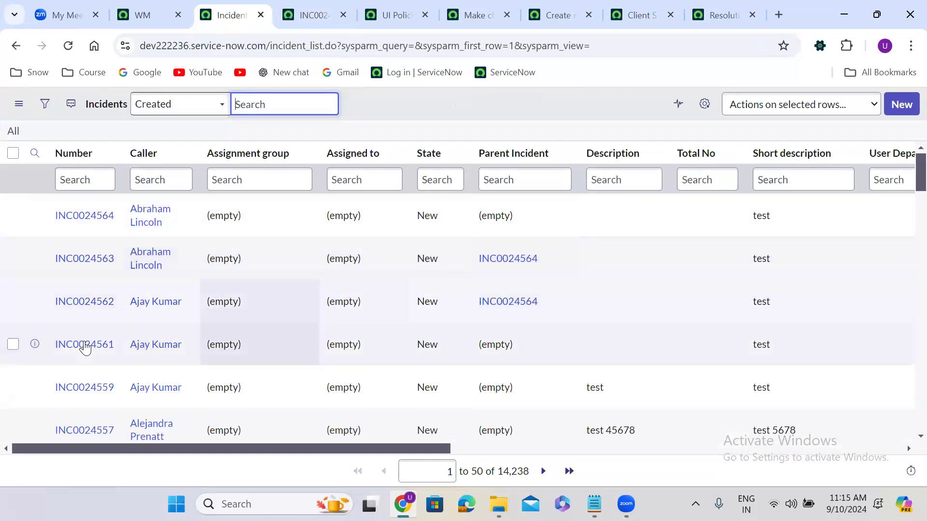
pyautogui.rightClick(34, 344)
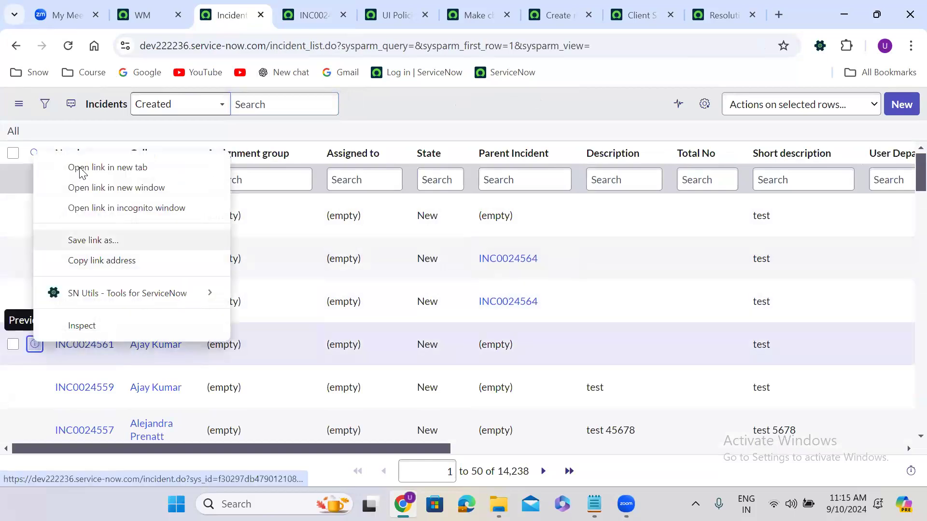
pyautogui.click(107, 167)
pyautogui.click(279, 6)
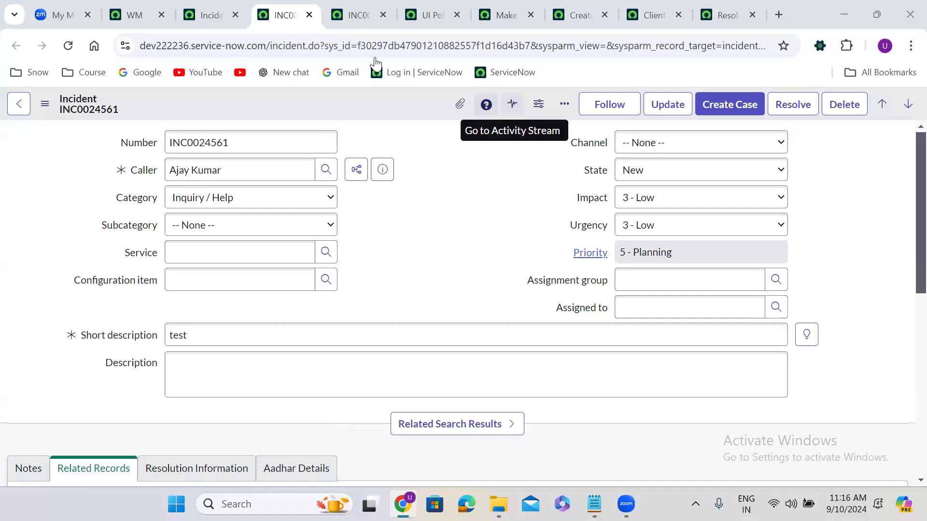
pyautogui.click(213, 15)
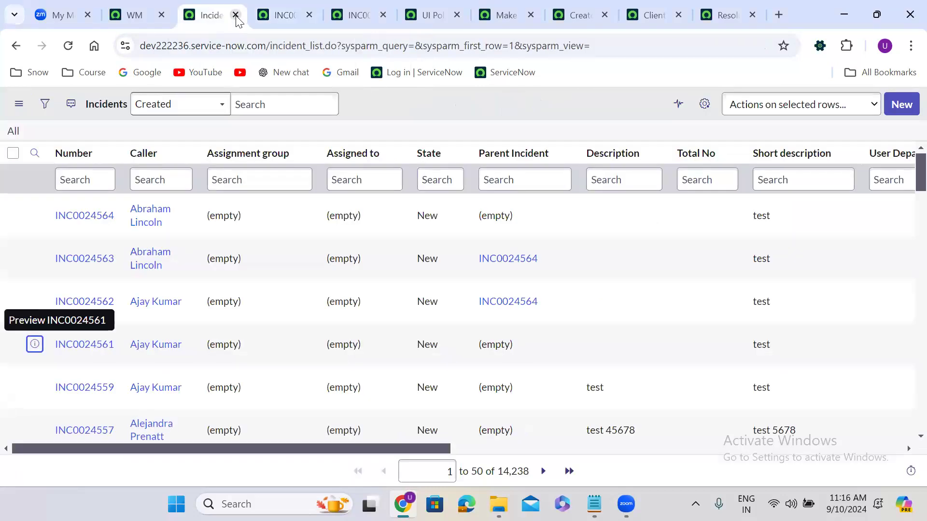
# Step: Close the incident list, INC0024561, INC0024564, UI Policies and client script tabs
pyautogui.click(236, 15)
pyautogui.click(236, 15)
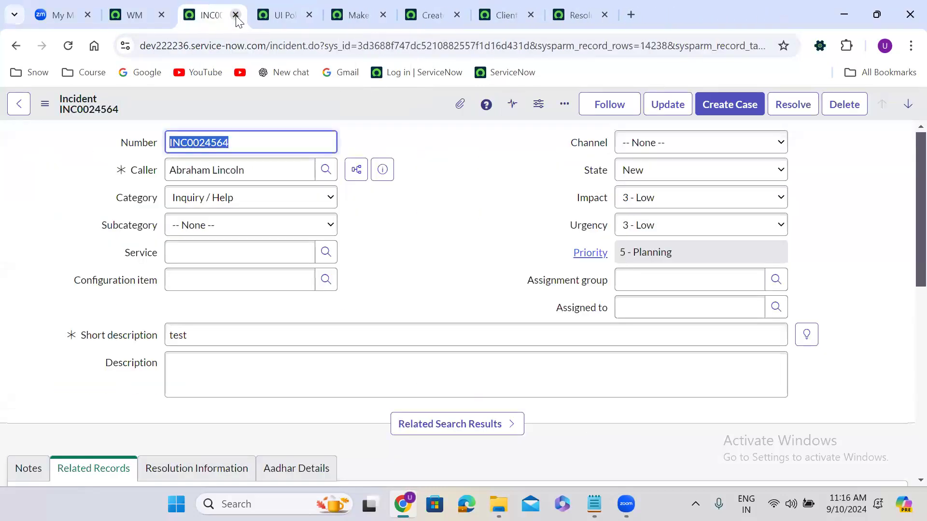
pyautogui.click(237, 15)
pyautogui.click(236, 16)
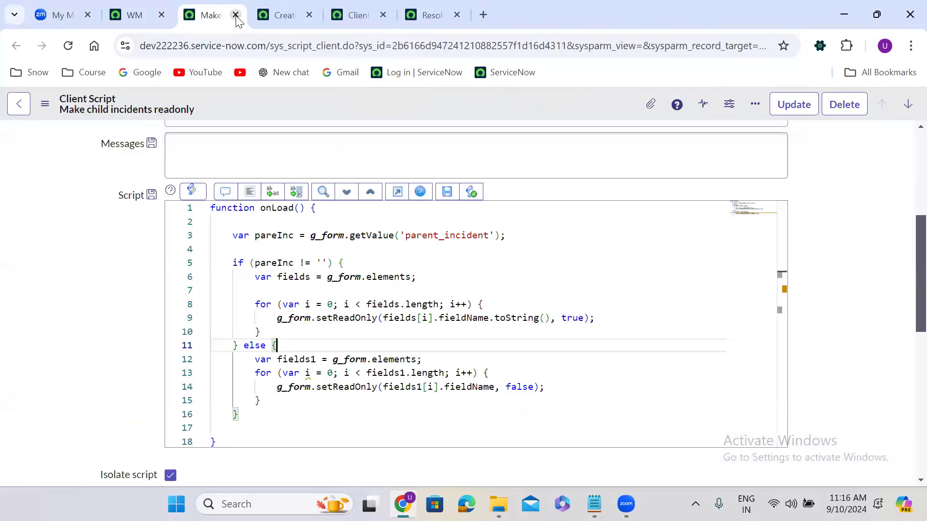
pyautogui.click(236, 16)
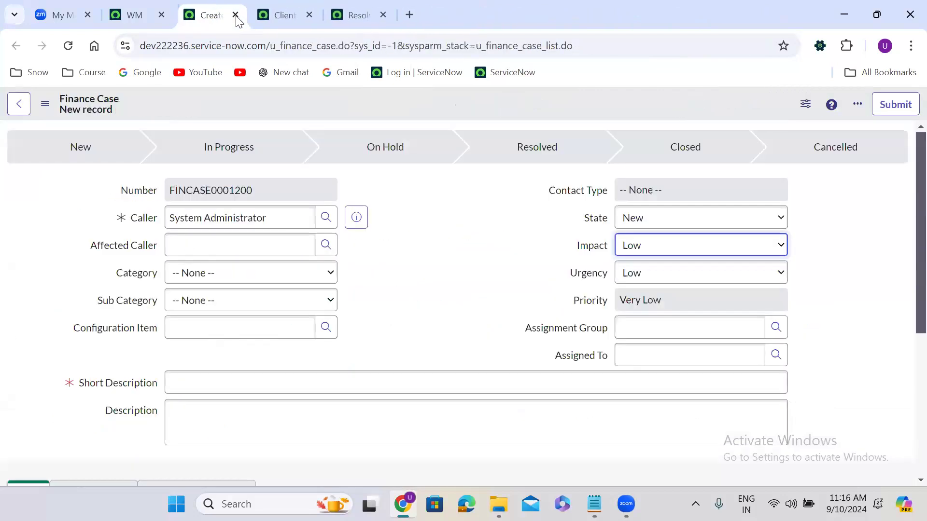
pyautogui.click(409, 192)
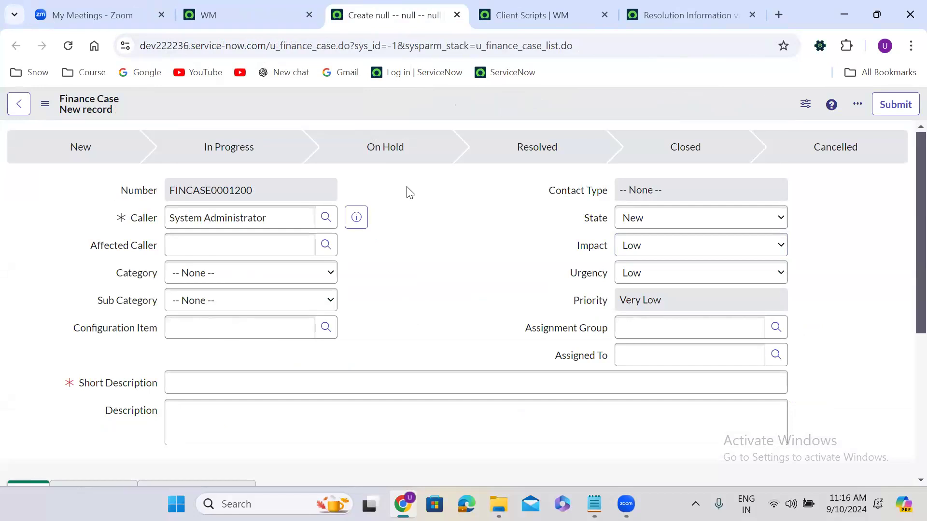
# Step: Duplicate the Finance Case tab to get a second blank new-record form
pyautogui.rightClick(393, 10)
pyautogui.click(440, 134)
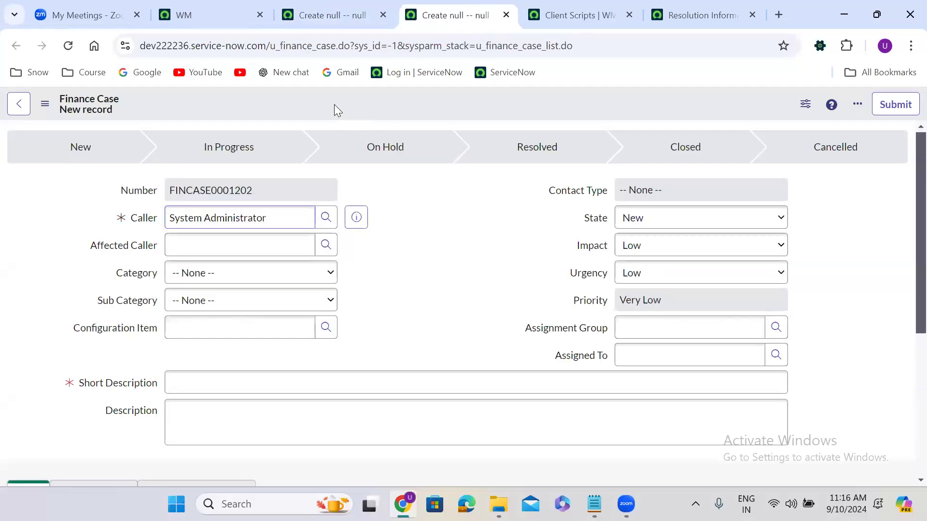
pyautogui.rightClick(334, 105)
pyautogui.moveTo(425, 134)
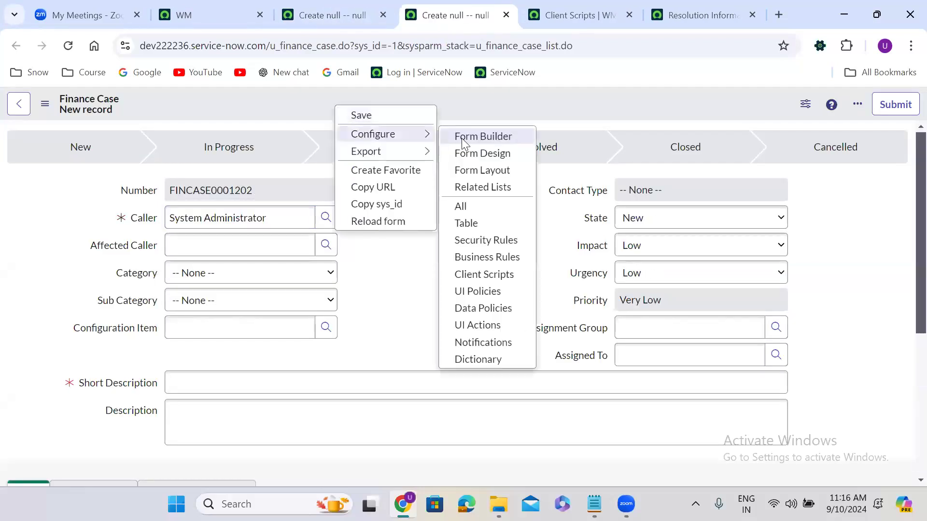
# Step: In the Finance Case form layout, add a new Email field of type String
pyautogui.click(482, 171)
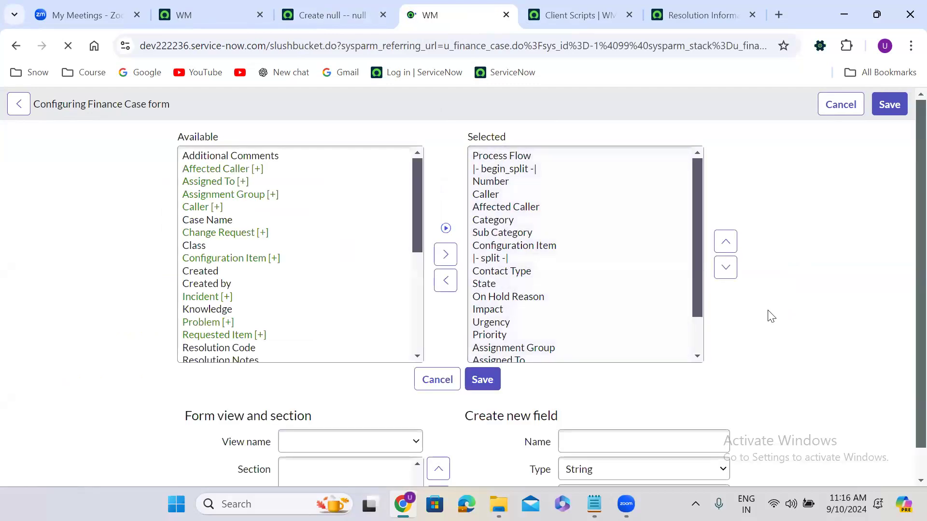
pyautogui.scroll(-1, 771, 316)
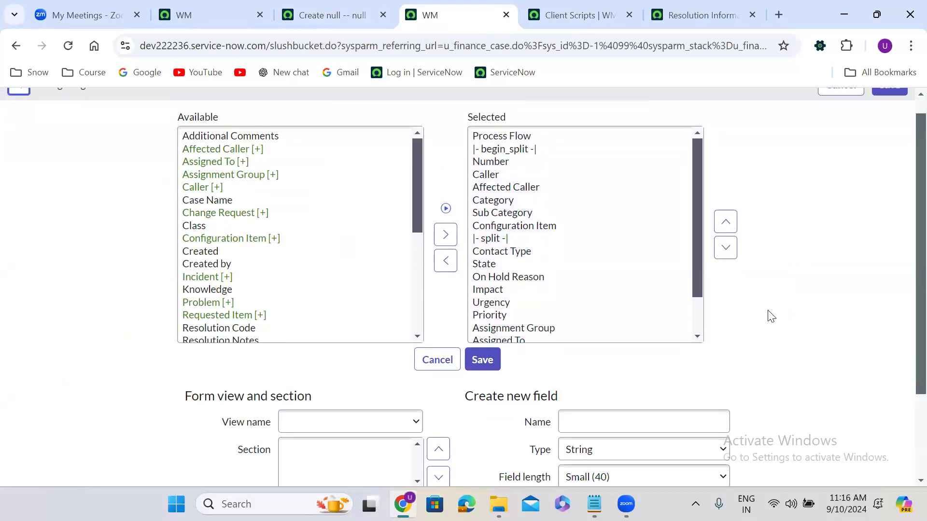
pyautogui.scroll(-2, 771, 316)
pyautogui.click(613, 311)
pyautogui.write('Email')
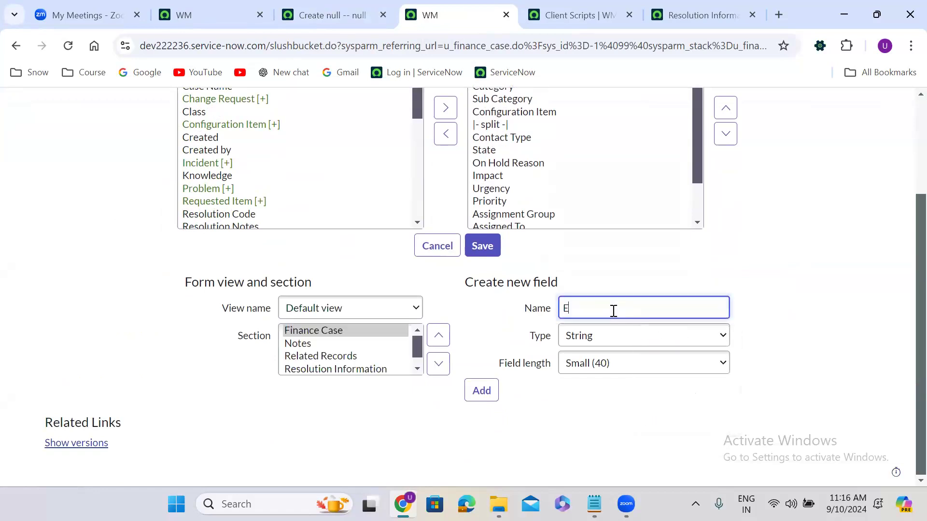
pyautogui.click(489, 391)
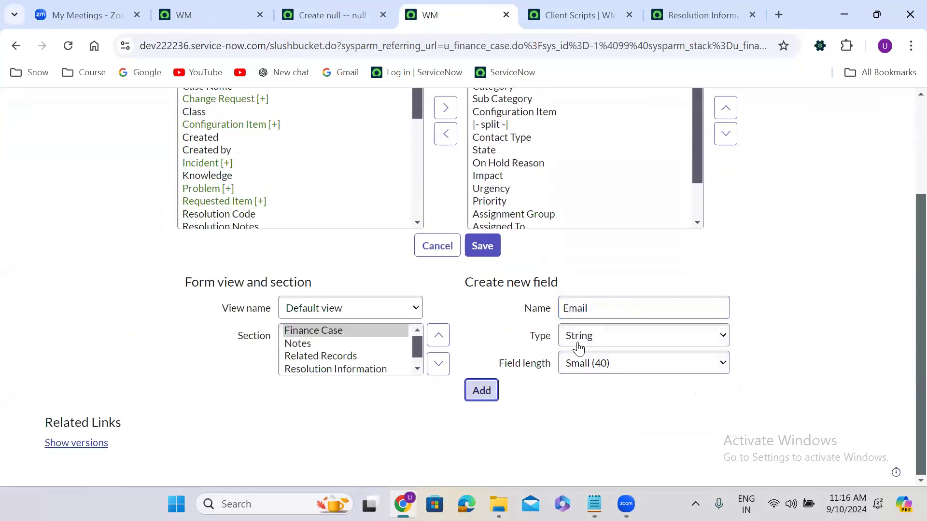
# Step: Add a Location field of type Reference pointing to cmn_location
pyautogui.click(578, 313)
pyautogui.write('Location')
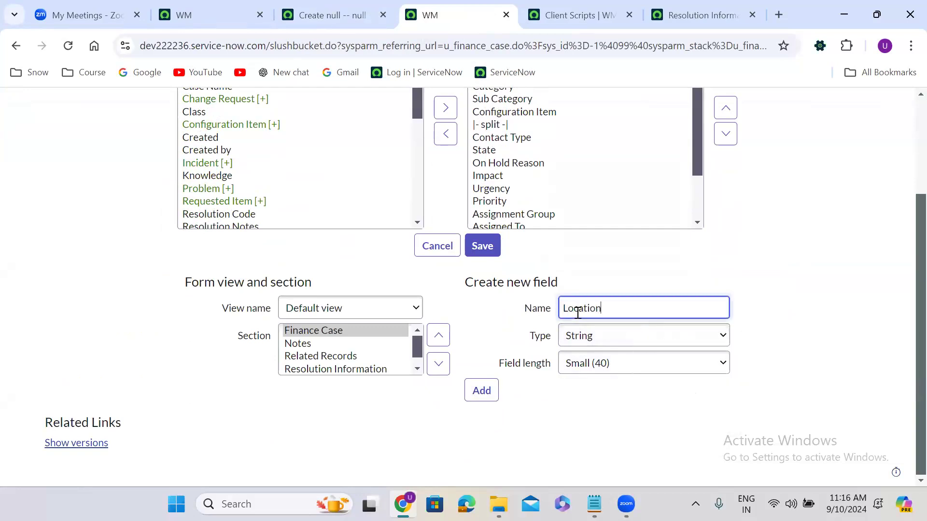
pyautogui.click(594, 338)
pyautogui.press('Down')
pyautogui.press('Down')
pyautogui.press('Down')
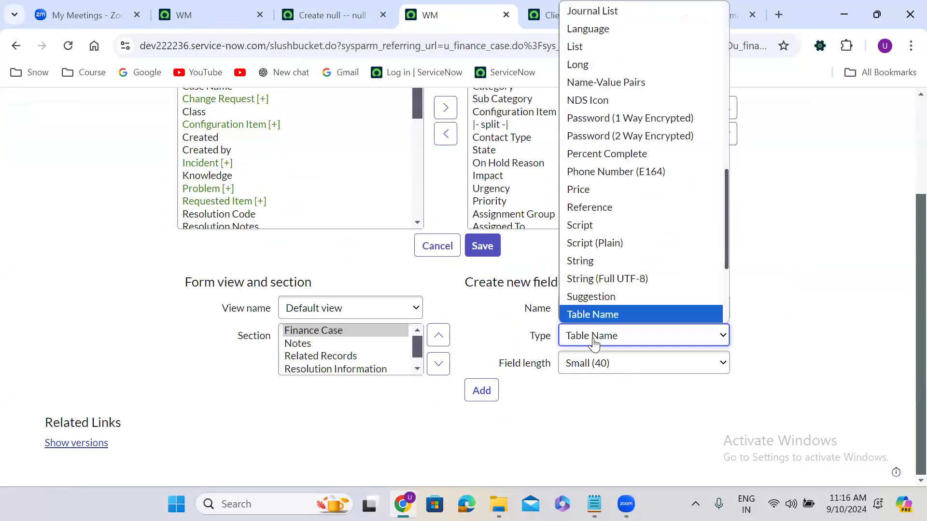
pyautogui.press('r')
pyautogui.press('Return')
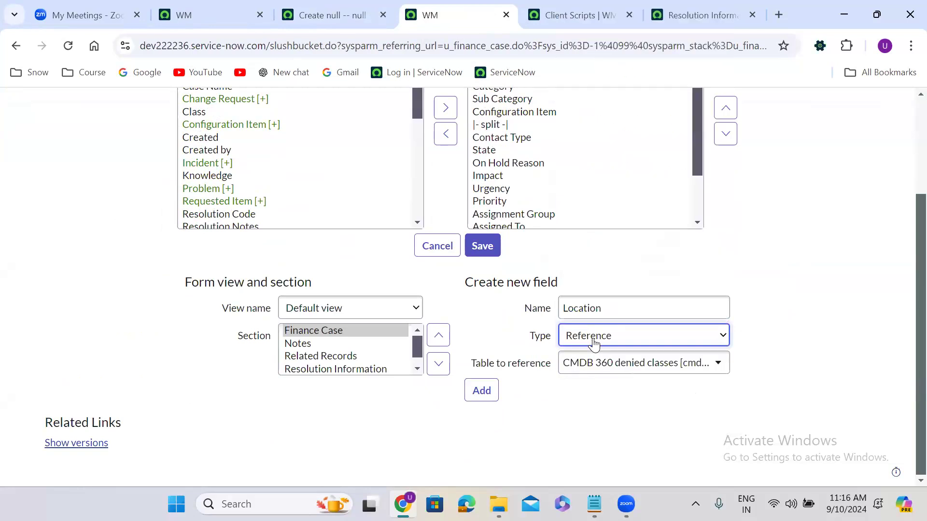
pyautogui.click(602, 376)
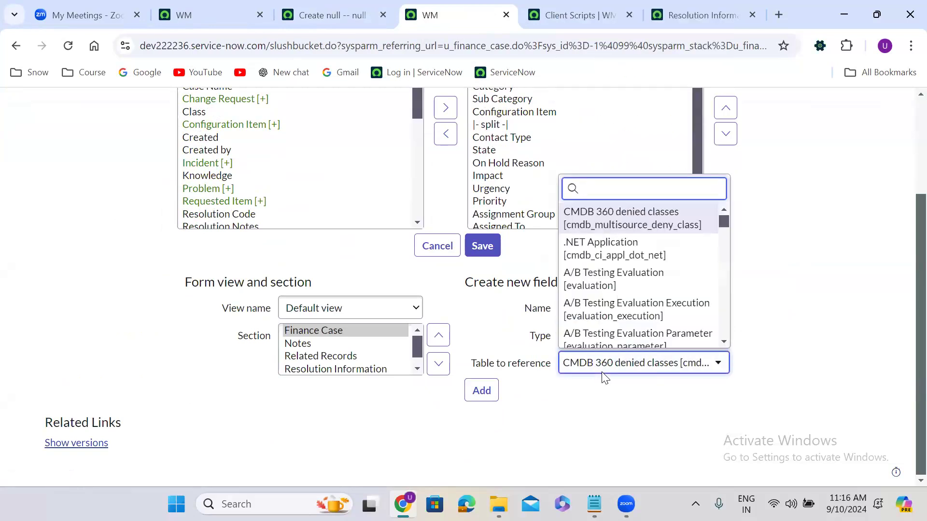
pyautogui.write('cmn')
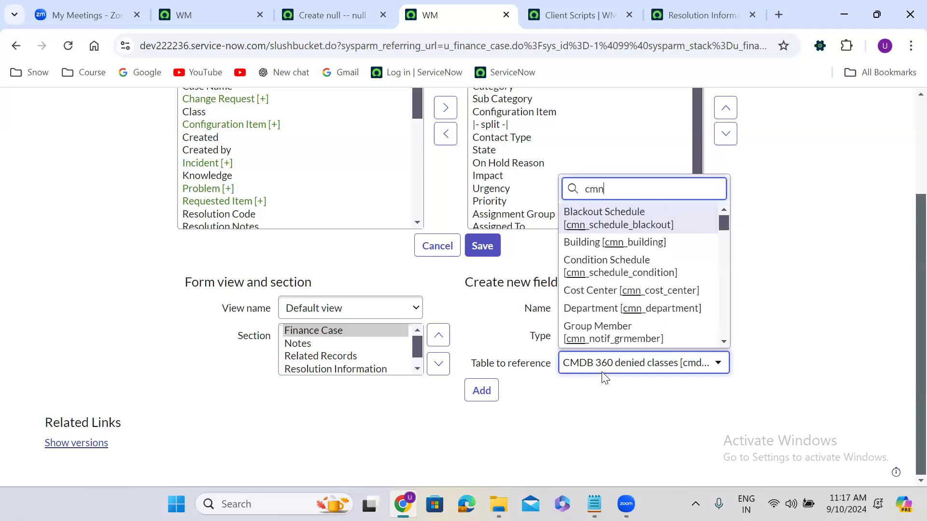
pyautogui.write('_location')
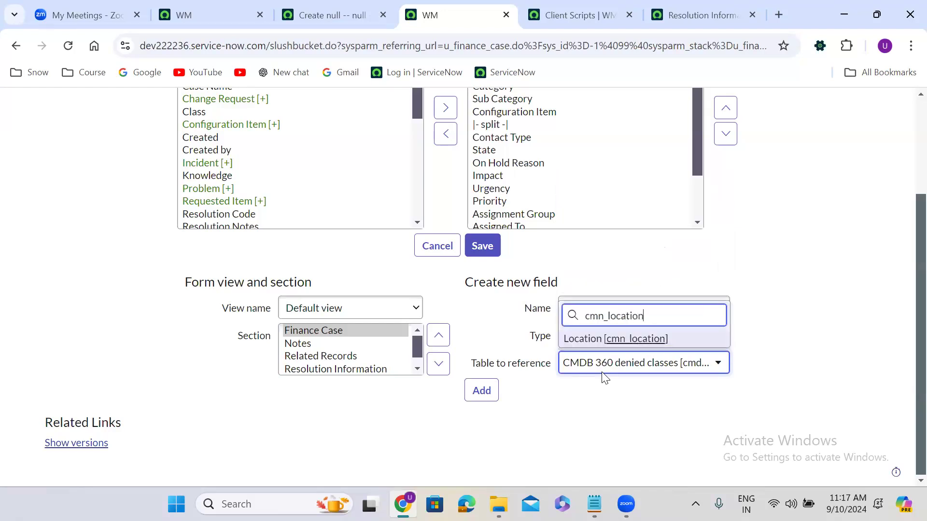
pyautogui.press('Return')
pyautogui.click(486, 390)
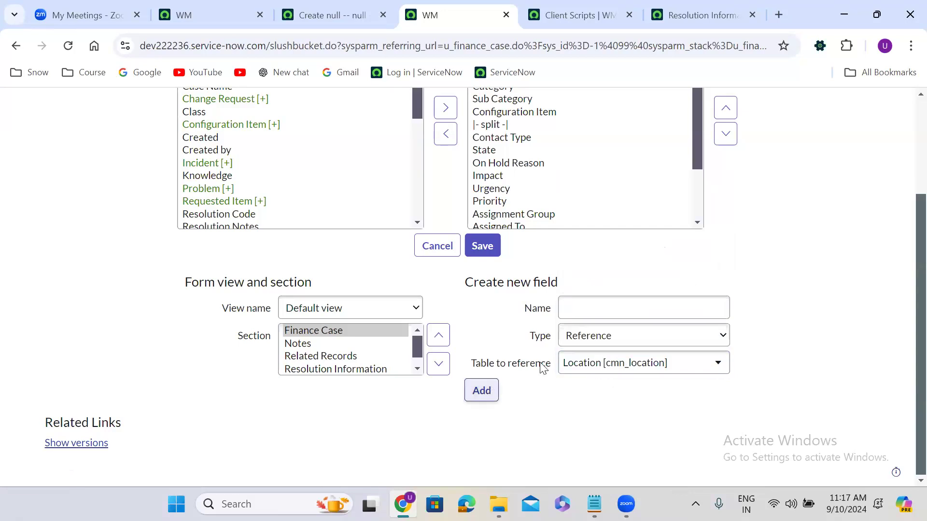
# Step: Add a Department reference field pointing to cmn_department
pyautogui.click(567, 308)
pyautogui.click(568, 308)
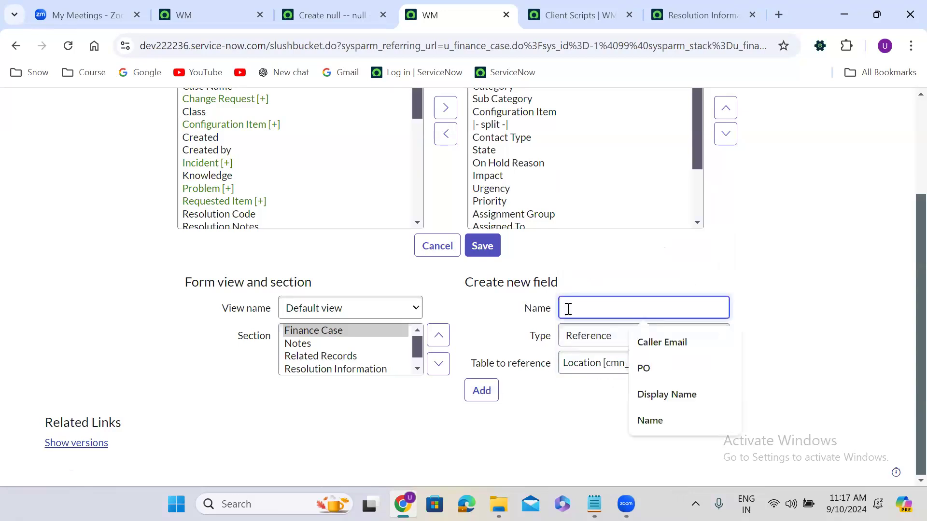
pyautogui.write('Department')
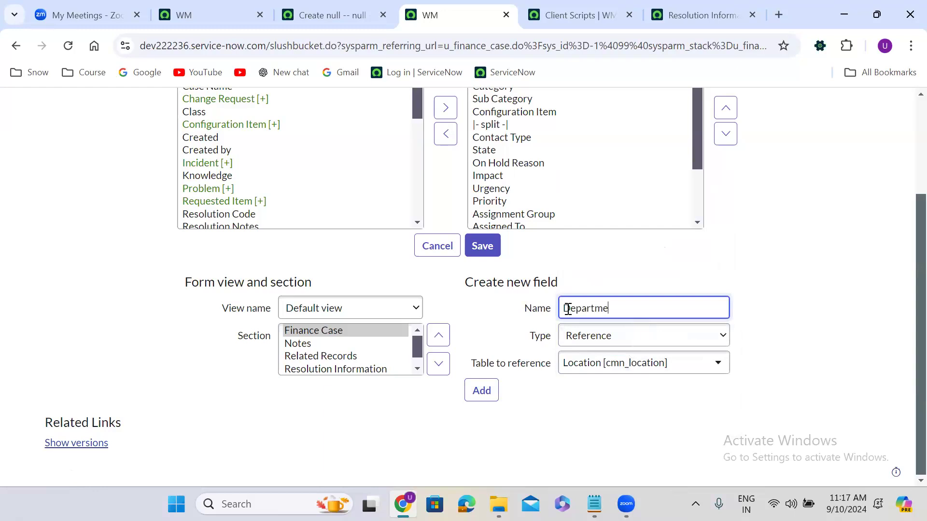
pyautogui.click(587, 363)
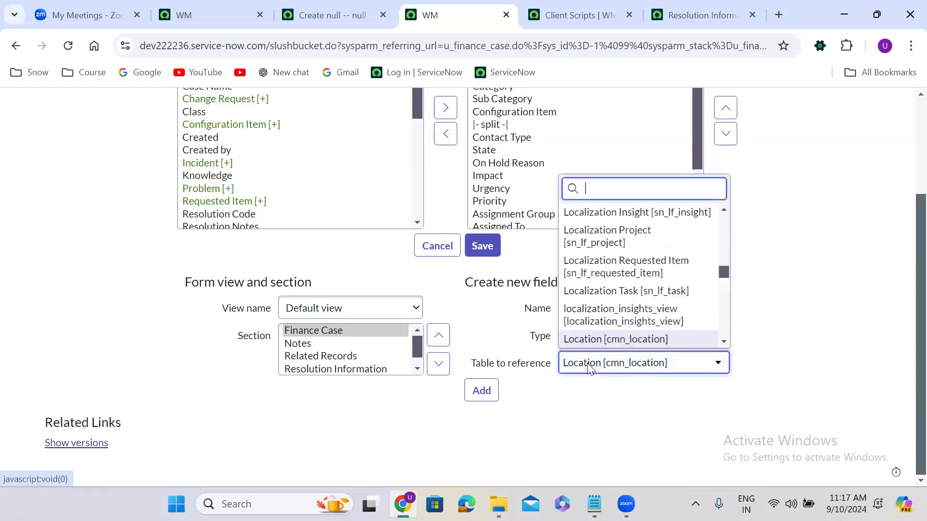
pyautogui.write('cmn_')
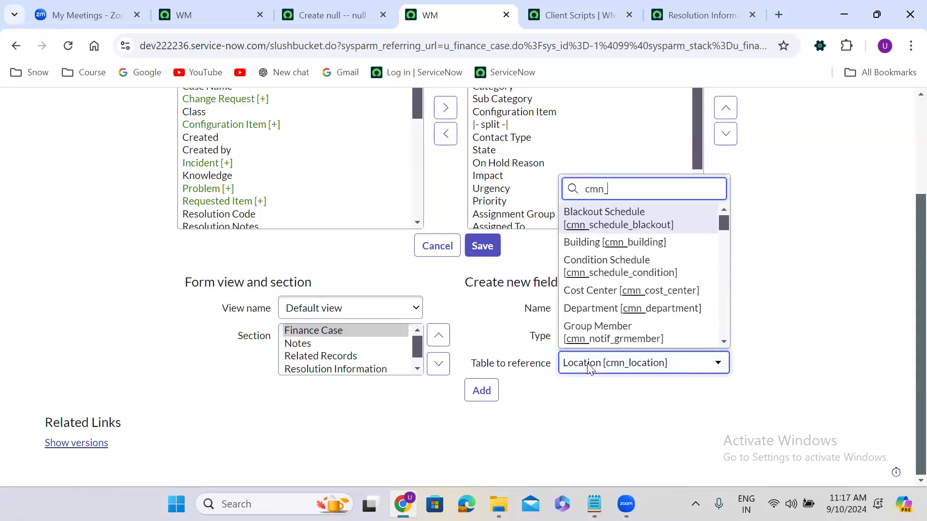
pyautogui.write('department')
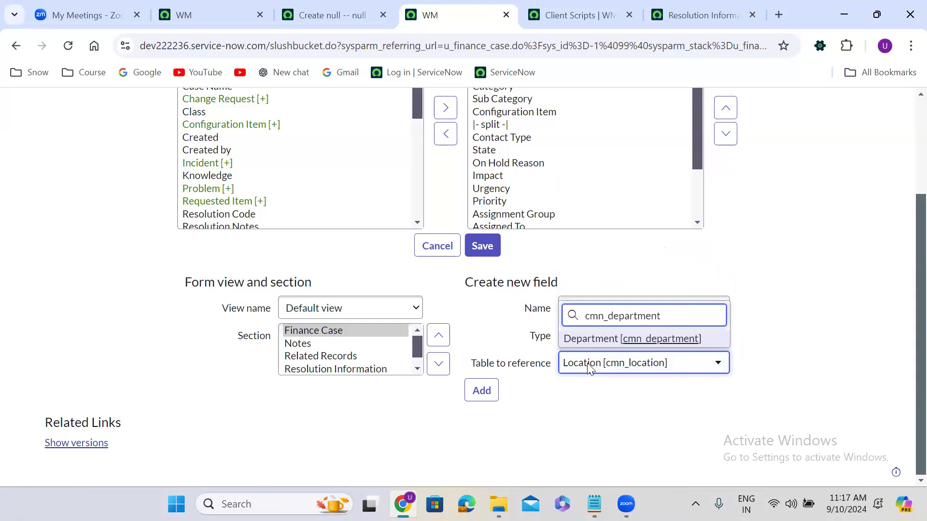
pyautogui.press('Return')
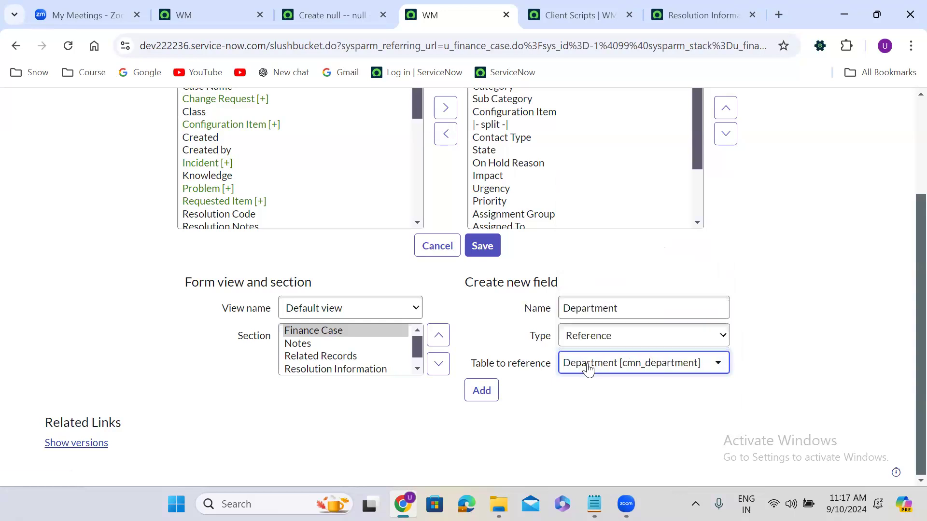
pyautogui.click(488, 391)
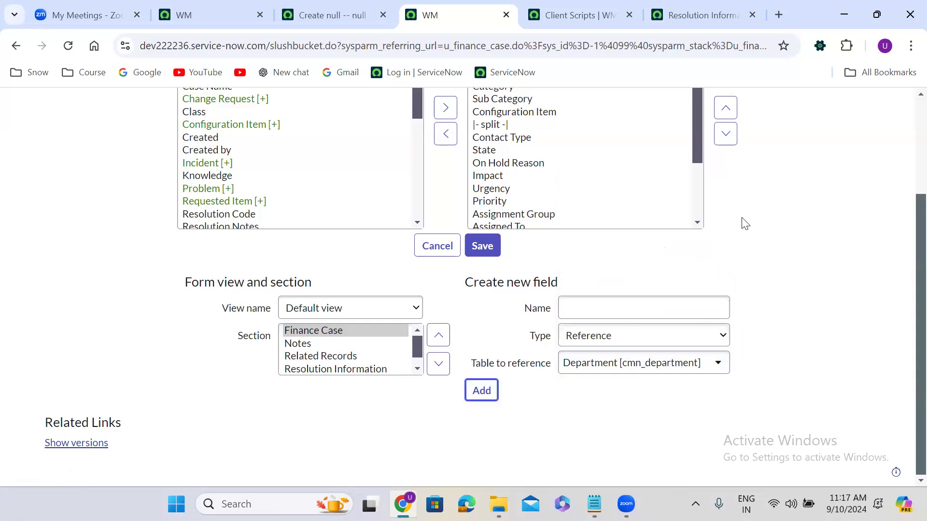
pyautogui.scroll(-2, 696, 225)
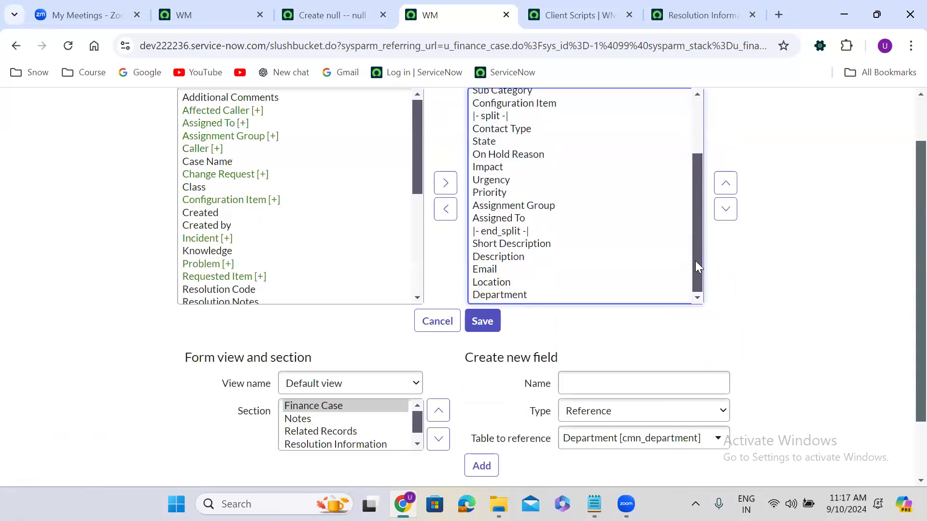
# Step: Move Email, Location and Department directly below Caller and save the Finance Case layout
pyautogui.moveTo(500, 274); pyautogui.dragTo(509, 298)
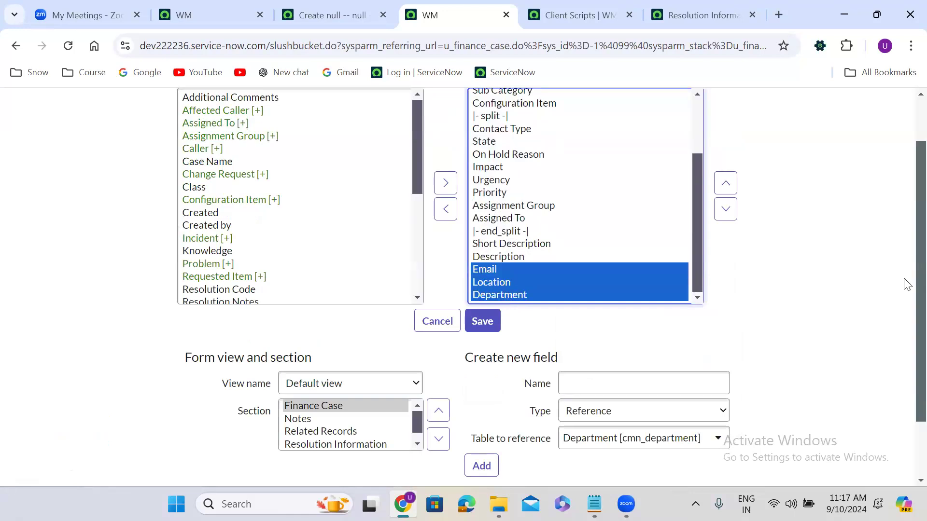
pyautogui.scroll(1, 904, 289)
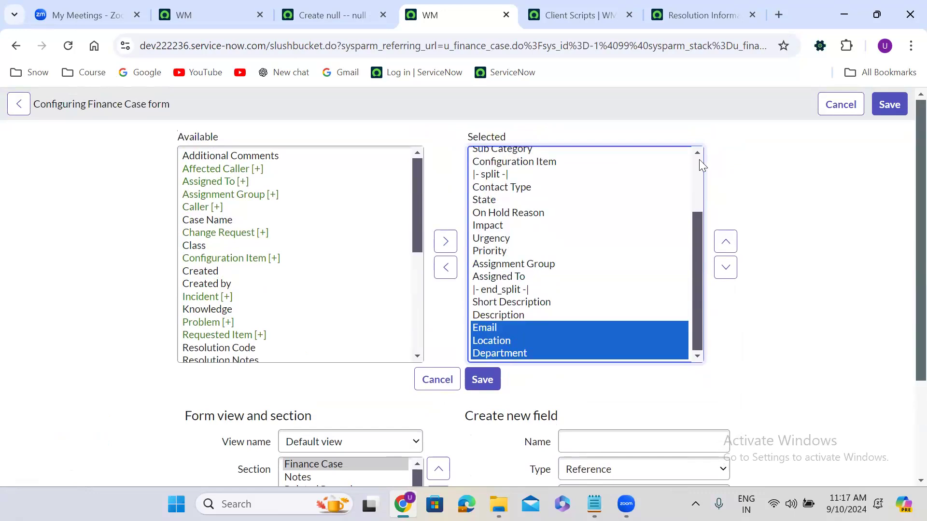
pyautogui.scroll(3, 699, 159)
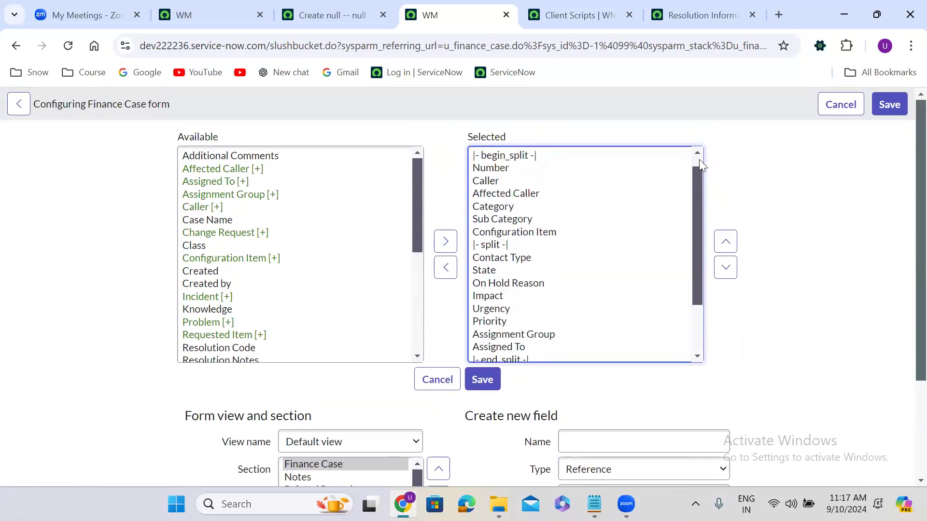
pyautogui.click(725, 242)
pyautogui.click(726, 242)
pyautogui.click(726, 242)
pyautogui.click(725, 242)
pyautogui.click(725, 242)
pyautogui.click(725, 242)
pyautogui.click(725, 242)
pyautogui.click(725, 242)
pyautogui.click(725, 242)
pyautogui.click(725, 242)
pyautogui.click(726, 241)
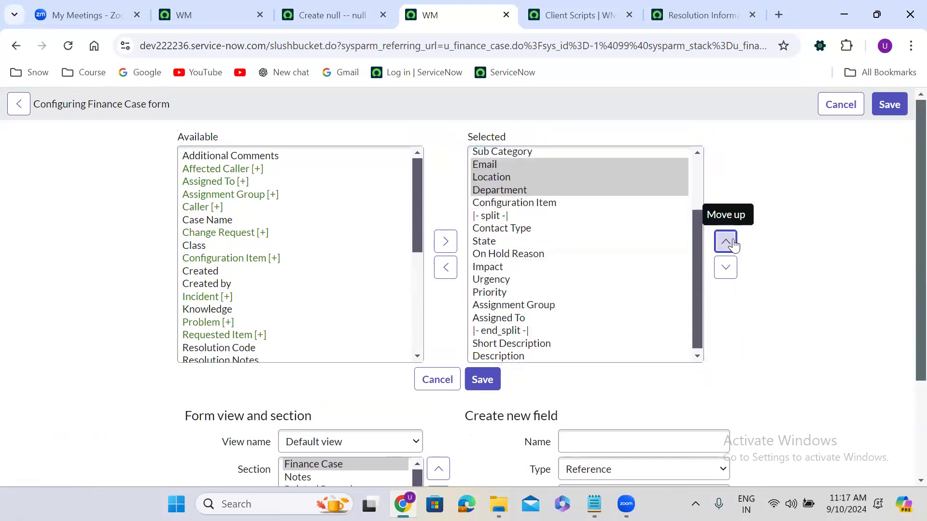
pyautogui.click(726, 242)
pyautogui.scroll(2, 697, 162)
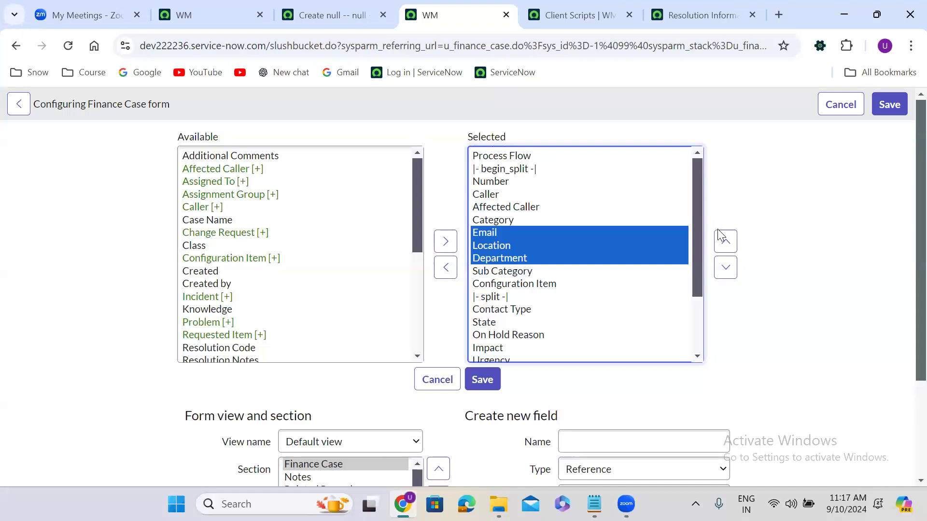
pyautogui.click(725, 241)
pyautogui.click(725, 242)
pyautogui.click(726, 242)
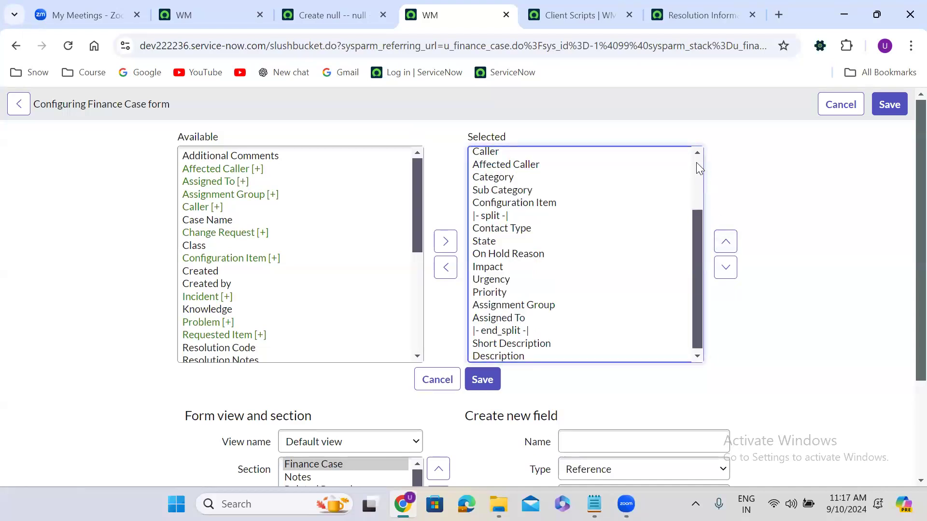
pyautogui.scroll(2, 696, 163)
pyautogui.click(725, 268)
pyautogui.click(486, 381)
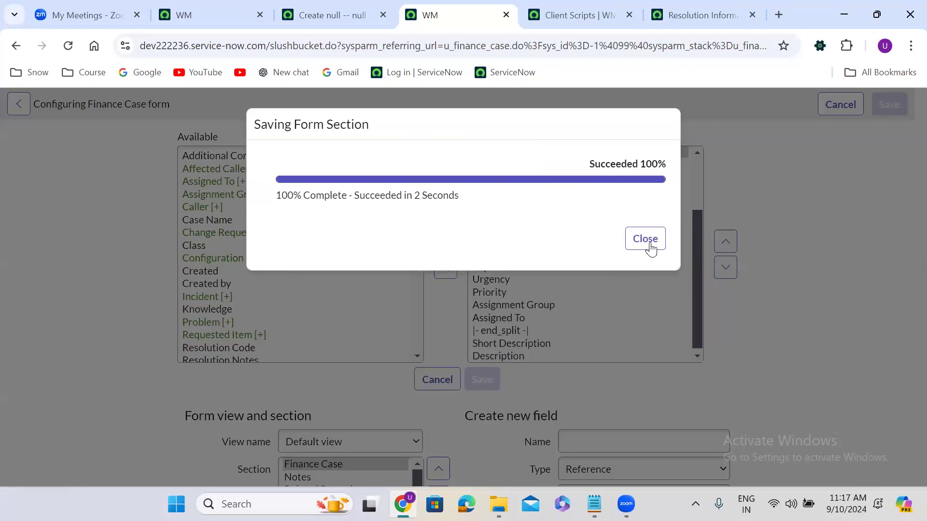
pyautogui.click(645, 239)
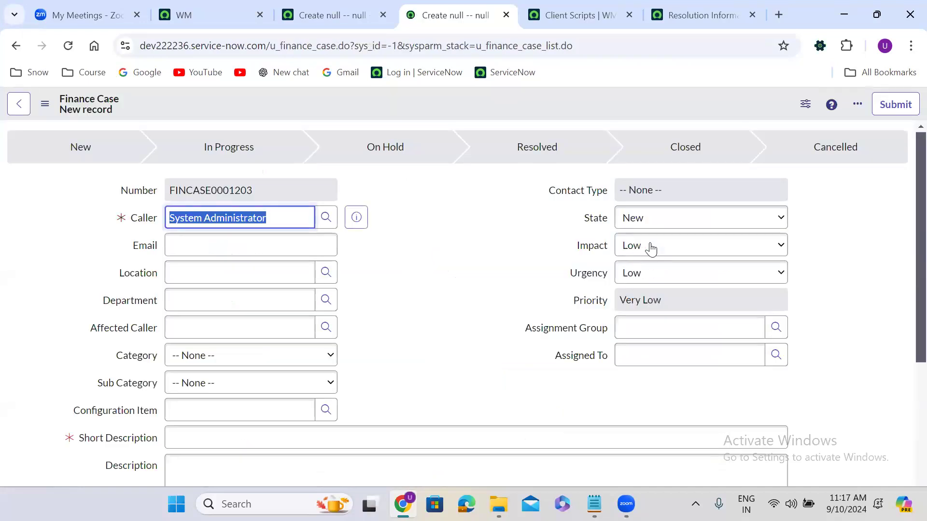
pyautogui.click(393, 281)
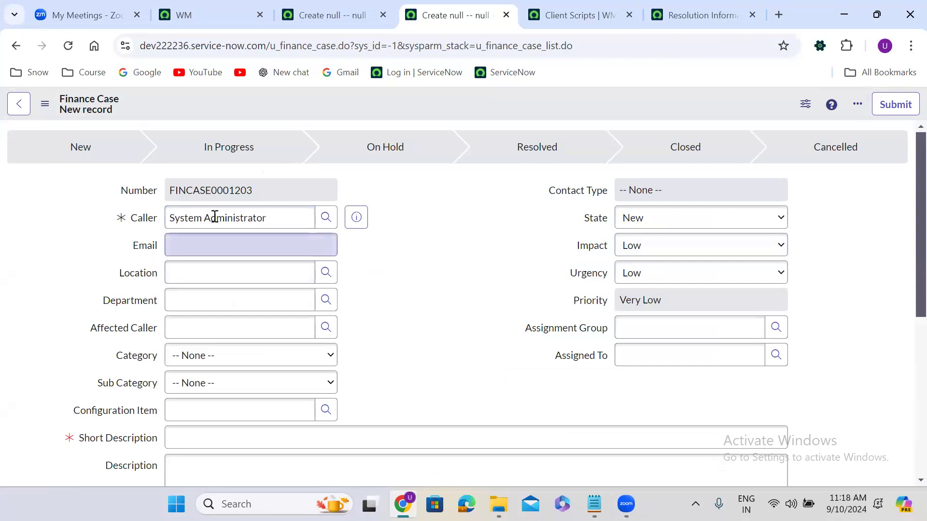
pyautogui.click(357, 217)
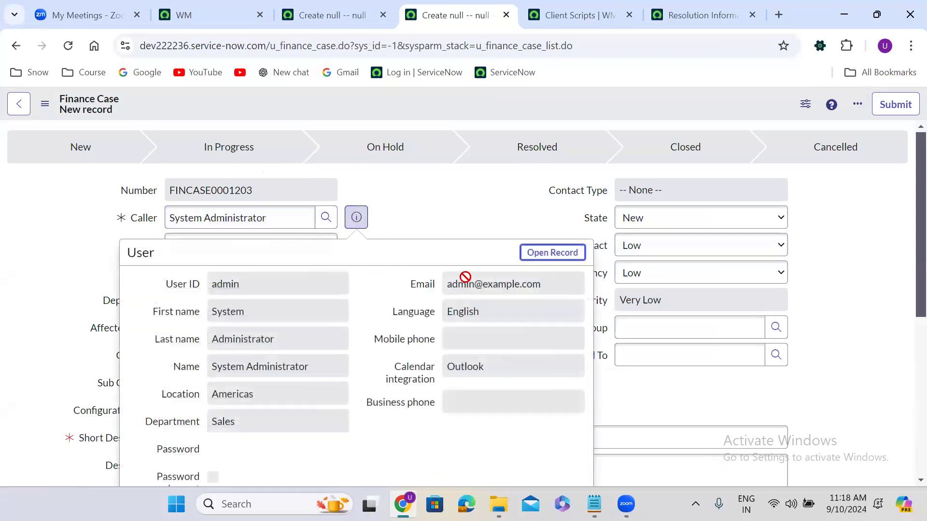
pyautogui.tripleClick(481, 285)
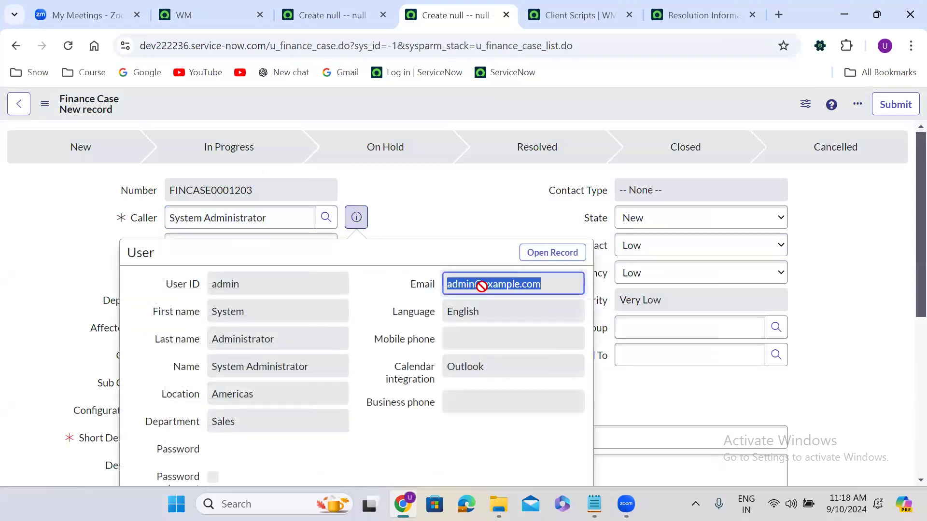
pyautogui.doubleClick(212, 392)
pyautogui.doubleClick(226, 414)
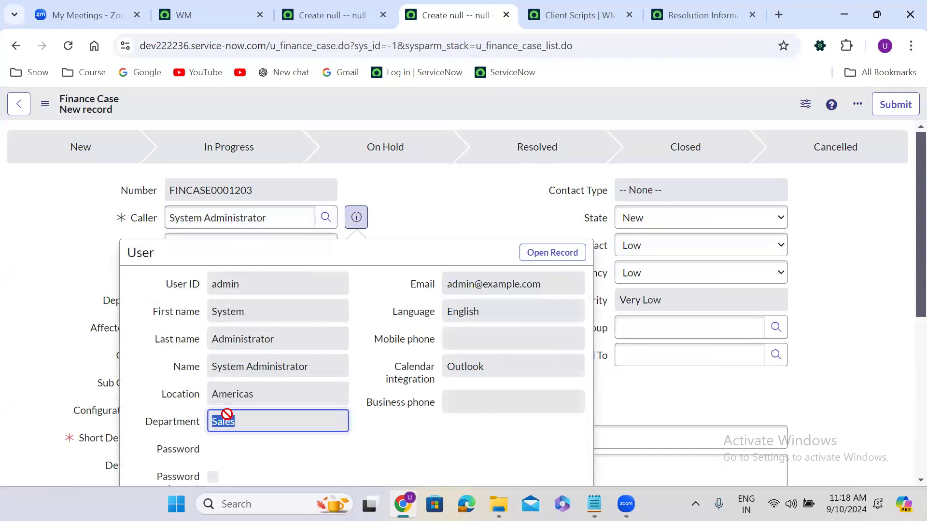
pyautogui.click(474, 284)
pyautogui.tripleClick(474, 285)
pyautogui.click(440, 221)
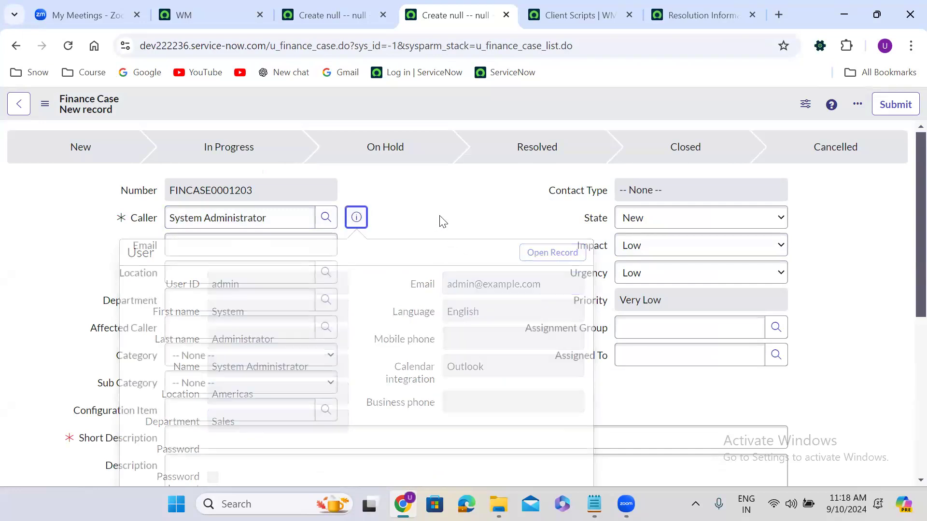
pyautogui.click(176, 247)
pyautogui.click(176, 245)
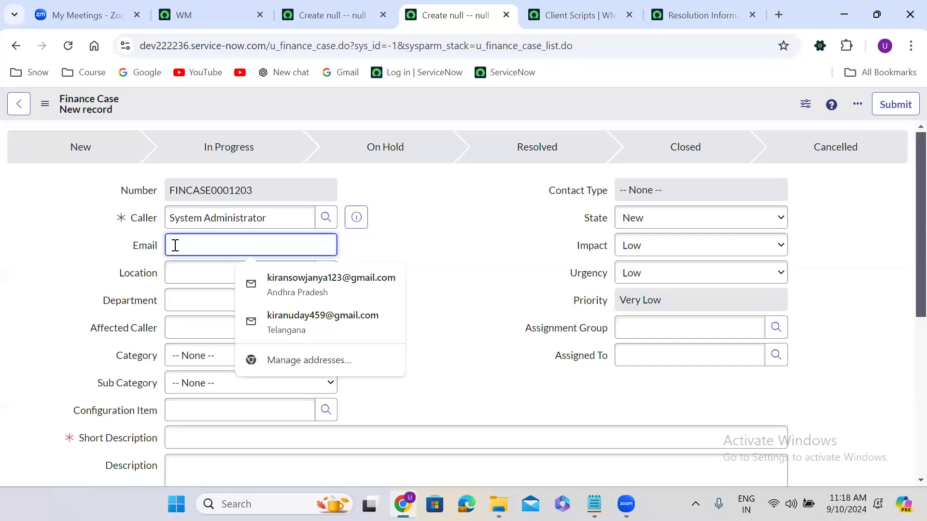
pyautogui.click(353, 216)
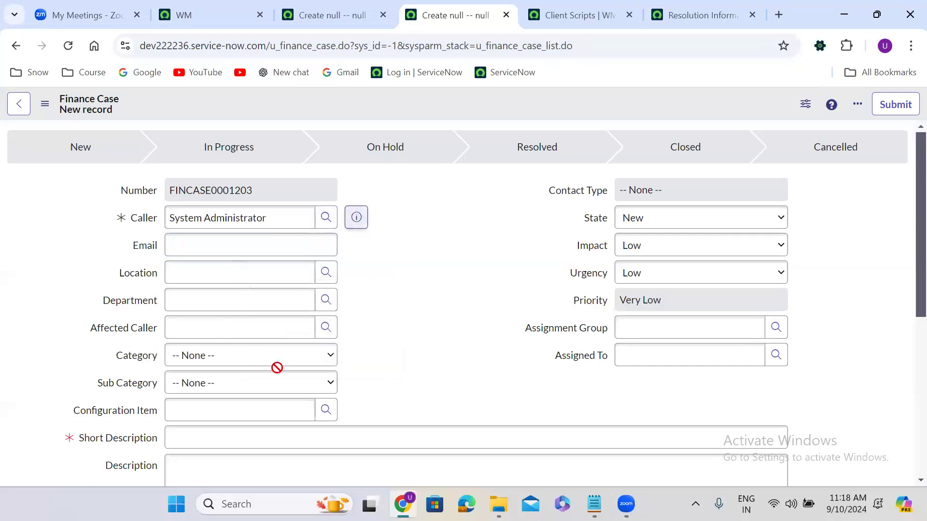
pyautogui.doubleClick(235, 399)
pyautogui.click(87, 263)
pyautogui.click(211, 276)
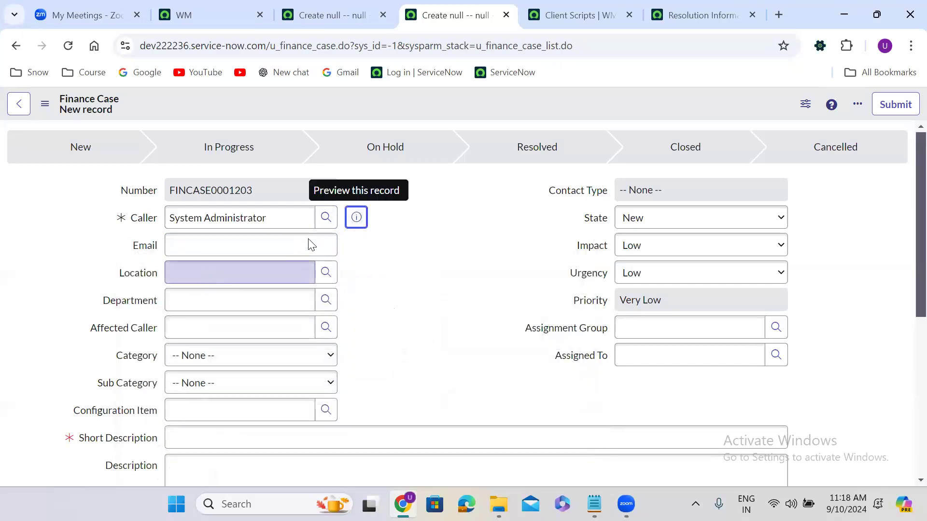
pyautogui.click(356, 219)
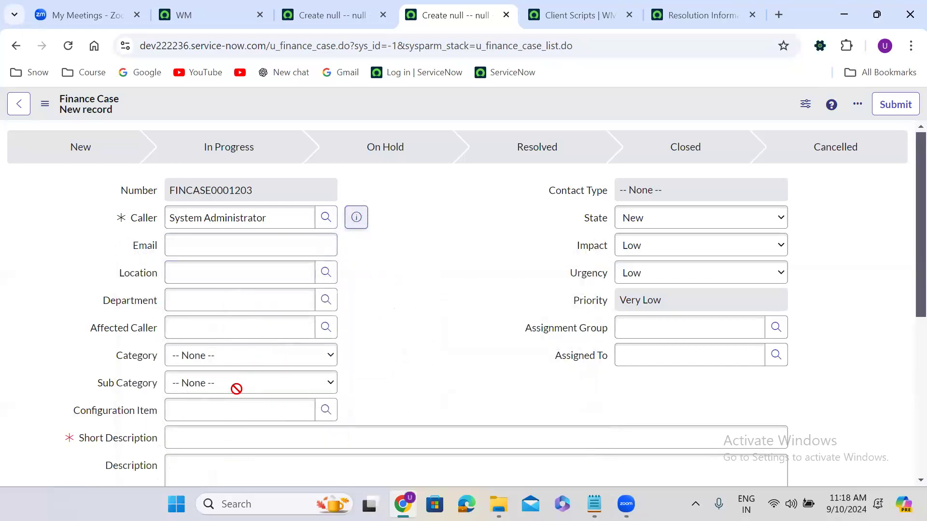
pyautogui.doubleClick(213, 421)
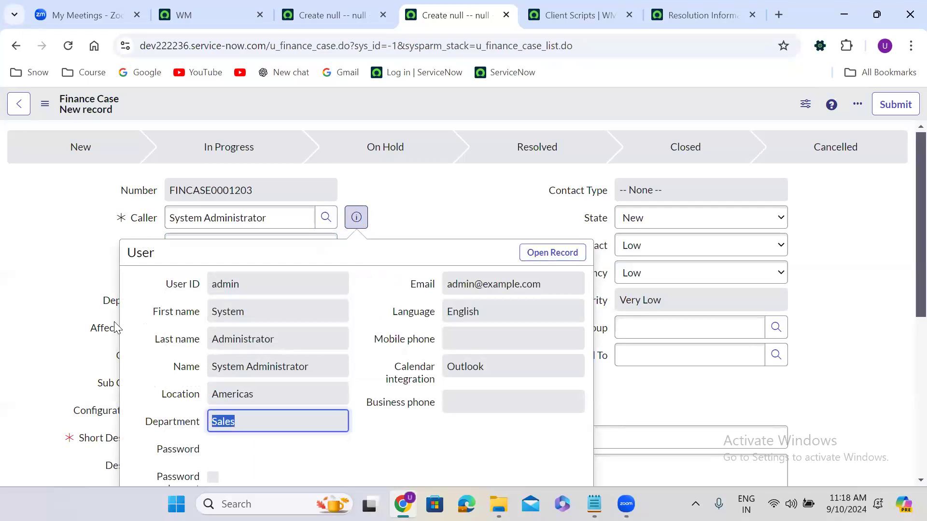
pyautogui.click(215, 302)
pyautogui.press('Escape')
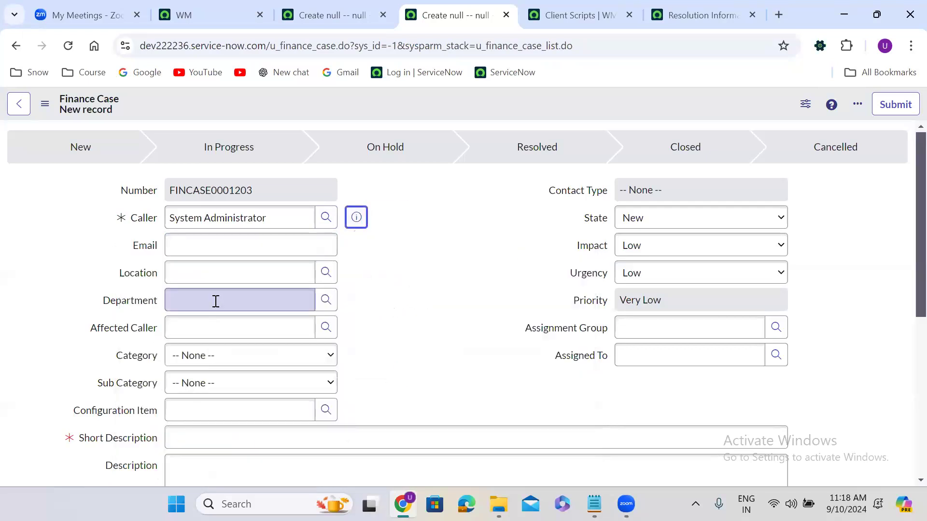
pyautogui.click(391, 274)
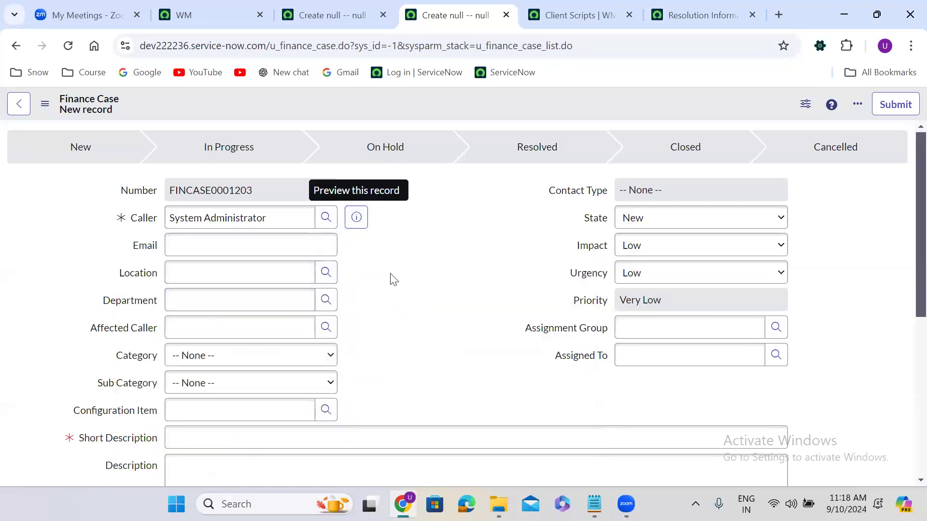
pyautogui.click(165, 217)
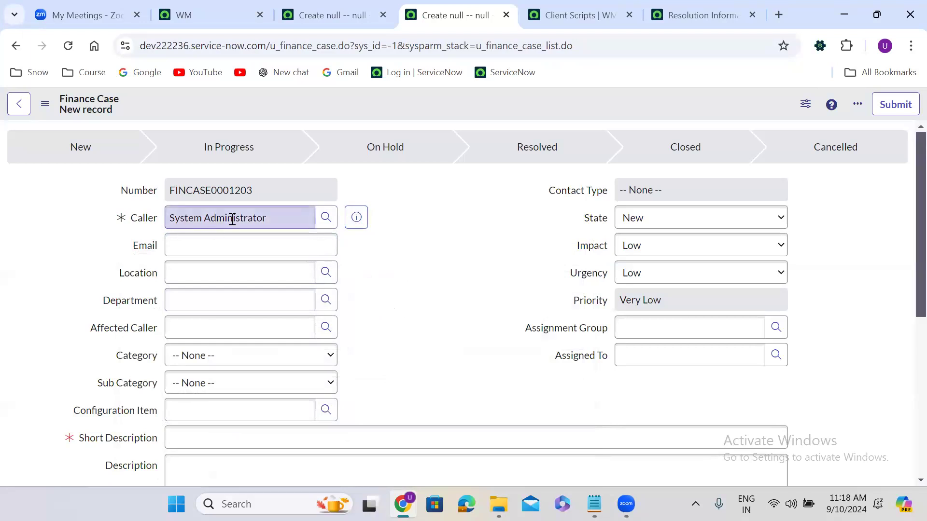
pyautogui.click(351, 218)
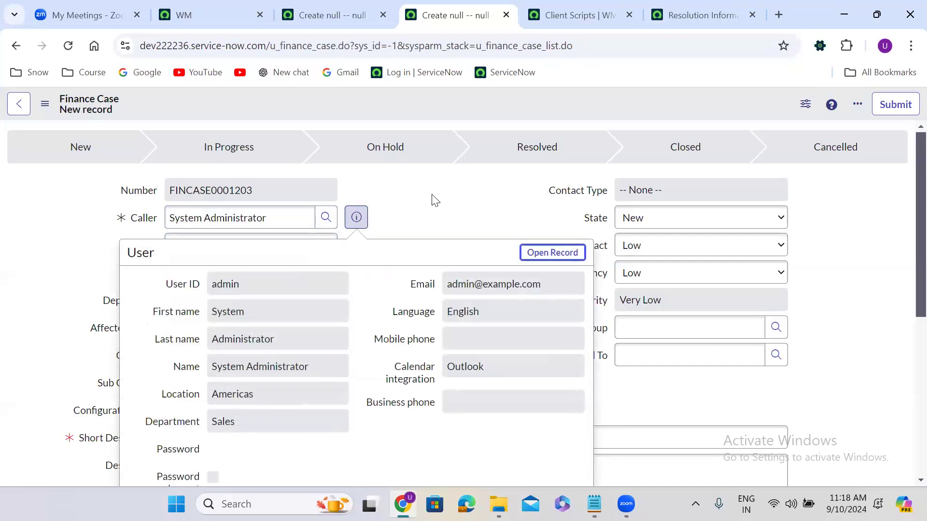
pyautogui.click(228, 218)
pyautogui.tripleClick(228, 218)
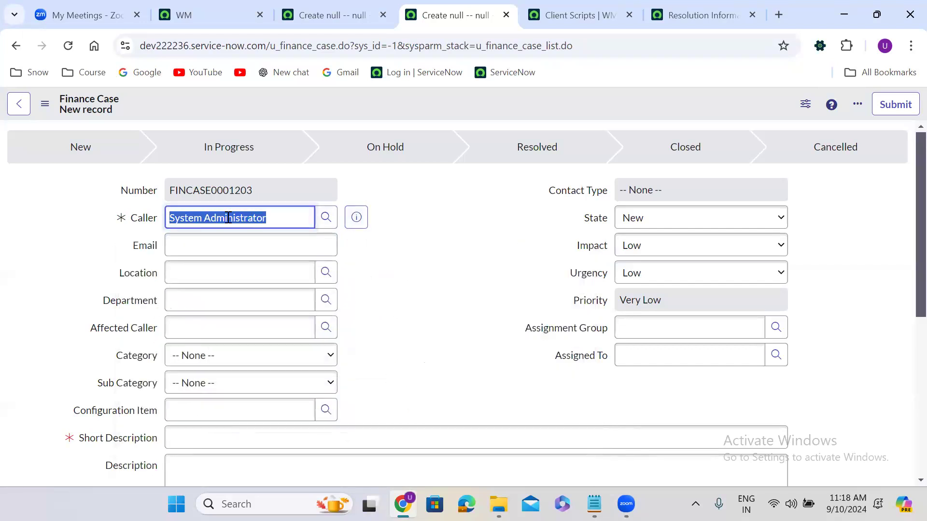
pyautogui.click(359, 212)
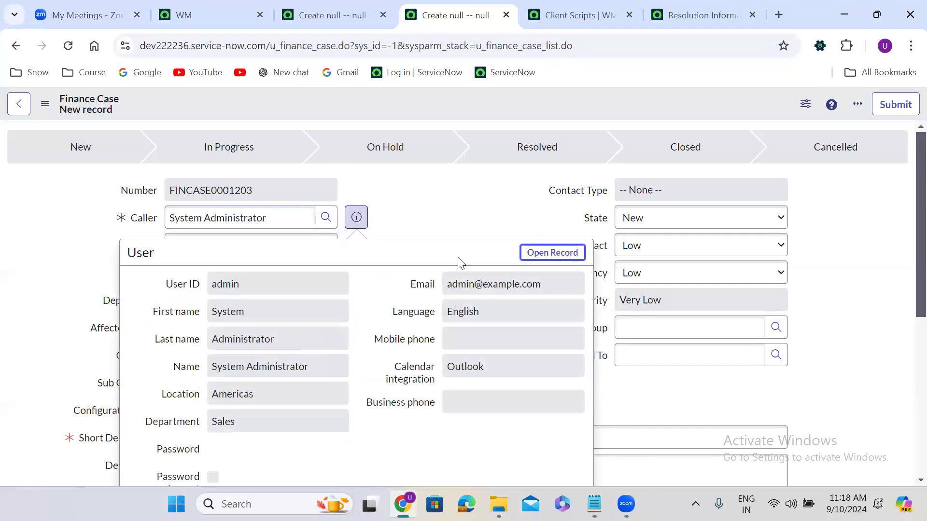
pyautogui.click(169, 223)
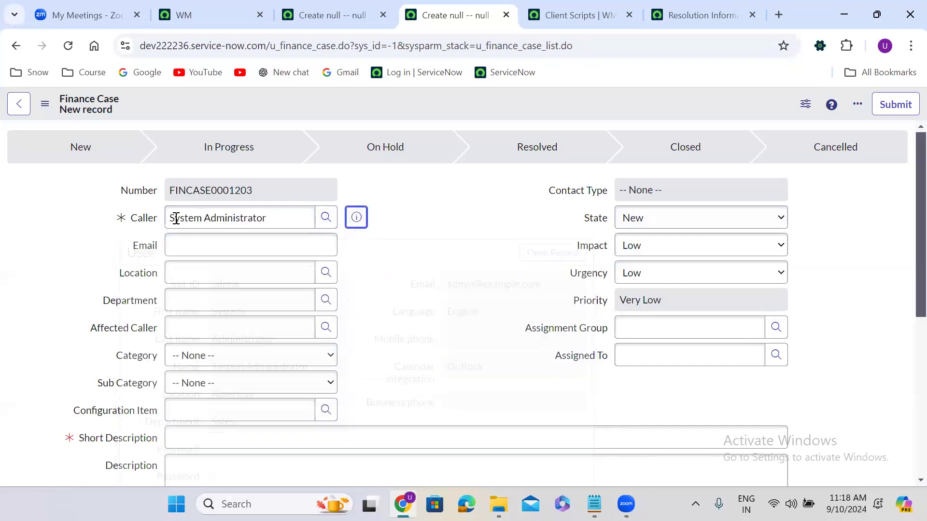
pyautogui.tripleClick(176, 219)
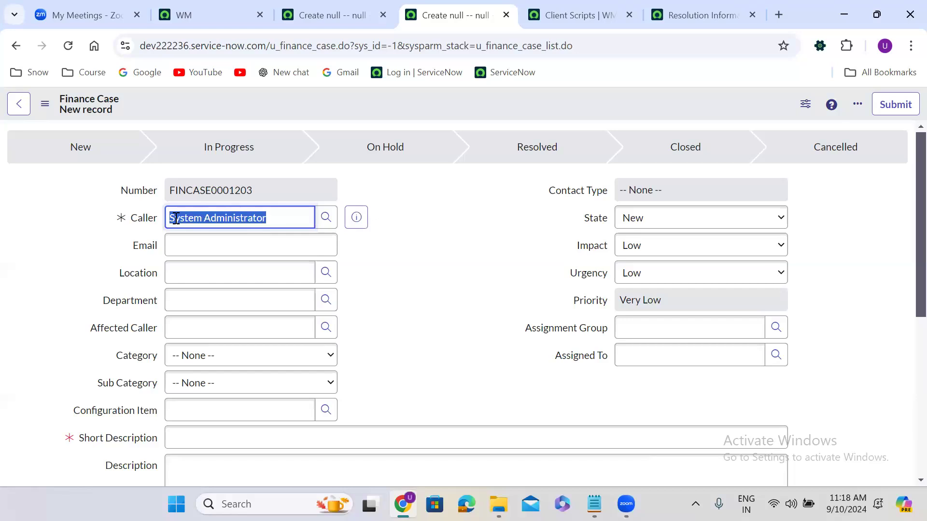
pyautogui.click(356, 217)
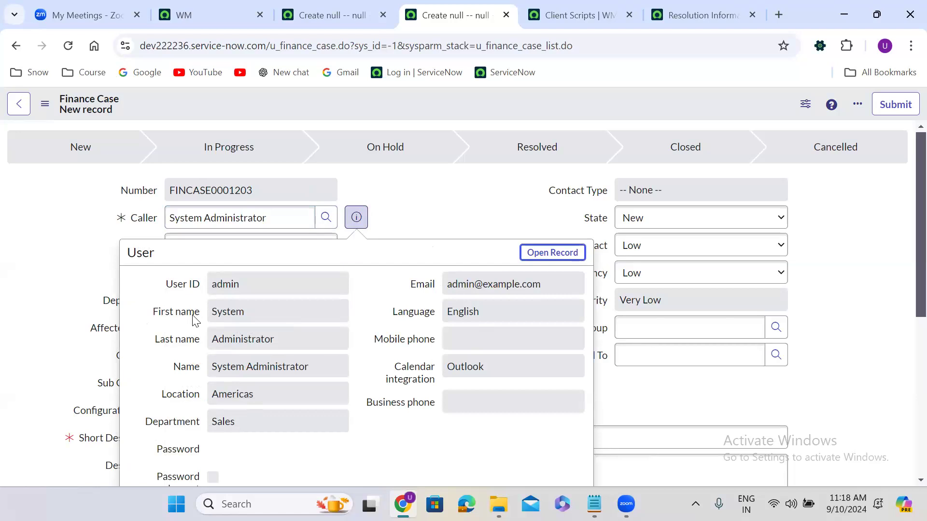
pyautogui.click(426, 172)
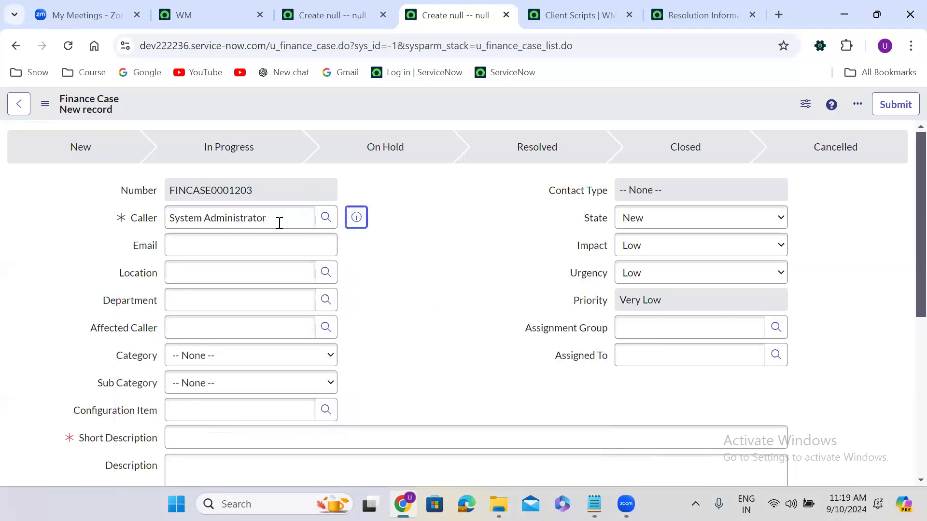
pyautogui.click(357, 218)
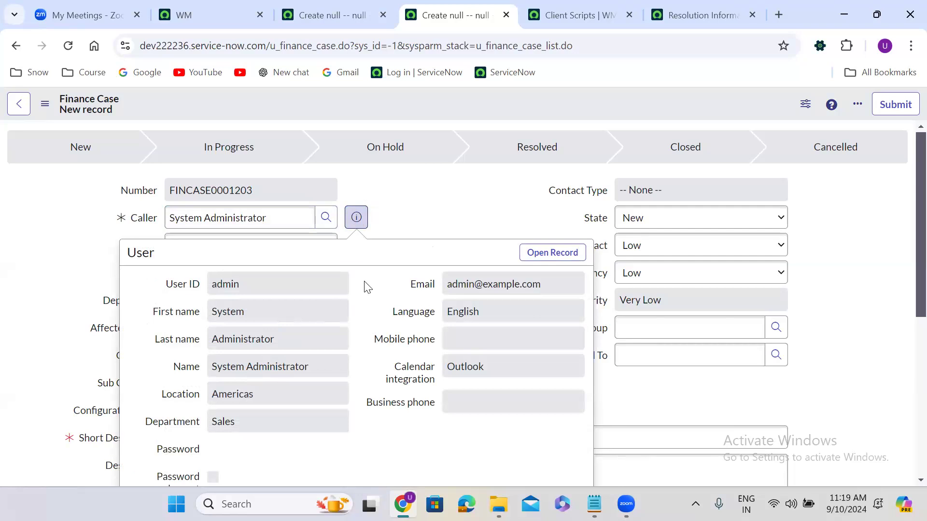
pyautogui.click(407, 207)
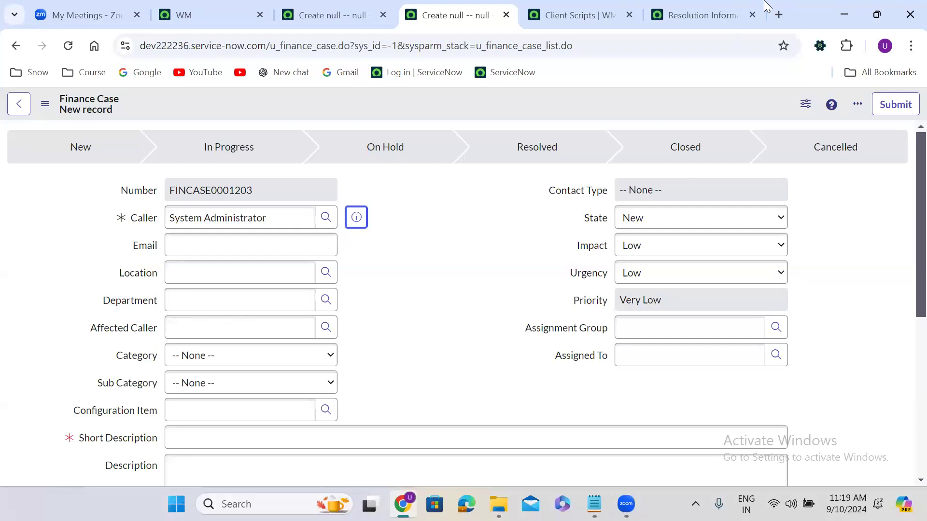
# Step: Open the Populate Default values client script in a new tab and review its u_caller line
pyautogui.click(603, 13)
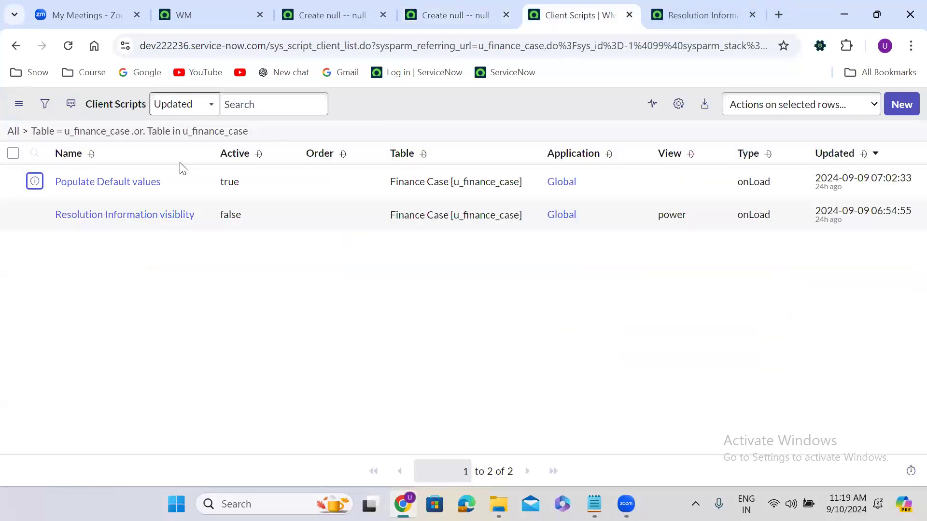
pyautogui.rightClick(35, 183)
pyautogui.click(96, 197)
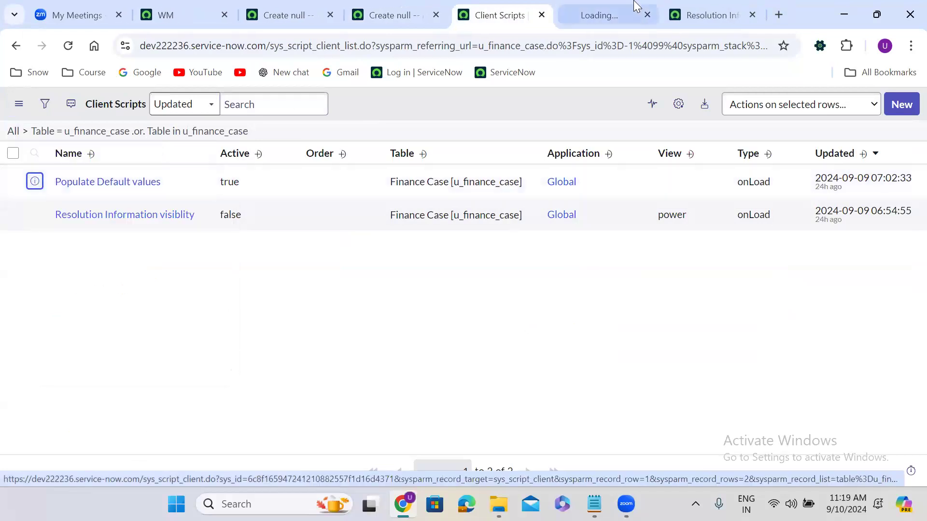
pyautogui.click(599, 7)
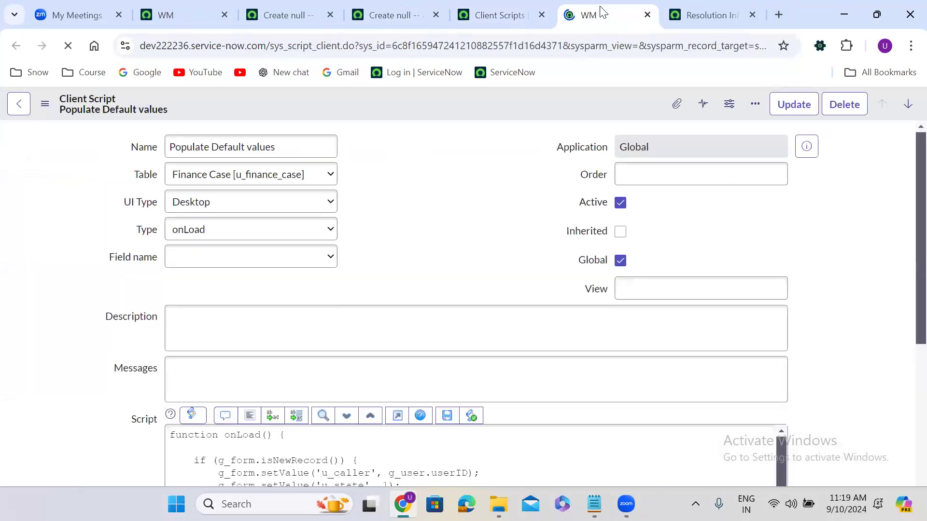
pyautogui.click(381, 296)
pyautogui.scroll(-5, 380, 292)
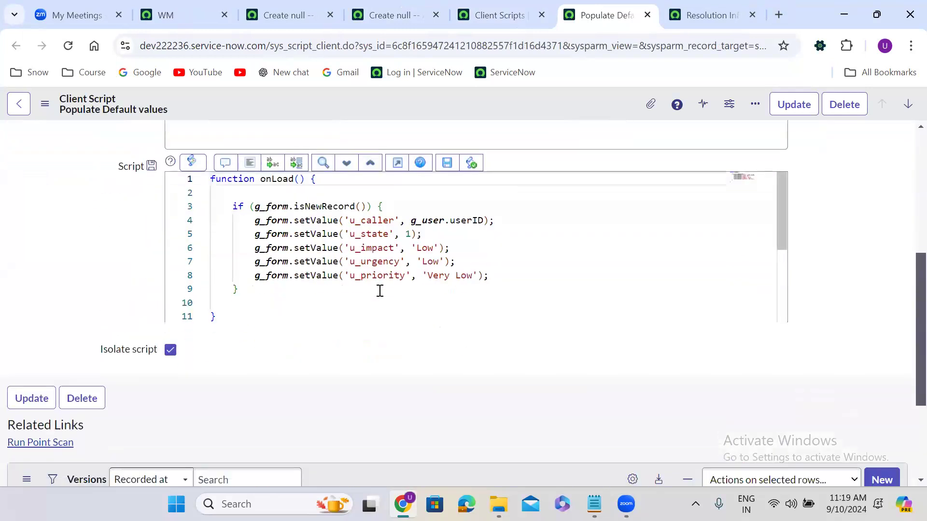
pyautogui.doubleClick(371, 221)
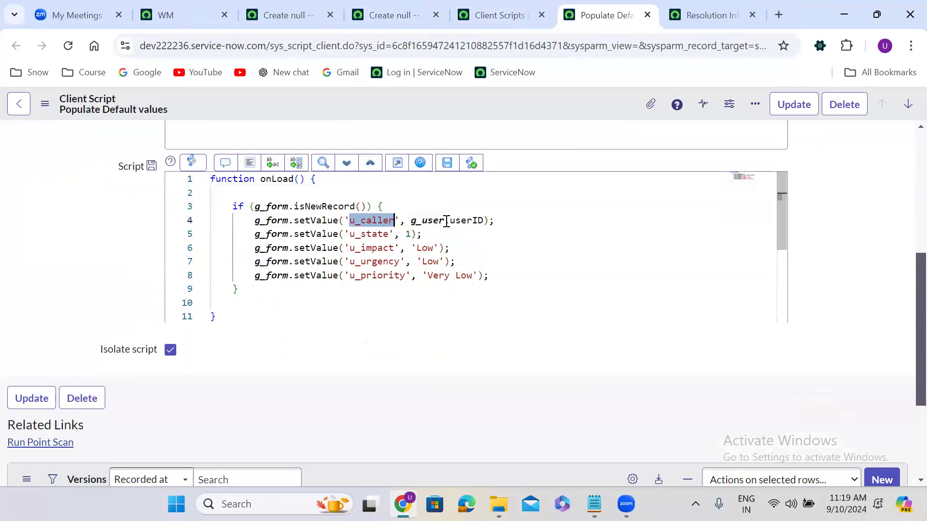
pyautogui.click(253, 221)
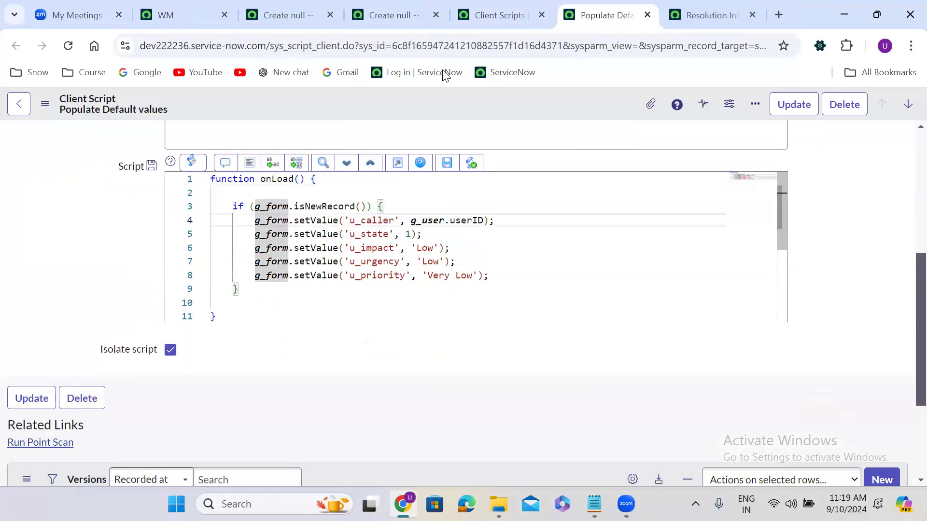
pyautogui.click(513, 10)
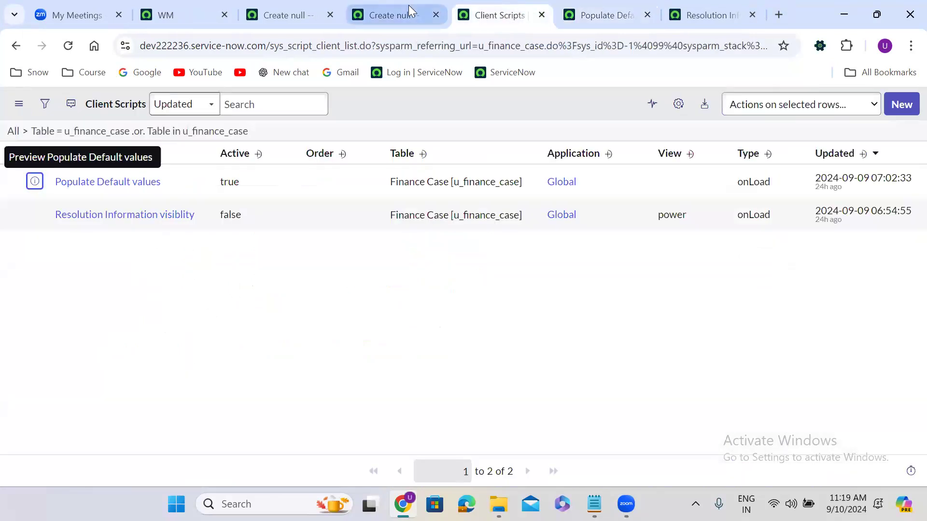
pyautogui.click(409, 11)
# Step: Reload the Finance Case form, now FINCASE0001204 with Caller System Administrator and blank new fields
pyautogui.click(68, 46)
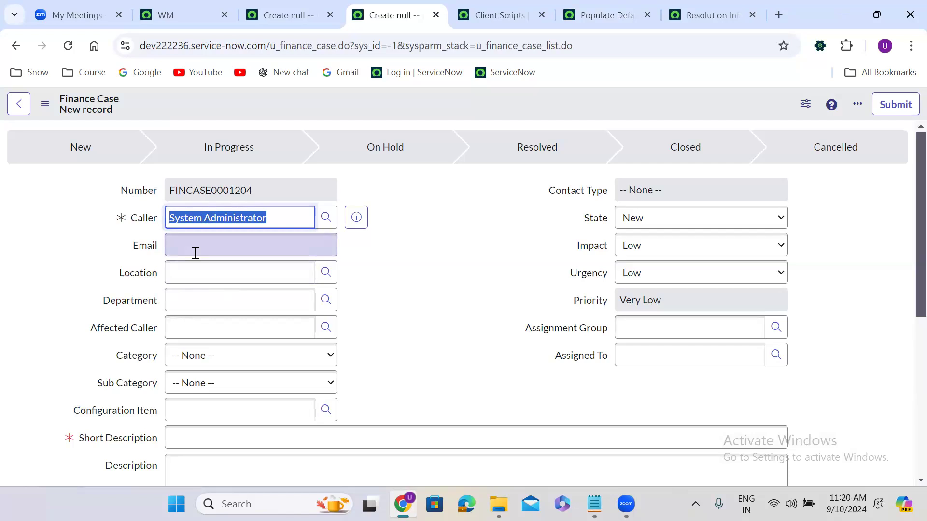
pyautogui.click(698, 7)
# Step: Add line 6 var callRef = g_form.getReference('u_caller') after checking the caller preview
pyautogui.click(603, 14)
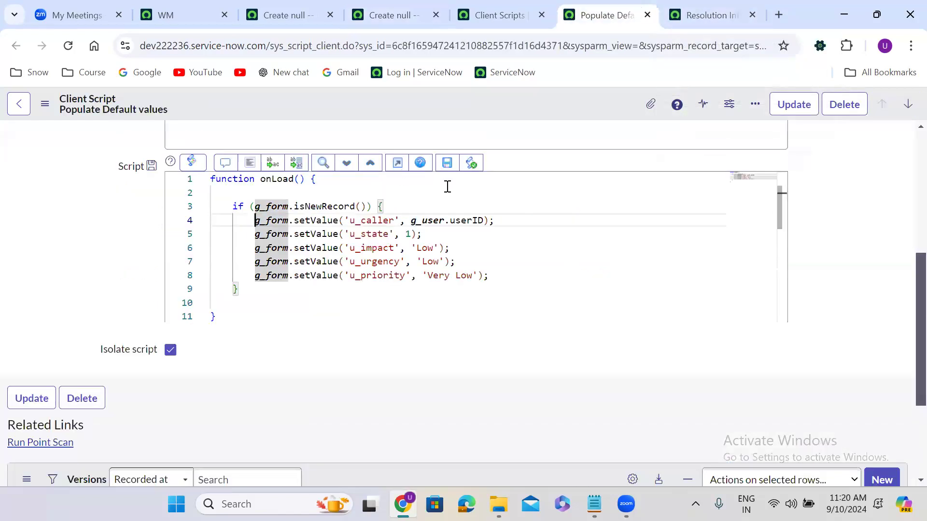
pyautogui.click(500, 221)
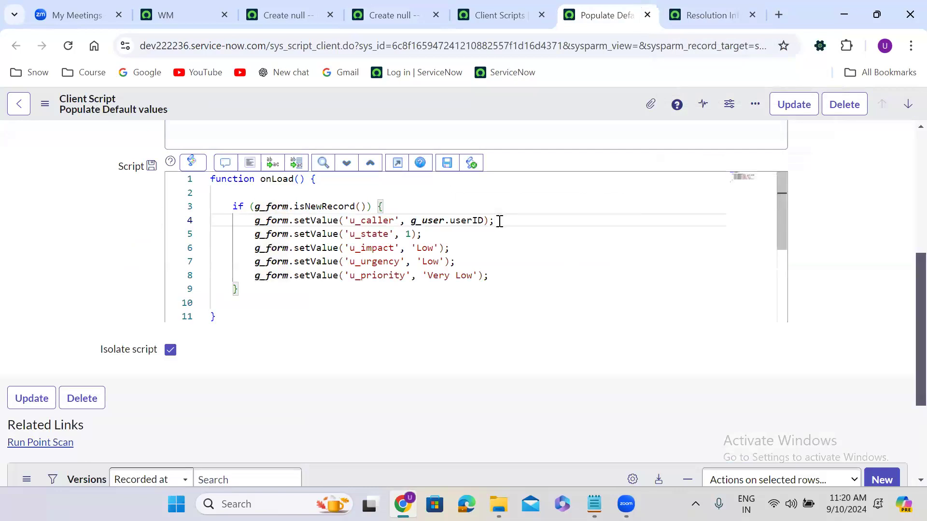
pyautogui.press('Return')
pyautogui.press('Return')
pyautogui.press('Return')
pyautogui.press('Up')
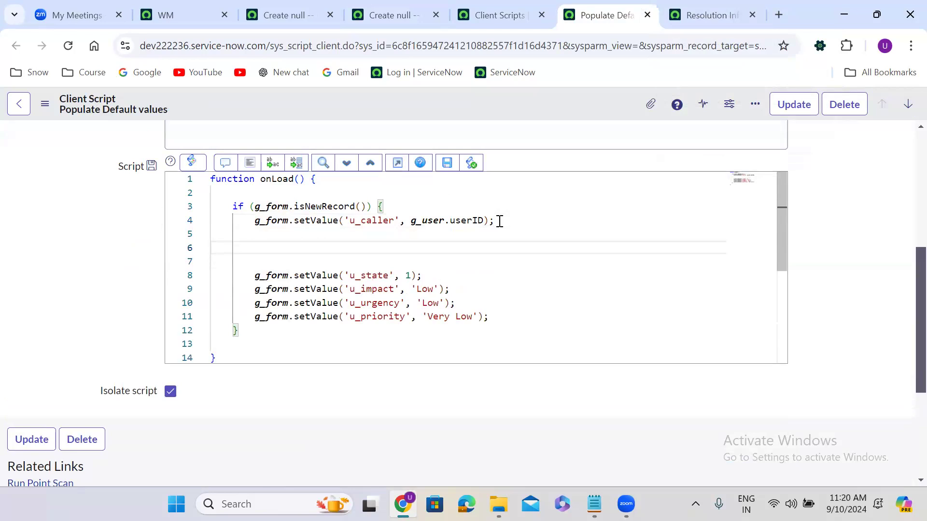
pyautogui.write('v')
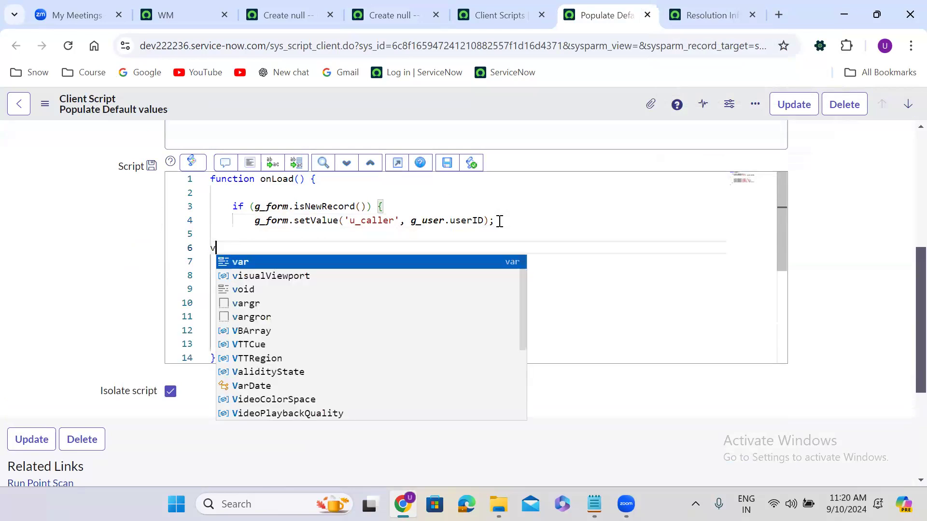
pyautogui.write('ar callRe')
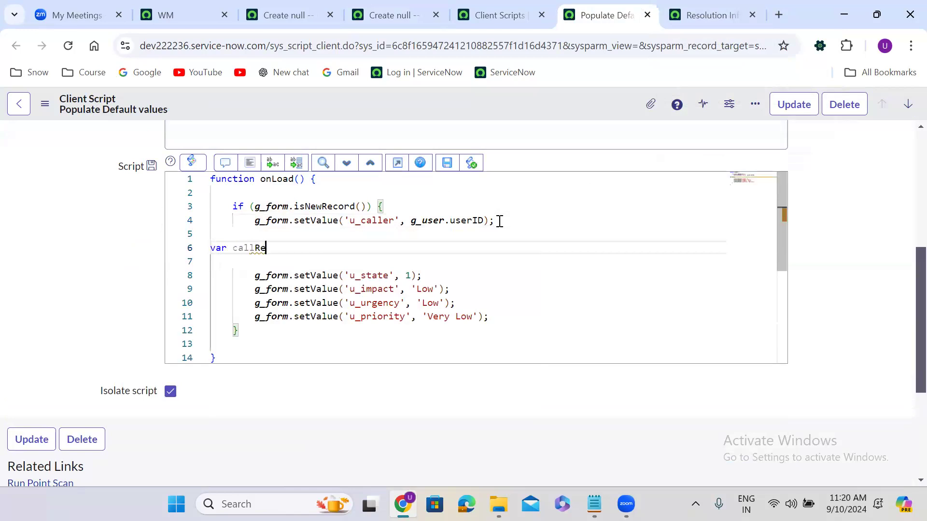
pyautogui.write('f = g_form.get')
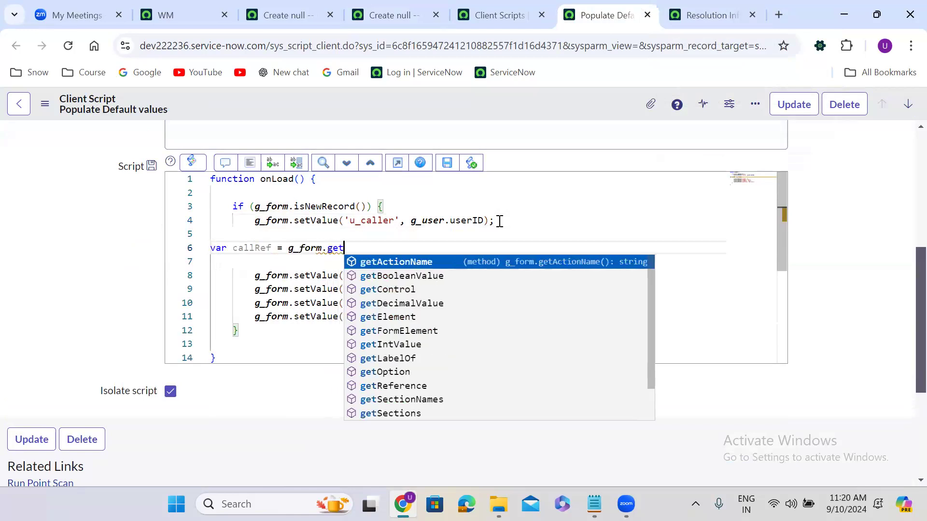
pyautogui.write('R')
pyautogui.press('Return')
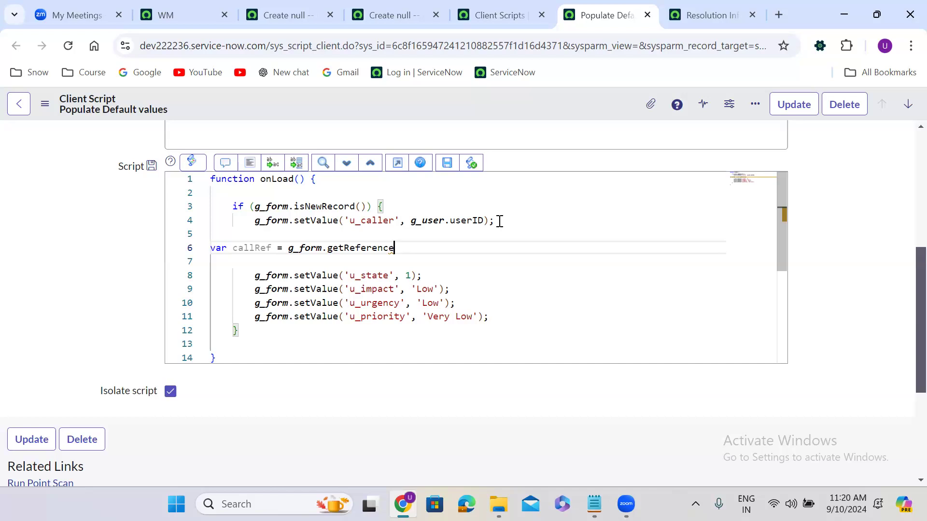
pyautogui.click(404, 19)
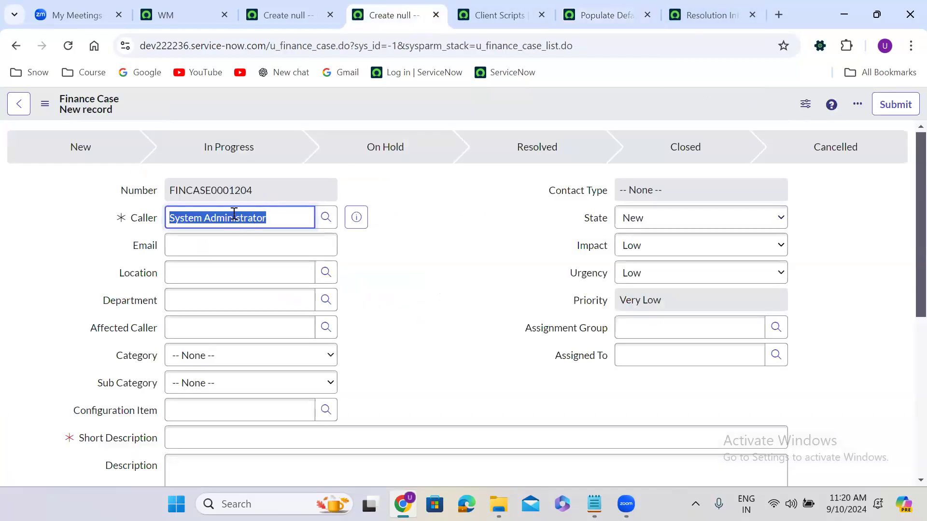
pyautogui.click(356, 216)
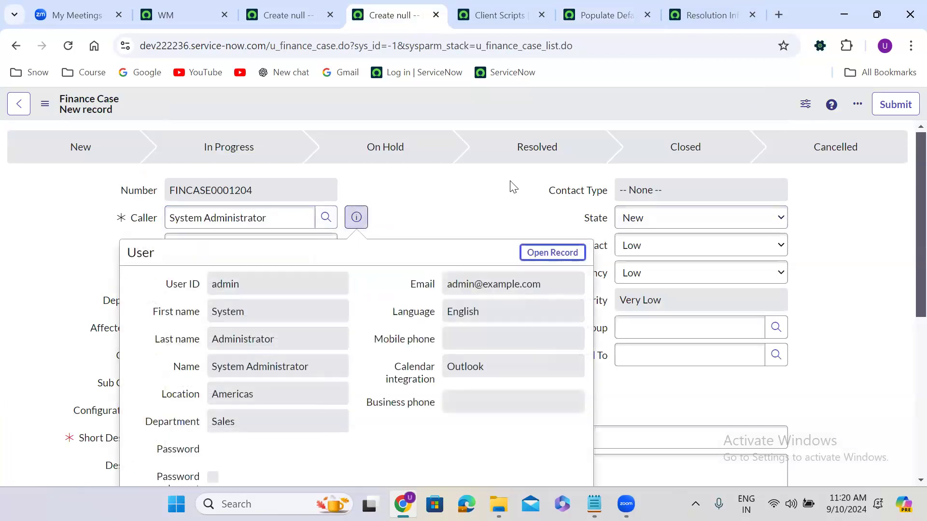
pyautogui.click(607, 17)
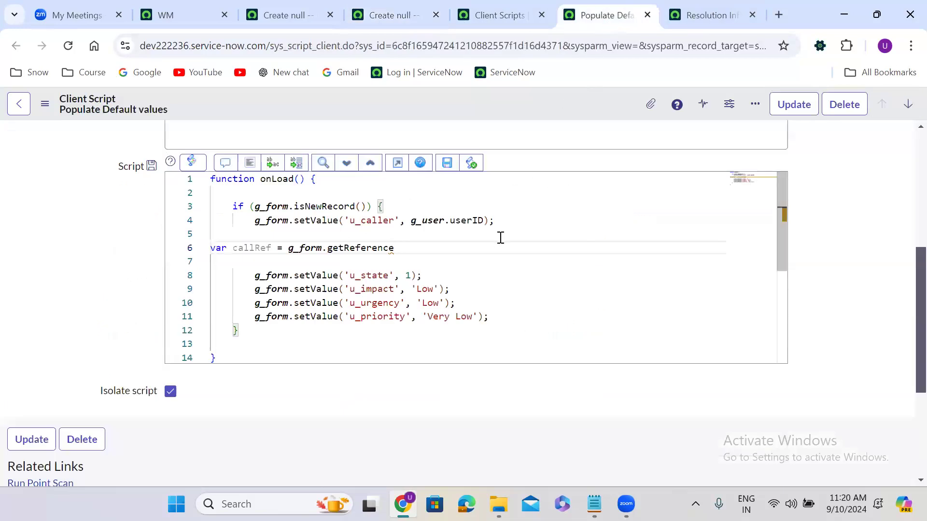
pyautogui.write('()')
pyautogui.write("'")
pyautogui.write('u_caller')
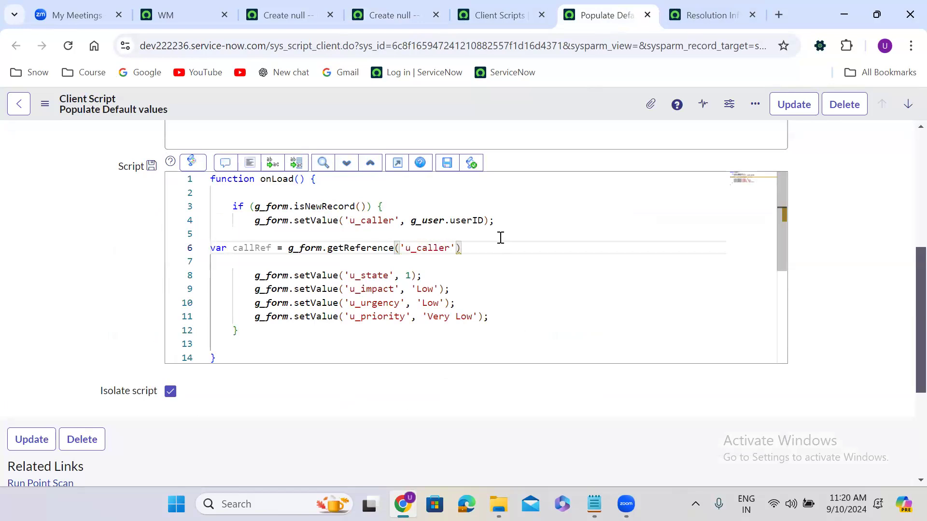
# Step: Change the Finance Case Caller to a different user via autocomplete and preview that user's record
pyautogui.click(408, 14)
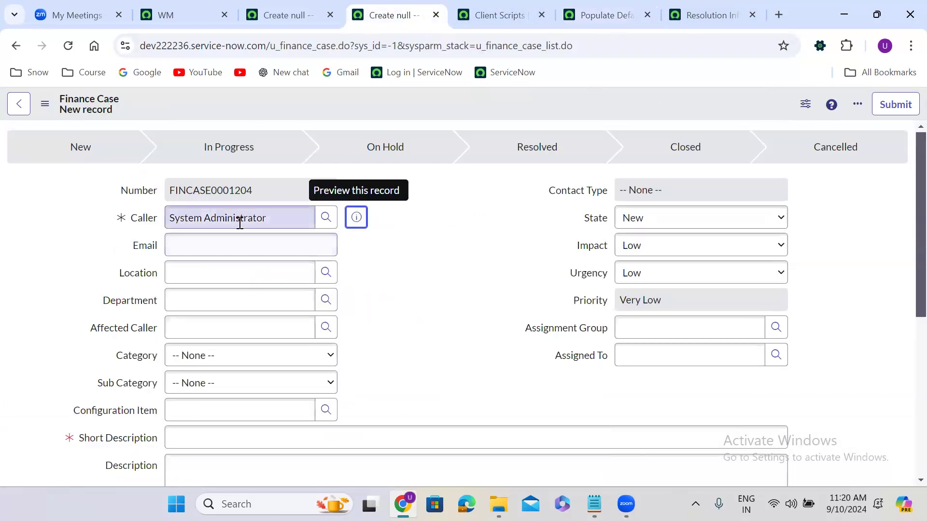
pyautogui.click(355, 217)
pyautogui.doubleClick(265, 222)
pyautogui.hotkey('ctrl', 'a')
pyautogui.write('a')
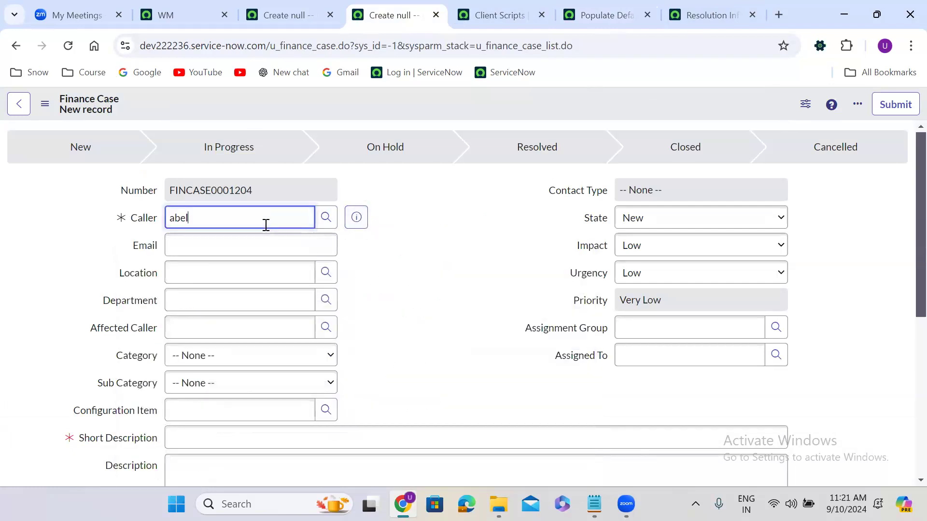
pyautogui.write('bel')
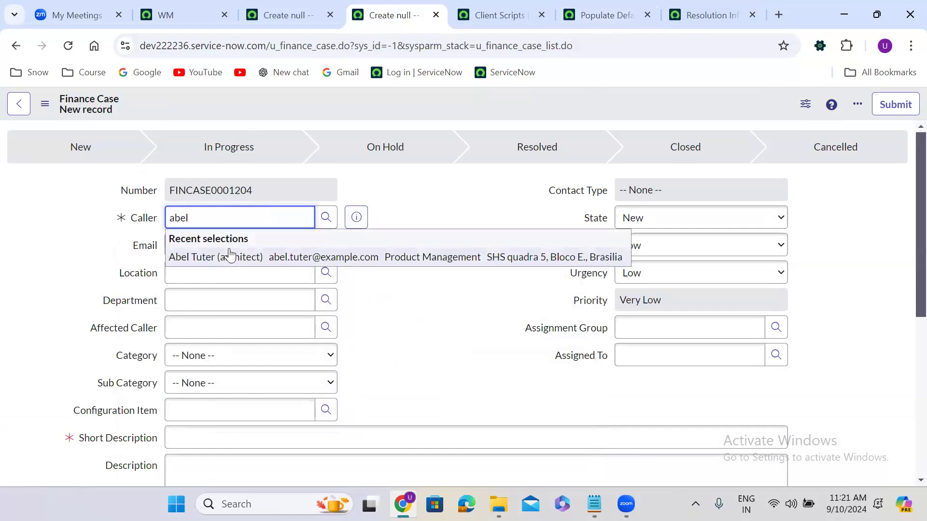
pyautogui.click(227, 254)
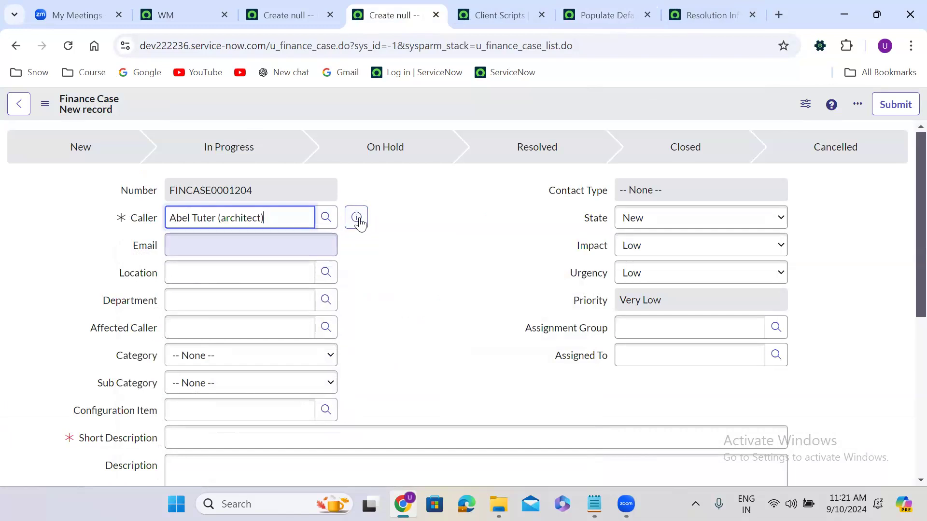
pyautogui.doubleClick(252, 220)
pyautogui.hotkey('ctrl', 'a')
pyautogui.write('ab')
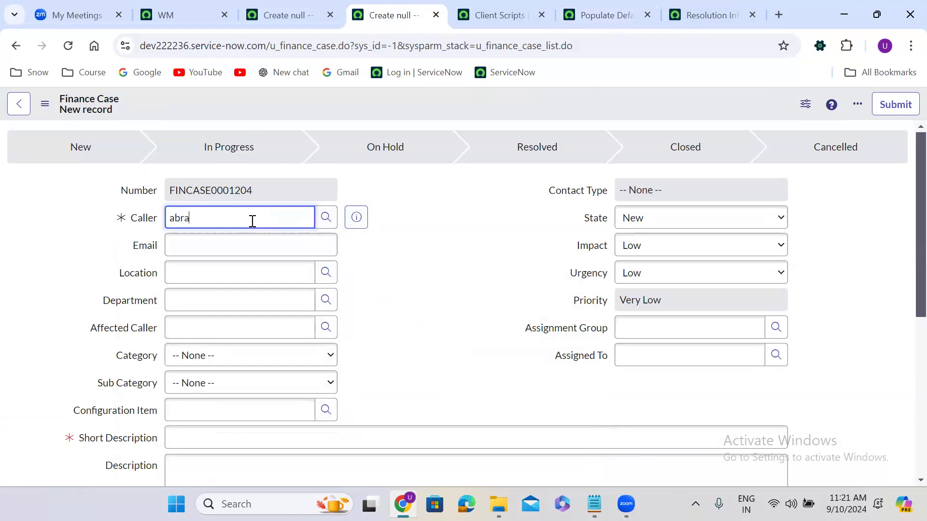
pyautogui.write('ra')
pyautogui.click(248, 254)
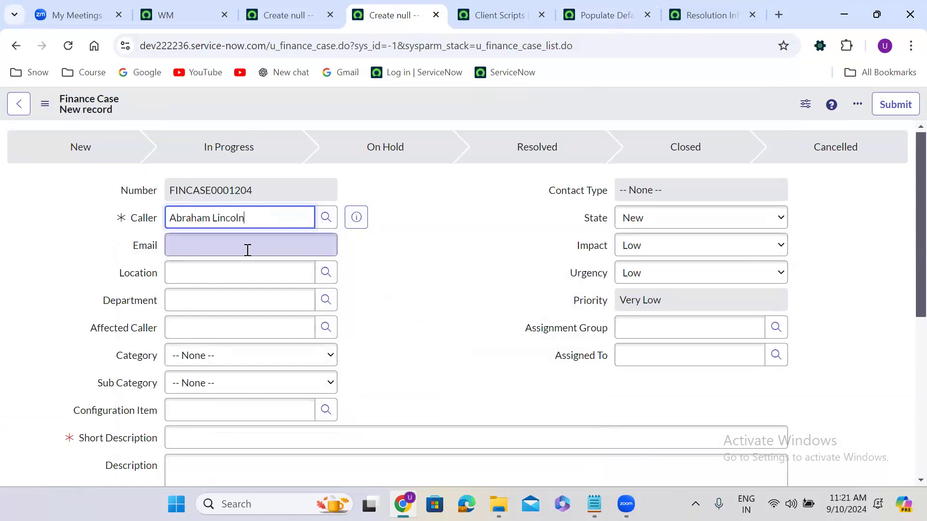
pyautogui.click(357, 216)
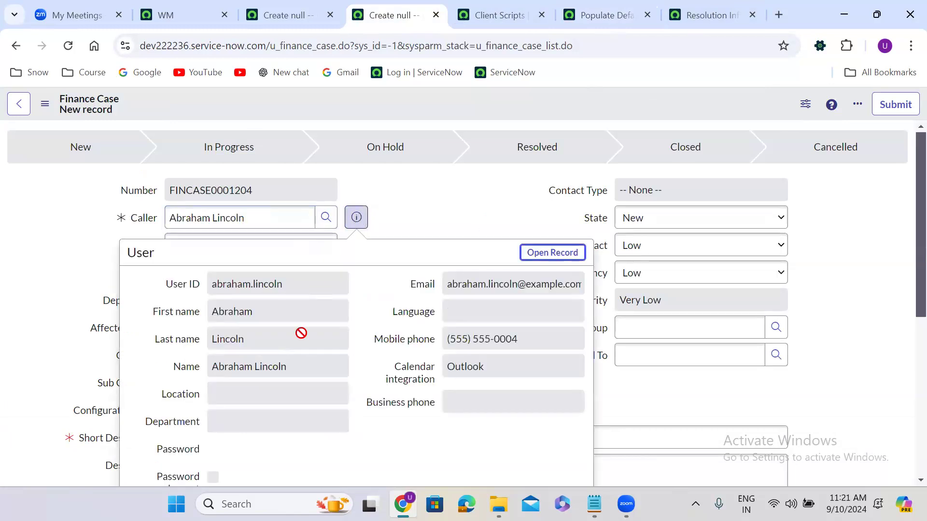
pyautogui.click(412, 214)
# Step: Format the client script so the callRef line sits indented inside the isNewRecord block
pyautogui.click(612, 19)
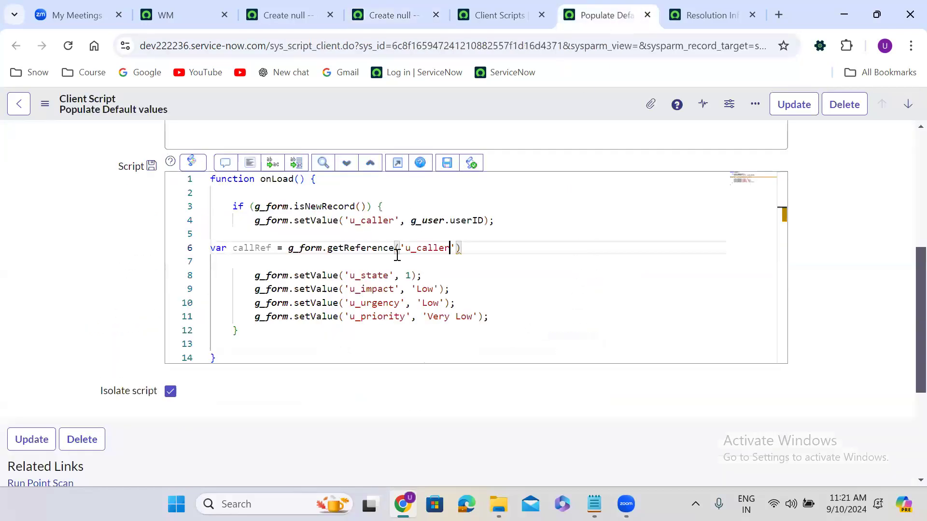
pyautogui.click(250, 164)
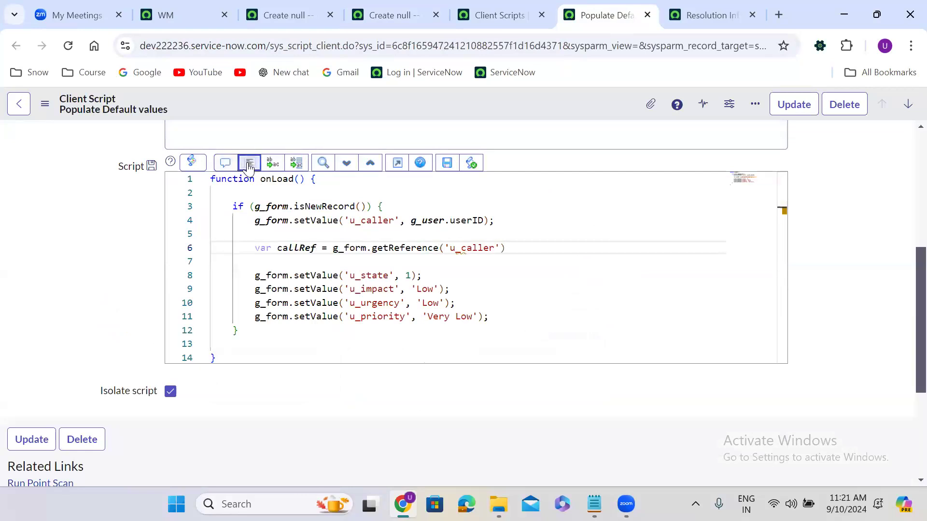
pyautogui.moveTo(508, 248)
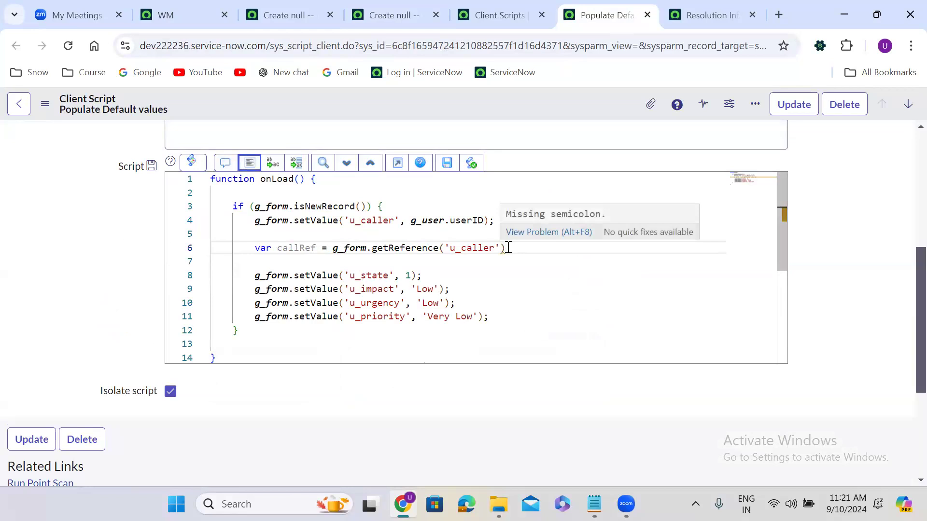
# Step: Rename the line 6 variable from callRef to callEmail, keeping getReference('u_caller')
pyautogui.doubleClick(315, 248)
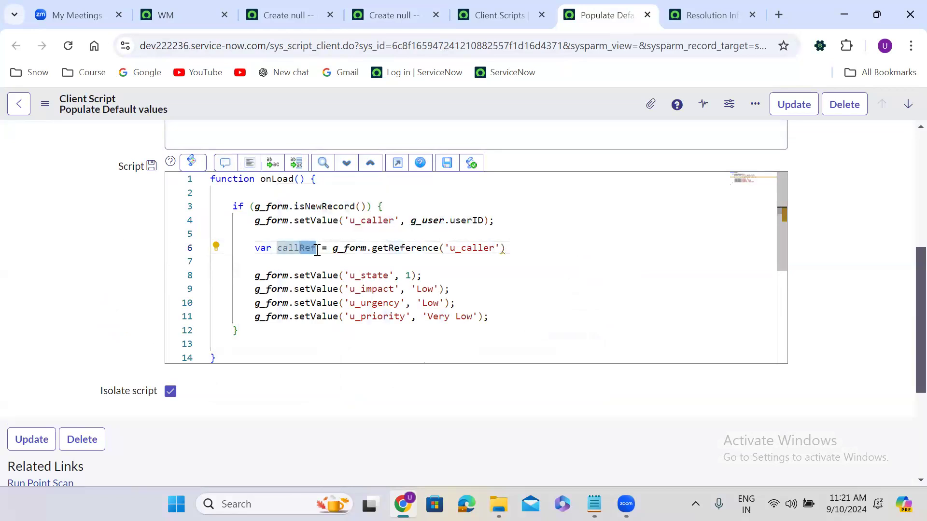
pyautogui.write('callEmail')
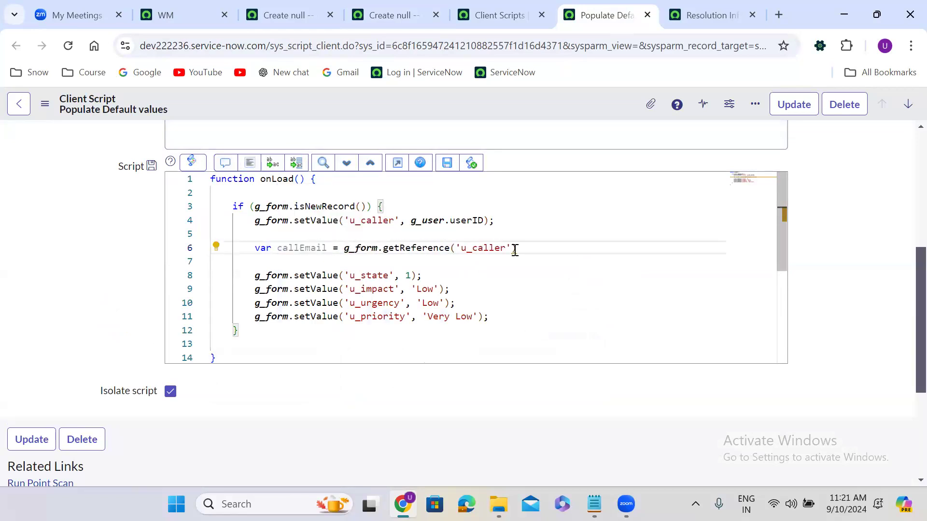
pyautogui.click(515, 249)
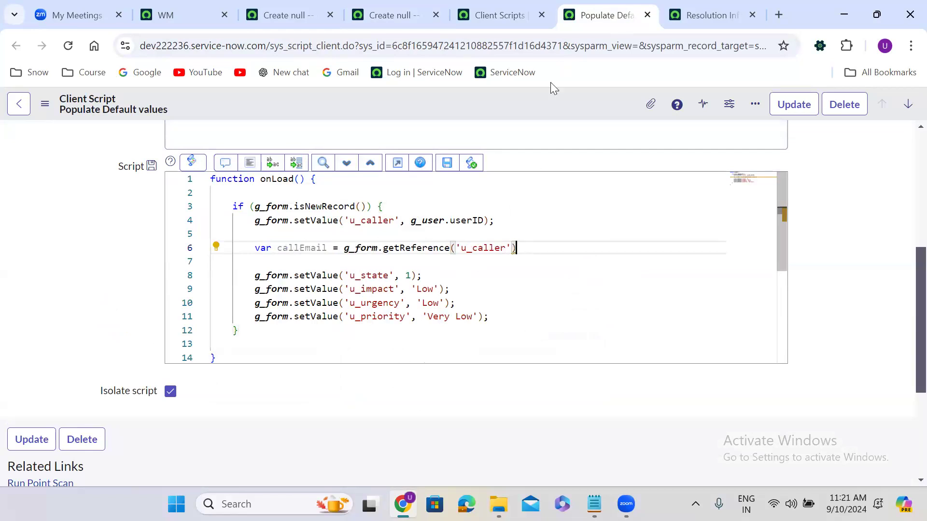
pyautogui.click(404, 9)
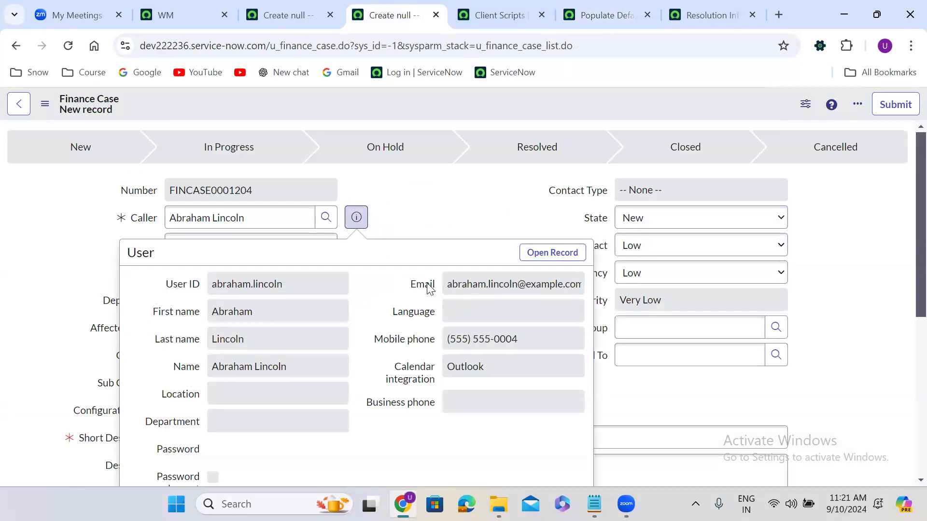
pyautogui.rightClick(428, 287)
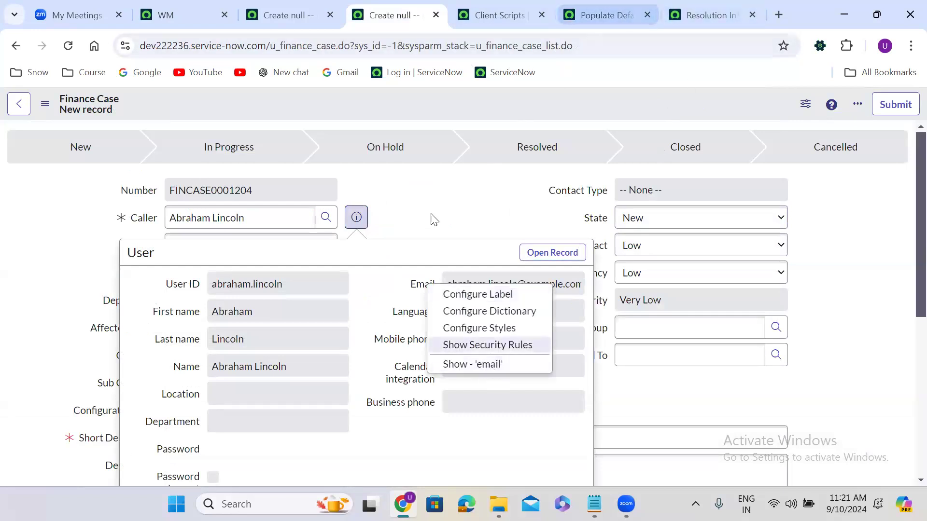
pyautogui.click(176, 399)
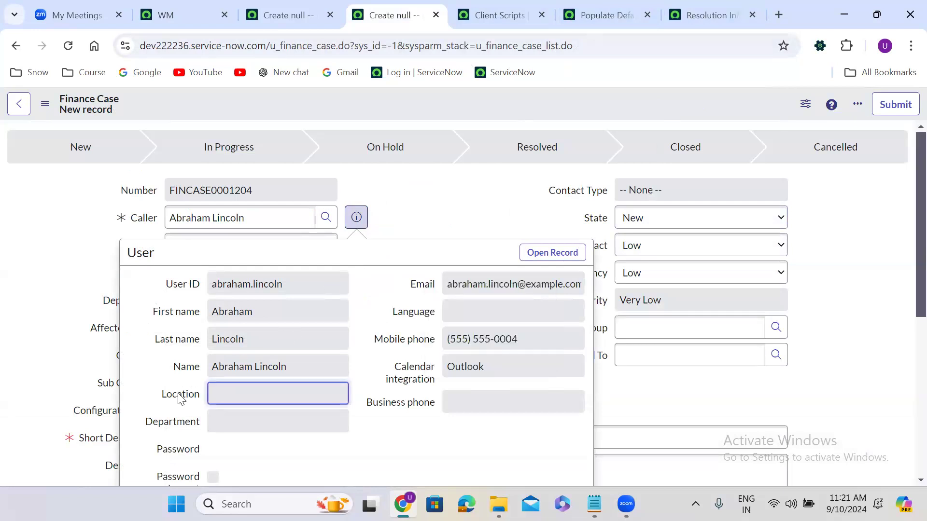
pyautogui.rightClick(179, 396)
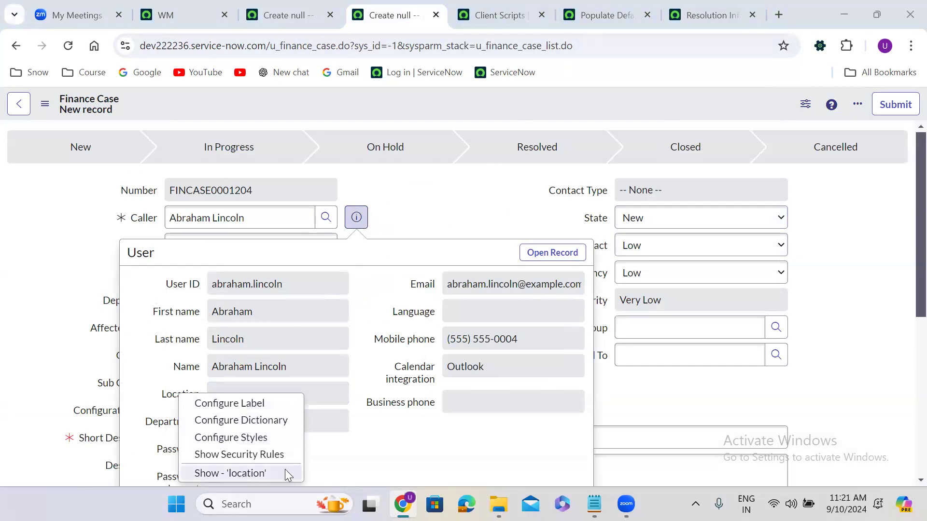
pyautogui.click(359, 376)
pyautogui.click(179, 428)
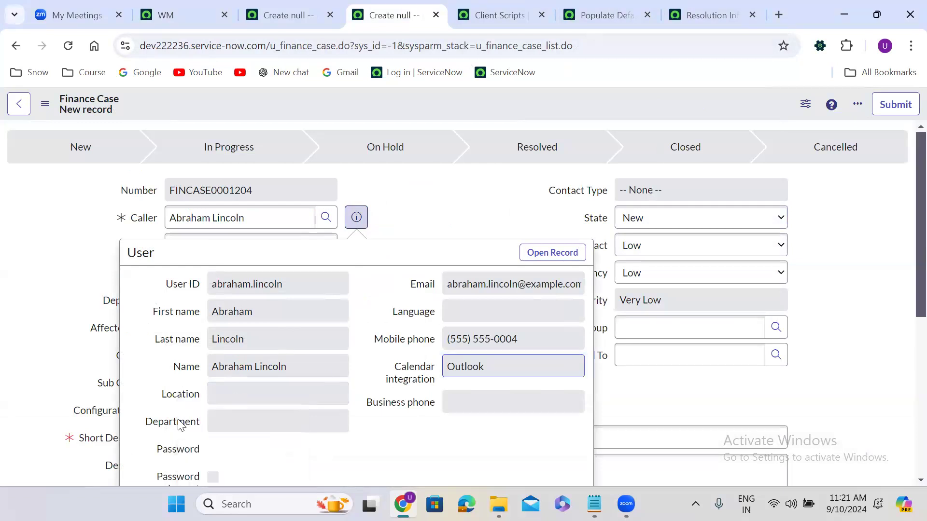
pyautogui.rightClick(179, 428)
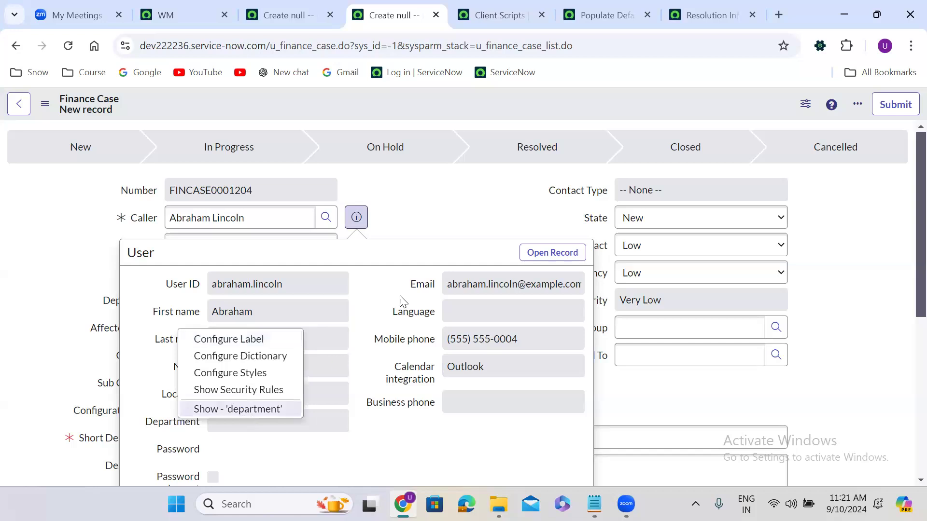
pyautogui.click(394, 246)
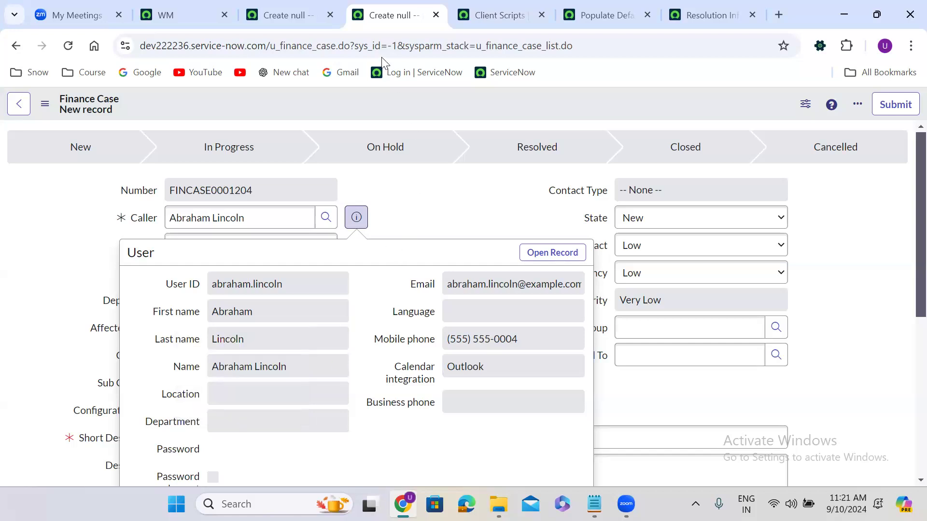
pyautogui.click(603, 15)
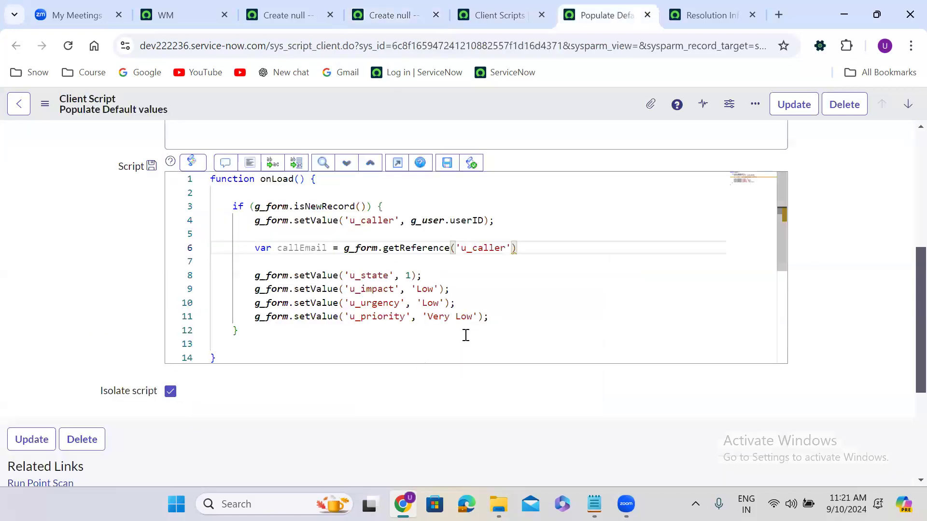
# Step: Finish line 6 so callEmail reads the caller reference's .email property
pyautogui.write('.locat')
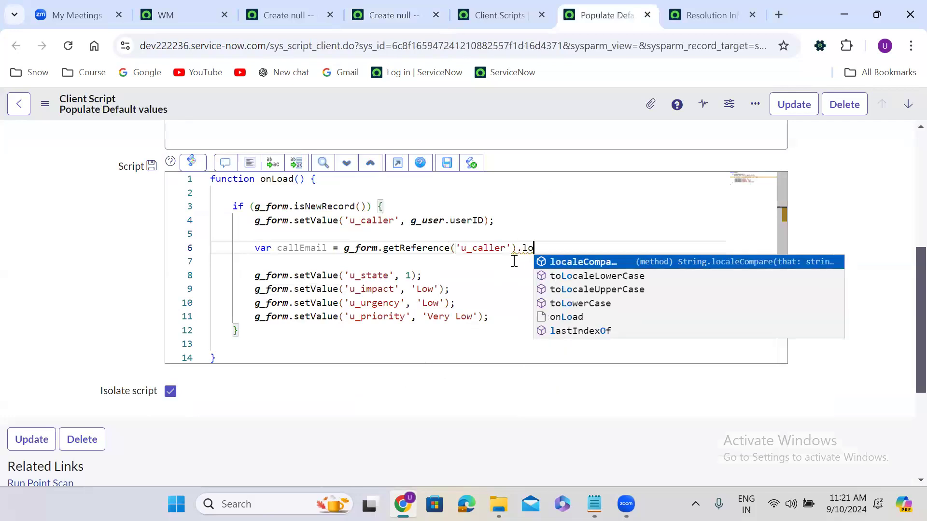
pyautogui.press('BackSpace')
pyautogui.press('BackSpace')
pyautogui.press('BackSpace')
pyautogui.press('BackSpace')
pyautogui.press('BackSpace')
pyautogui.press('BackSpace')
pyautogui.write('.email')
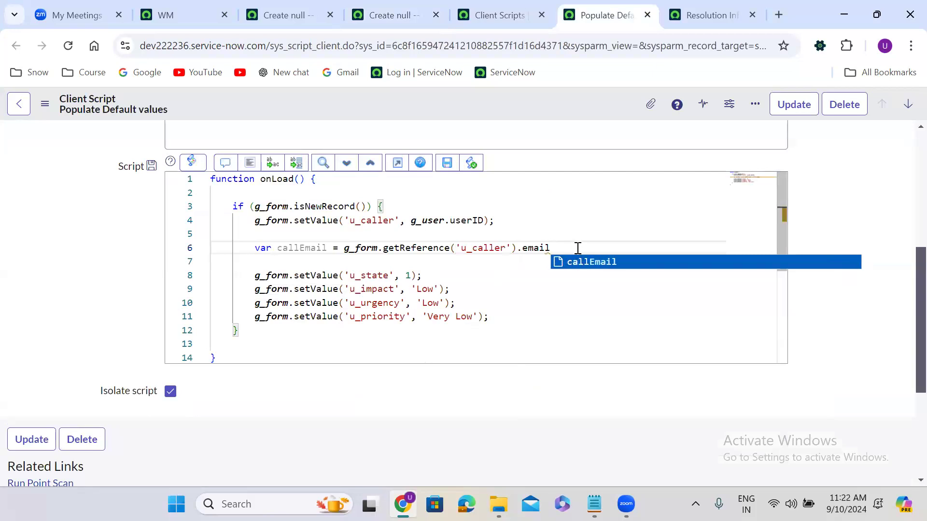
pyautogui.write(';')
pyautogui.press('Return')
# Step: Duplicate the email line as callLoc, reading the caller's .location
pyautogui.doubleClick(538, 252)
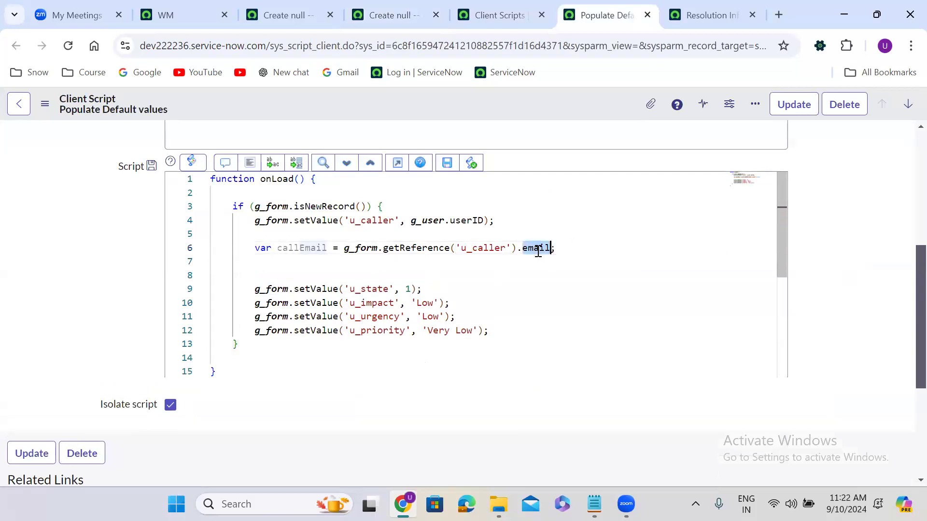
pyautogui.moveTo(256, 248); pyautogui.dragTo(560, 246)
pyautogui.hotkey('ctrl', 'c')
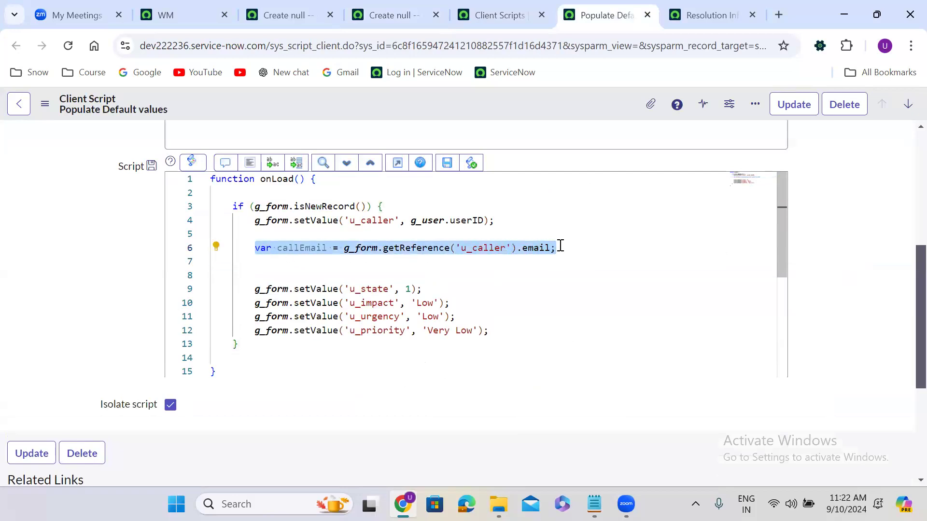
pyautogui.click(565, 246)
pyautogui.press('Return')
pyautogui.hotkey('ctrl', 'v')
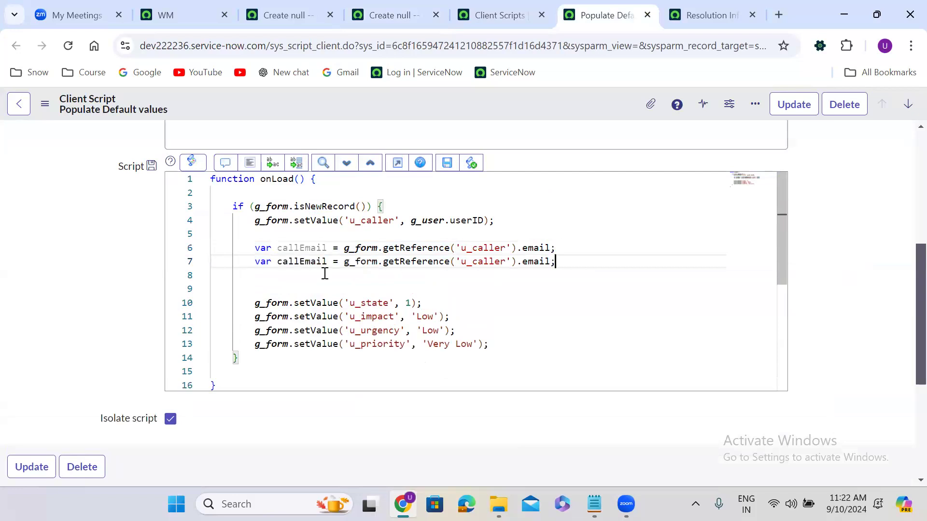
pyautogui.moveTo(299, 261); pyautogui.dragTo(327, 263)
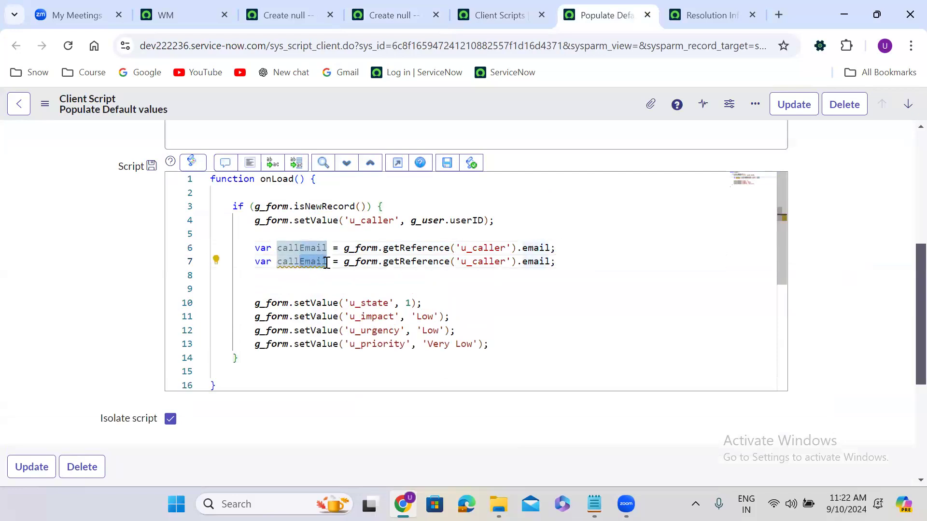
pyautogui.write('Loc')
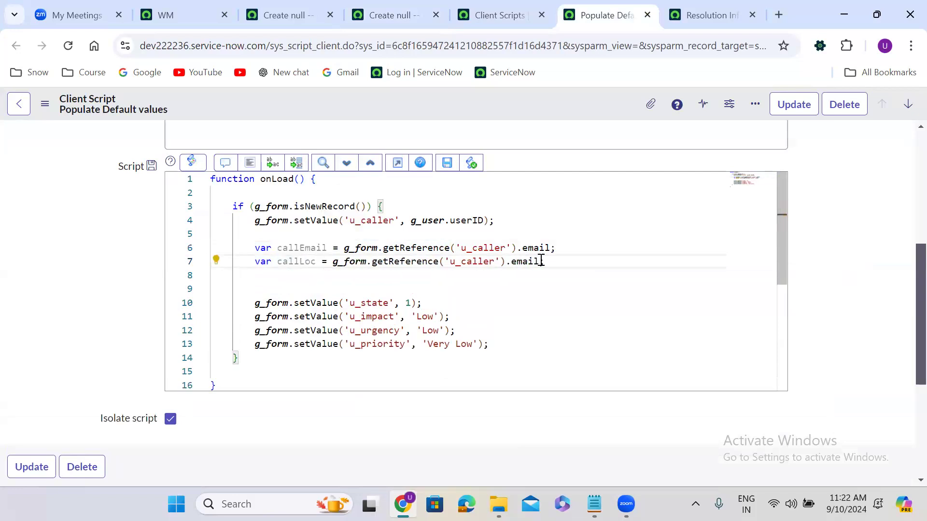
pyautogui.doubleClick(532, 261)
pyautogui.write('loc')
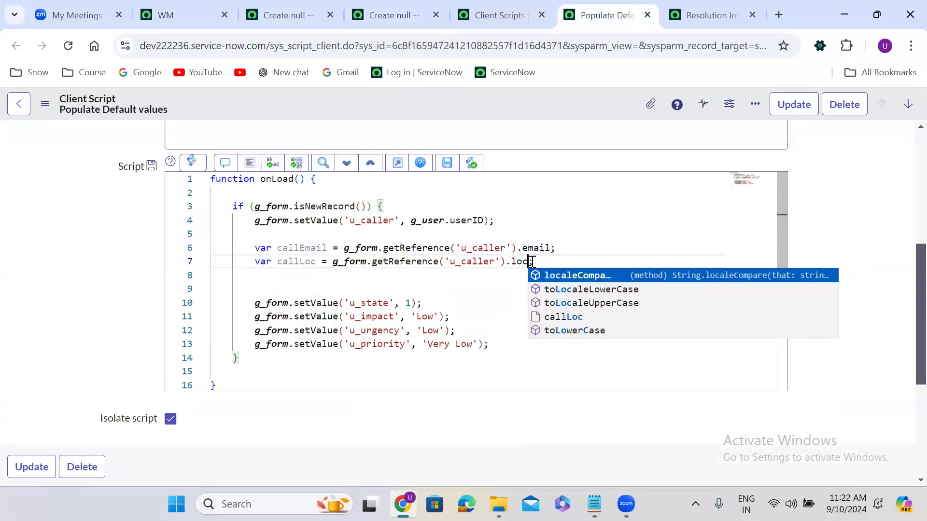
pyautogui.write('ation')
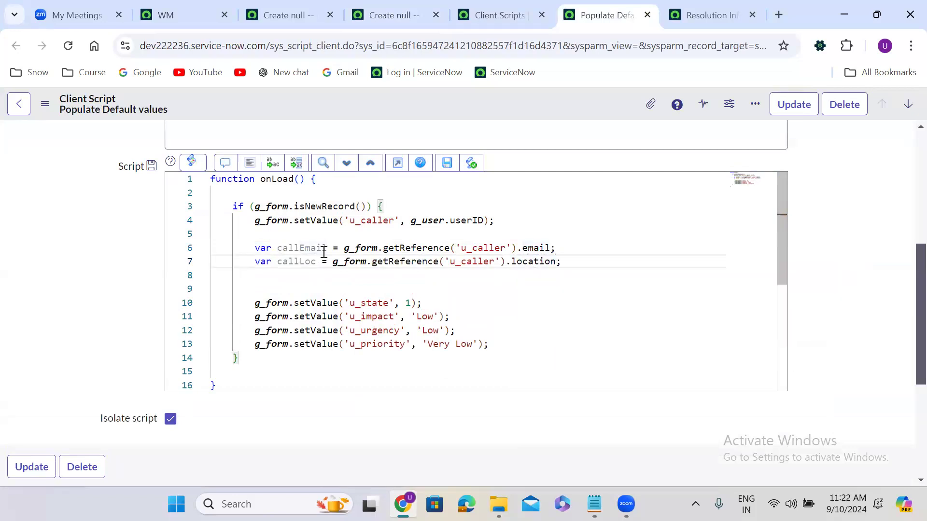
# Step: Add a callDept line reading the caller's .department, followed by blank lines
pyautogui.moveTo(247, 262); pyautogui.dragTo(564, 263)
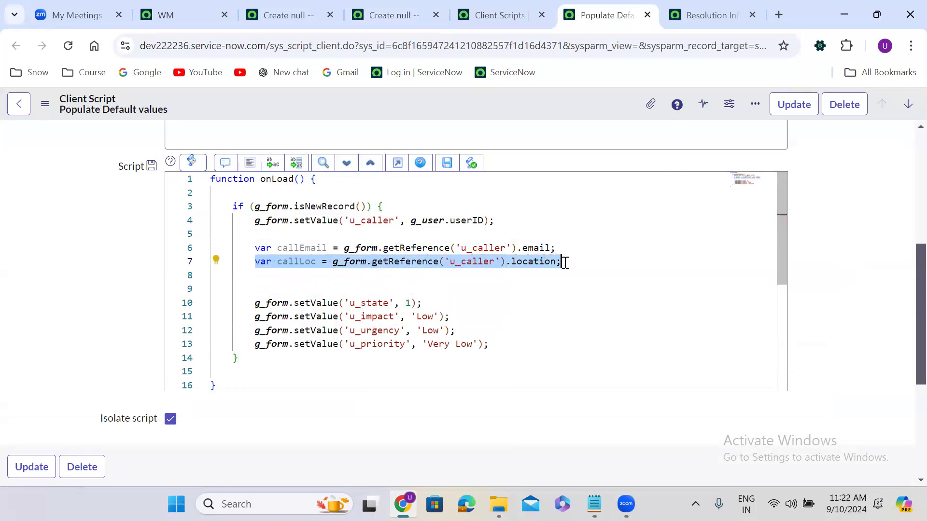
pyautogui.hotkey('ctrl', 'c')
pyautogui.click(565, 262)
pyautogui.press('Return')
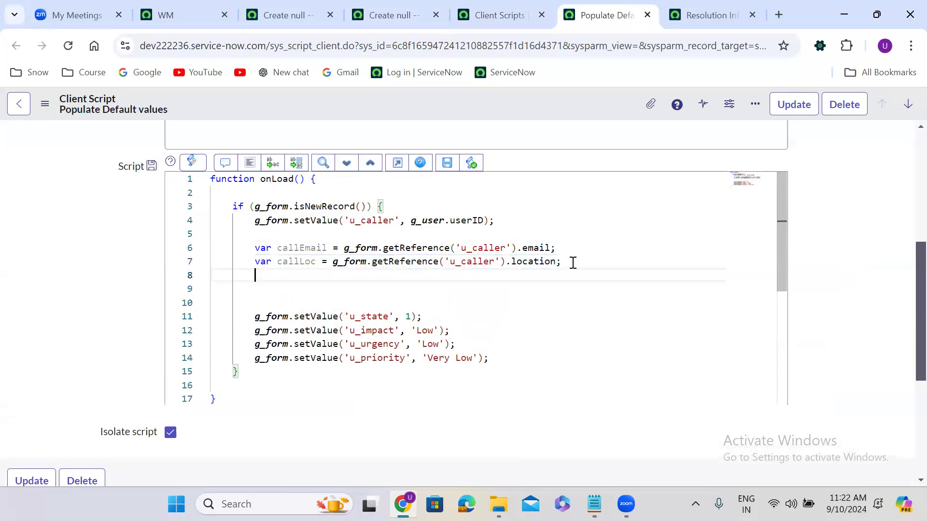
pyautogui.hotkey('ctrl', 'v')
pyautogui.doubleClick(529, 278)
pyautogui.write('departmen')
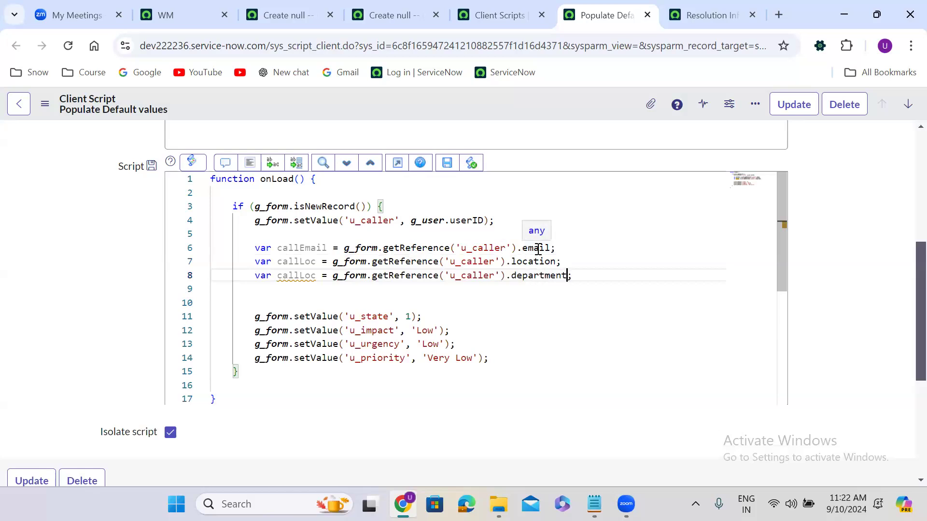
pyautogui.click(316, 279)
pyautogui.press('BackSpace')
pyautogui.press('BackSpace')
pyautogui.press('BackSpace')
pyautogui.write('Dept')
pyautogui.click(578, 276)
pyautogui.press('Return')
pyautogui.press('Return')
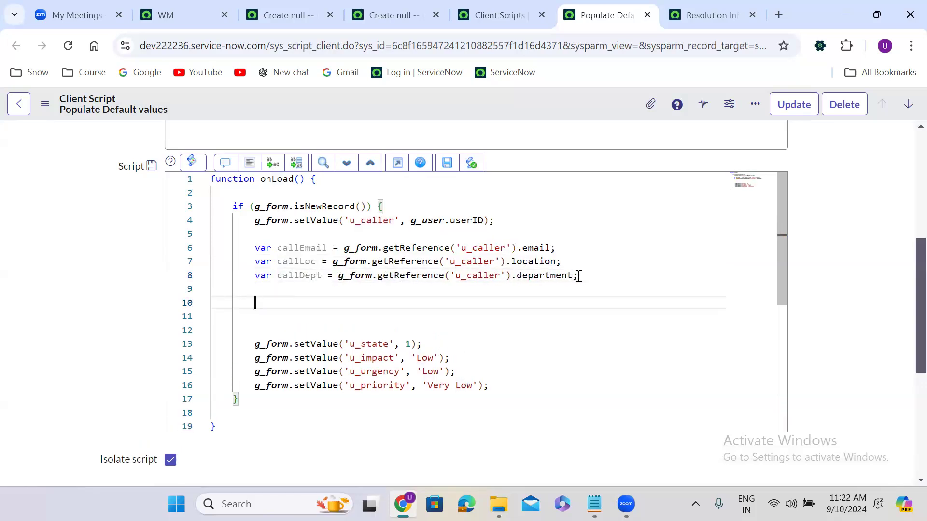
# Step: Add g_form.setValue('u_email', callEmail); on line 10
pyautogui.write('g_form.setValue(')
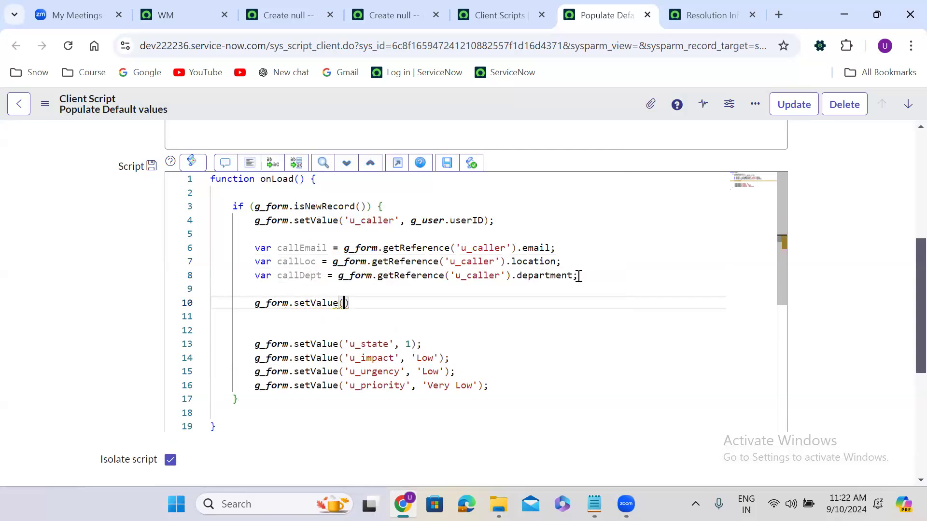
pyautogui.press('Right')
pyautogui.write(';')
pyautogui.write("'u_e")
pyautogui.write("mail', ")
pyautogui.write('v')
pyautogui.press('BackSpace')
pyautogui.write('call')
pyautogui.press('Down')
pyautogui.press('Return')
pyautogui.press('End')
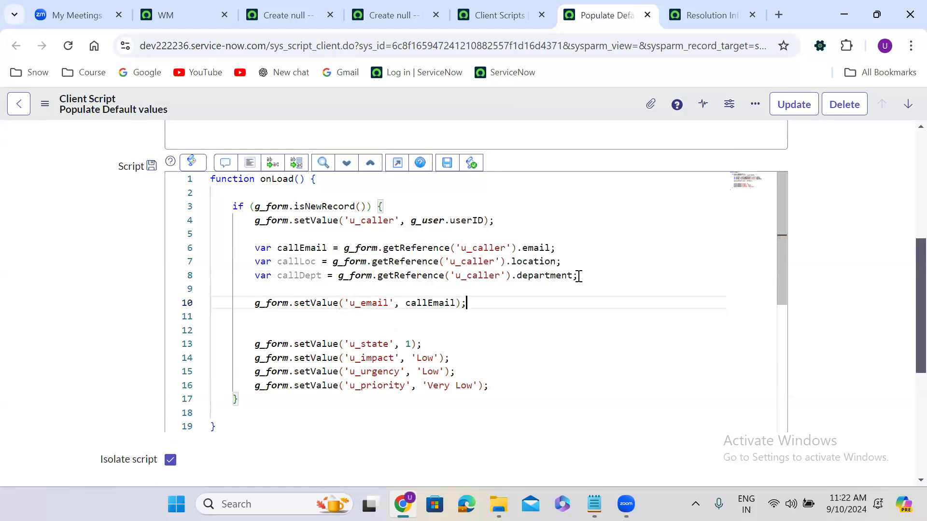
pyautogui.press('Return')
# Step: Add g_form.setValue('u_location', callLoc); on line 11
pyautogui.write('g_')
pyautogui.press('Return')
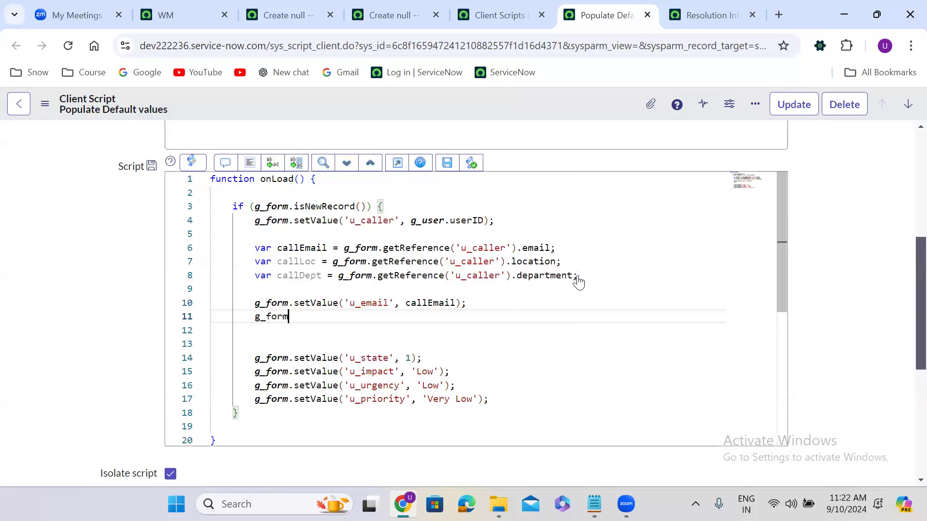
pyautogui.write('.setV')
pyautogui.press('Return')
pyautogui.write('();')
pyautogui.press('Left')
pyautogui.press('Left')
pyautogui.write("'")
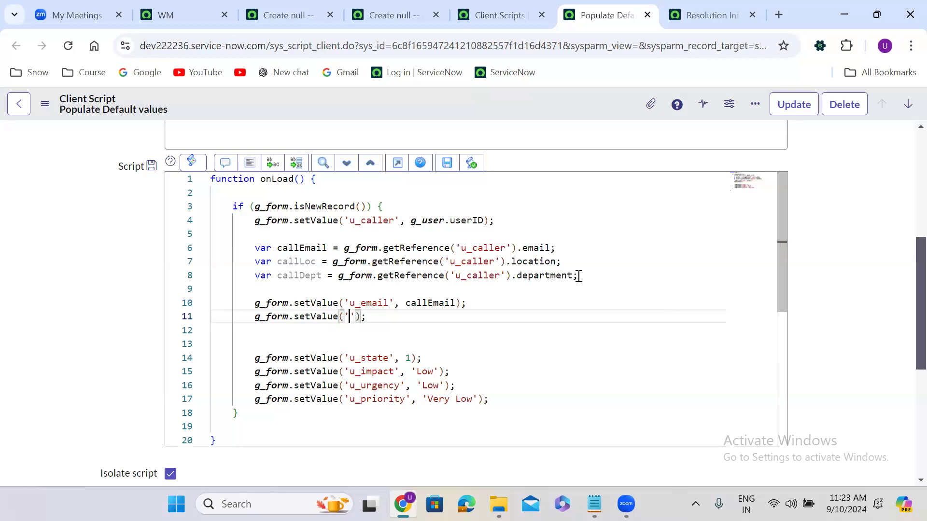
pyautogui.write("u_location'")
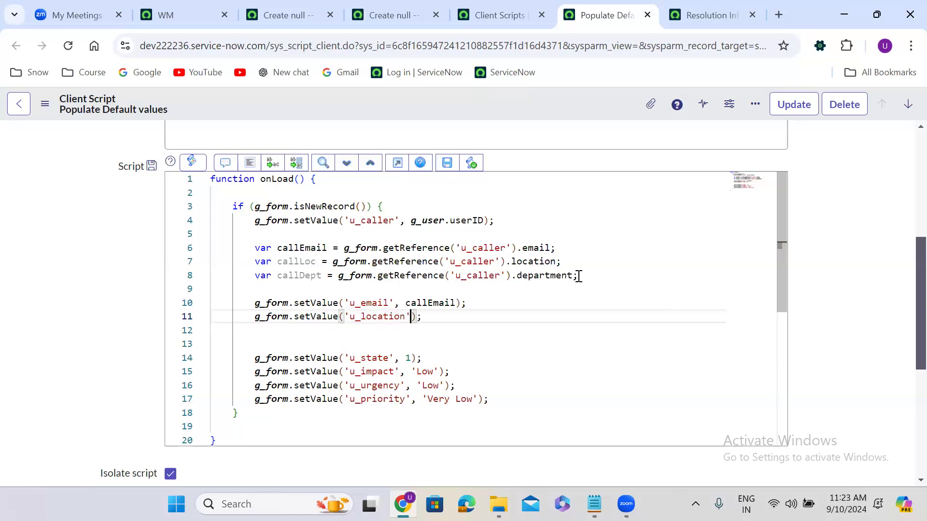
pyautogui.write(', ')
pyautogui.write('callLo')
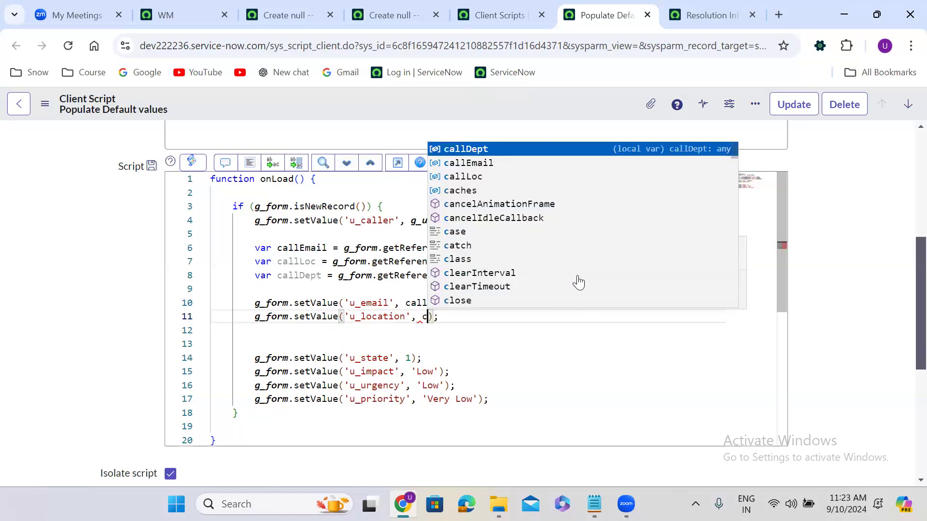
pyautogui.press('Return')
pyautogui.press('End')
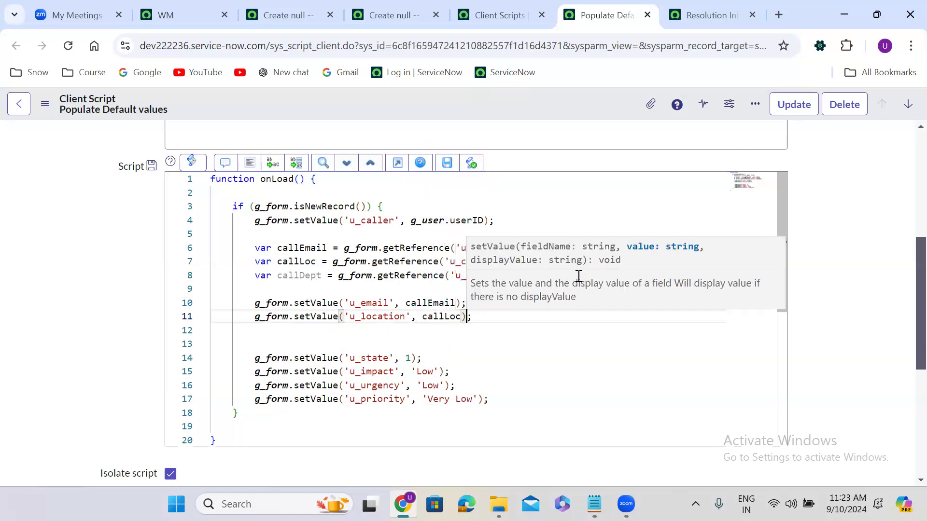
pyautogui.press('Return')
# Step: Add g_form.setValue('u_department', callDept); on line 12
pyautogui.write('g_form')
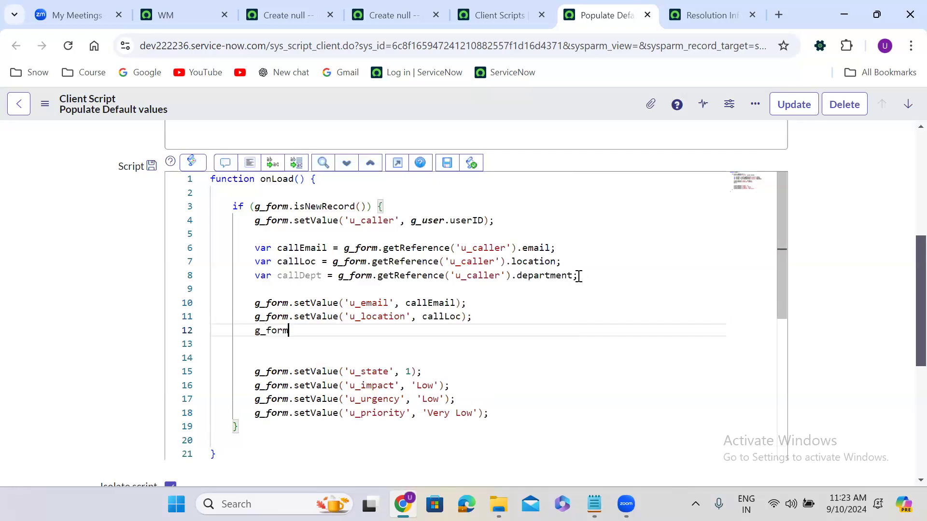
pyautogui.write('.setV')
pyautogui.press('Return')
pyautogui.write('(')
pyautogui.press('Right')
pyautogui.write(';')
pyautogui.press('Left')
pyautogui.press('Left')
pyautogui.write("'u_")
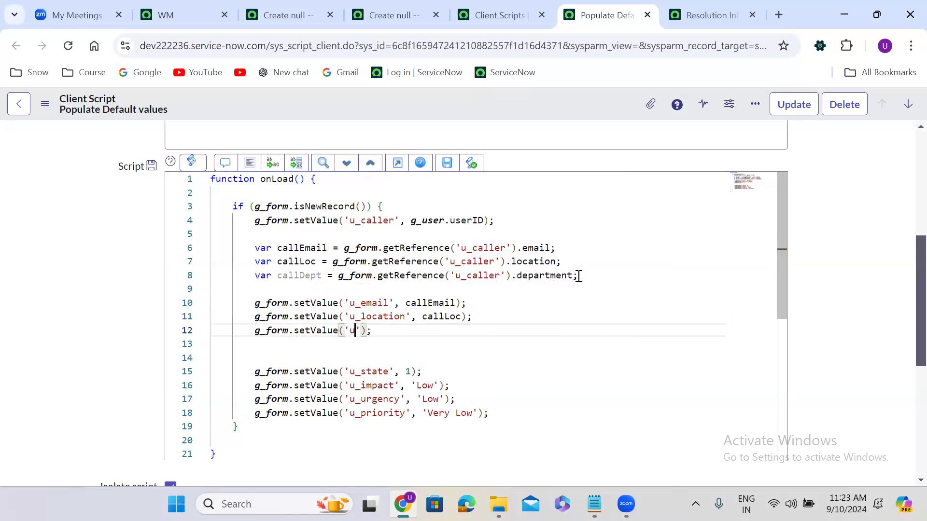
pyautogui.write("department'")
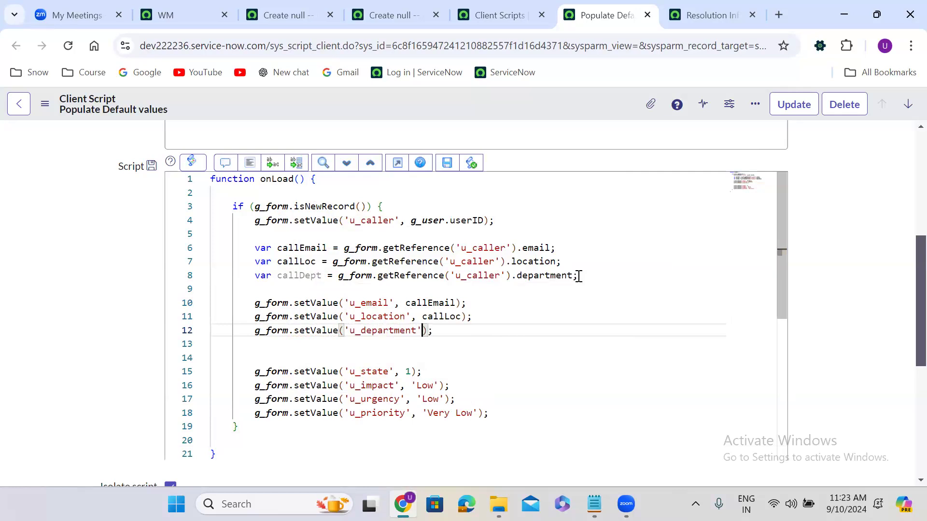
pyautogui.write(', ')
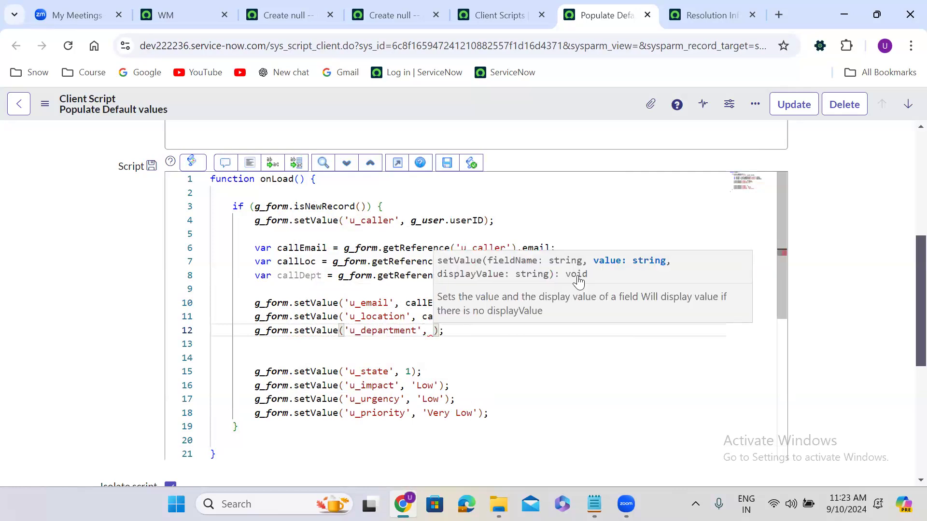
pyautogui.write('call')
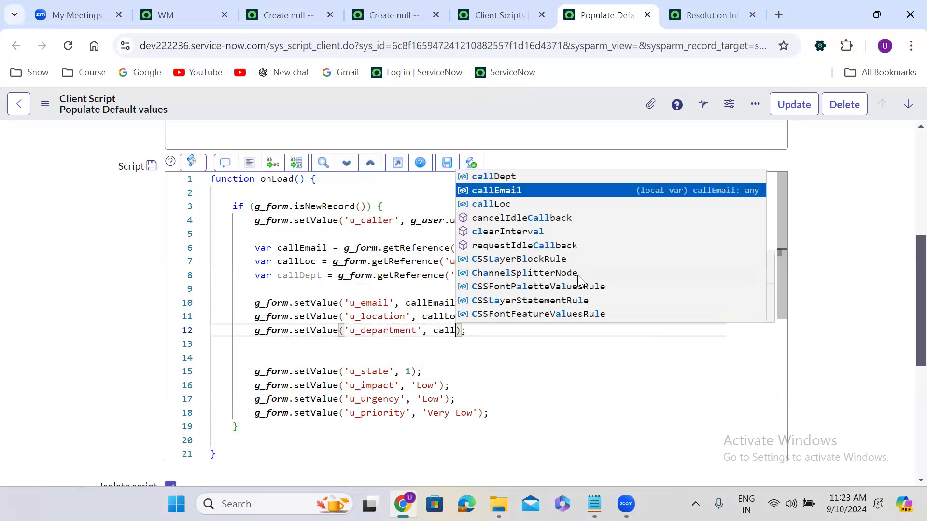
pyautogui.press('Return')
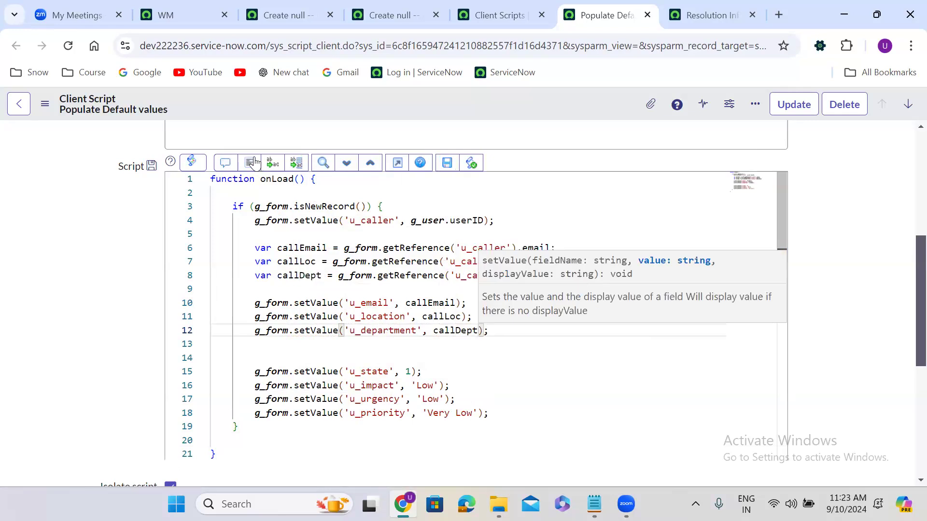
# Step: Format the script code and review the email, location and department mappings
pyautogui.click(249, 163)
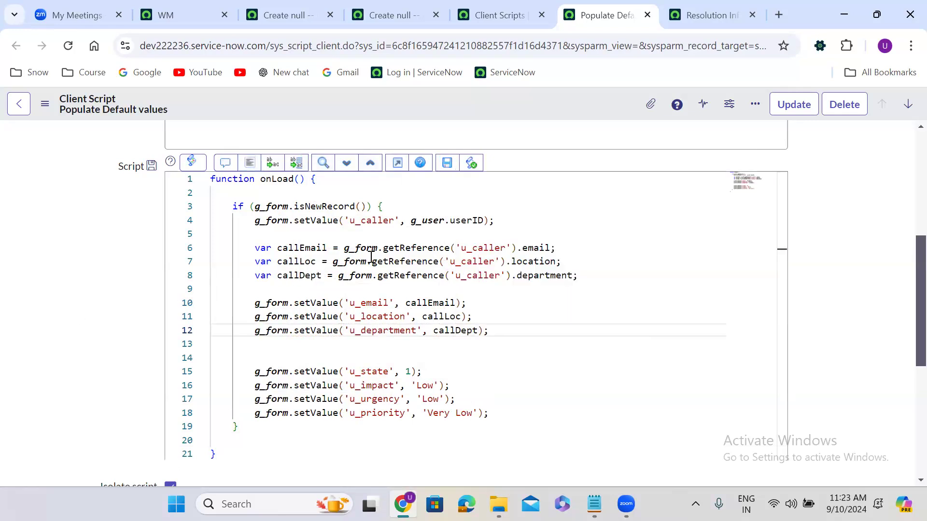
pyautogui.doubleClick(539, 247)
pyautogui.click(534, 261)
pyautogui.doubleClick(534, 261)
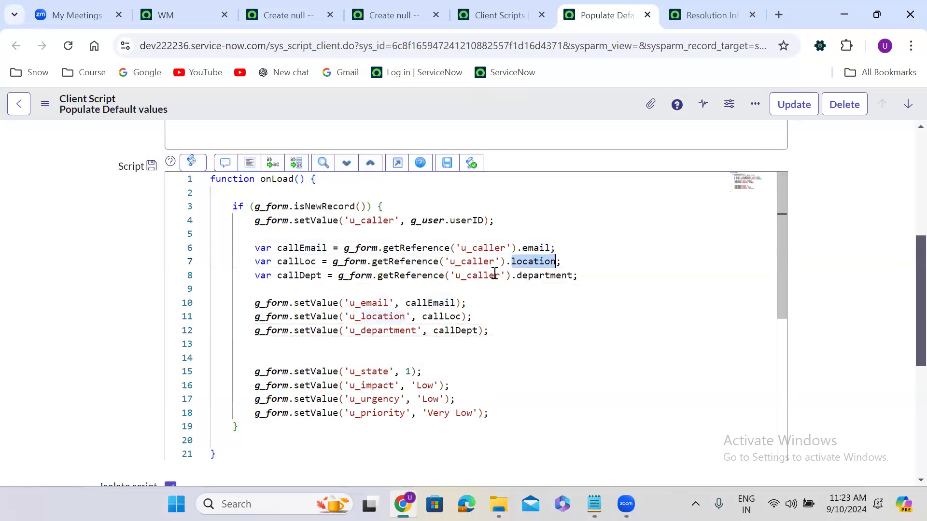
pyautogui.doubleClick(549, 275)
pyautogui.doubleClick(373, 303)
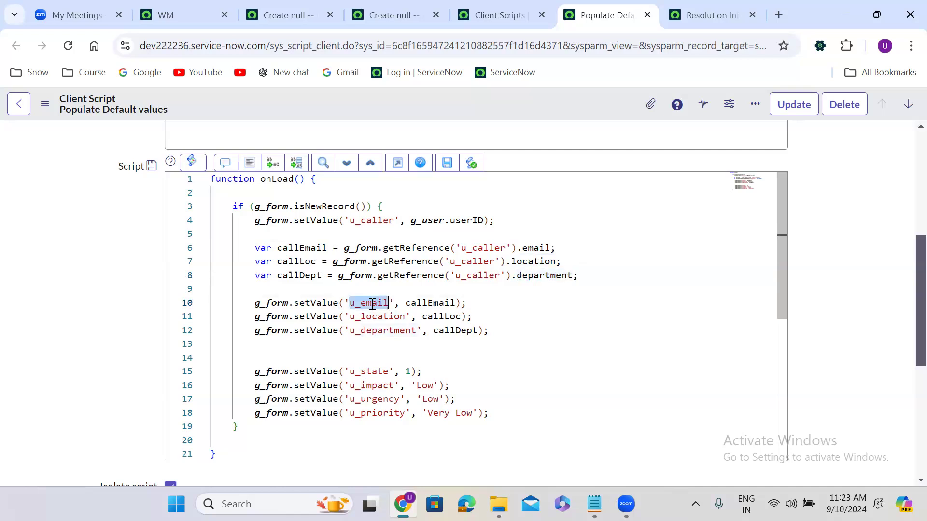
pyautogui.doubleClick(372, 316)
pyautogui.moveTo(372, 314); pyautogui.dragTo(381, 327)
pyautogui.doubleClick(381, 330)
pyautogui.click(423, 7)
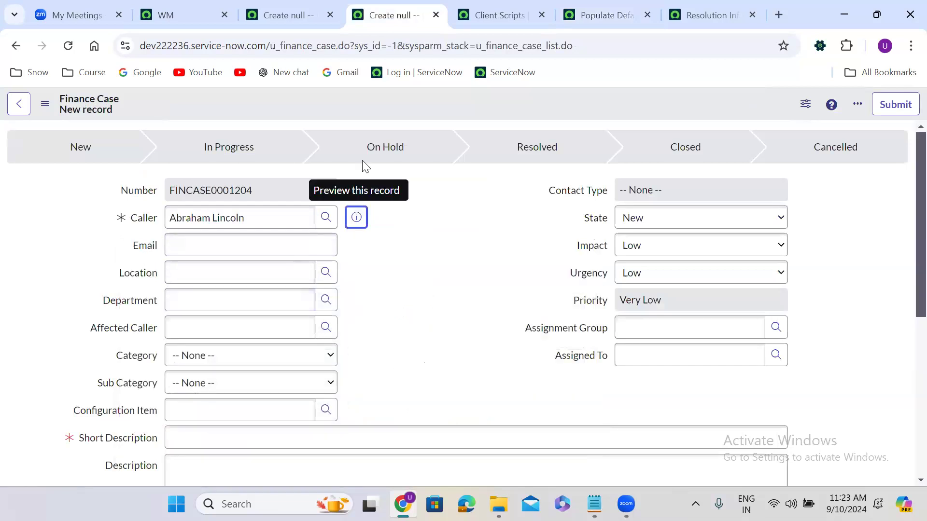
# Step: Save the Populate Default values client script from the form header menu
pyautogui.click(586, 9)
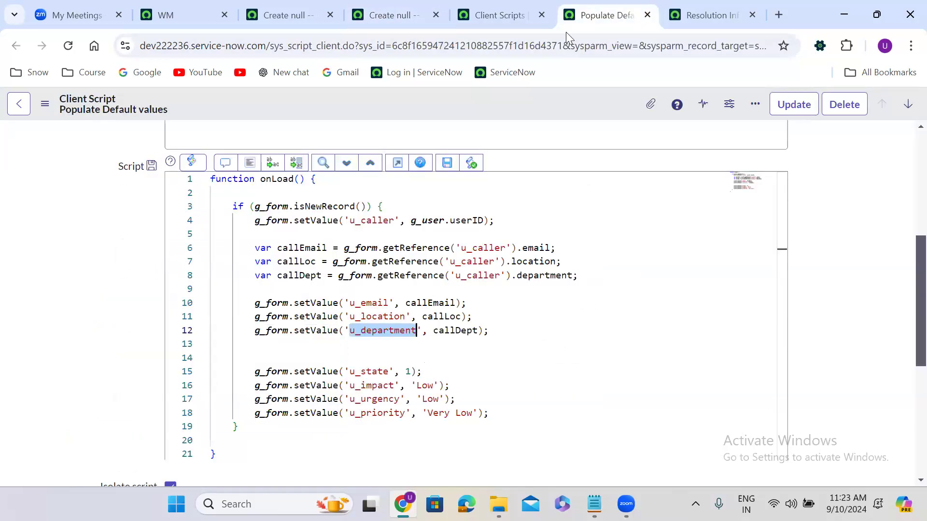
pyautogui.rightClick(426, 99)
pyautogui.click(456, 110)
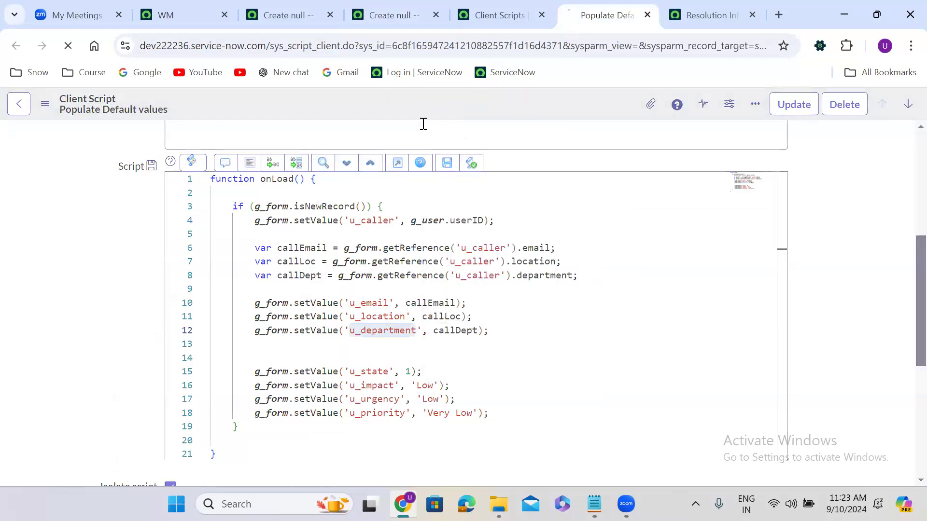
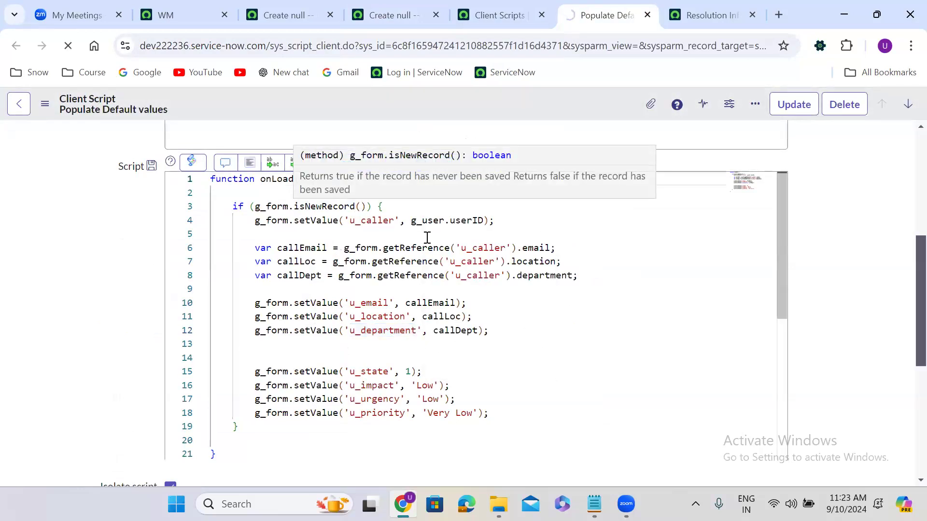
# Step: Review the u_caller getReference lines reading the caller's email, location and department properties
pyautogui.doubleClick(375, 218)
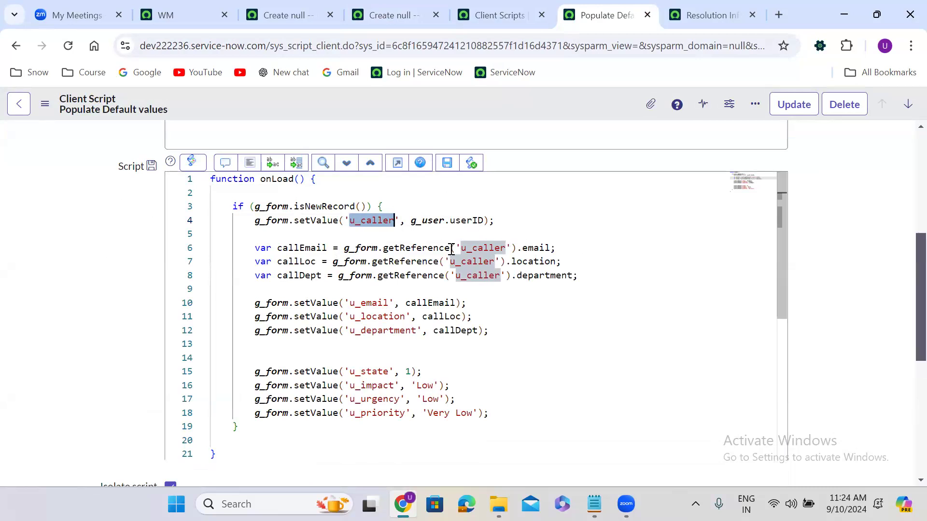
pyautogui.doubleClick(529, 248)
pyautogui.click(534, 258)
pyautogui.doubleClick(535, 260)
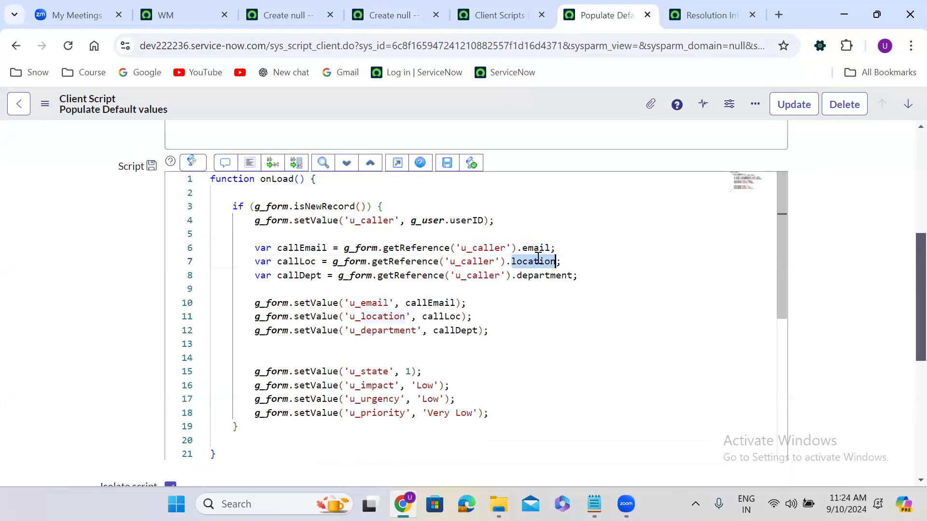
pyautogui.doubleClick(551, 273)
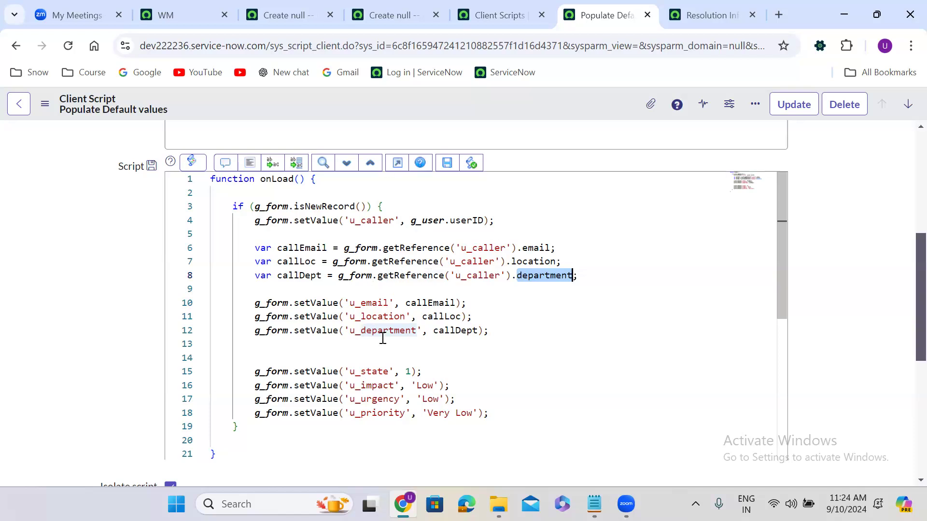
pyautogui.rightClick(449, 102)
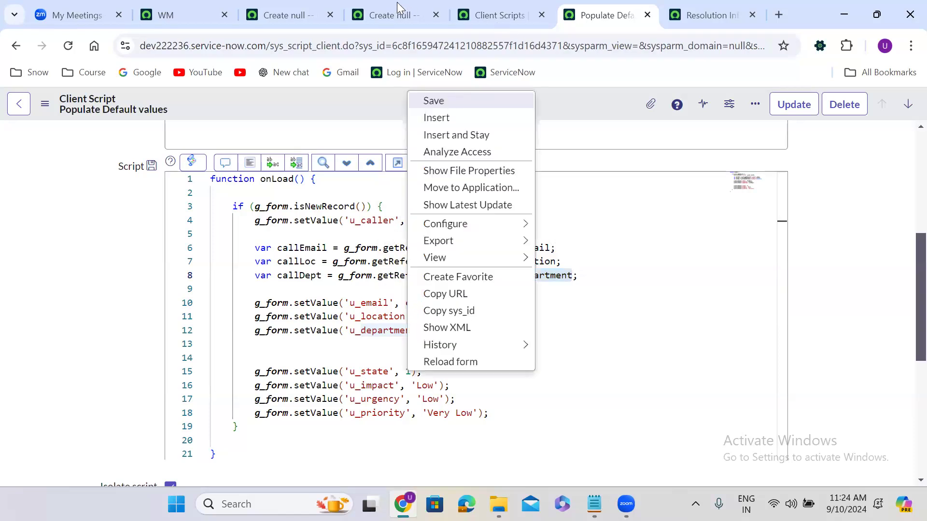
# Step: Save the client script and reload the new Finance Case form
pyautogui.click(434, 100)
pyautogui.click(394, 15)
pyautogui.click(66, 44)
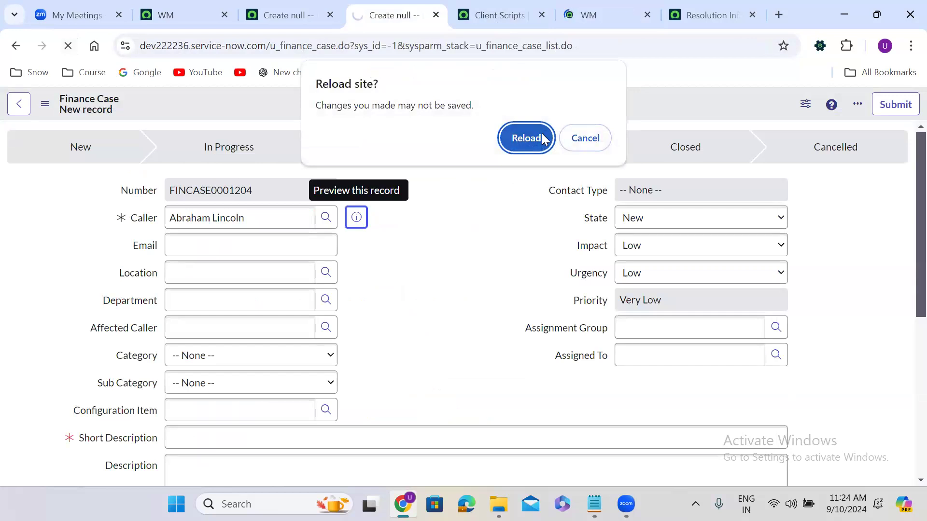
pyautogui.click(541, 134)
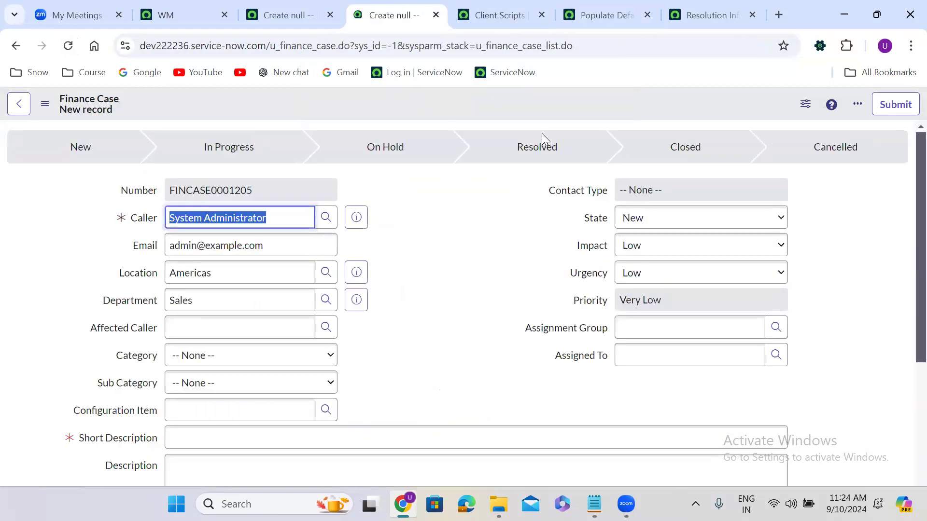
# Step: Verify Caller System Administrator with auto-filled Email, Location Americas and Department Sales
pyautogui.tripleClick(197, 247)
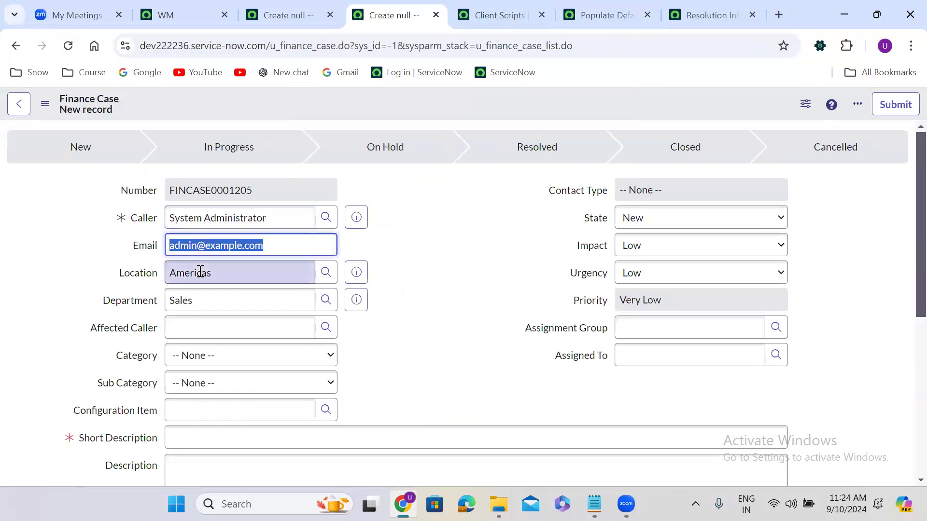
pyautogui.click(200, 271)
pyautogui.tripleClick(200, 273)
pyautogui.click(204, 290)
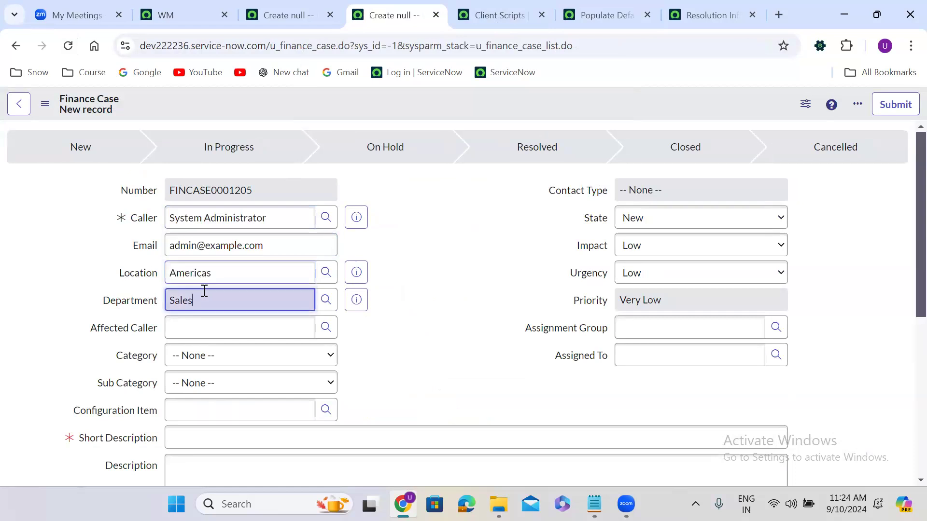
pyautogui.tripleClick(204, 291)
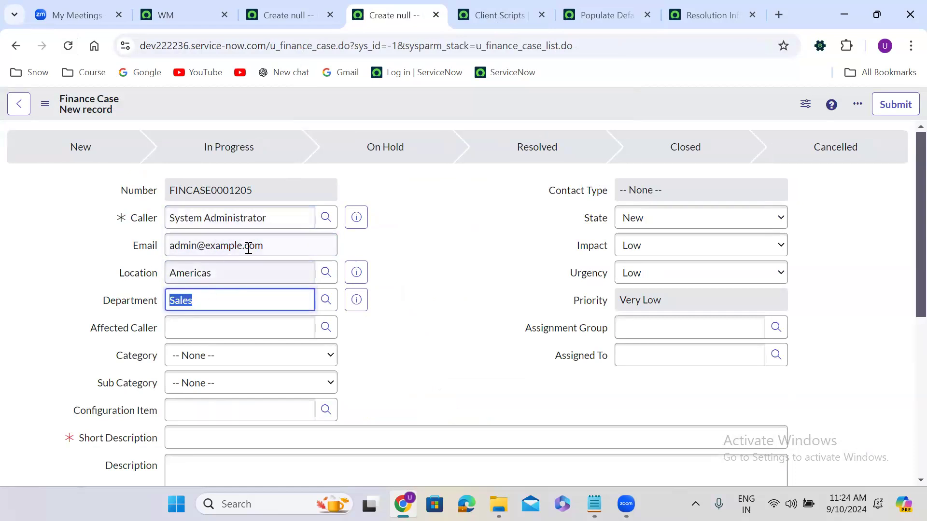
pyautogui.tripleClick(279, 217)
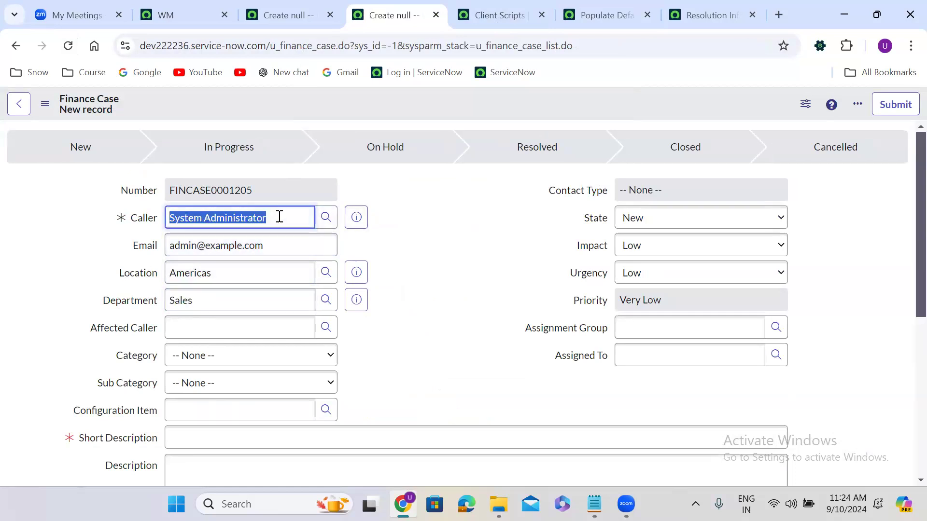
pyautogui.click(189, 12)
# Step: Open the Users list in a new tab by filtering the navigator with 'user ad'
pyautogui.click(73, 107)
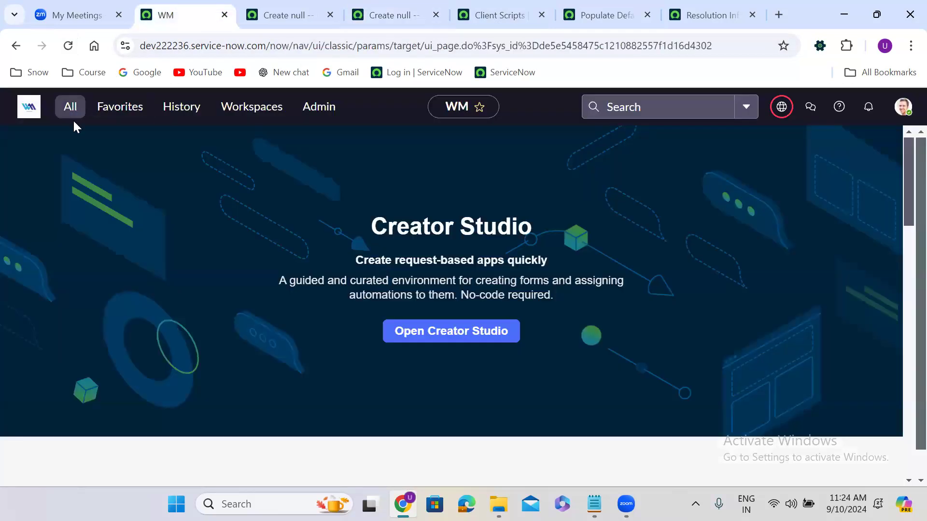
pyautogui.write('user ad')
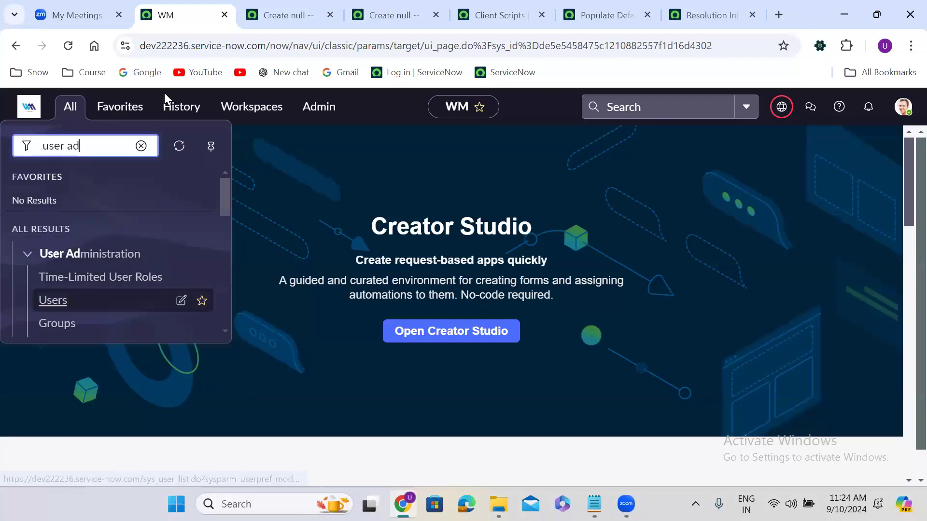
pyautogui.rightClick(67, 299)
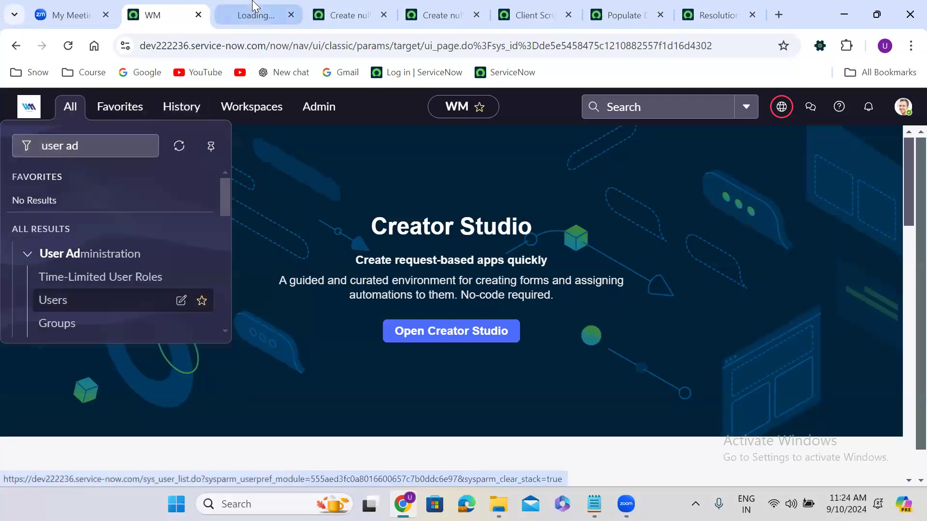
pyautogui.click(252, 11)
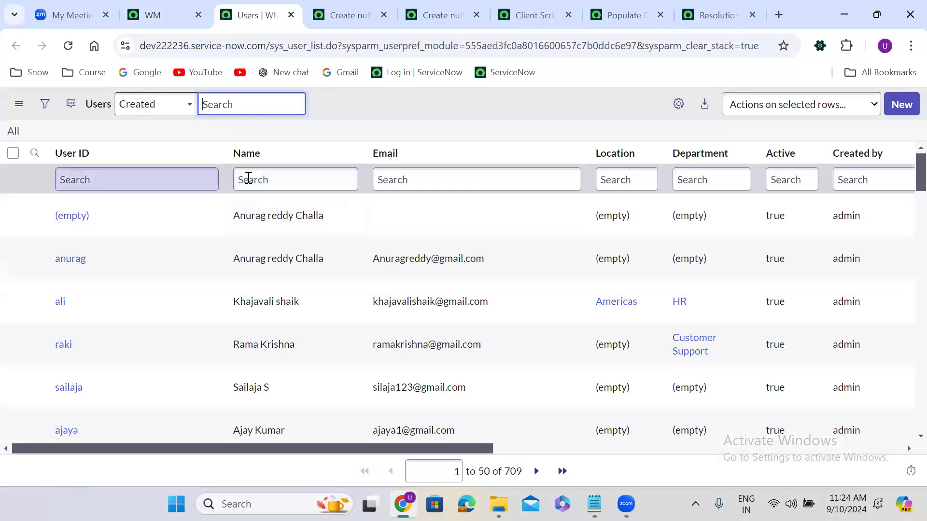
# Step: Filter Users by the demo caller's name and open their record in a new tab
pyautogui.click(248, 178)
pyautogui.write('ab')
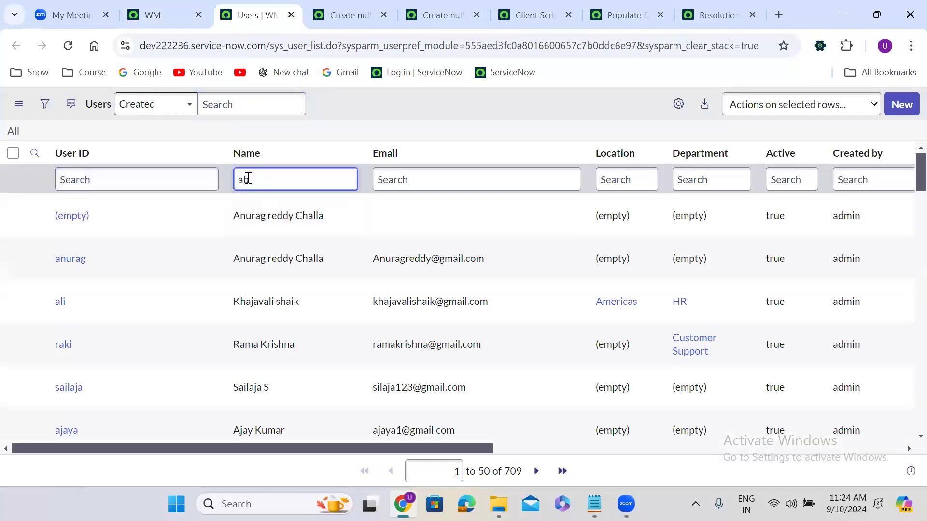
pyautogui.write('raham')
pyautogui.press('Return')
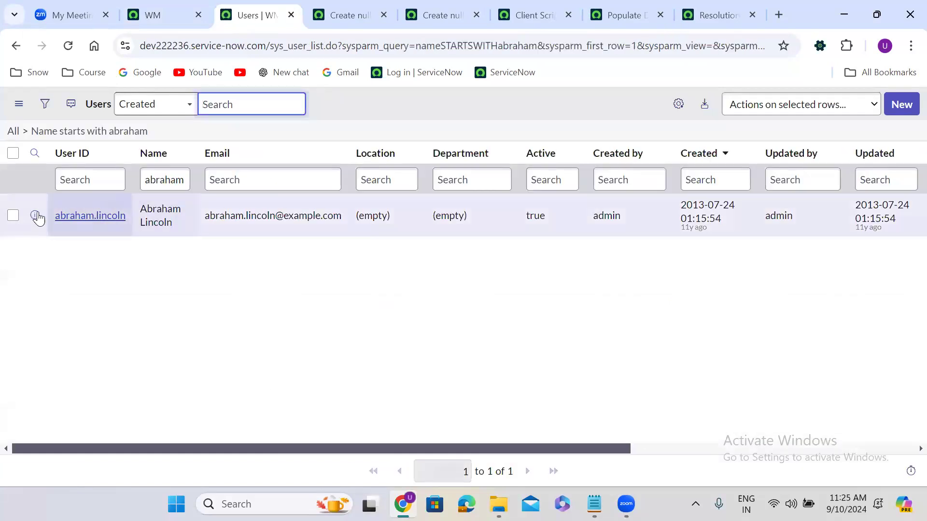
pyautogui.rightClick(38, 218)
pyautogui.click(111, 227)
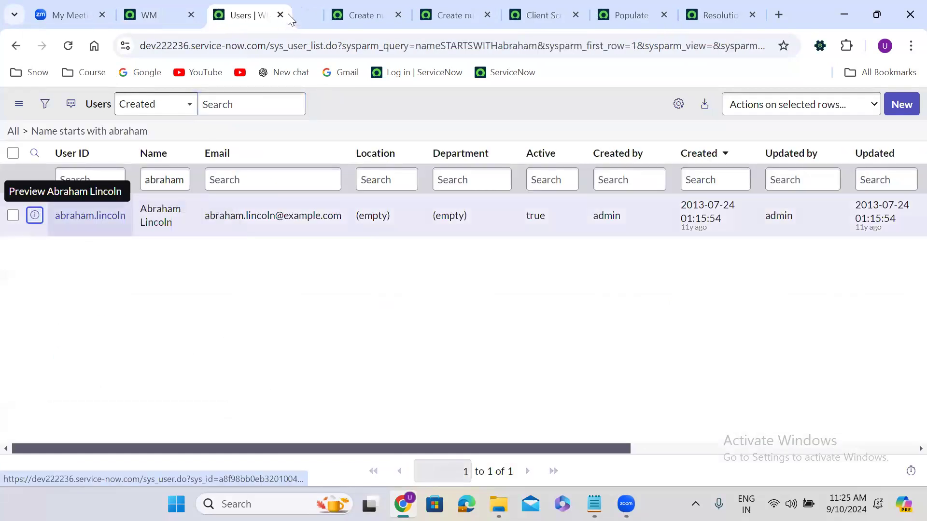
pyautogui.click(306, 12)
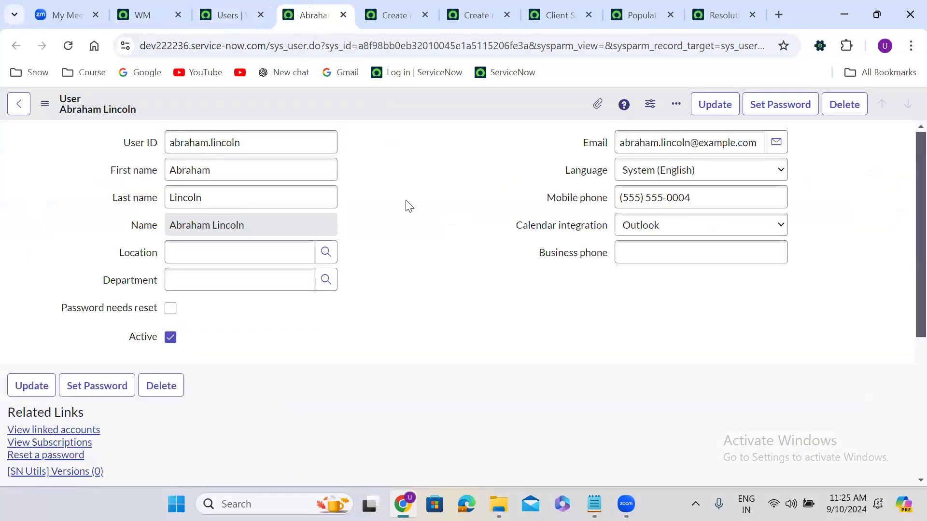
# Step: Review the demo caller's assigned roles in the Roles editor, cancelling without changes
pyautogui.scroll(-5, 408, 206)
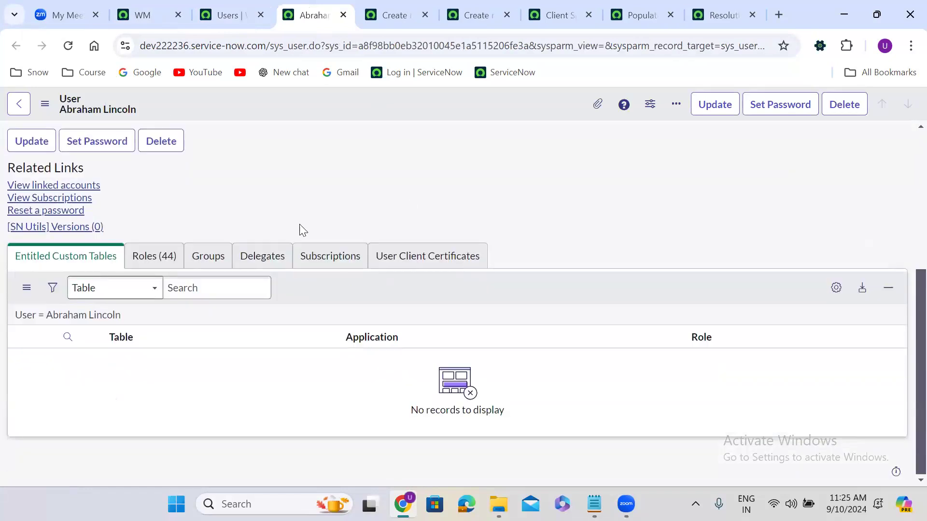
pyautogui.click(161, 261)
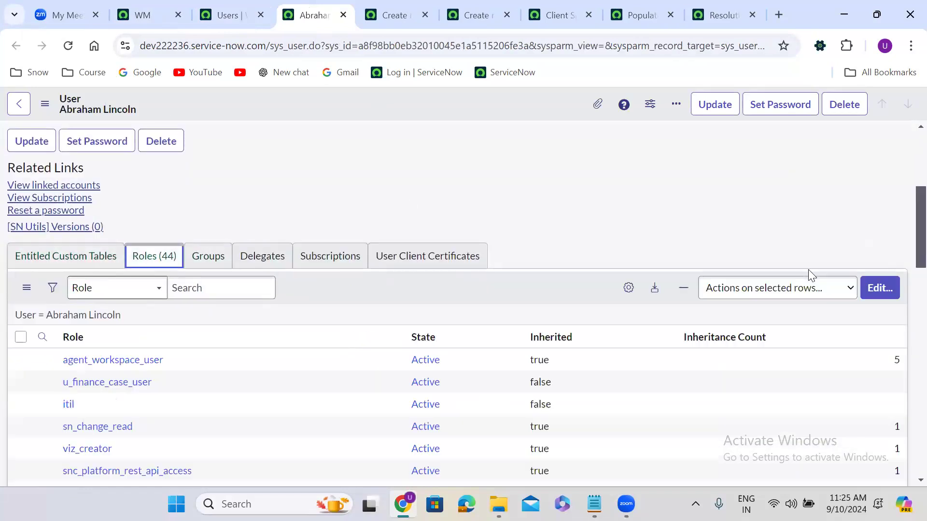
pyautogui.click(880, 288)
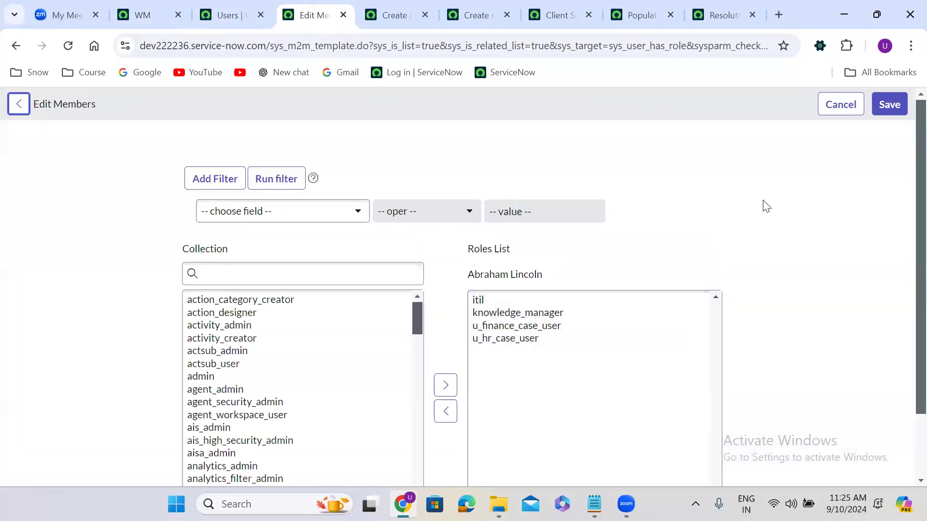
pyautogui.click(847, 113)
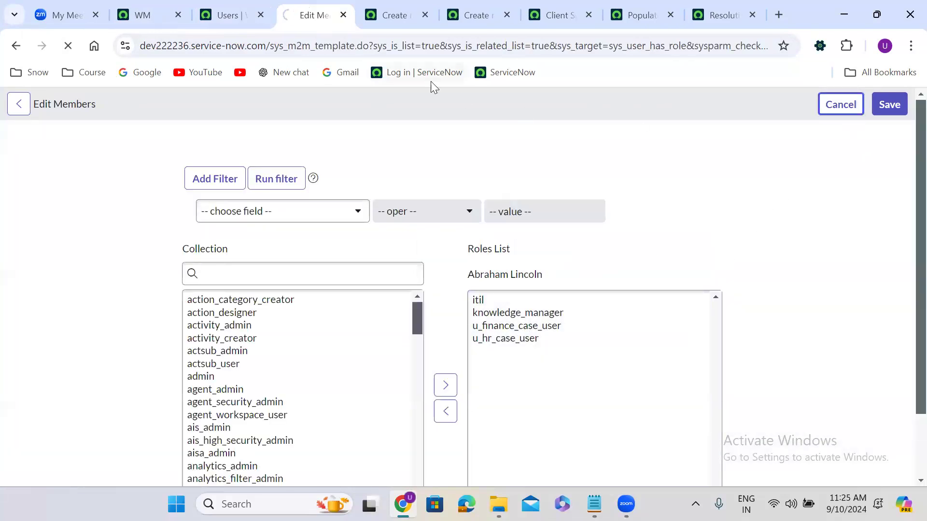
pyautogui.click(141, 15)
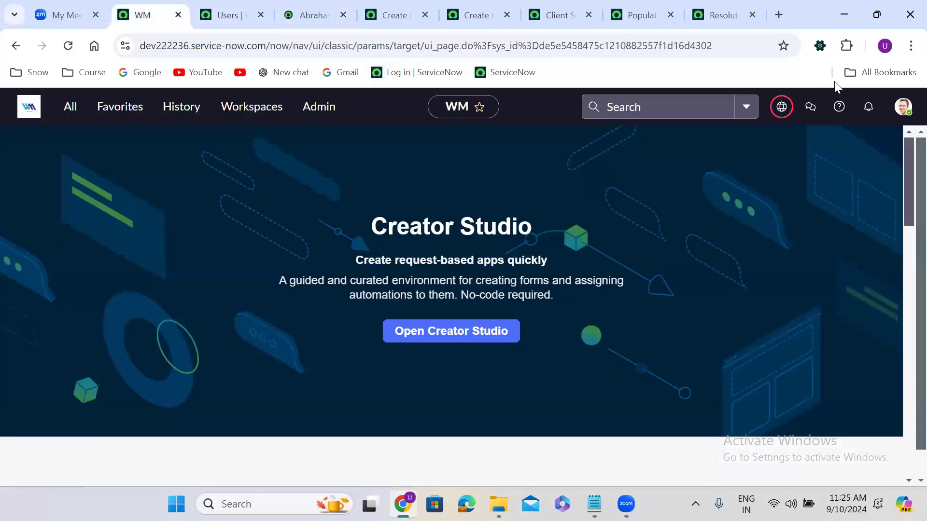
# Step: Impersonate the demo caller from the account menu
pyautogui.click(903, 106)
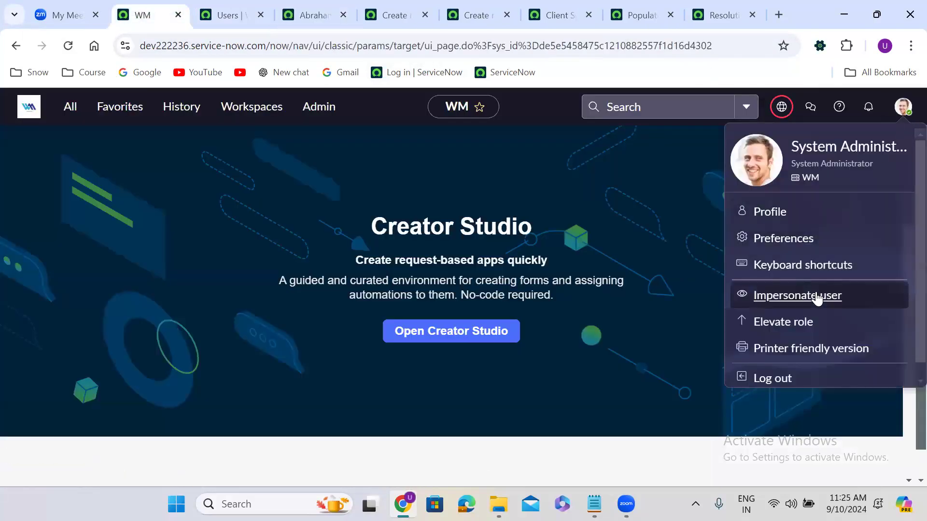
pyautogui.click(770, 295)
pyautogui.click(482, 315)
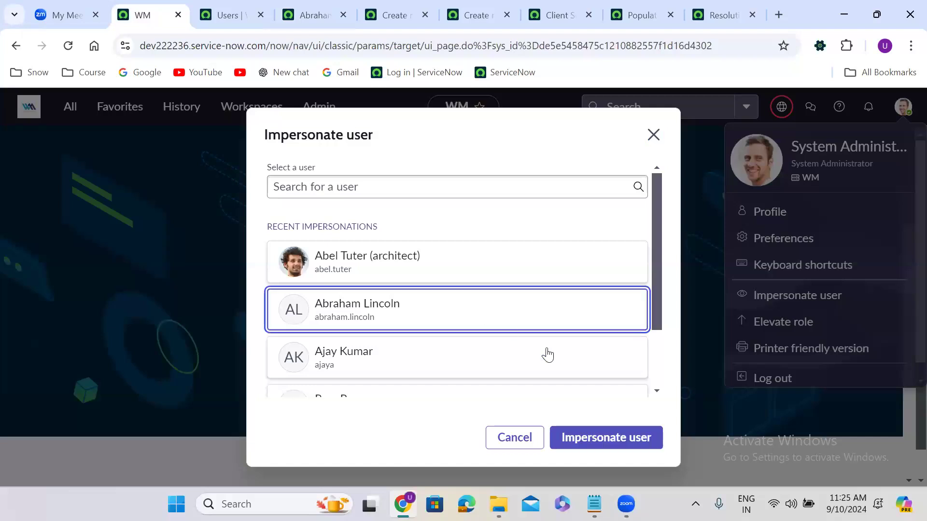
pyautogui.click(622, 435)
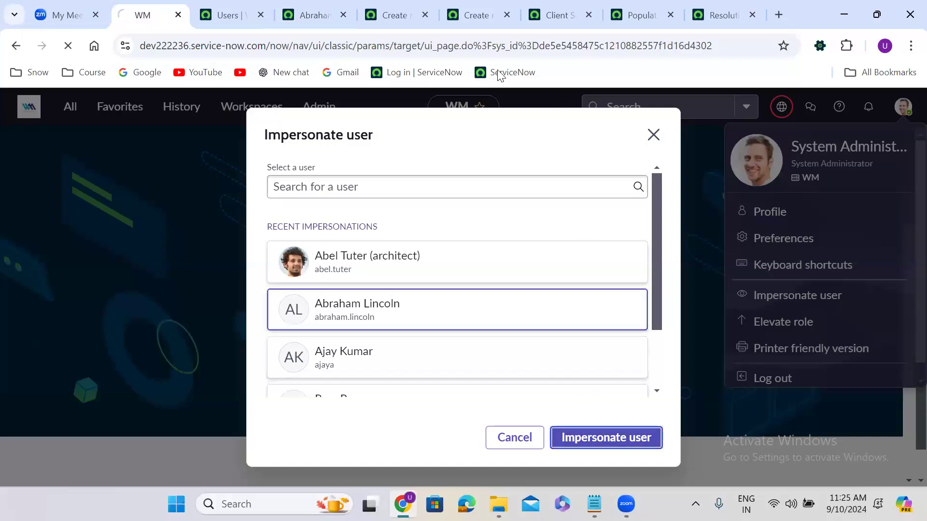
# Step: Reload the Finance Case and confirm the caller preview shows empty Location and Department
pyautogui.click(471, 9)
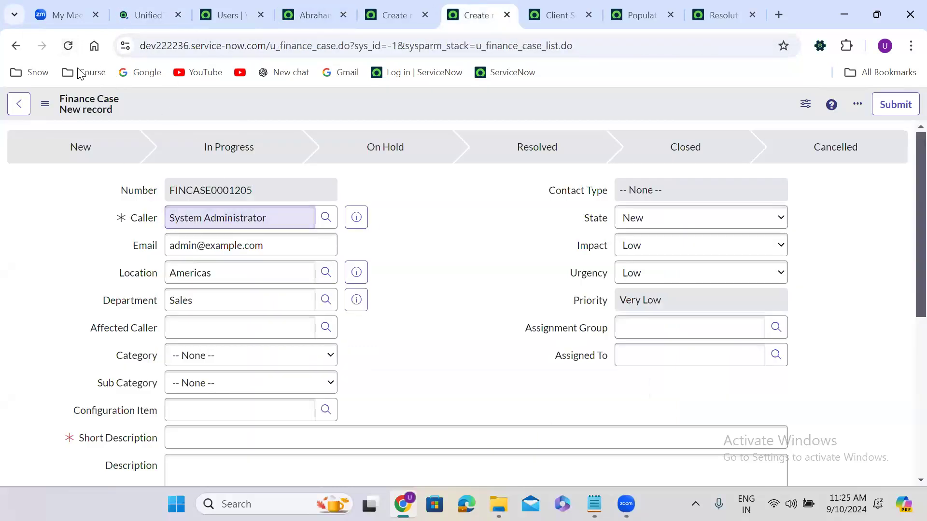
pyautogui.click(68, 46)
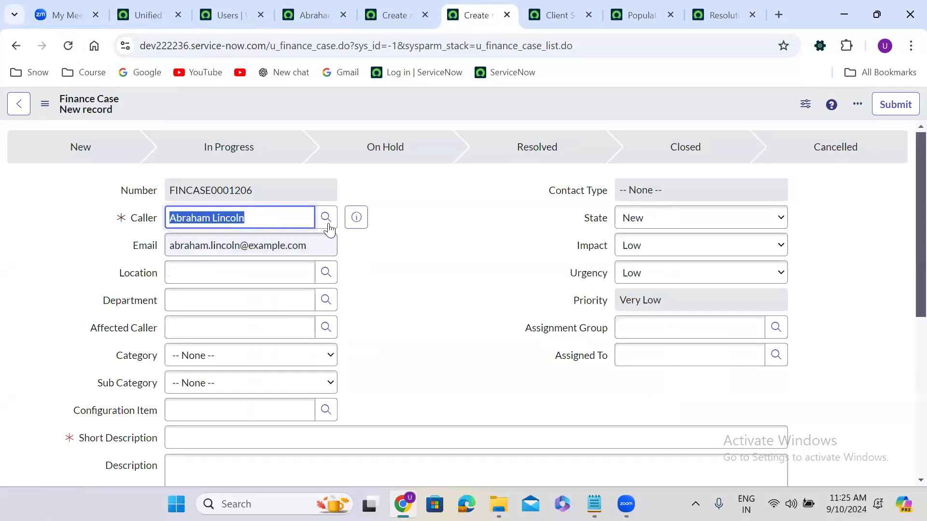
pyautogui.click(357, 219)
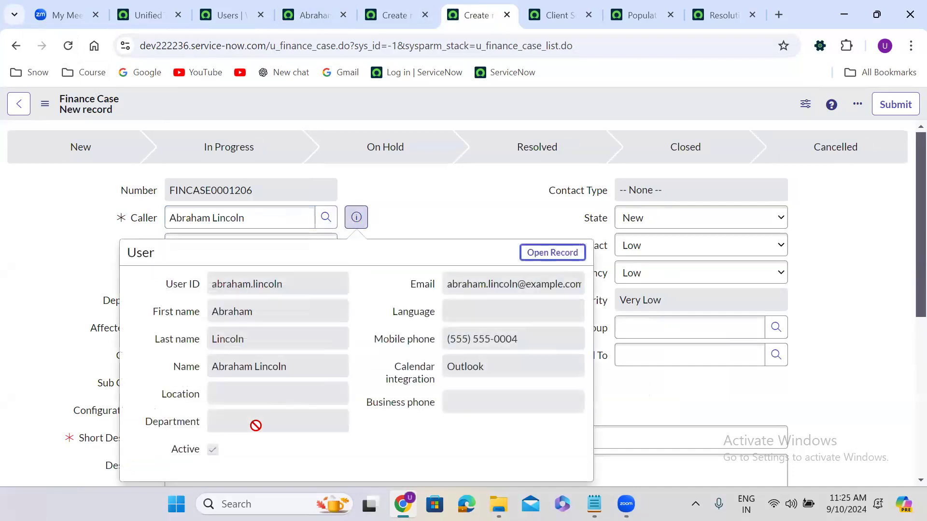
pyautogui.click(236, 390)
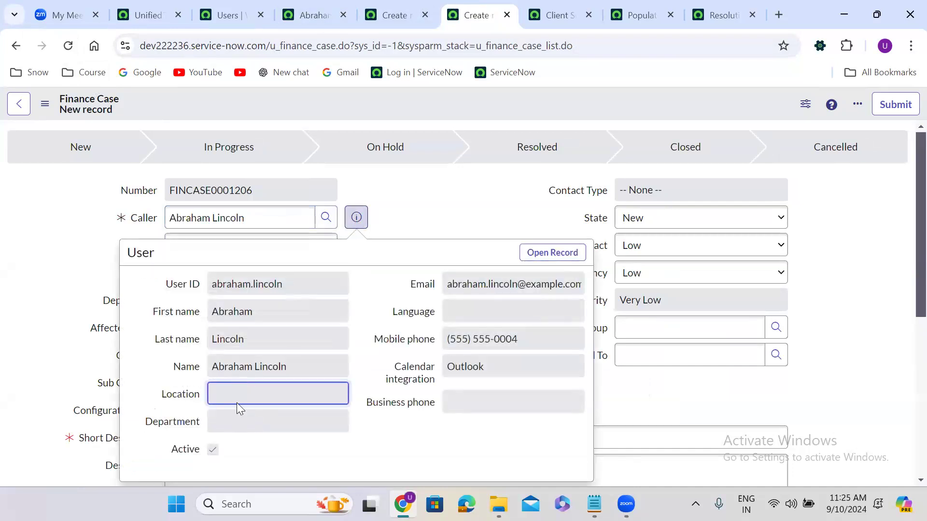
pyautogui.click(237, 411)
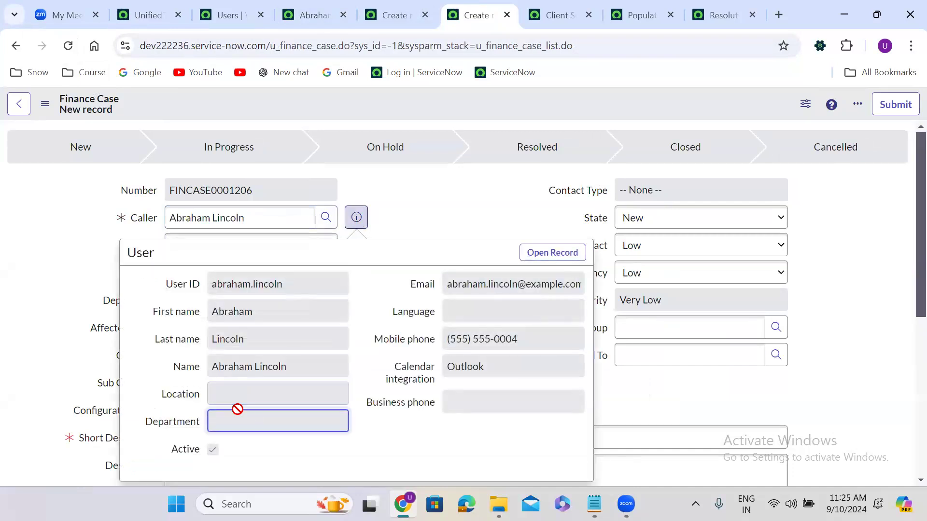
pyautogui.click(430, 203)
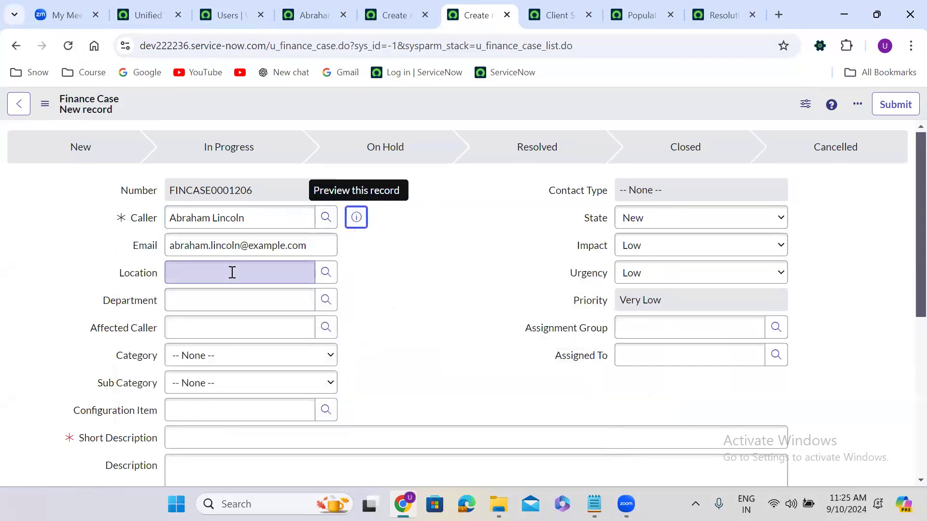
pyautogui.click(237, 21)
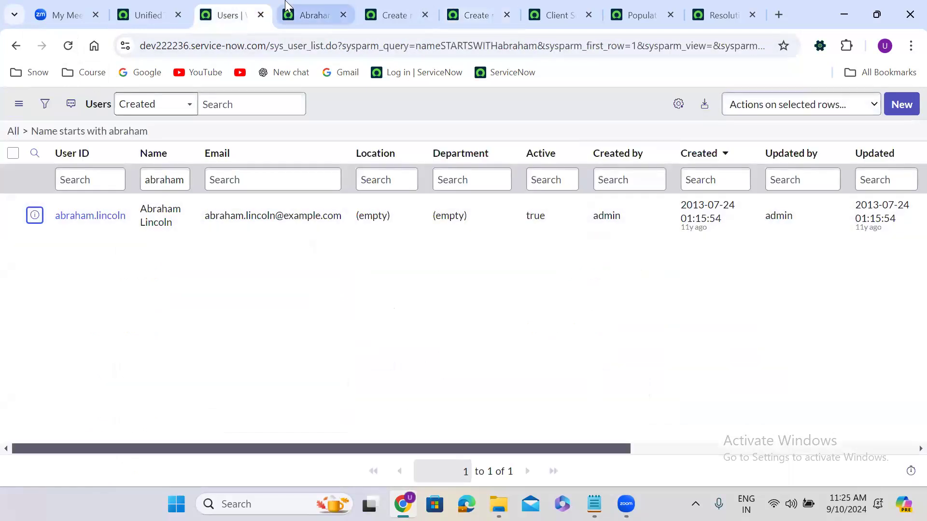
# Step: End the current impersonation from the account menu
pyautogui.click(145, 15)
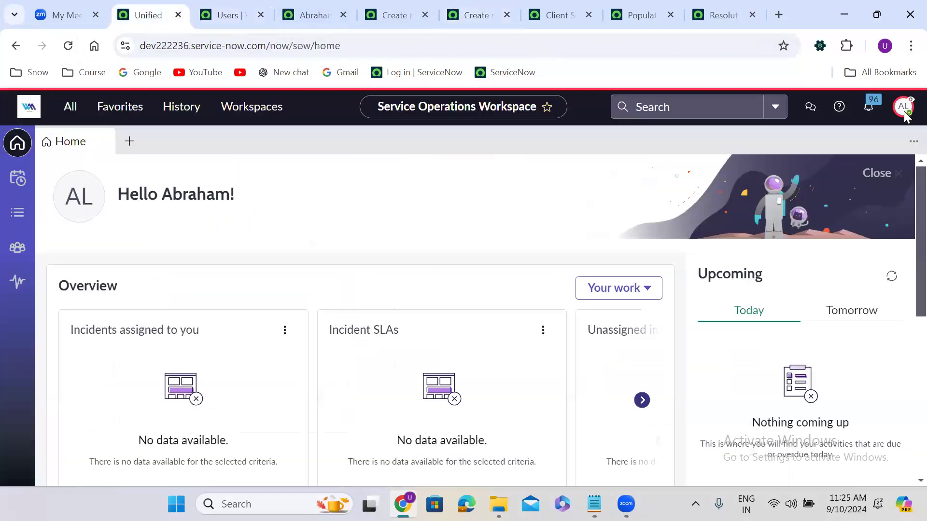
pyautogui.click(903, 107)
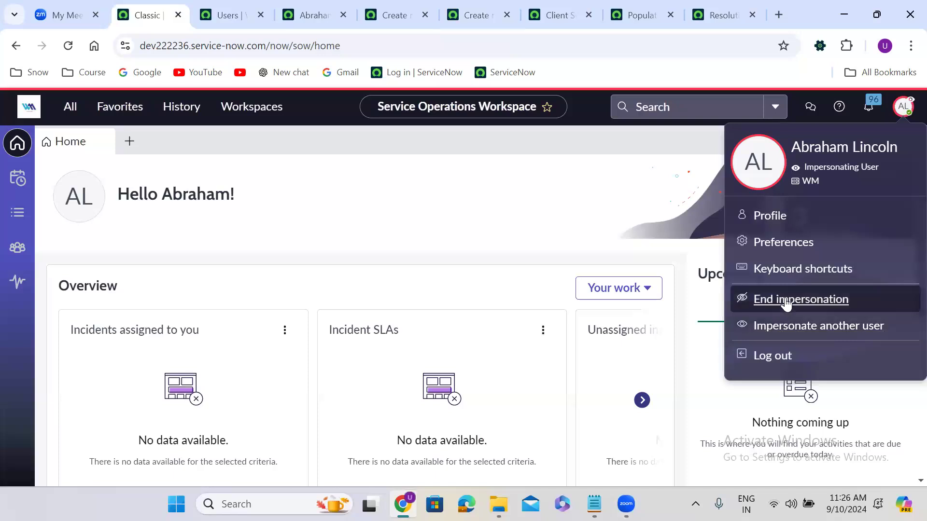
pyautogui.click(786, 302)
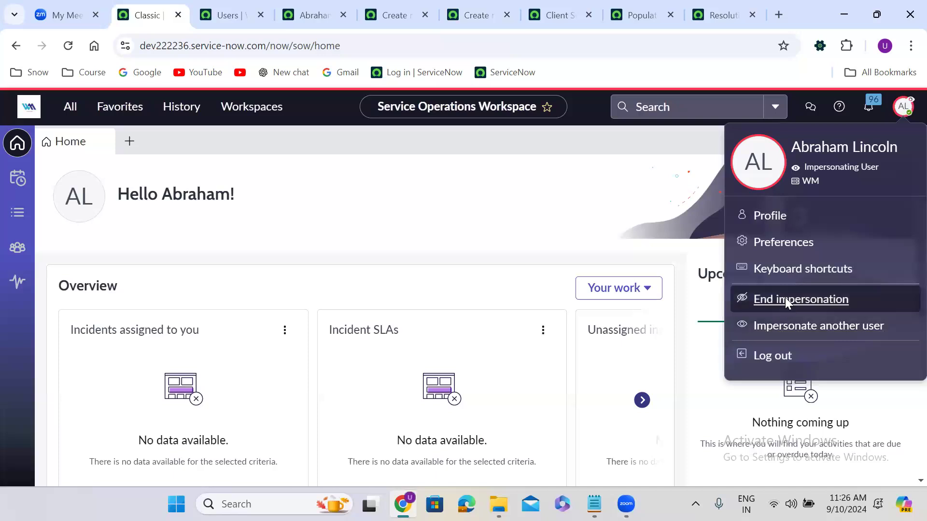
# Step: Filter Users by the architect user's name, open their record in a new tab, and reach the Roles list
pyautogui.click(232, 12)
pyautogui.doubleClick(161, 186)
pyautogui.write('abe')
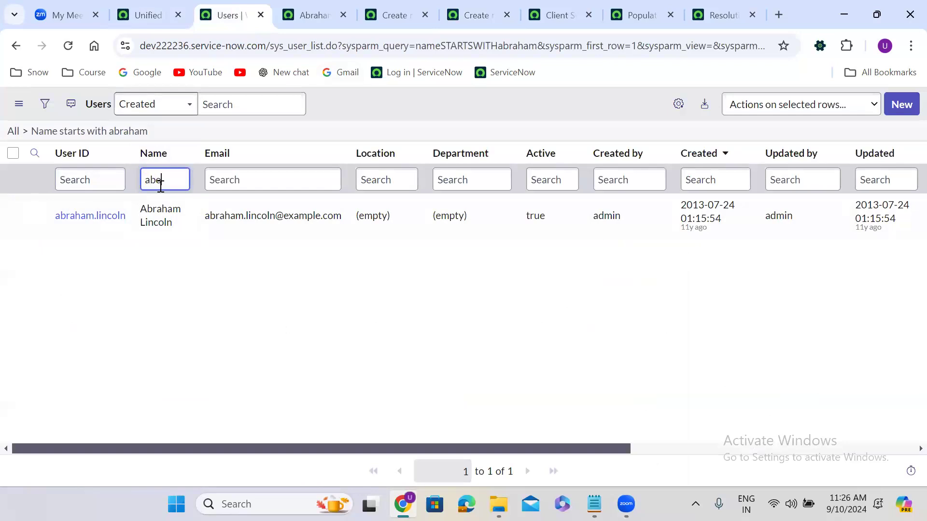
pyautogui.write('l t')
pyautogui.press('Return')
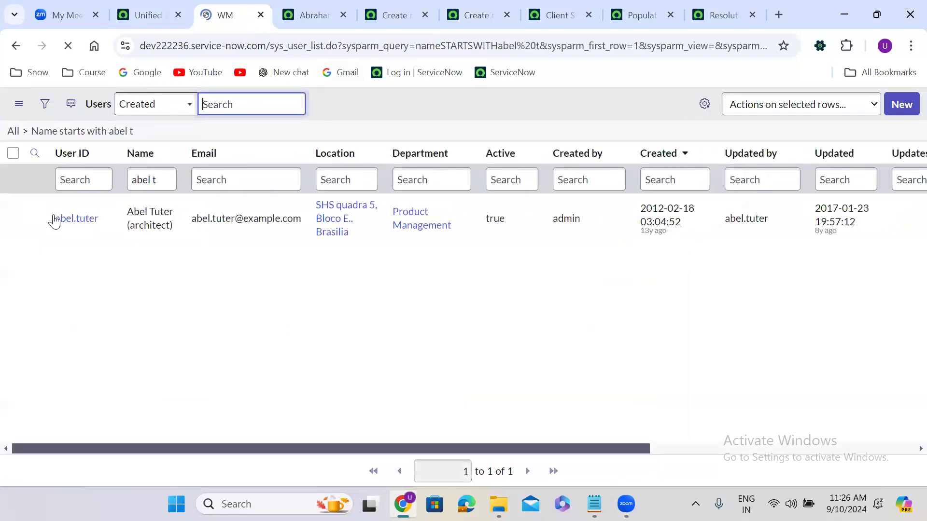
pyautogui.rightClick(35, 218)
pyautogui.click(101, 232)
pyautogui.click(280, 13)
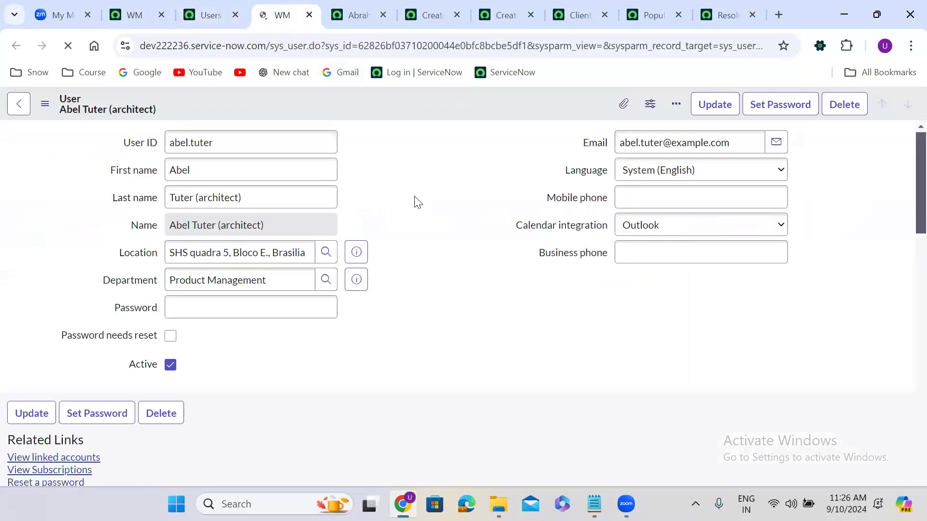
pyautogui.scroll(-1, 728, 232)
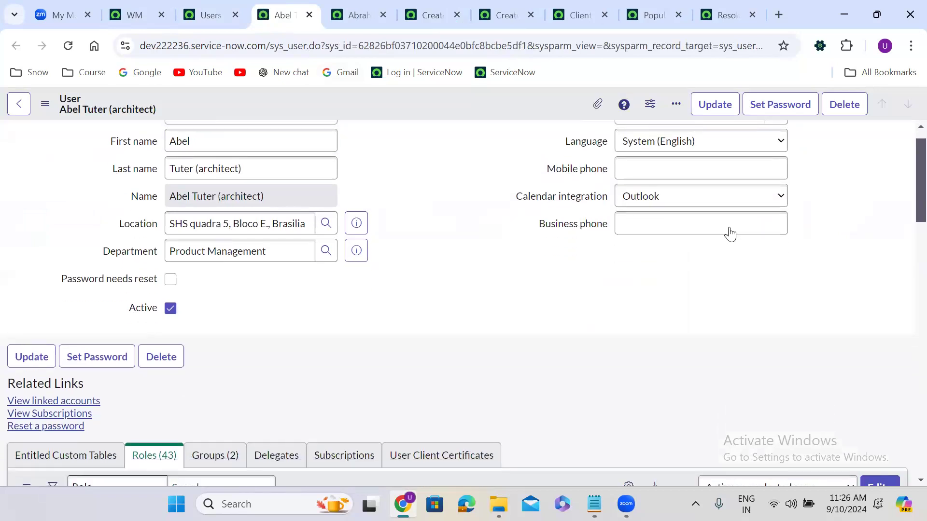
pyautogui.scroll(-5, 878, 227)
pyautogui.click(878, 225)
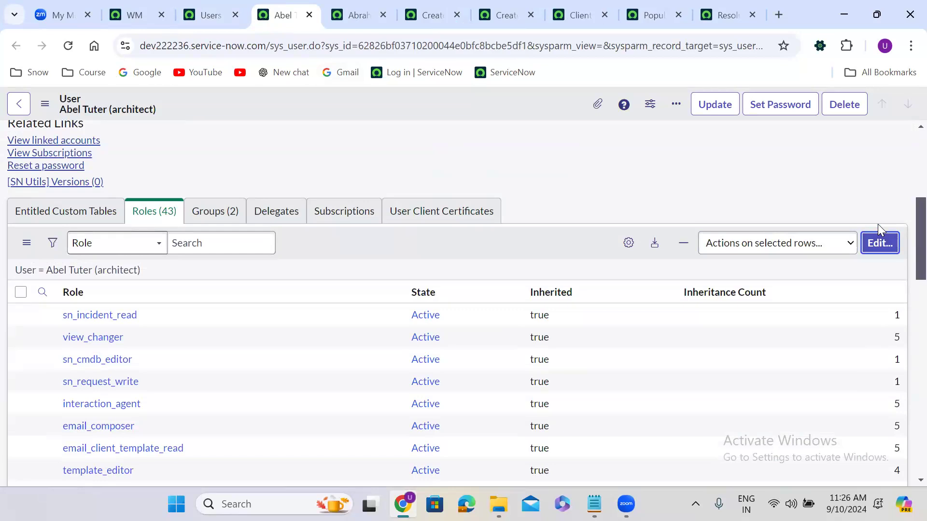
# Step: Add the u_finance_case_user role to the architect user and save, raising roles to 44
pyautogui.click(889, 239)
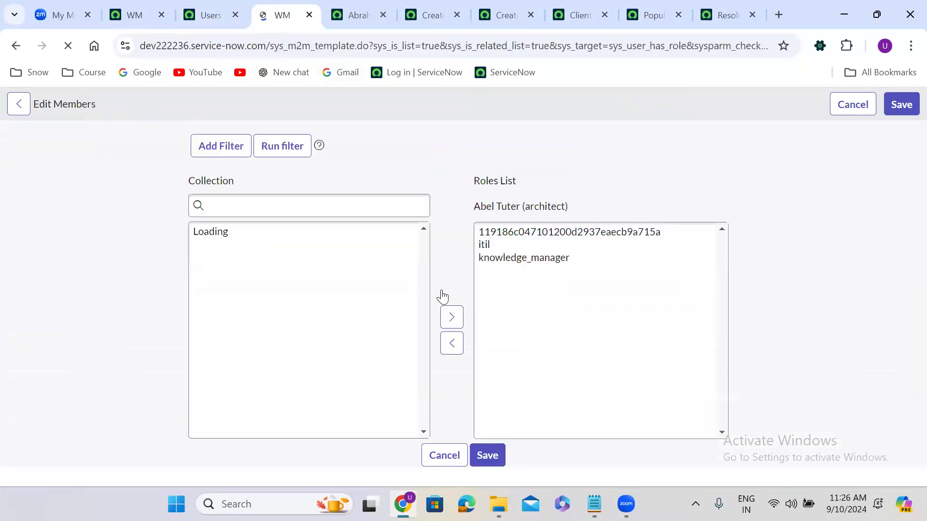
pyautogui.click(294, 281)
pyautogui.write('u_fi')
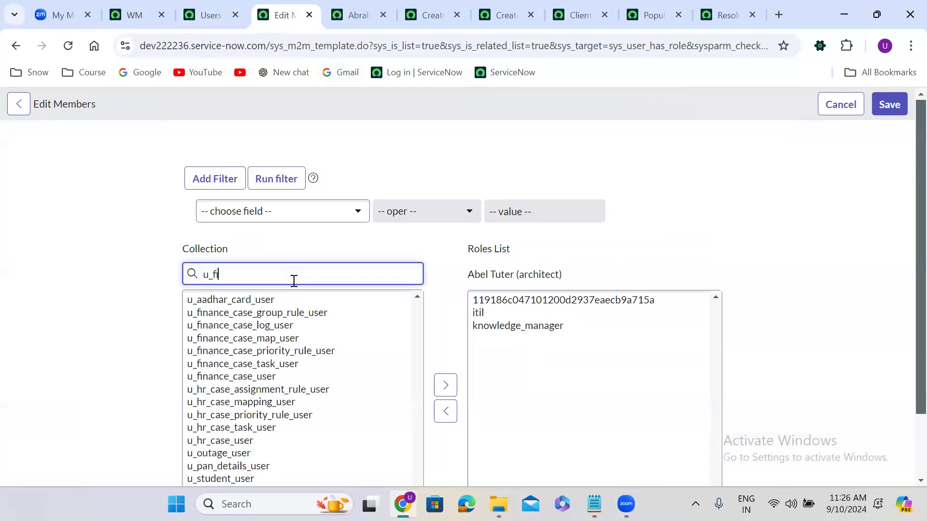
pyautogui.write('nance')
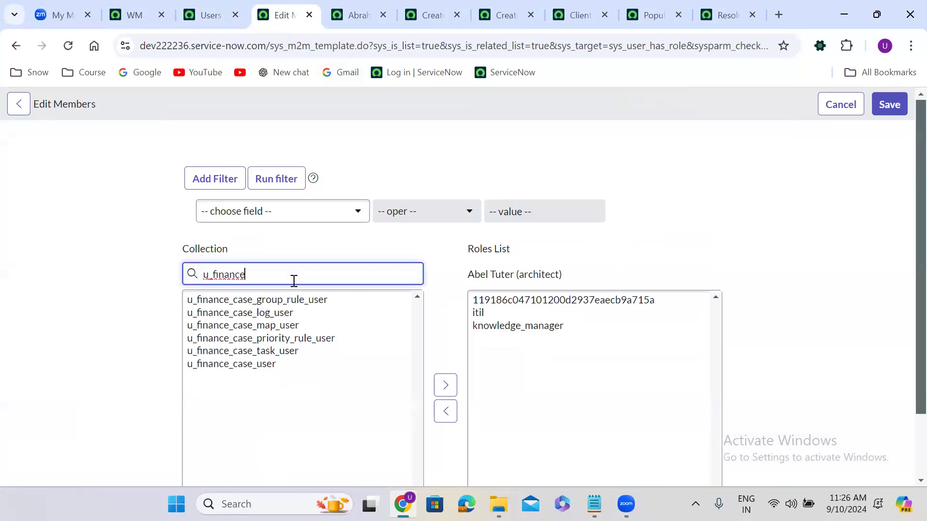
pyautogui.click(265, 365)
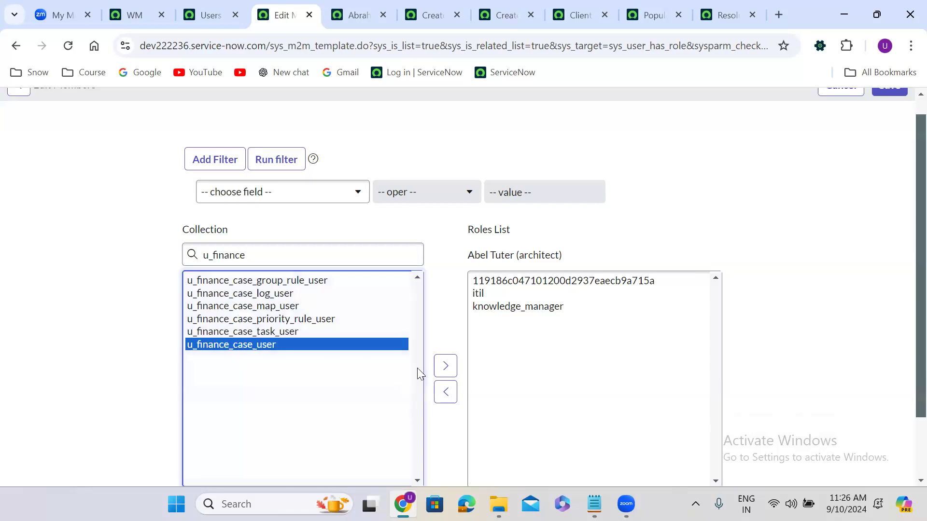
pyautogui.click(440, 366)
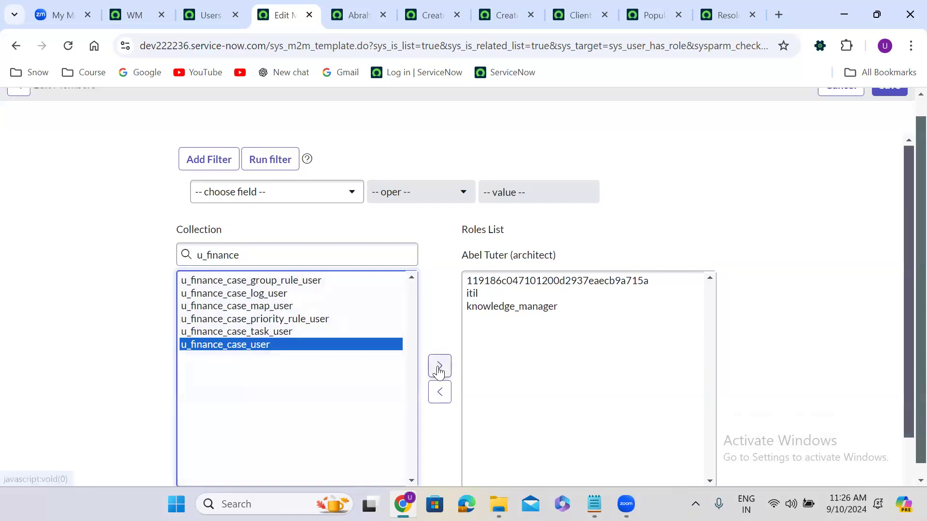
pyautogui.scroll(1, 907, 111)
pyautogui.click(890, 104)
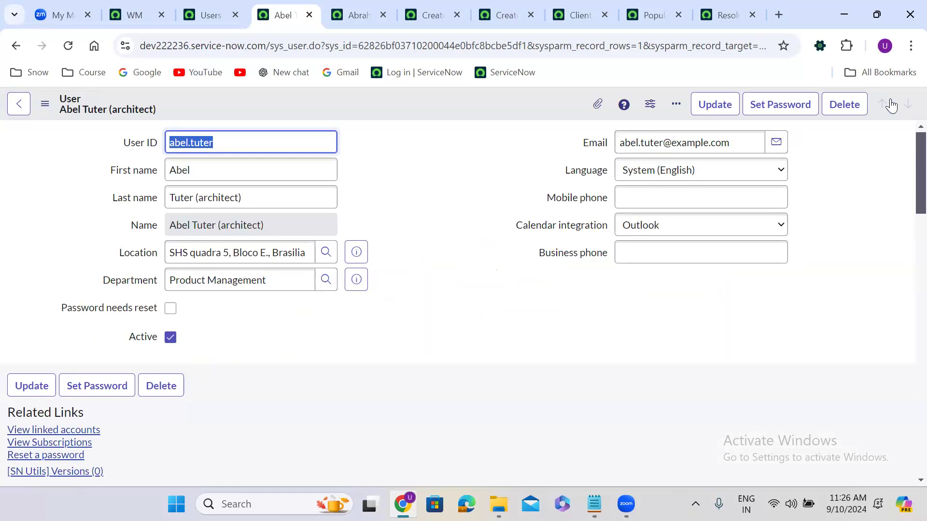
pyautogui.scroll(-5, 410, 339)
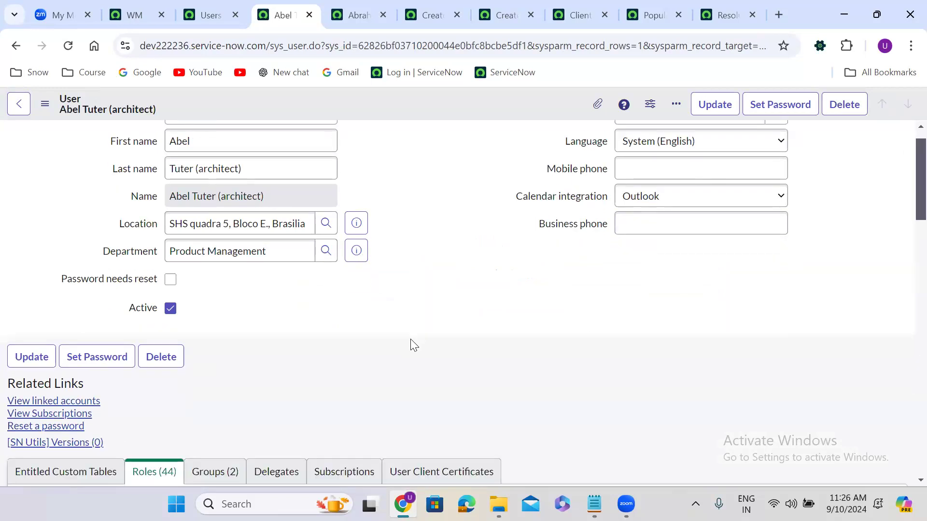
pyautogui.scroll(5, 410, 339)
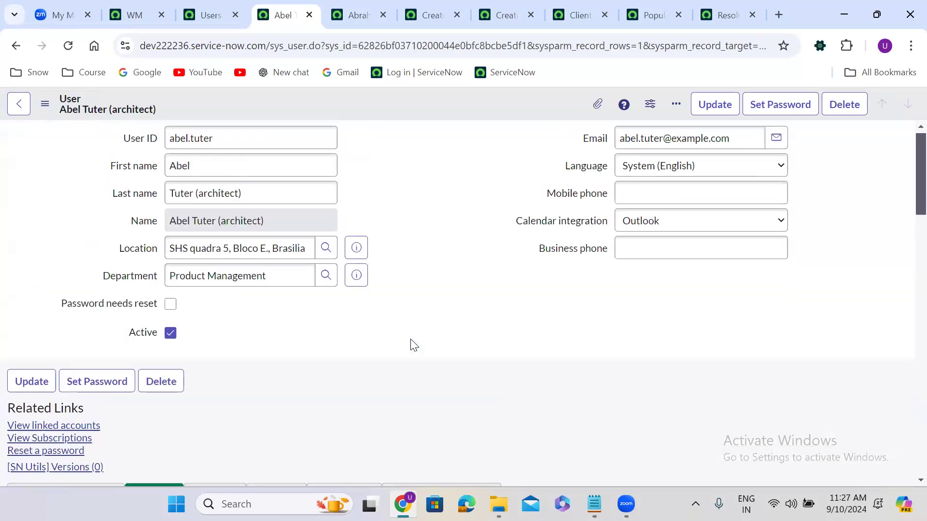
# Step: Impersonate the architect user via the account menu's user search
pyautogui.click(153, 11)
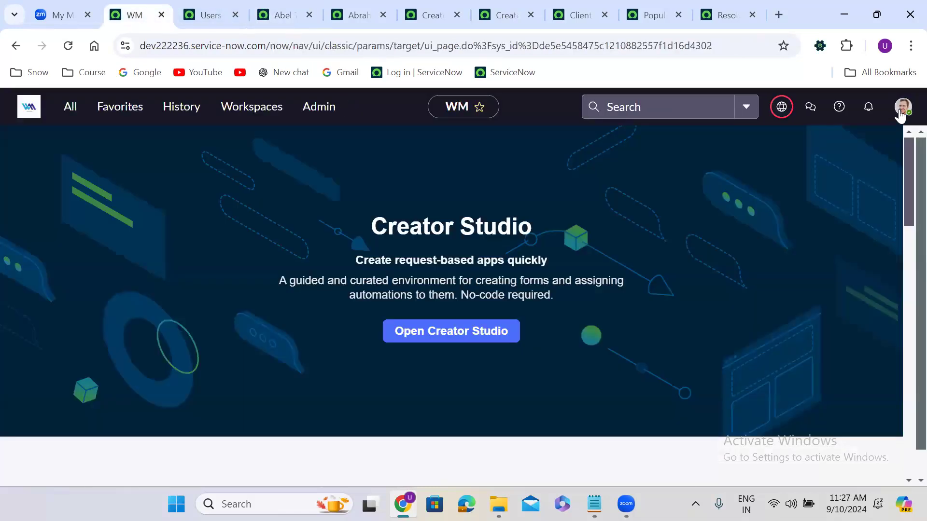
pyautogui.click(900, 111)
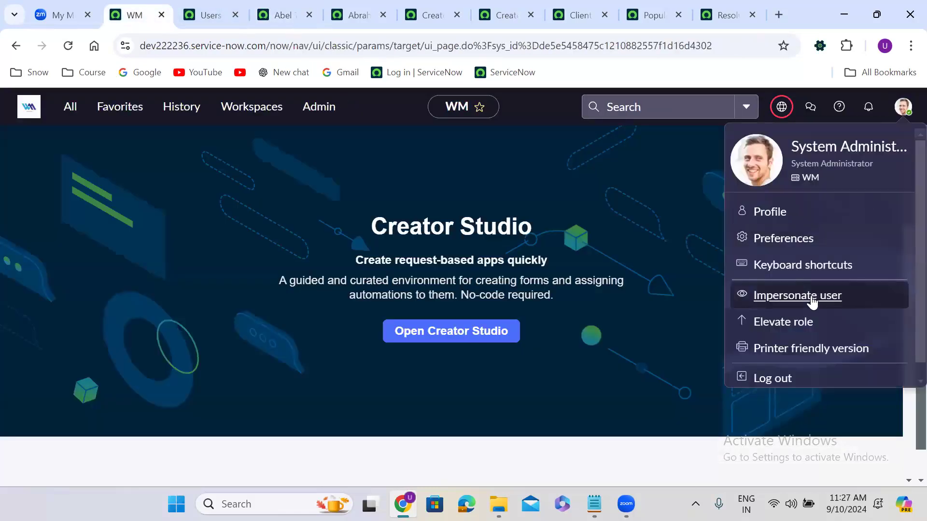
pyautogui.click(811, 295)
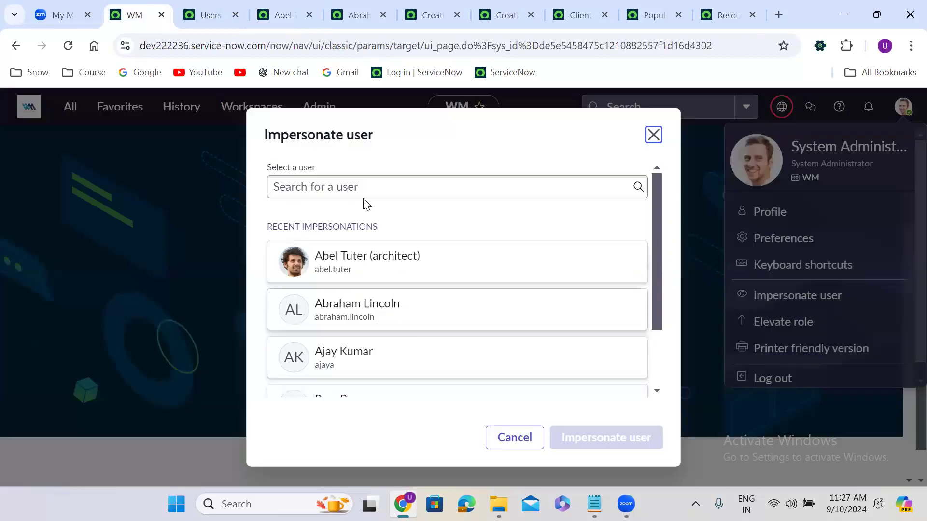
pyautogui.click(360, 192)
pyautogui.write('abel')
pyautogui.click(378, 215)
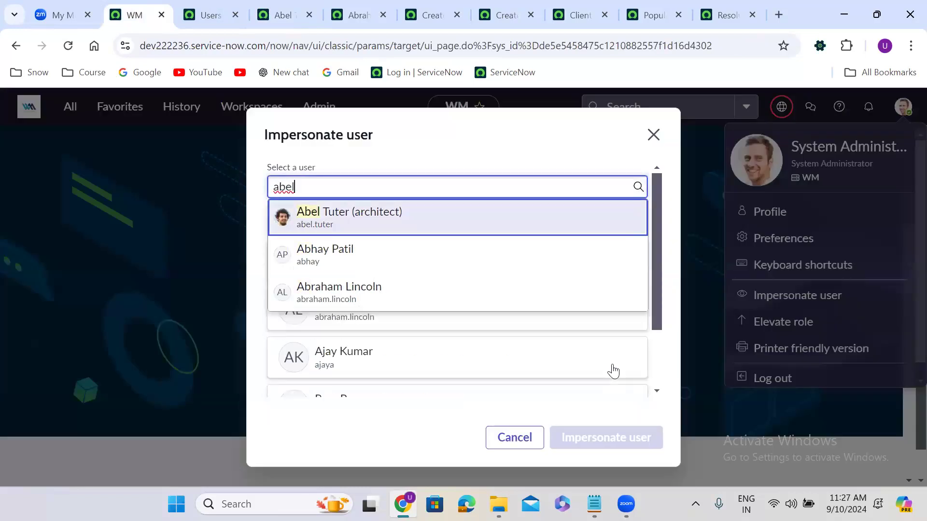
pyautogui.click(640, 426)
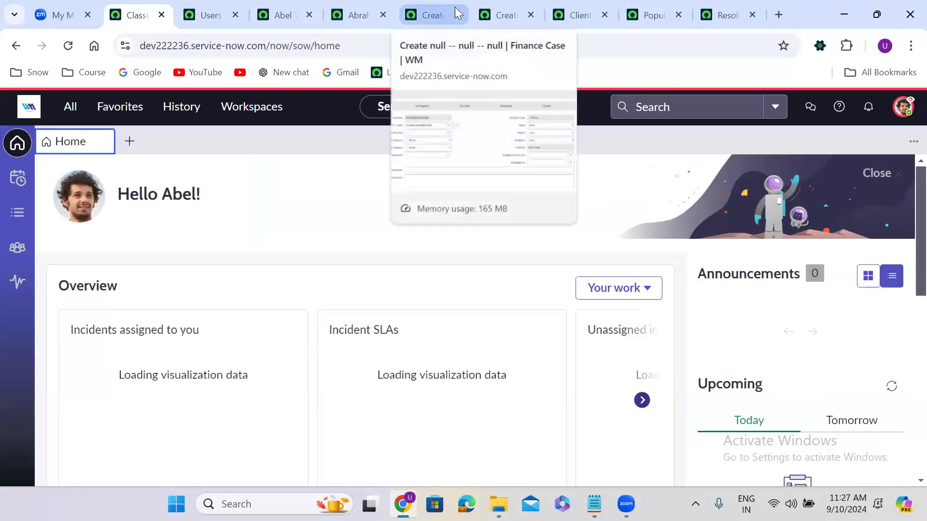
# Step: Reload the Finance Case as the architect and check Email, Location and Product Management department
pyautogui.click(502, 14)
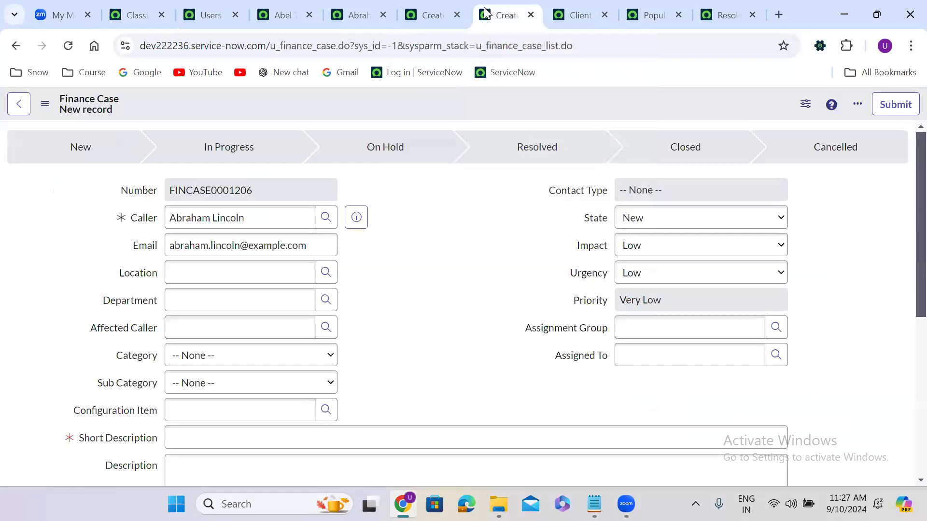
pyautogui.click(68, 45)
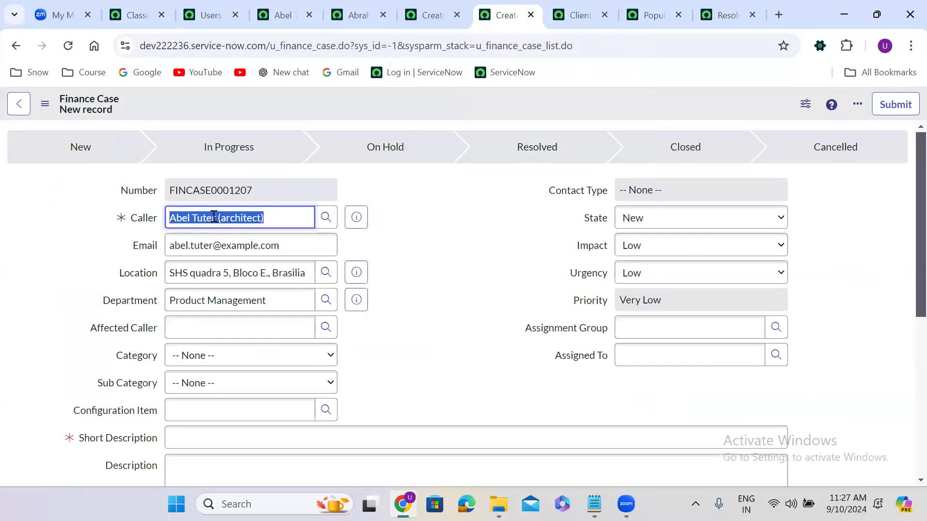
pyautogui.doubleClick(240, 246)
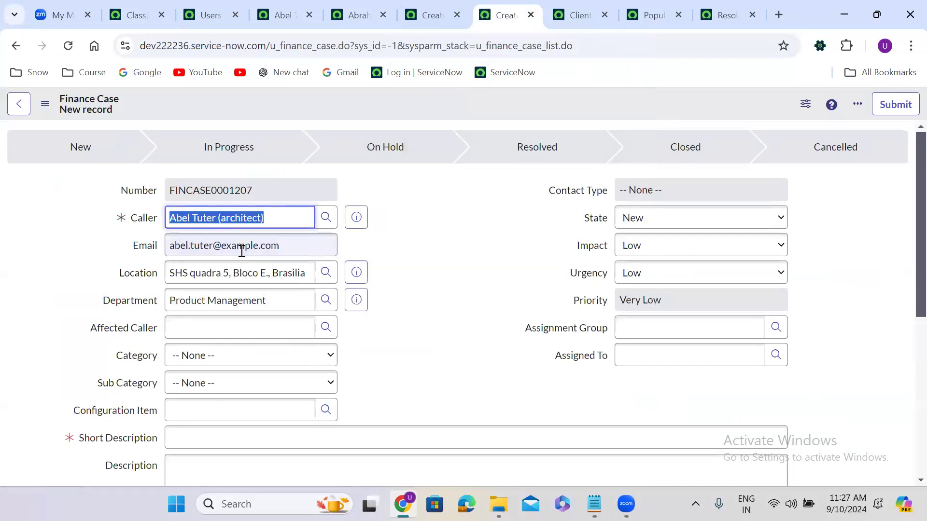
pyautogui.tripleClick(259, 276)
pyautogui.tripleClick(245, 303)
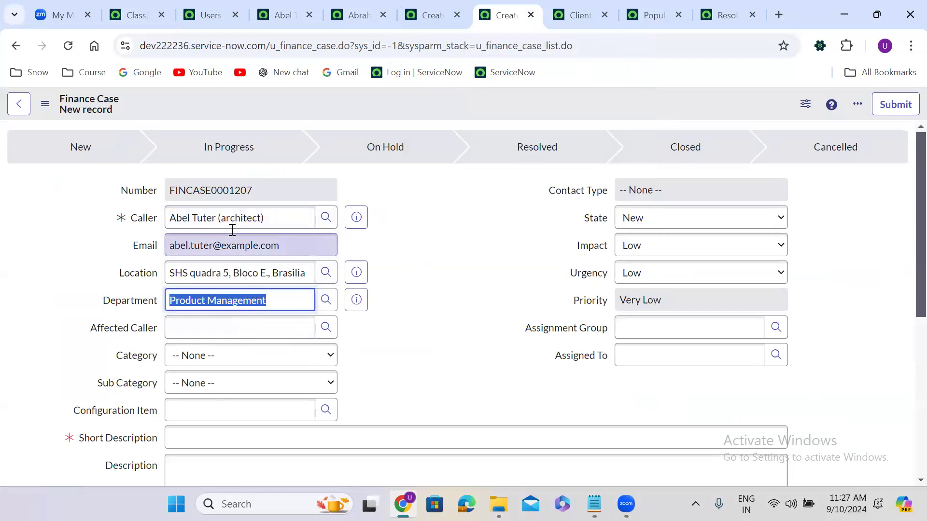
pyautogui.click(651, 4)
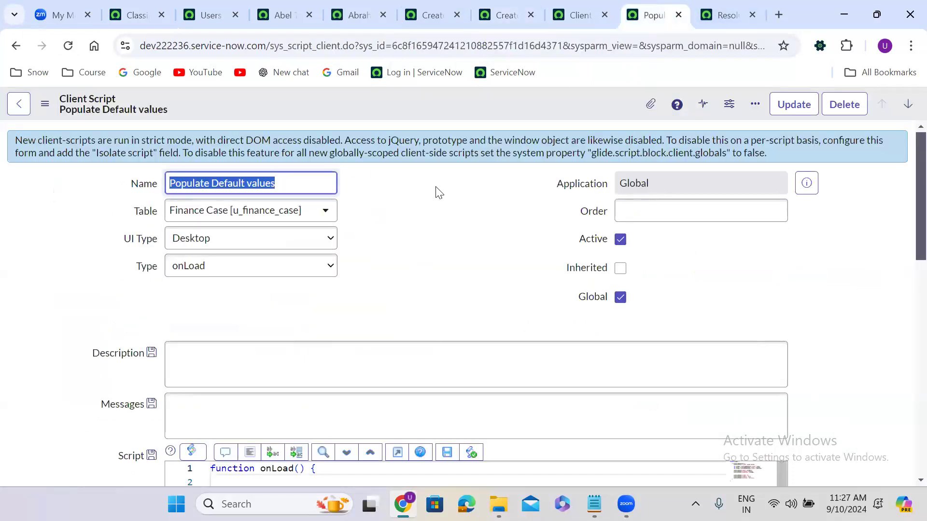
# Step: Review the u_caller references and getReference calls in the Populate Default values script
pyautogui.click(394, 275)
pyautogui.scroll(-7, 396, 273)
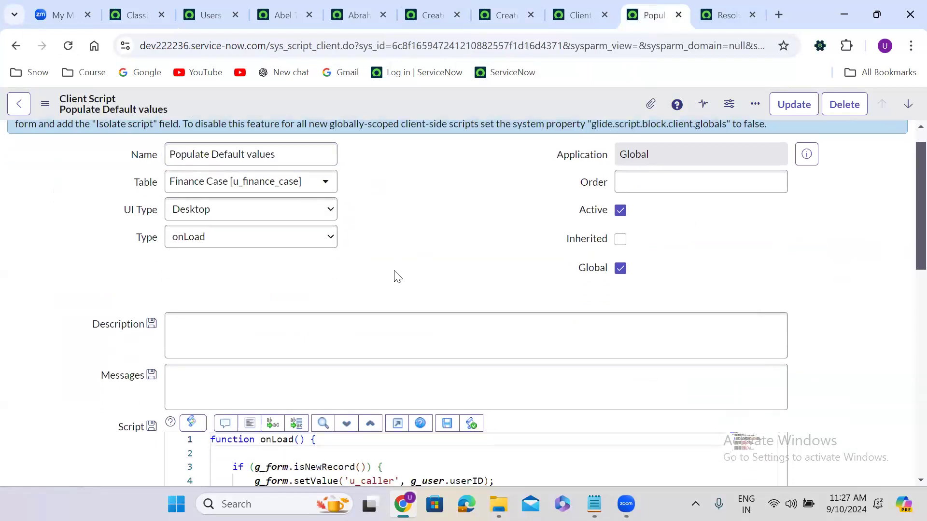
pyautogui.doubleClick(378, 191)
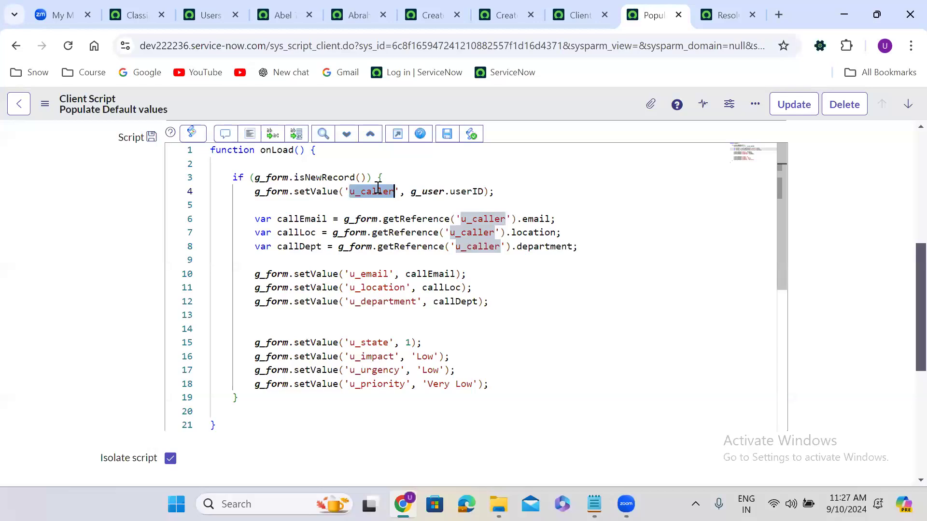
pyautogui.doubleClick(405, 219)
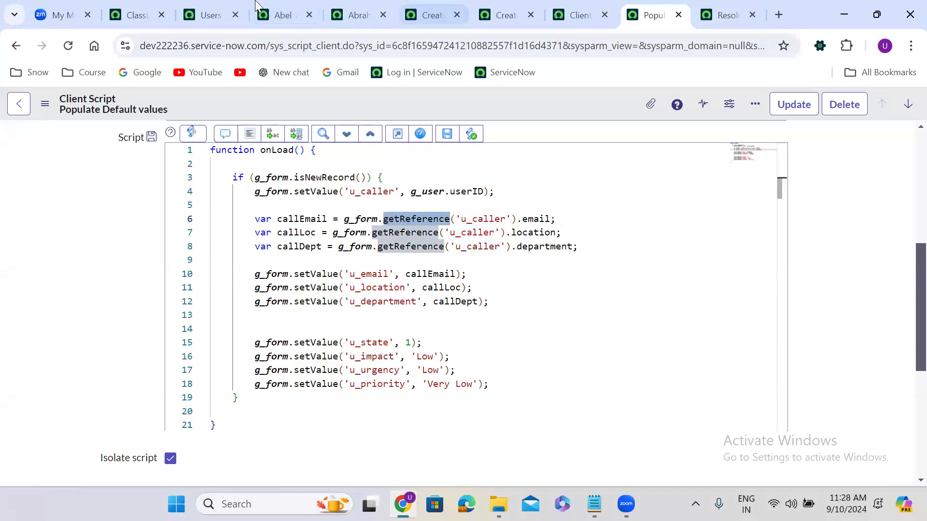
# Step: Open the caller's full user record from the Caller preview, then return to the Finance Case form
pyautogui.click(500, 10)
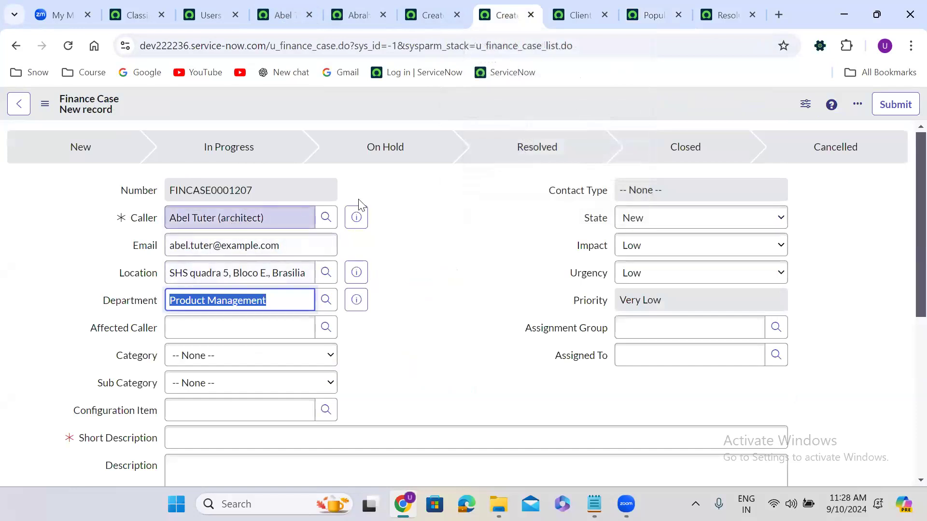
pyautogui.click(358, 215)
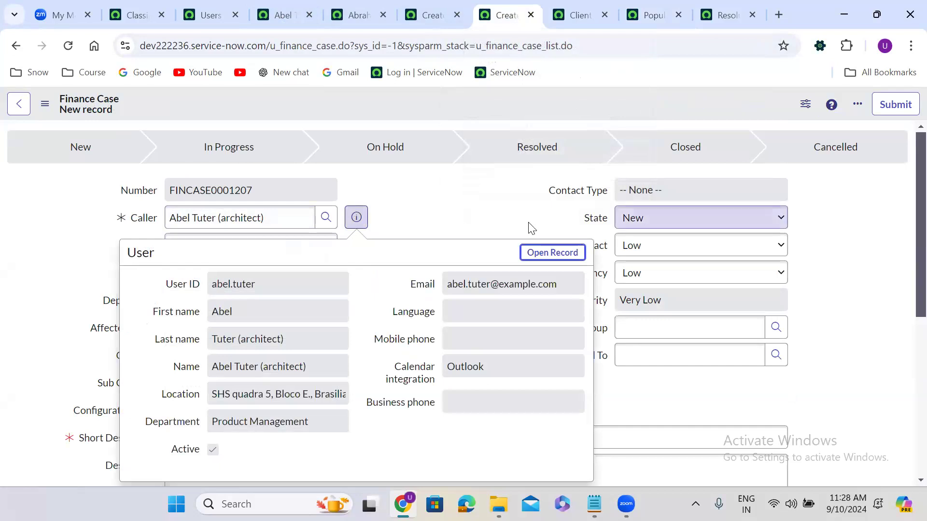
pyautogui.keyDown('ctrl'); pyautogui.click(545, 252); pyautogui.keyUp('ctrl')
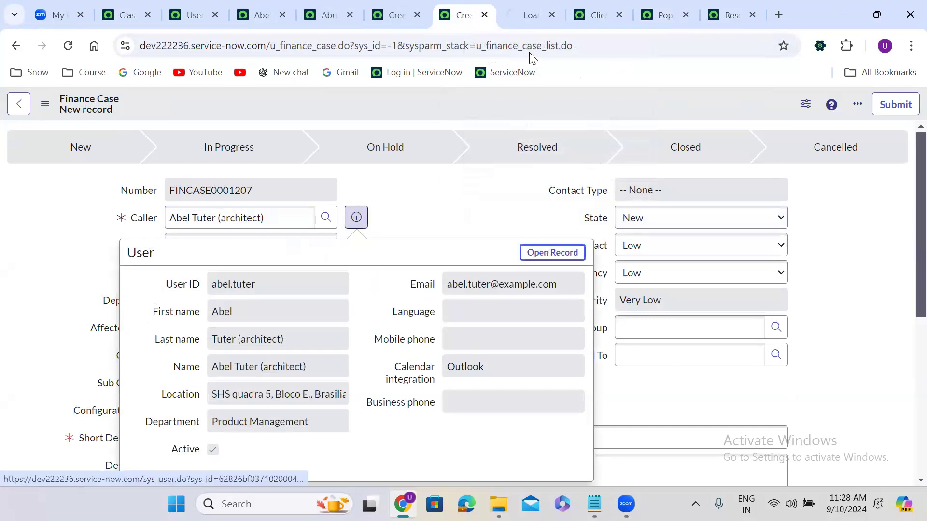
pyautogui.click(525, 2)
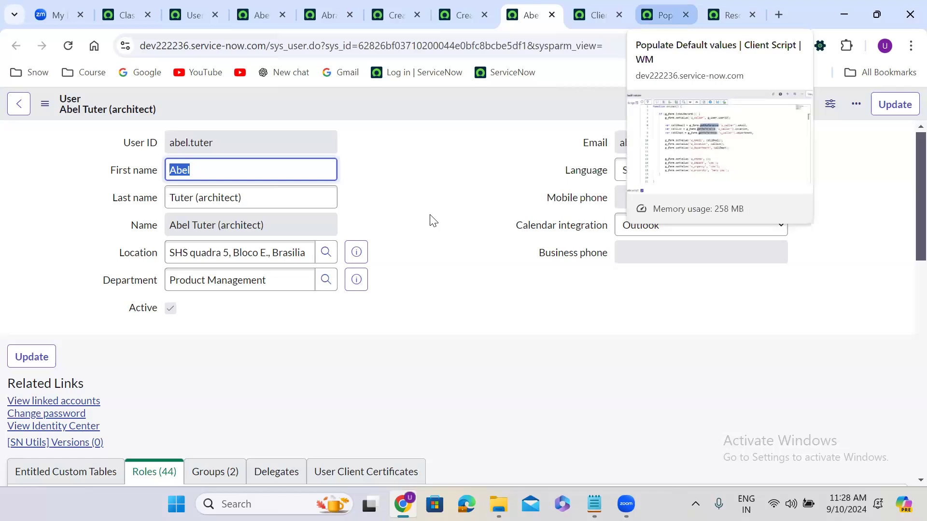
pyautogui.click(664, 15)
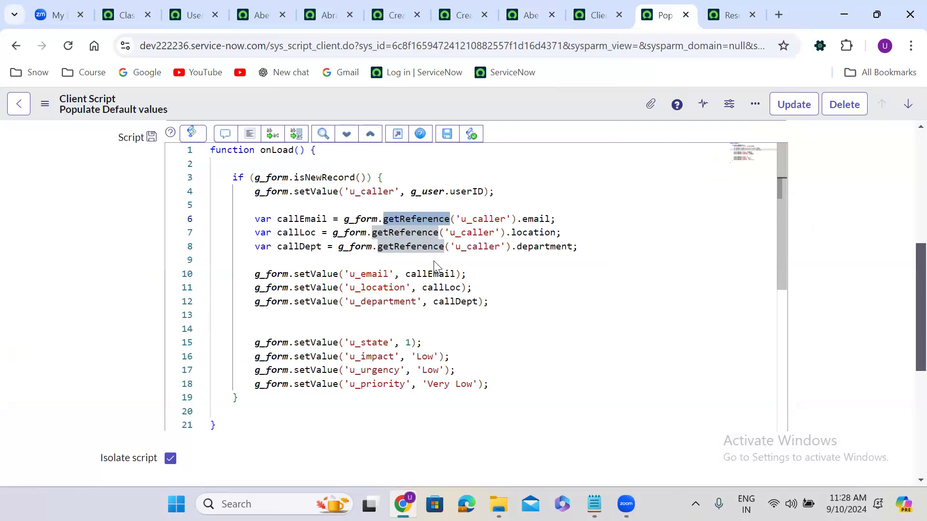
pyautogui.click(463, 9)
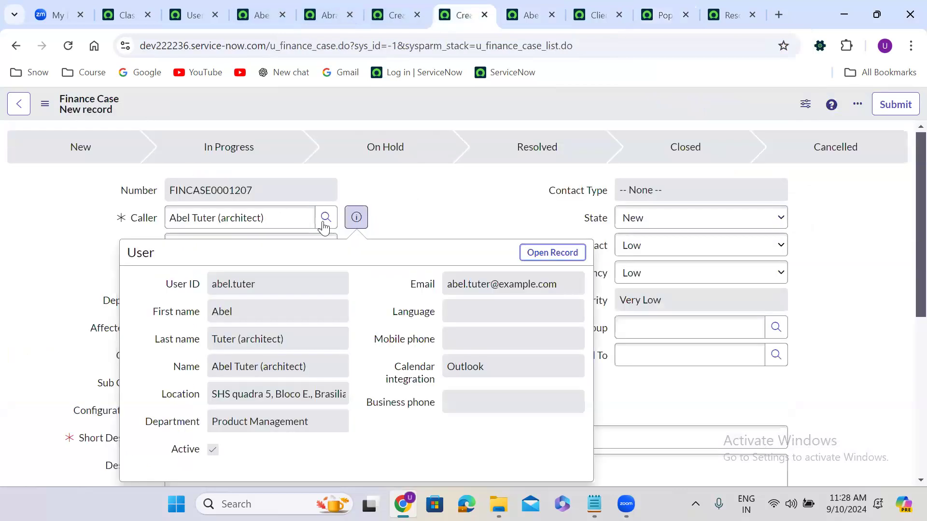
# Step: End the impersonation and confirm the administrator is logged in again
pyautogui.click(137, 7)
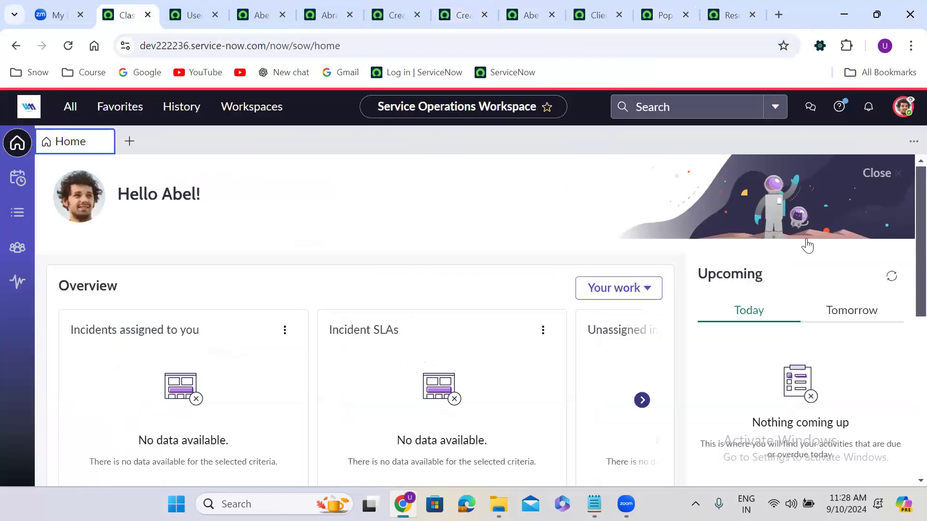
pyautogui.click(791, 305)
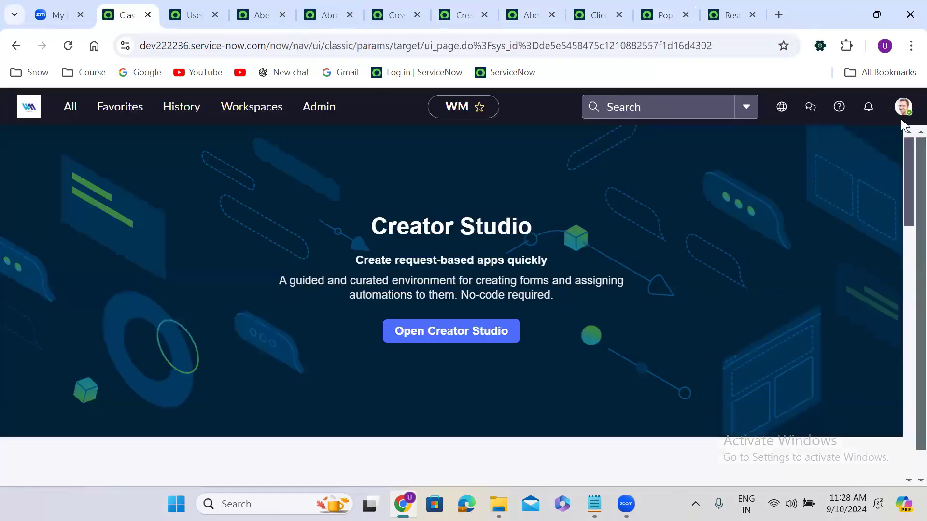
pyautogui.click(902, 114)
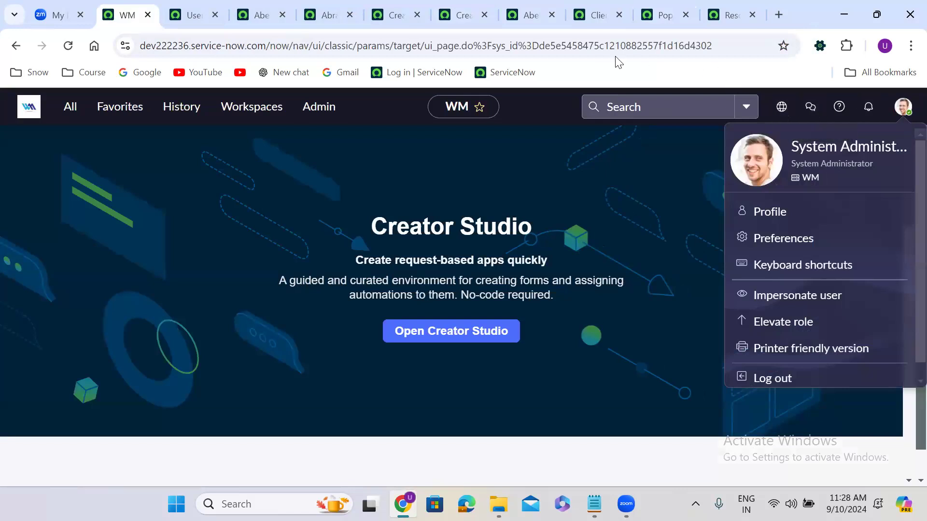
# Step: Reload the Finance Case form several times, confirming System Administrator, Americas and Sales defaults
pyautogui.click(457, 15)
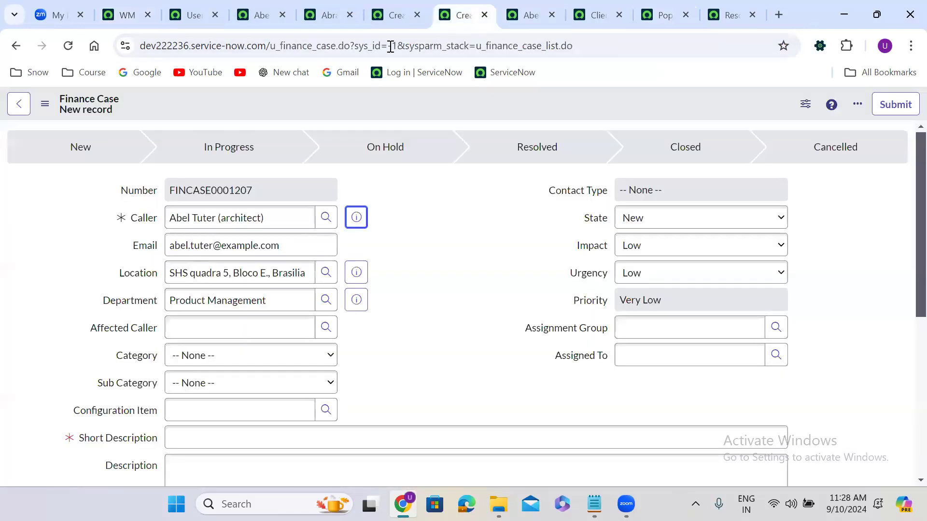
pyautogui.click(68, 46)
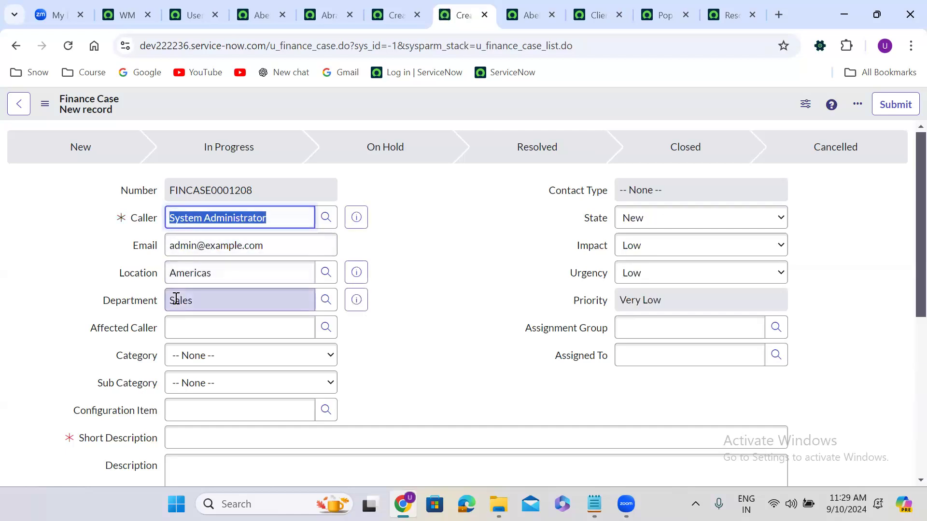
pyautogui.click(273, 231)
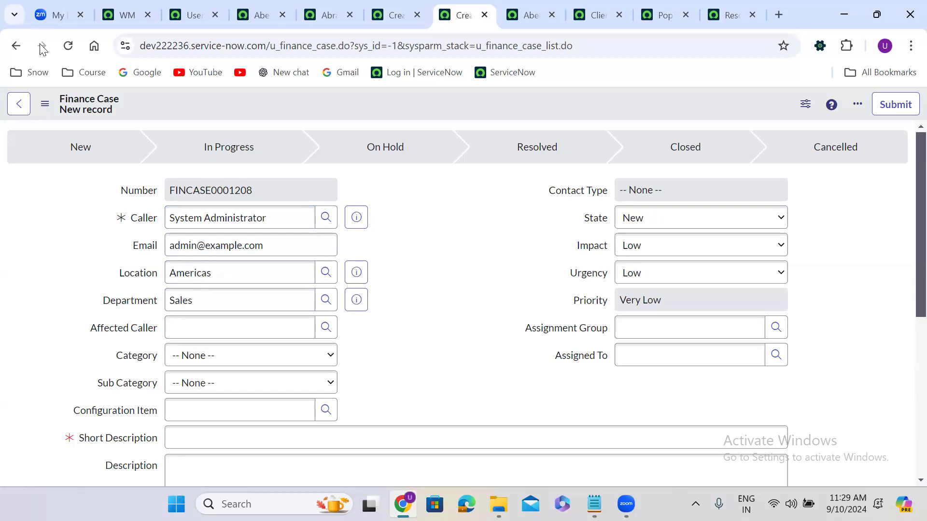
pyautogui.click(68, 46)
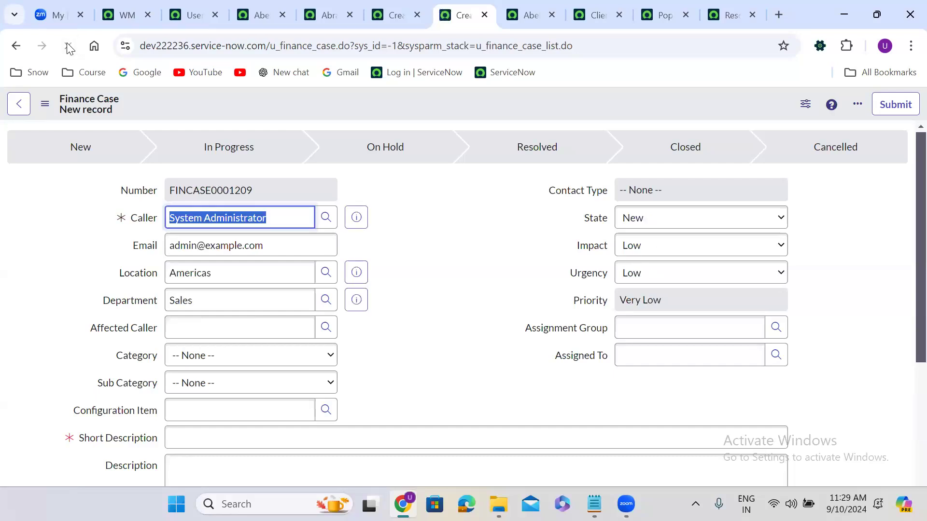
pyautogui.click(69, 47)
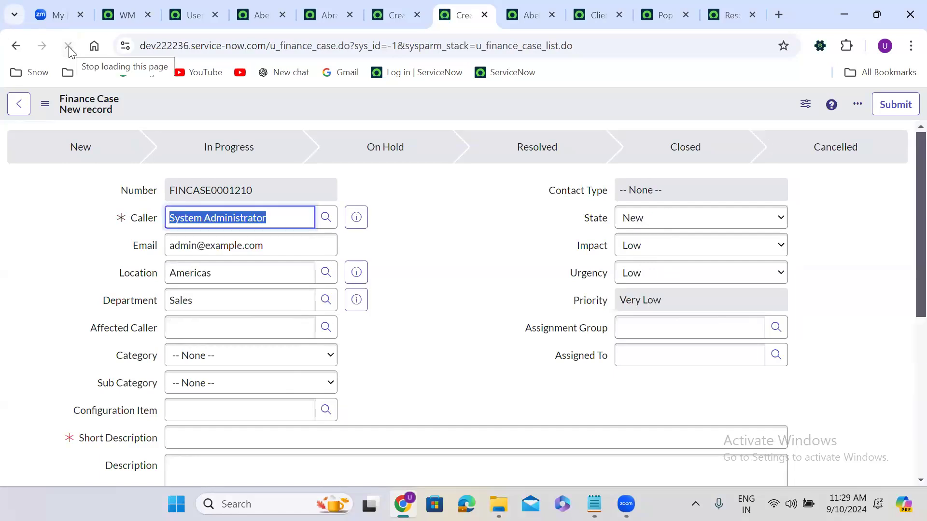
pyautogui.click(69, 46)
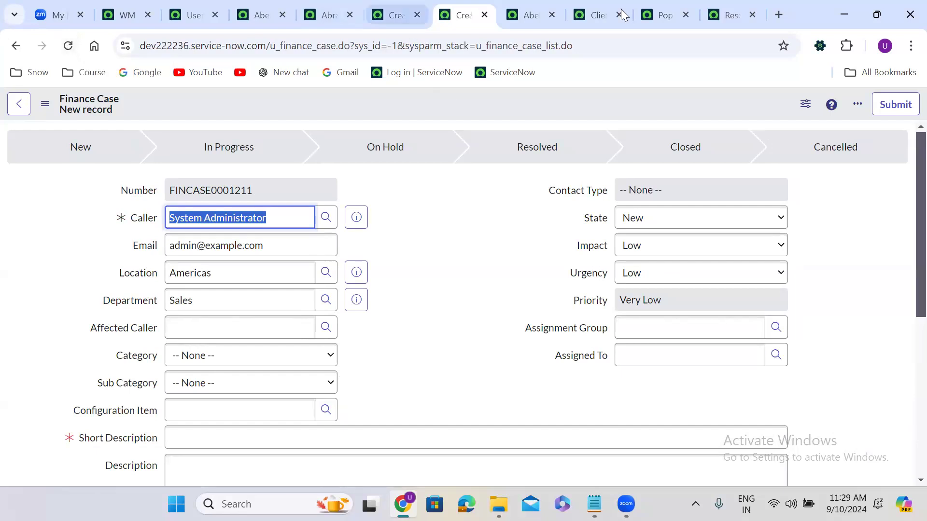
pyautogui.click(657, 7)
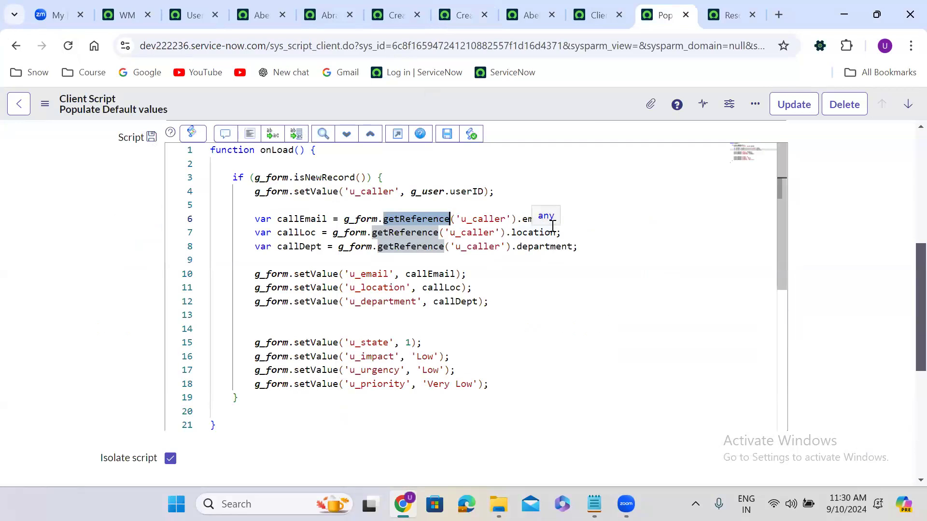
# Step: Review the Finance Case client scripts and the email, location and department lines, then return to the form
pyautogui.hotkey('ctrl', 'shift', 'Tab')
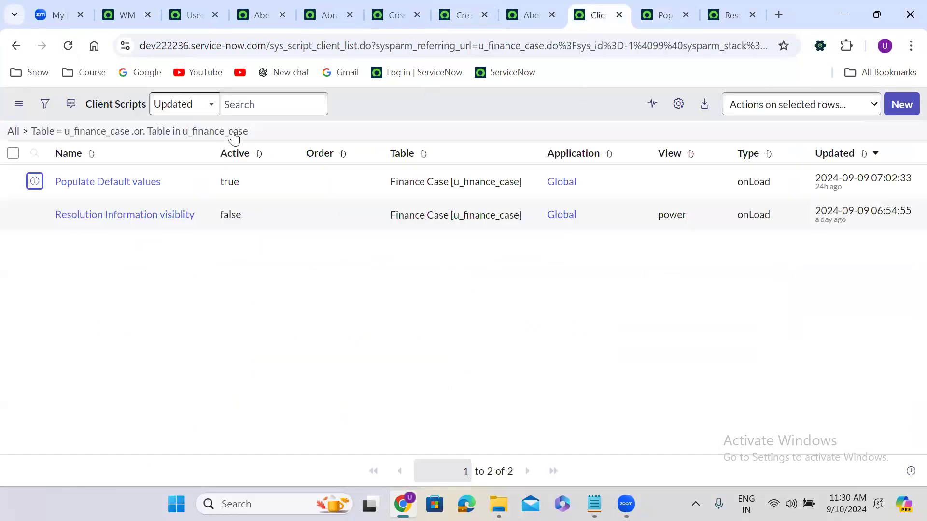
pyautogui.click(234, 134)
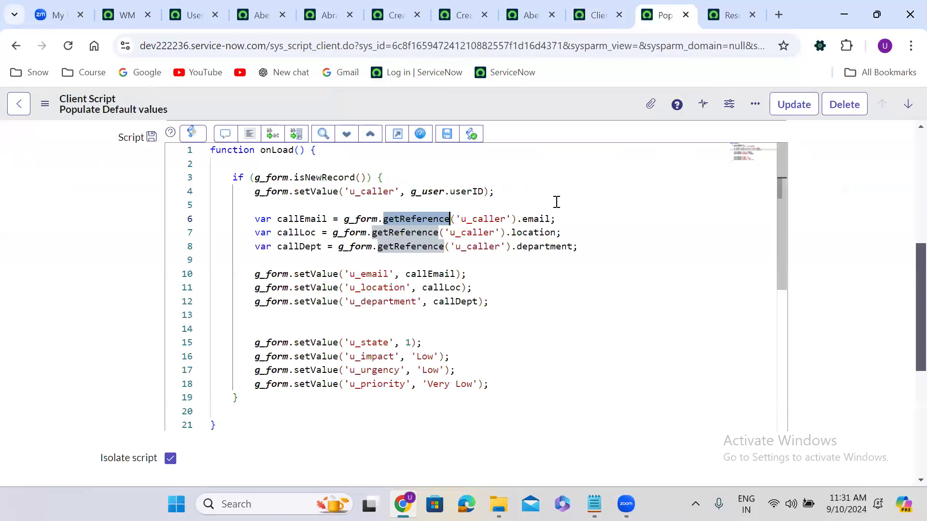
pyautogui.doubleClick(530, 217)
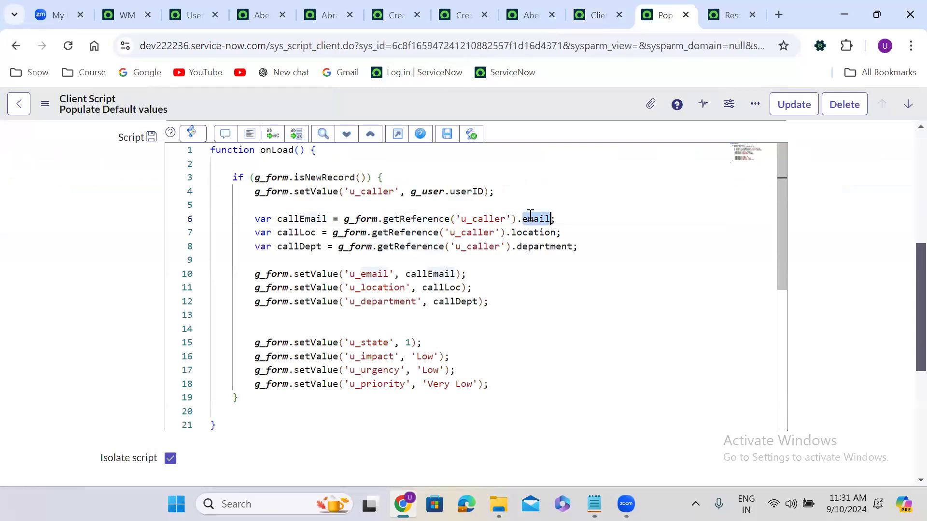
pyautogui.doubleClick(534, 231)
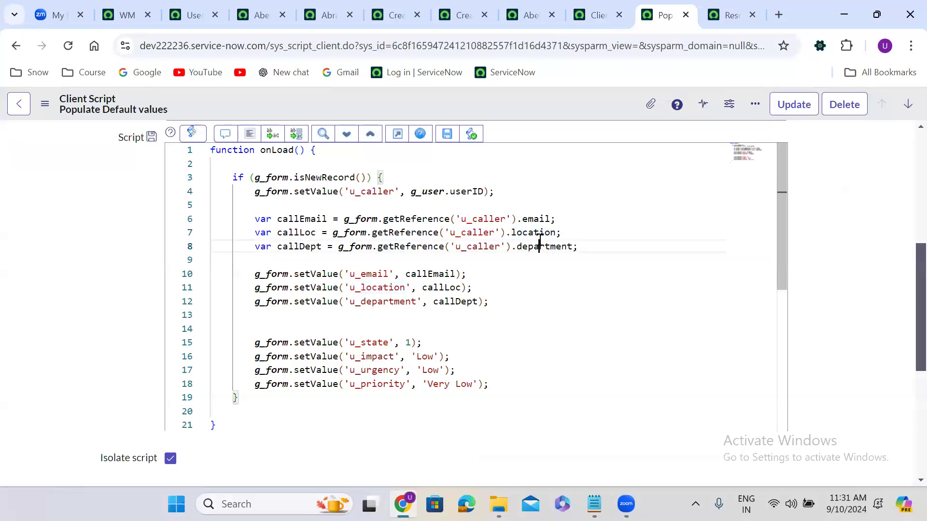
pyautogui.doubleClick(539, 241)
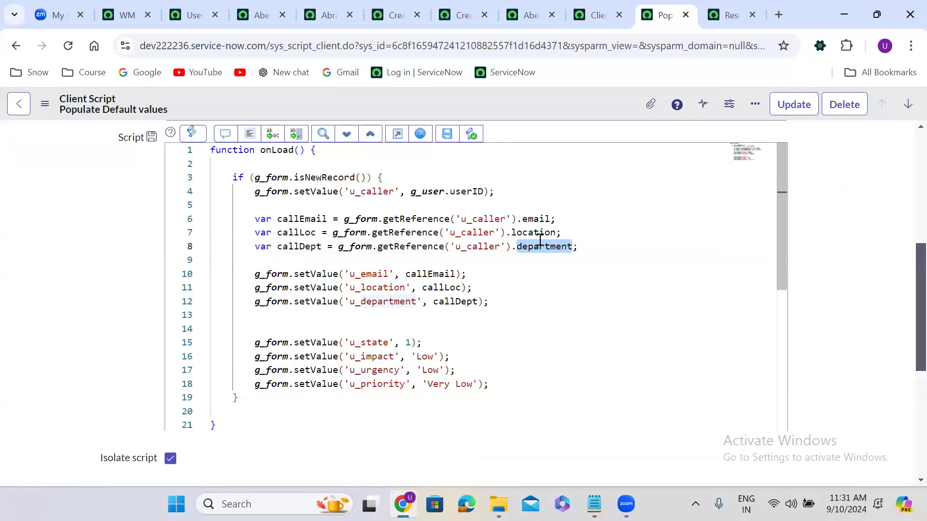
pyautogui.click(455, 12)
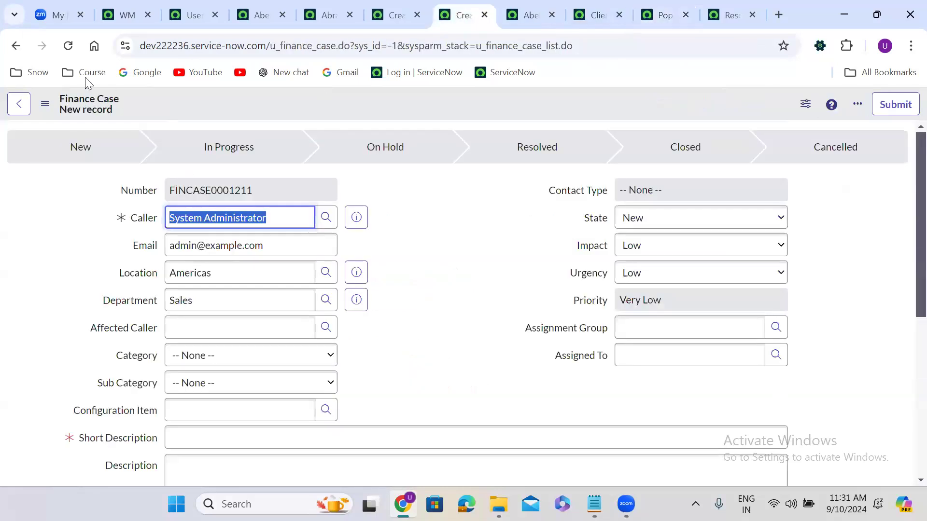
# Step: Reload the Finance Case form twice to get FINCASE0001213, then reopen the Populate Default values script
pyautogui.click(68, 45)
pyautogui.click(69, 46)
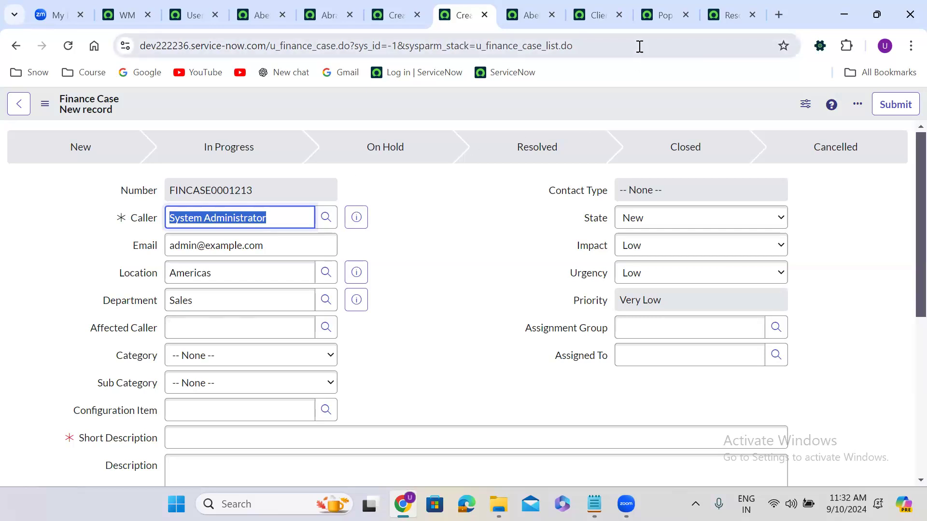
pyautogui.click(659, 15)
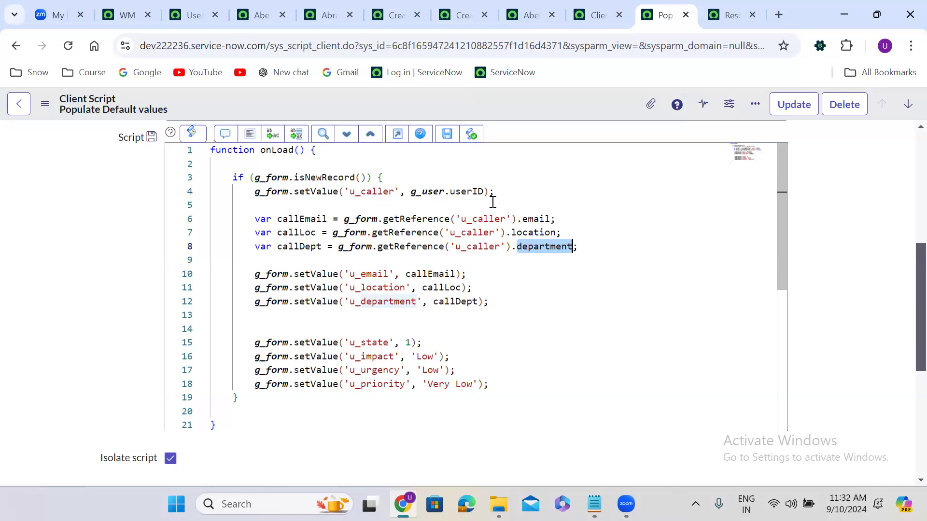
pyautogui.click(461, 17)
pyautogui.click(68, 45)
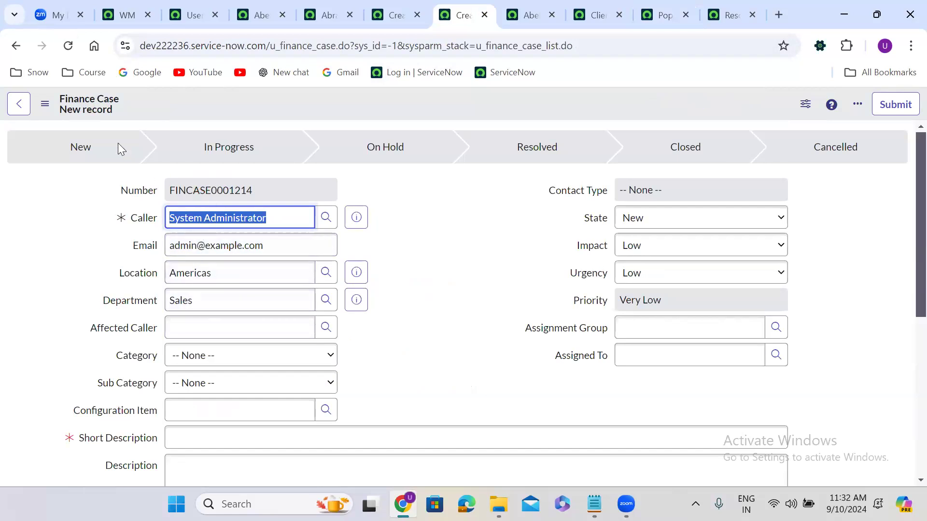
pyautogui.click(69, 47)
pyautogui.click(659, 4)
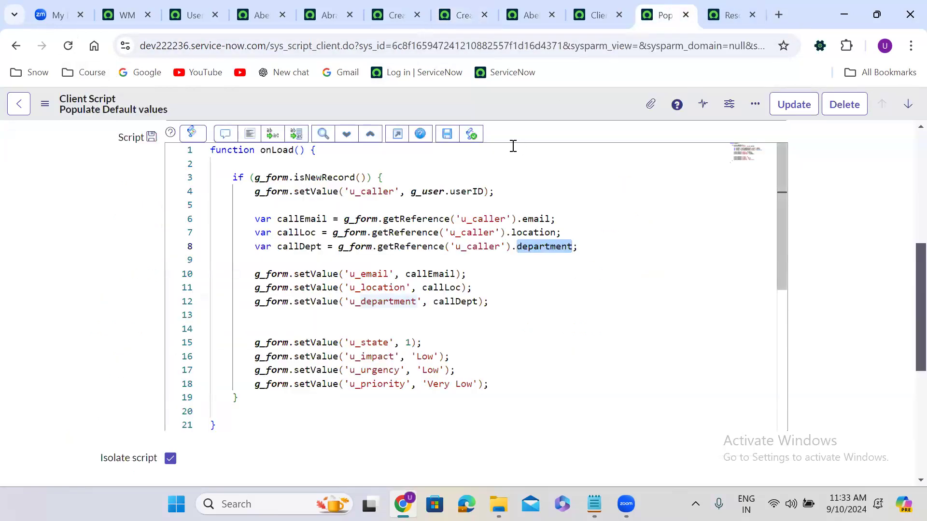
pyautogui.moveTo(437, 213)
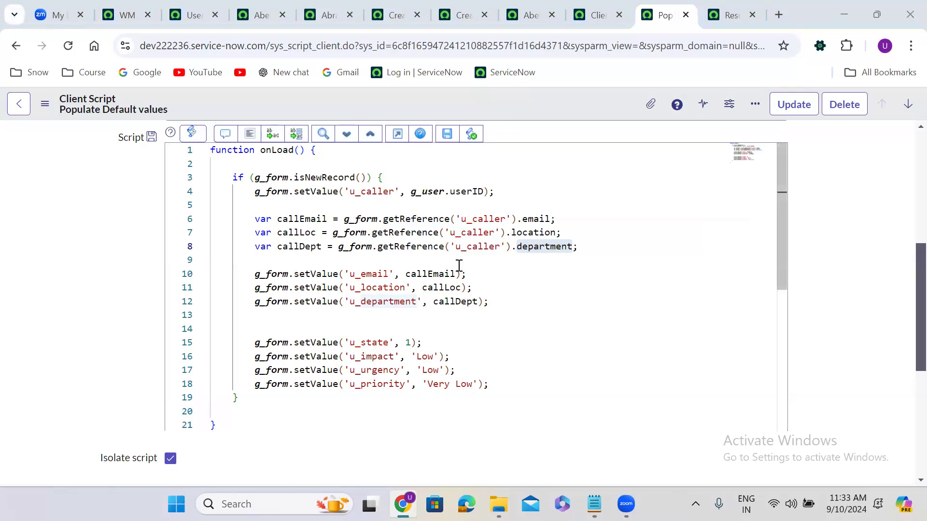
# Step: Remove the location and department lookups, rename callEmail to callRef, and pass callbackFun to getReference
pyautogui.moveTo(249, 232); pyautogui.dragTo(652, 250)
pyautogui.press('BackSpace')
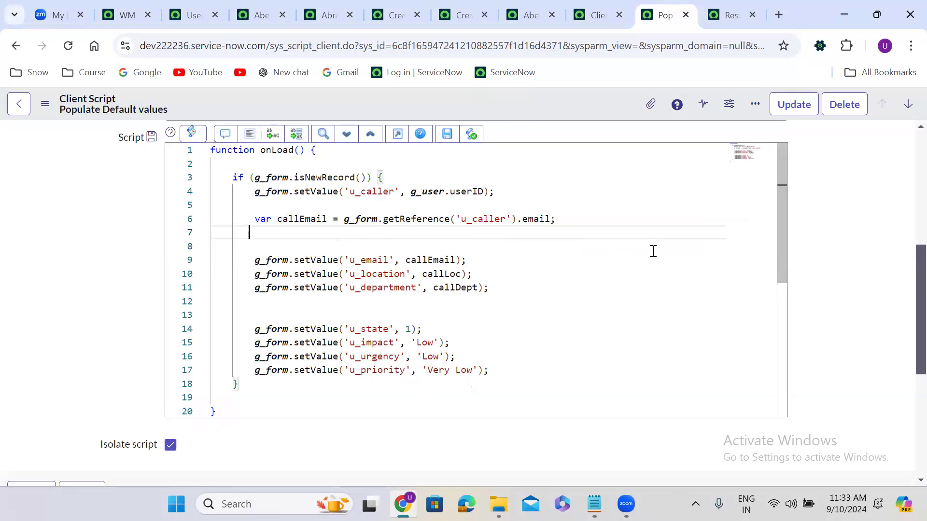
pyautogui.doubleClick(535, 219)
pyautogui.press('BackSpace')
pyautogui.press('BackSpace')
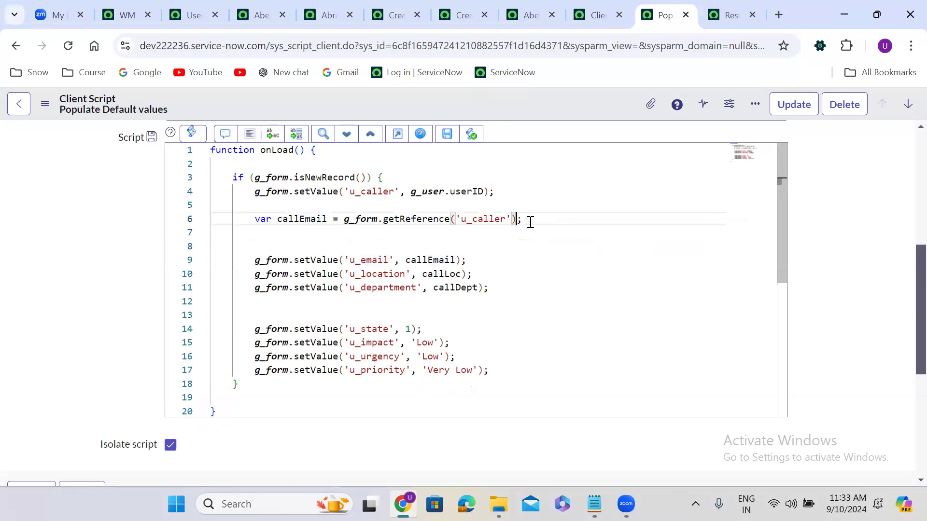
pyautogui.doubleClick(310, 218)
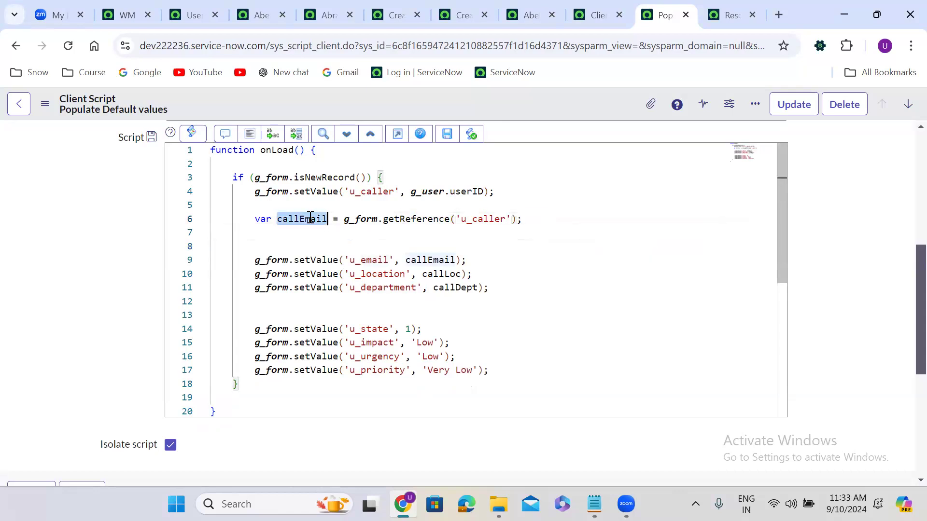
pyautogui.write('call')
pyautogui.write('Ref')
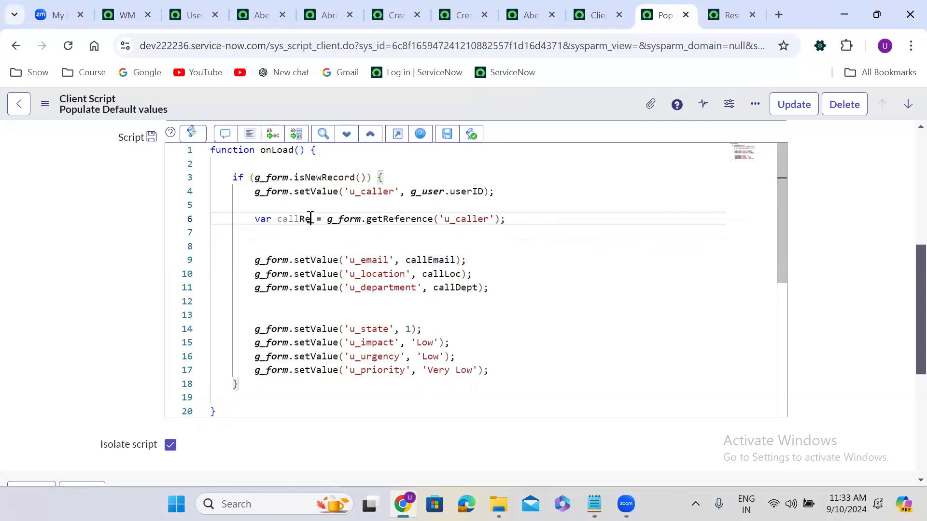
pyautogui.click(500, 219)
pyautogui.write(', ')
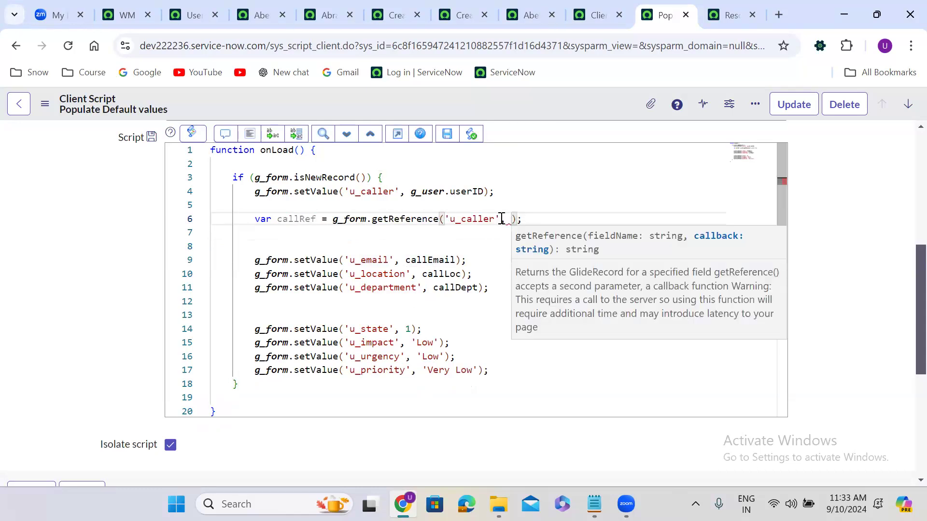
pyautogui.write('callbac')
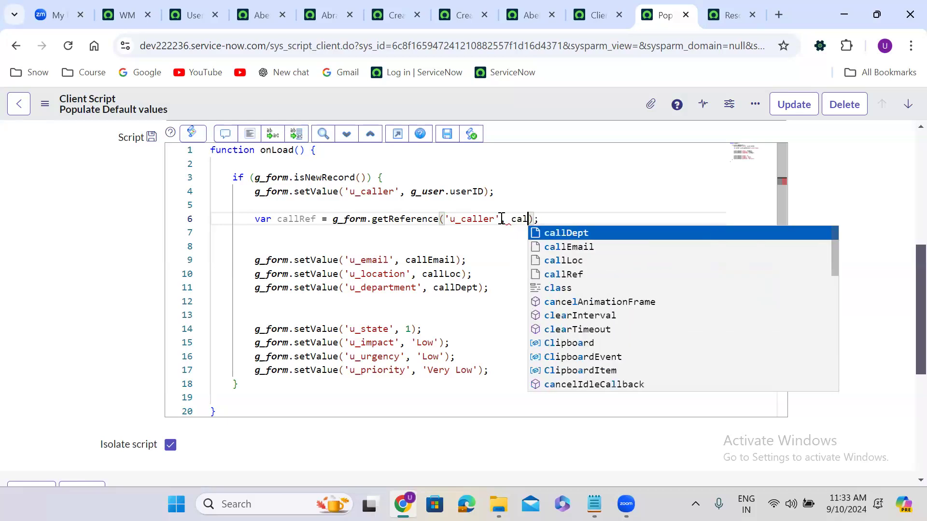
pyautogui.write('kFun')
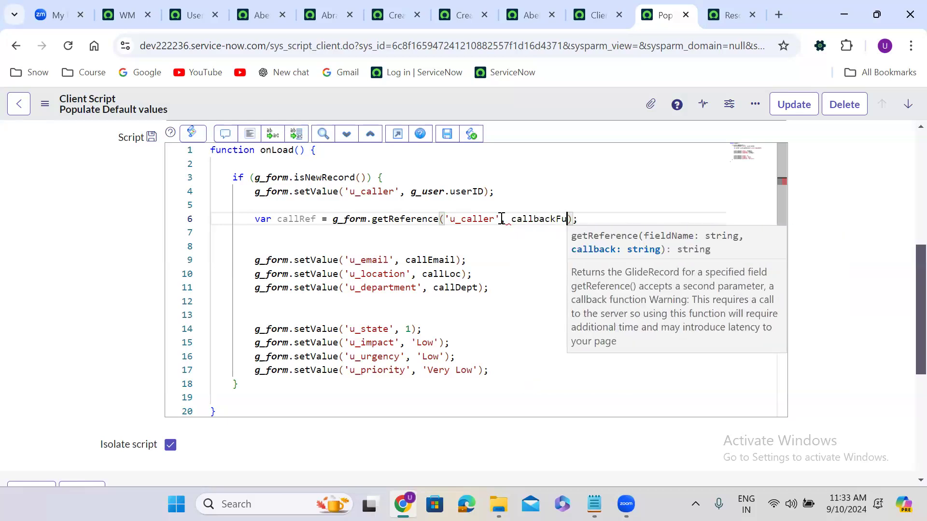
# Step: Wrap the setValue lines in a new function callbackFun(){ … } block
pyautogui.doubleClick(536, 220)
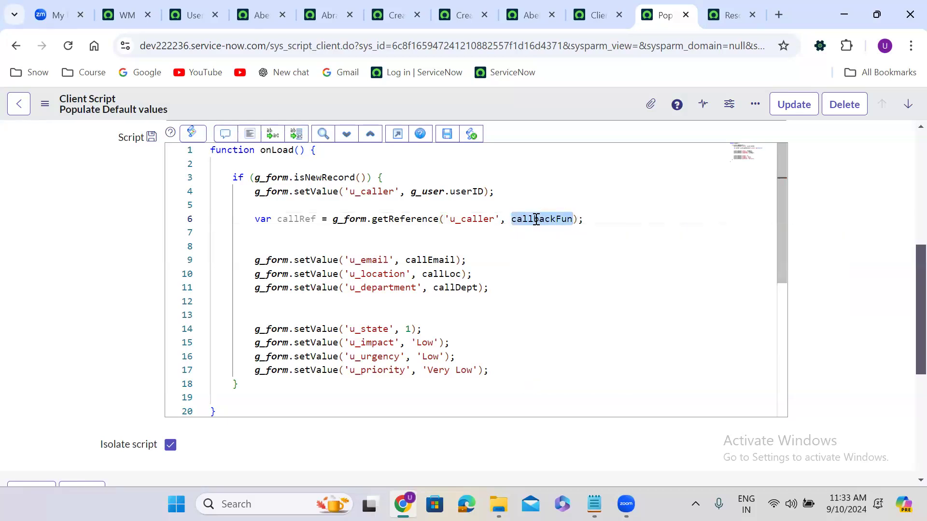
pyautogui.click(272, 247)
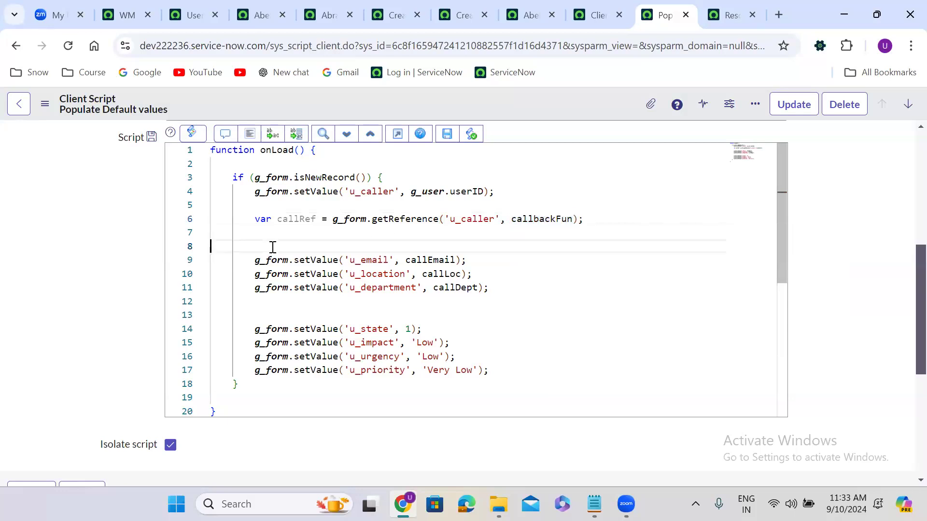
pyautogui.write('funct')
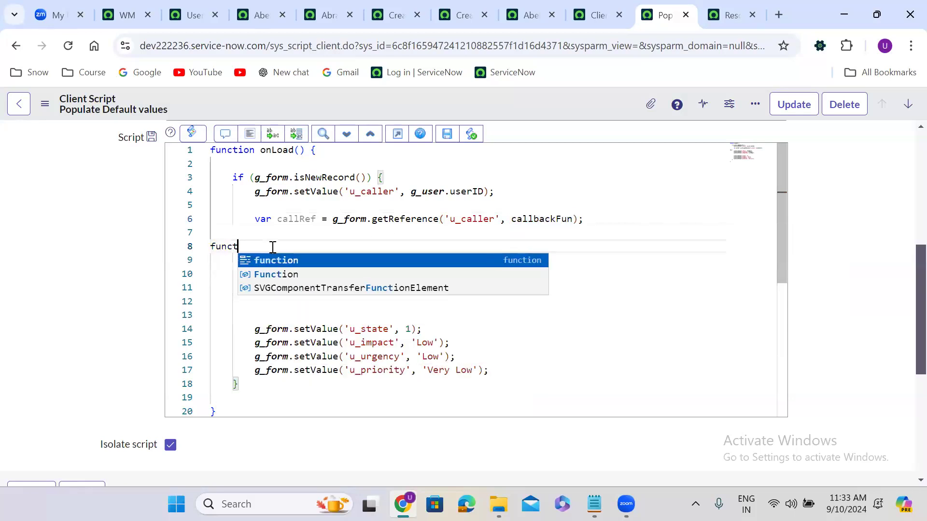
pyautogui.write('ion call')
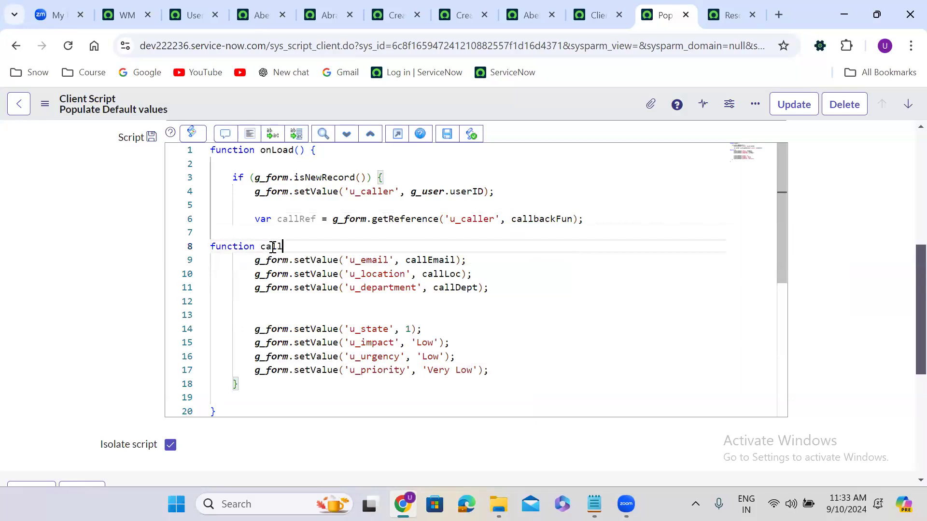
pyautogui.doubleClick(531, 219)
pyautogui.hotkey('ctrl', 'c')
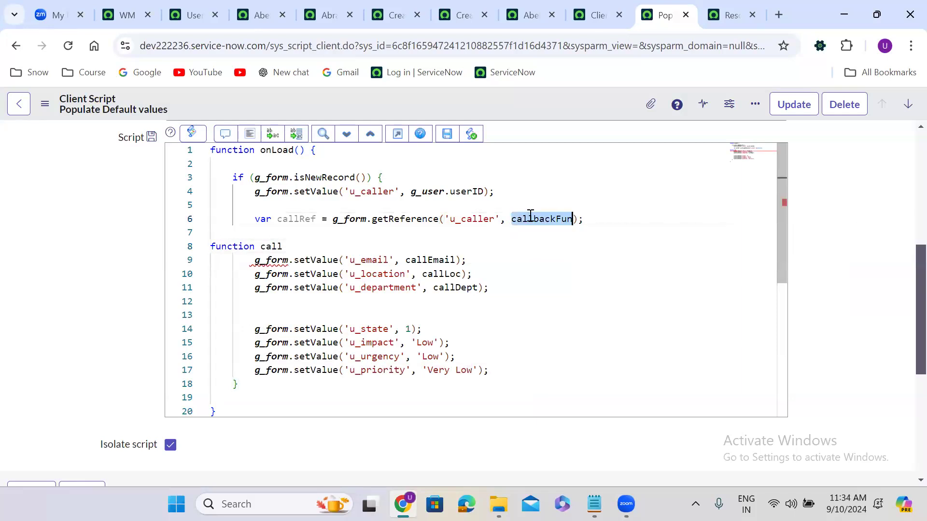
pyautogui.doubleClick(277, 246)
pyautogui.hotkey('ctrl', 'v')
pyautogui.write('(){')
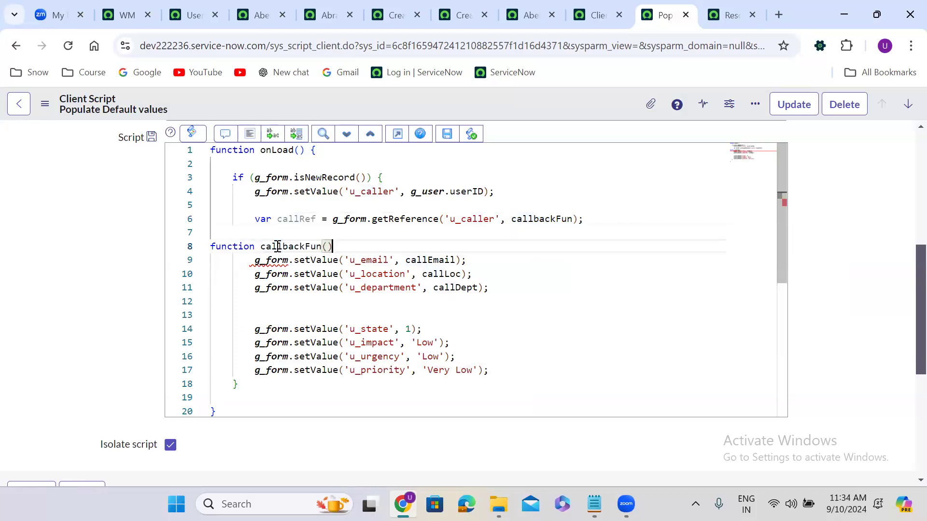
pyautogui.press('Delete')
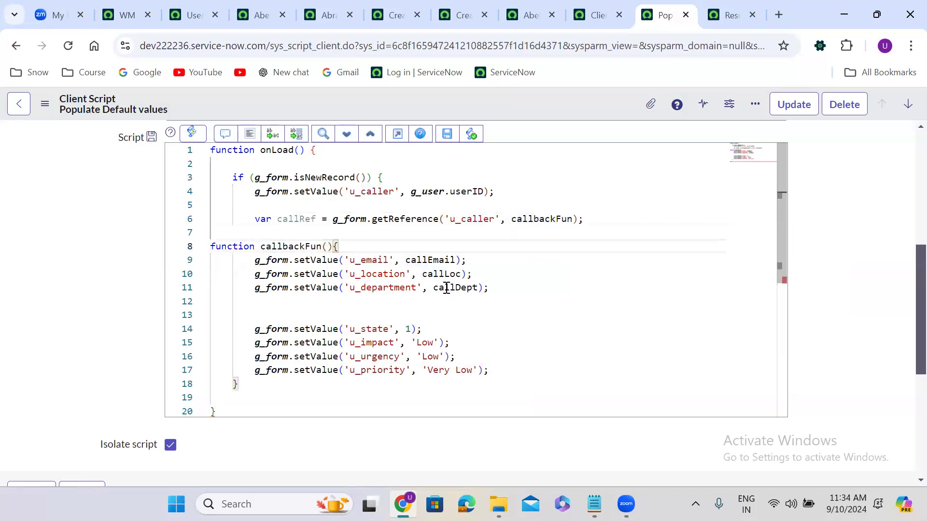
pyautogui.click(495, 288)
pyautogui.press('Return')
pyautogui.write('}')
# Step: Give callbackFun a callRef parameter and set values from callRef.email, callRef.location and callRef.department
pyautogui.doubleClick(310, 220)
pyautogui.hotkey('ctrl', 'c')
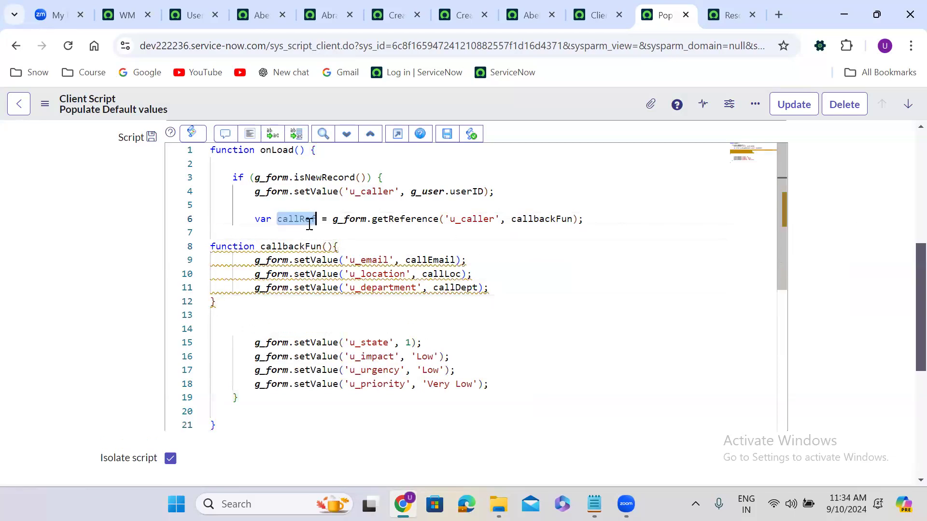
pyautogui.click(327, 248)
pyautogui.hotkey('ctrl', 'v')
pyautogui.doubleClick(425, 261)
pyautogui.hotkey('ctrl', 'v')
pyautogui.write('.email')
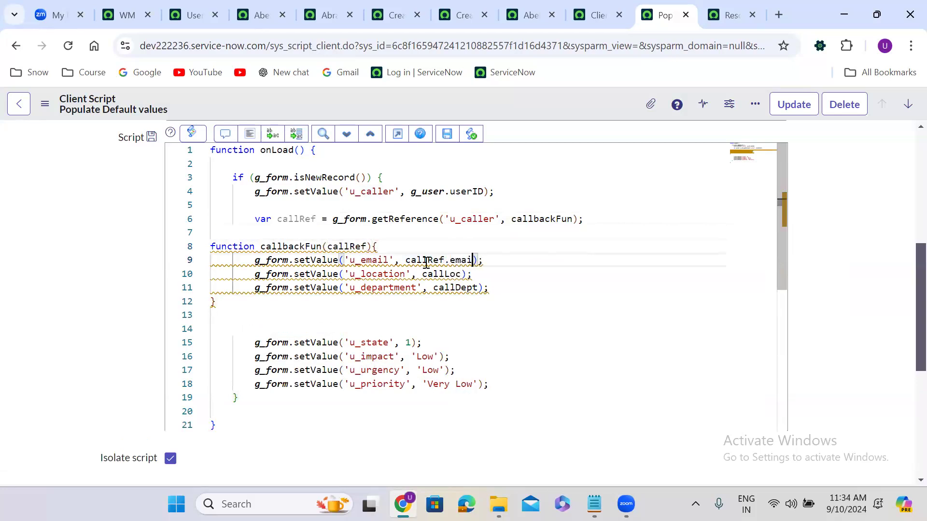
pyautogui.doubleClick(443, 275)
pyautogui.hotkey('ctrl', 'v')
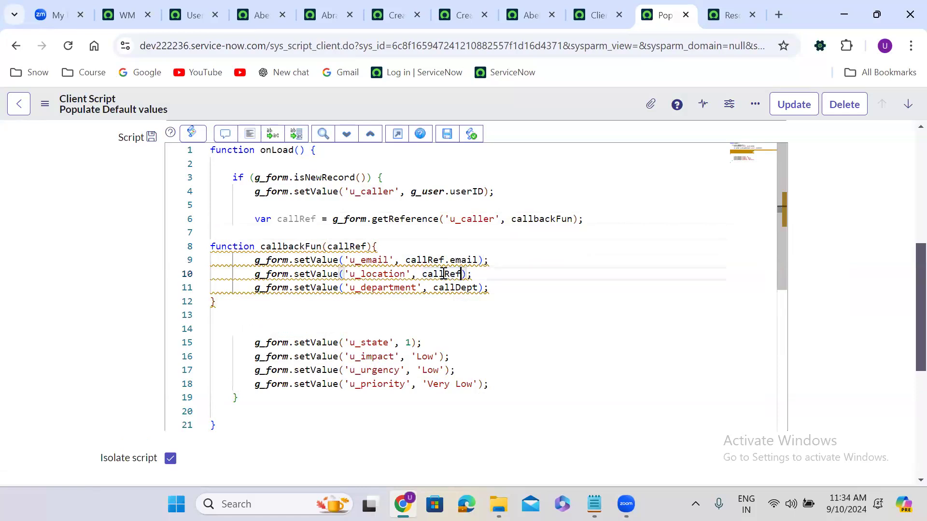
pyautogui.write('.location')
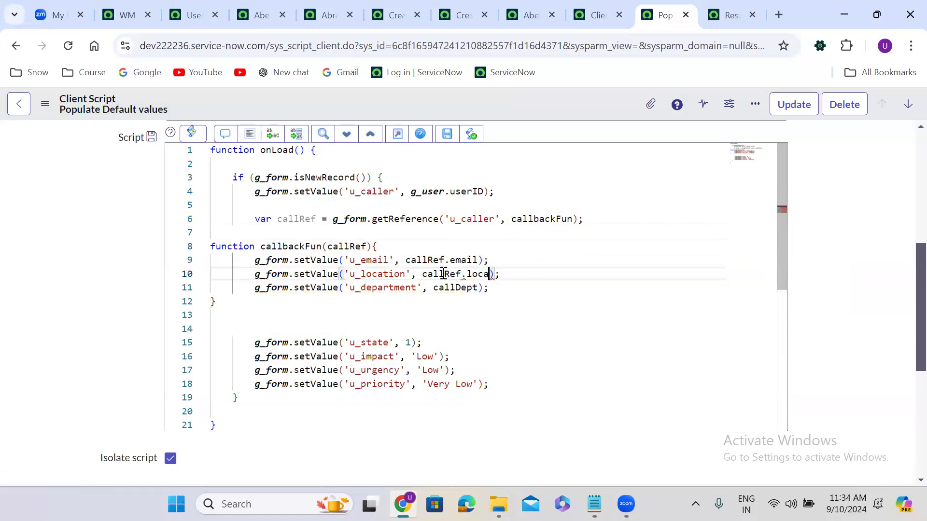
pyautogui.doubleClick(457, 287)
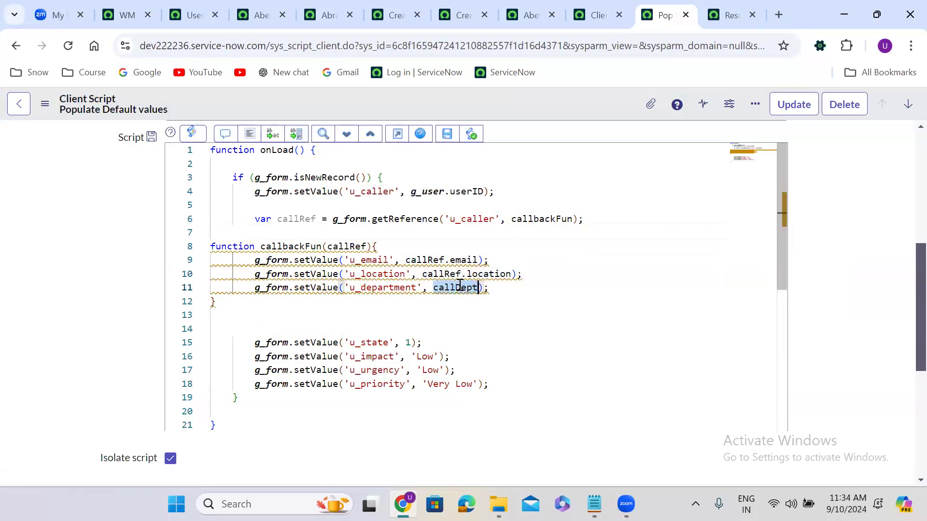
pyautogui.hotkey('ctrl', 'v')
pyautogui.write('.depa')
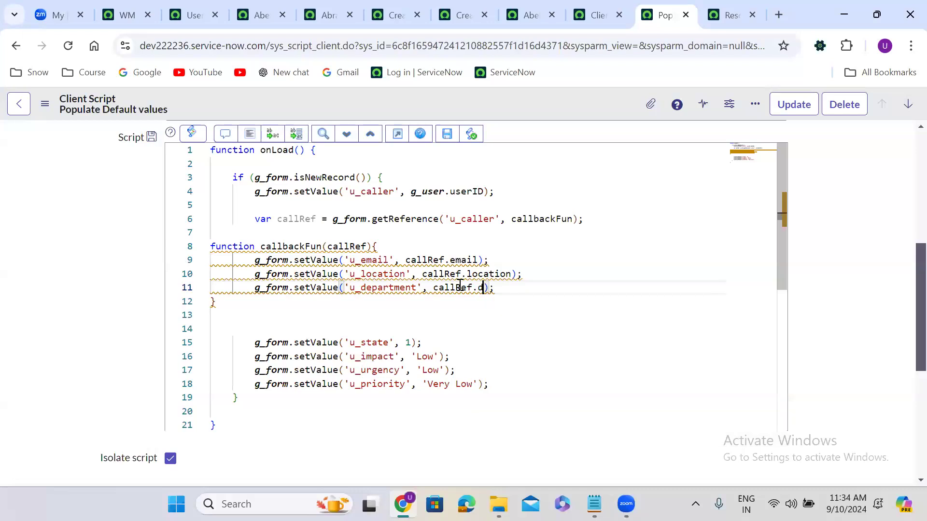
pyautogui.write('rtment')
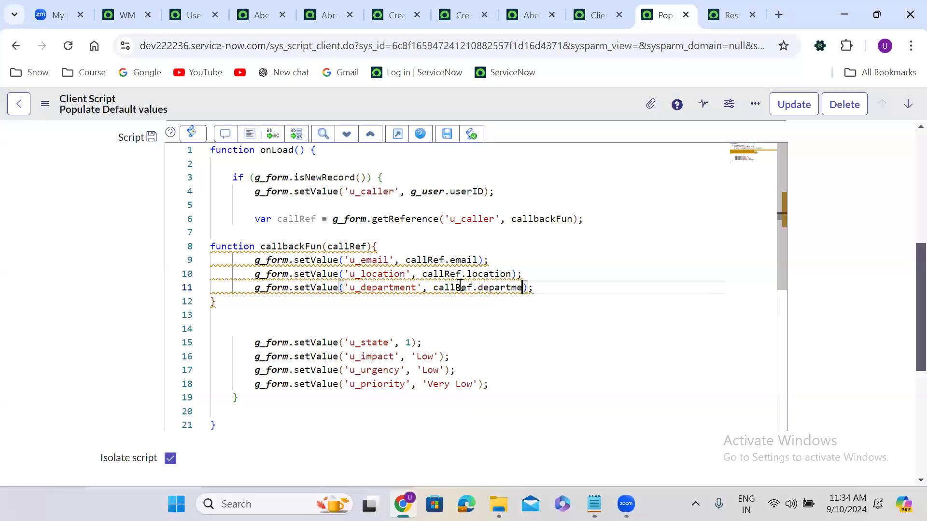
# Step: Format the script code and save the client script
pyautogui.click(249, 133)
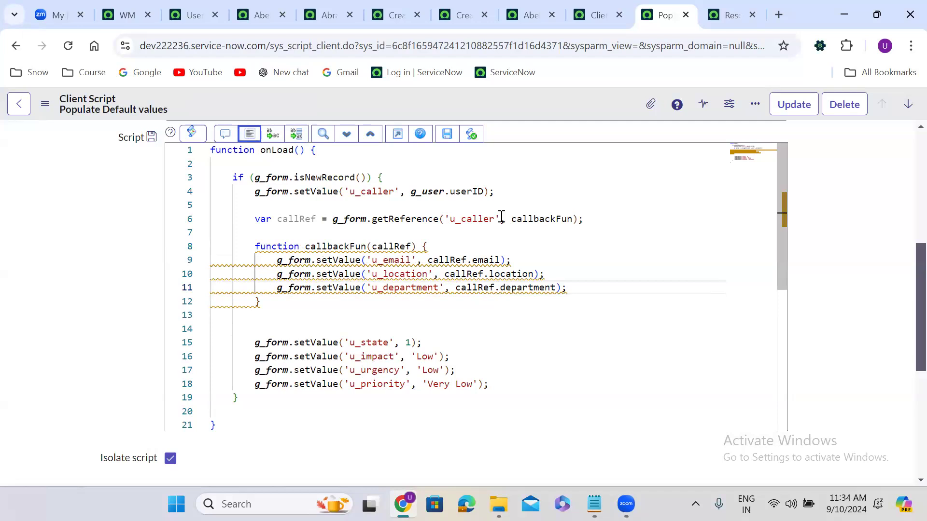
pyautogui.rightClick(487, 98)
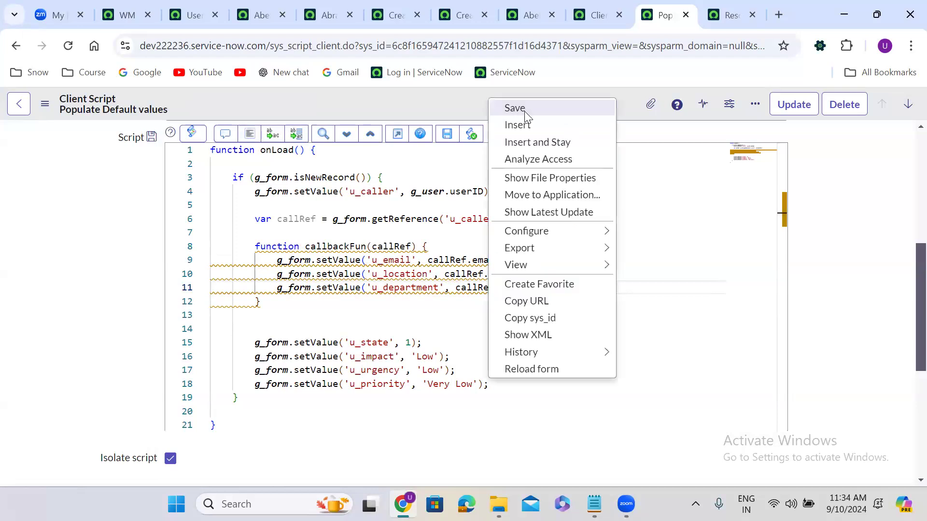
pyautogui.click(524, 110)
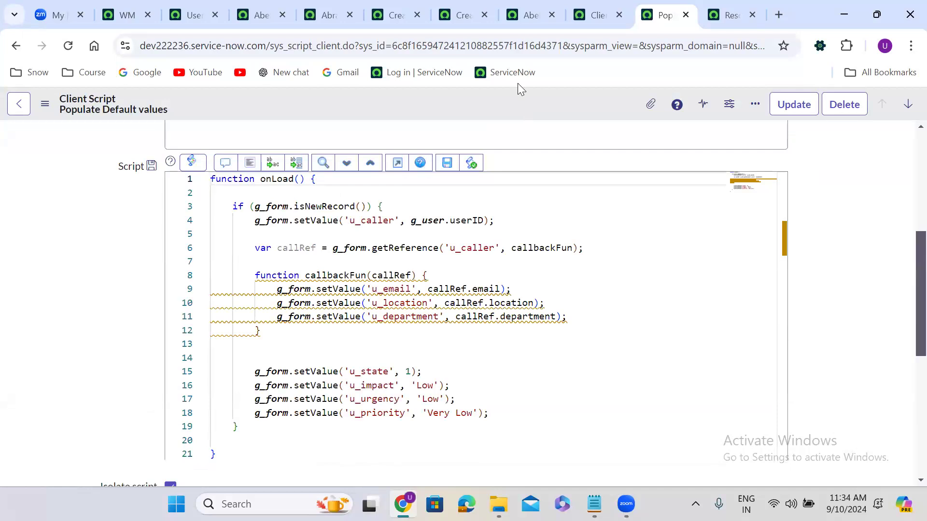
# Step: Reload the new Finance Case form repeatedly until FINCASE0001219 shows caller, email, Americas and Sales prefilled
pyautogui.click(466, 15)
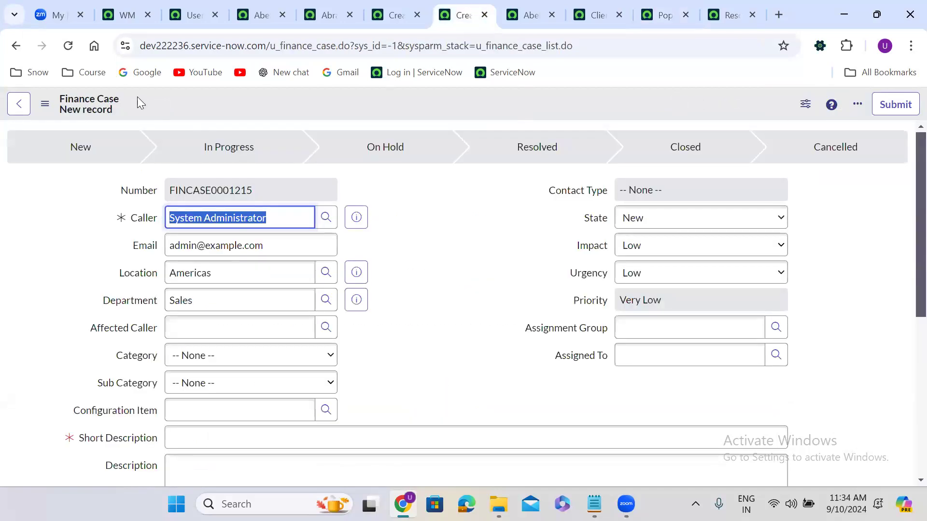
pyautogui.click(69, 47)
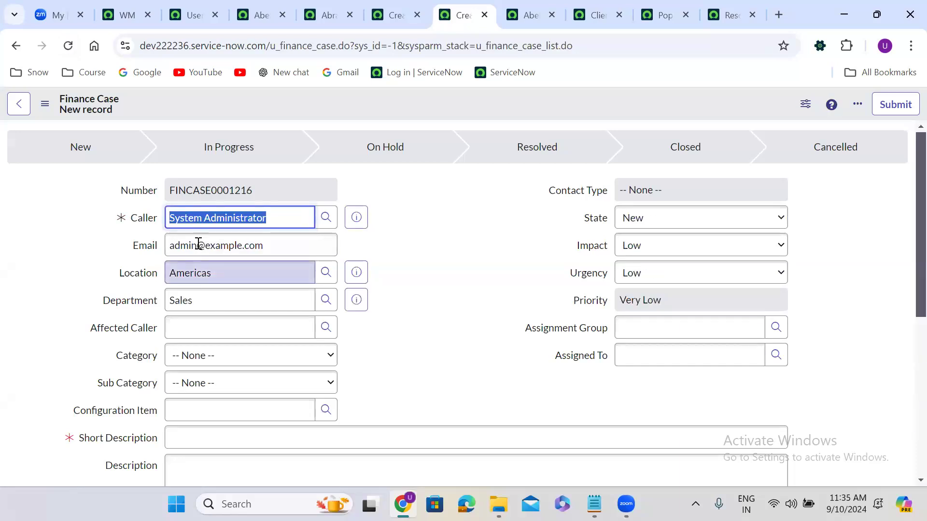
pyautogui.click(68, 46)
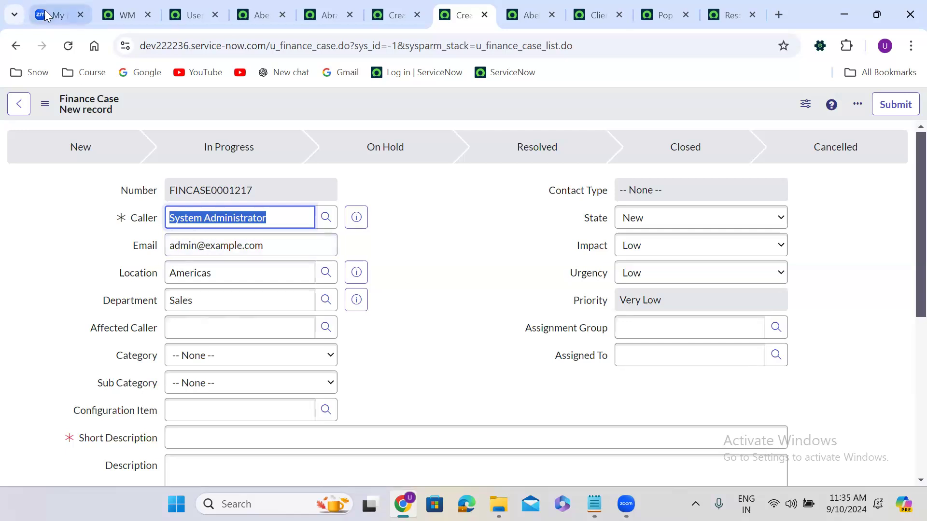
pyautogui.click(68, 46)
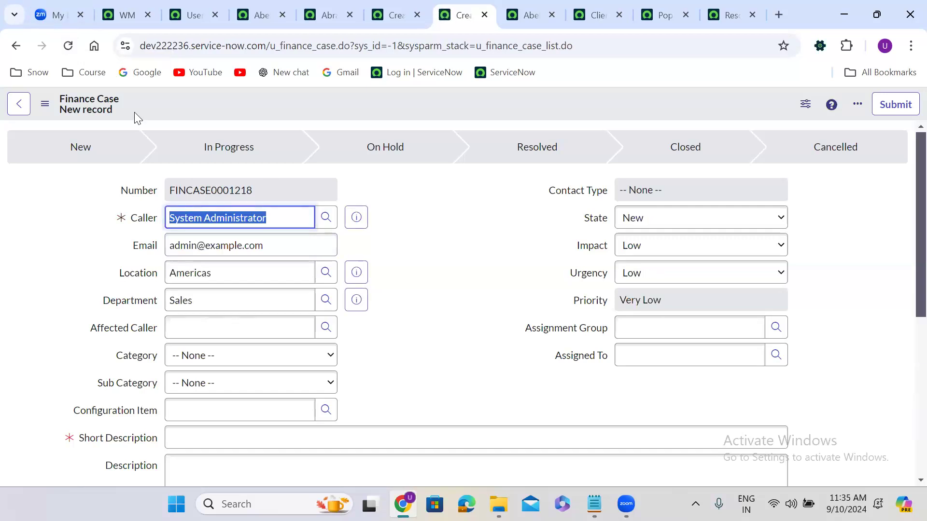
pyautogui.click(67, 46)
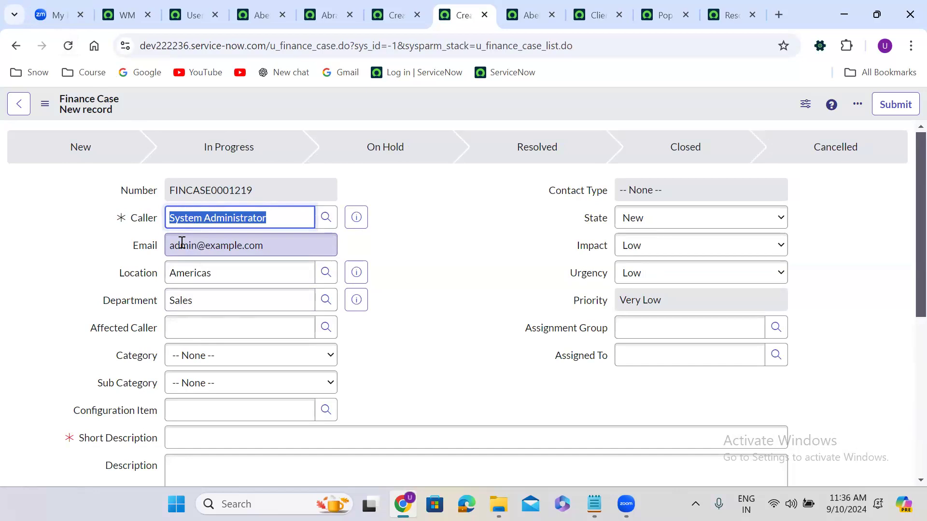
pyautogui.click(405, 216)
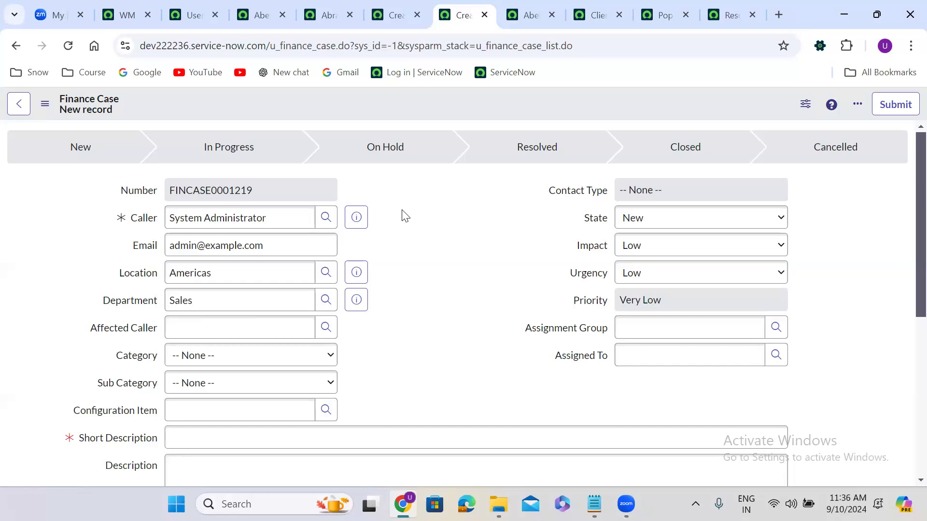
pyautogui.click(666, 13)
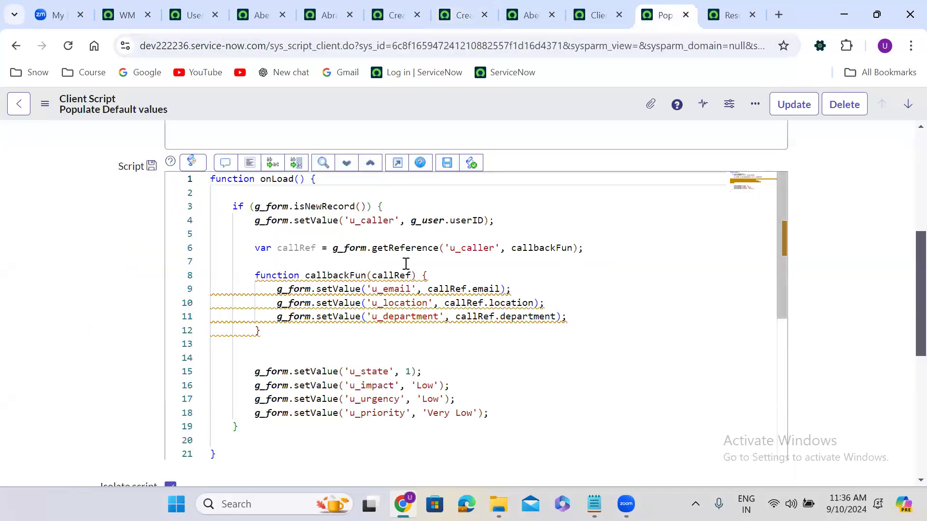
pyautogui.doubleClick(541, 247)
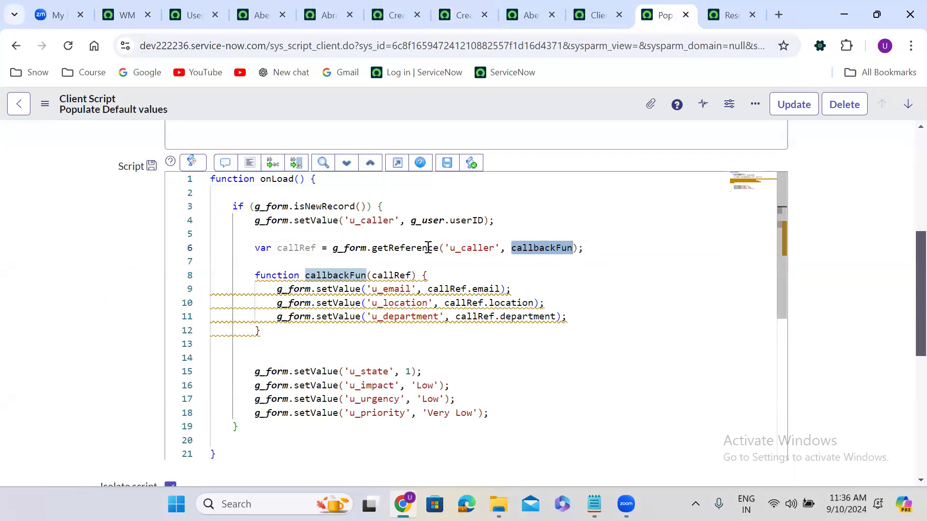
pyautogui.doubleClick(296, 248)
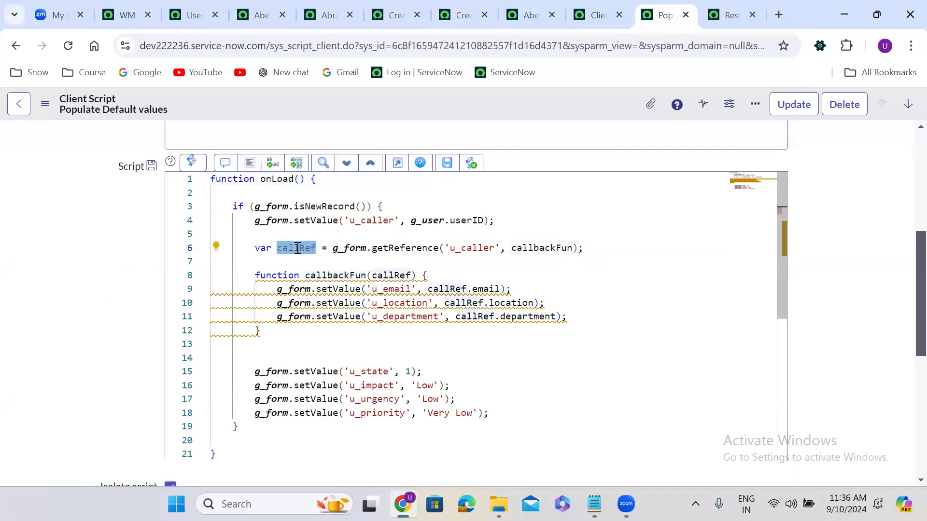
pyautogui.doubleClick(475, 248)
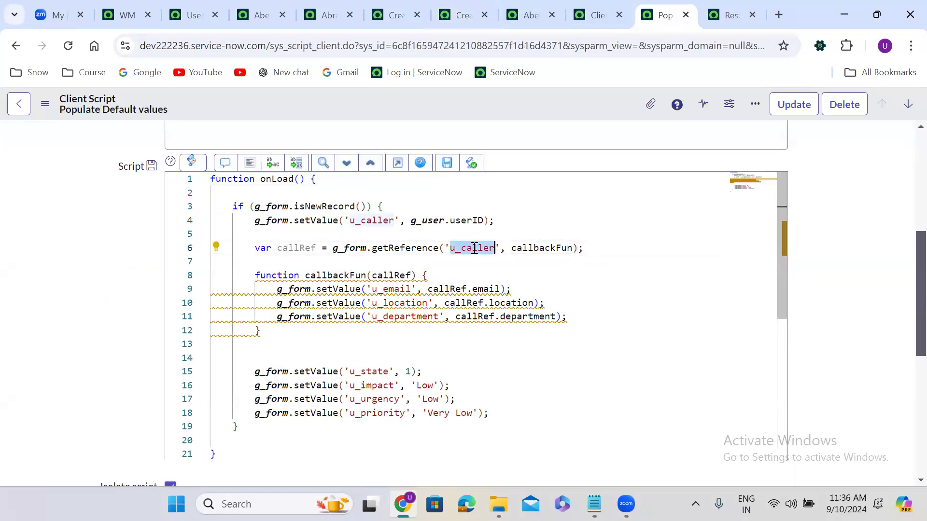
pyautogui.doubleClick(544, 249)
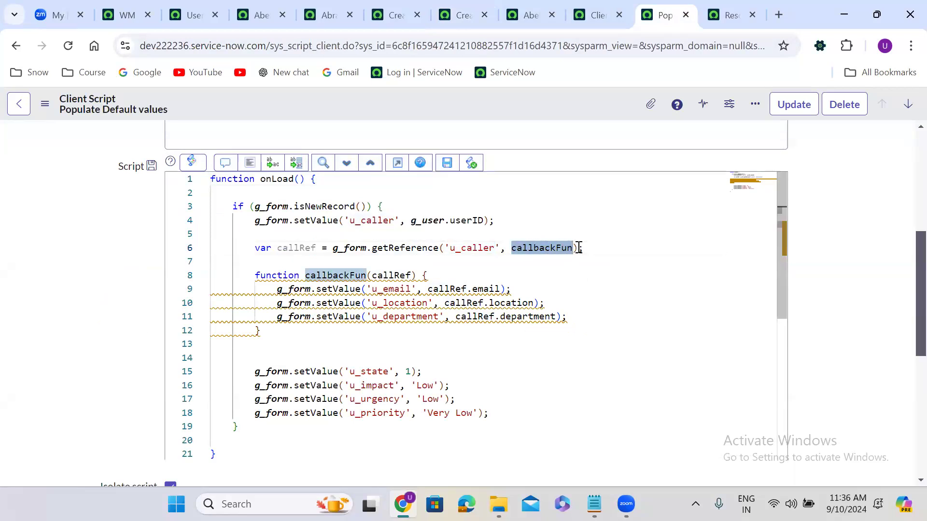
pyautogui.click(578, 248)
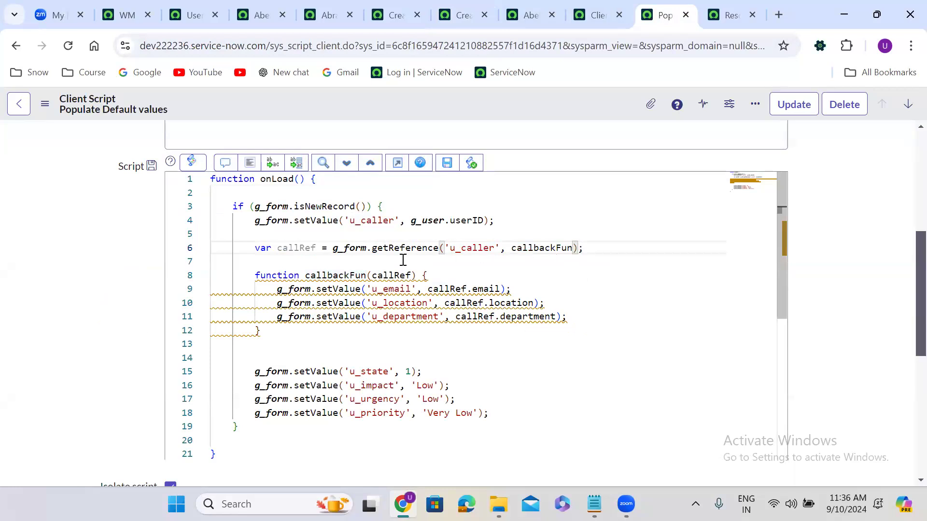
pyautogui.doubleClick(324, 275)
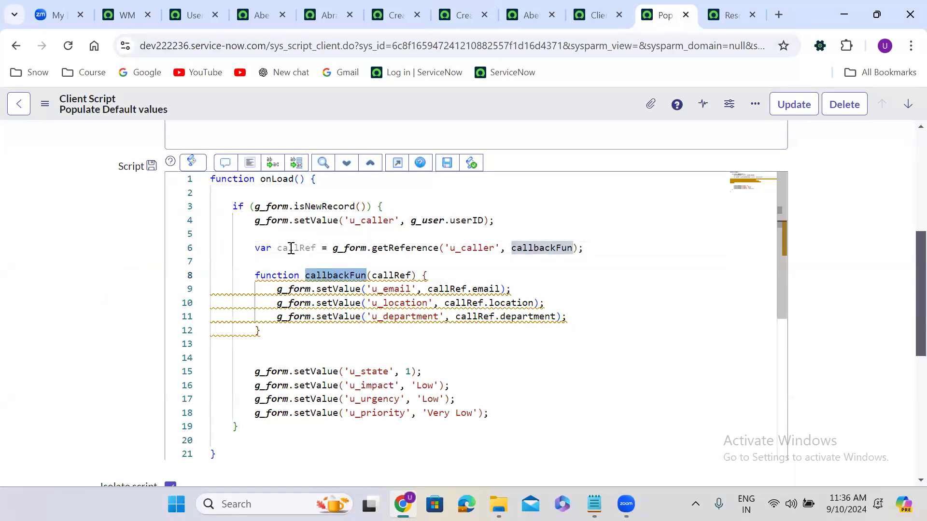
pyautogui.doubleClick(291, 248)
pyautogui.doubleClick(394, 275)
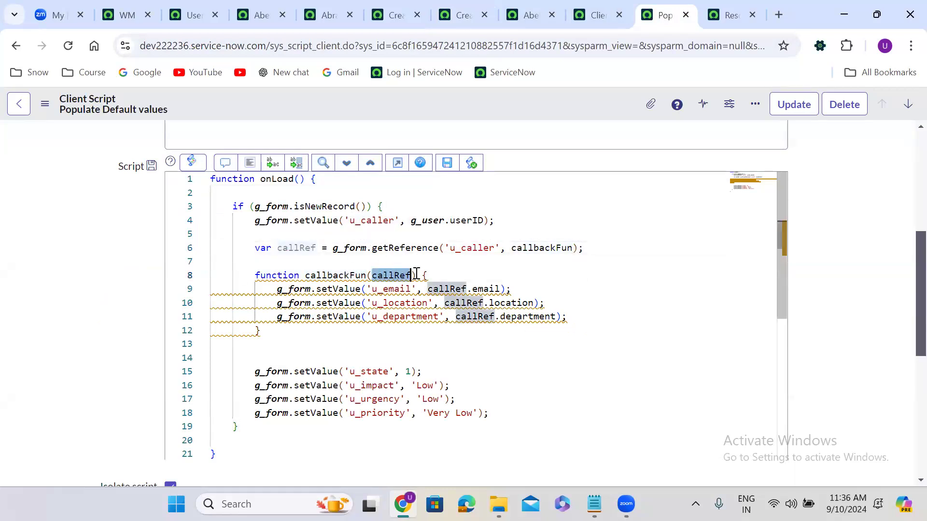
pyautogui.doubleClick(485, 289)
pyautogui.click(512, 302)
pyautogui.doubleClick(513, 303)
pyautogui.doubleClick(539, 317)
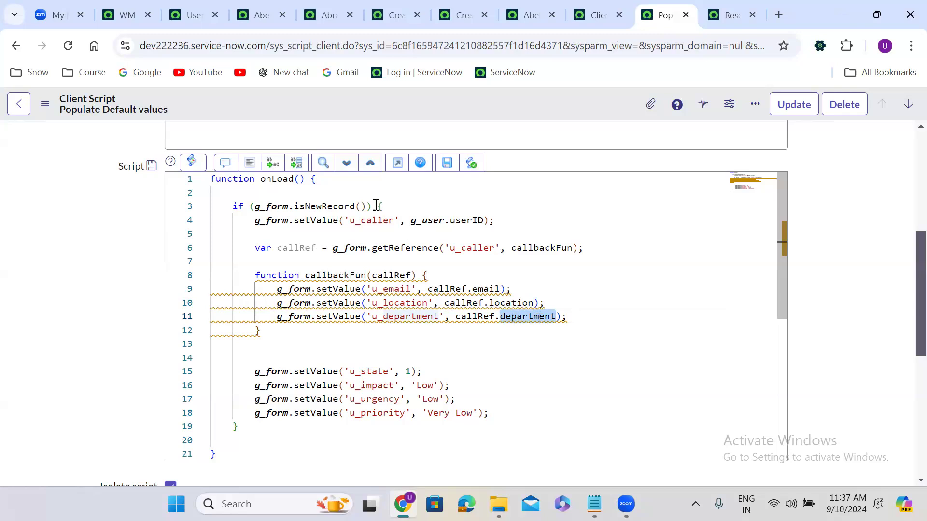
pyautogui.click(249, 164)
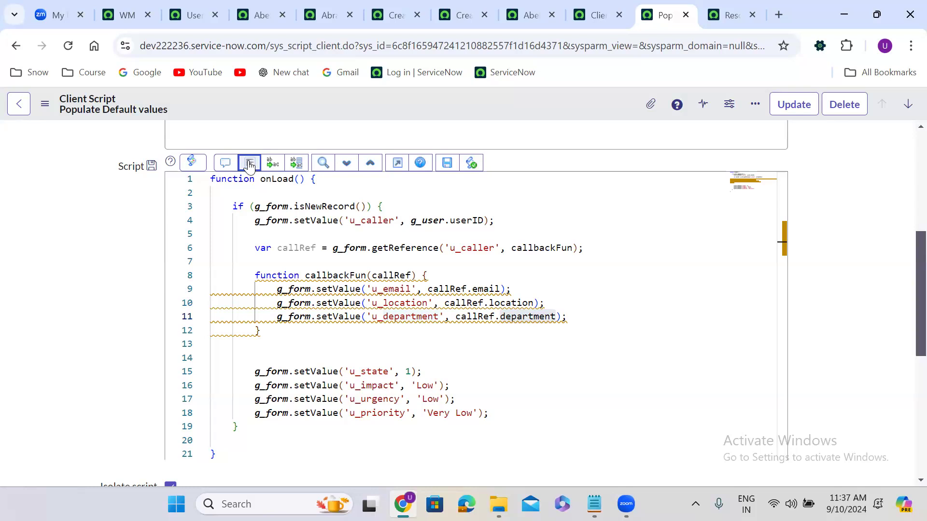
pyautogui.click(249, 166)
pyautogui.scroll(-1, 797, 202)
pyautogui.scroll(2, 796, 202)
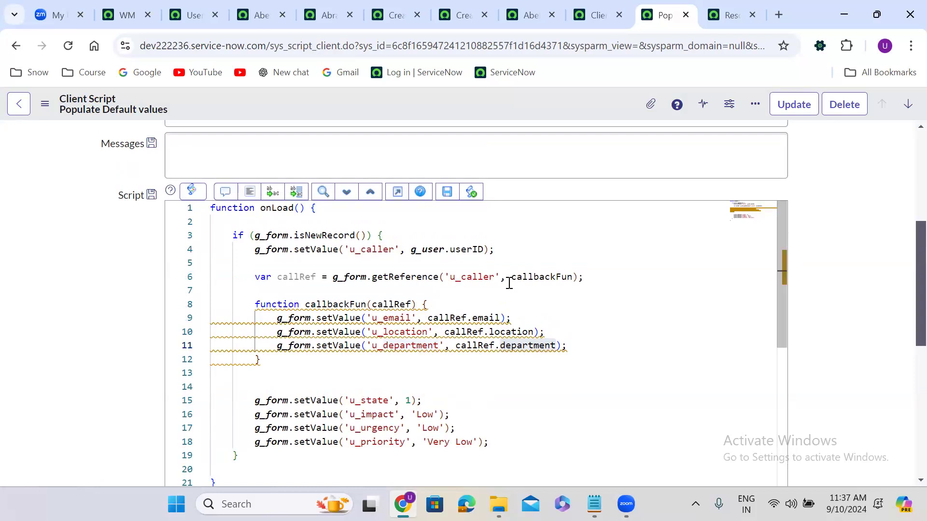
pyautogui.click(247, 193)
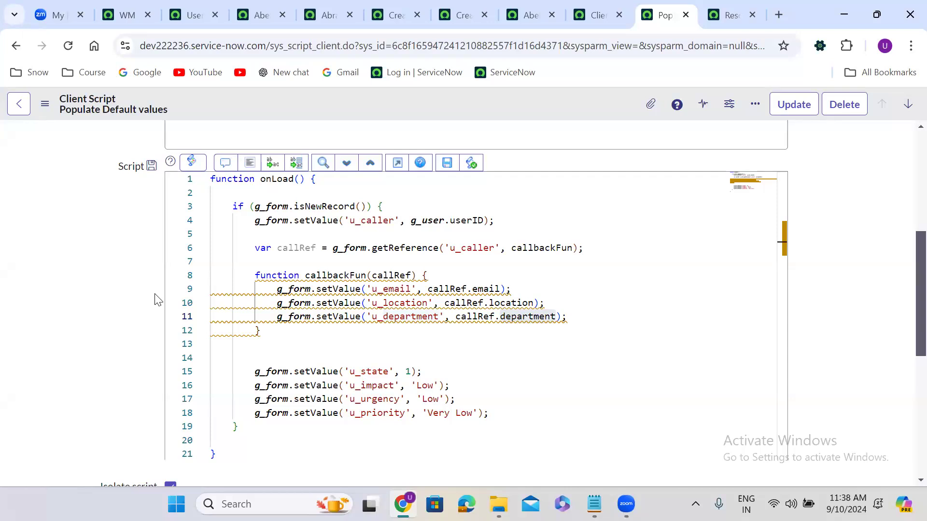
pyautogui.doubleClick(300, 250)
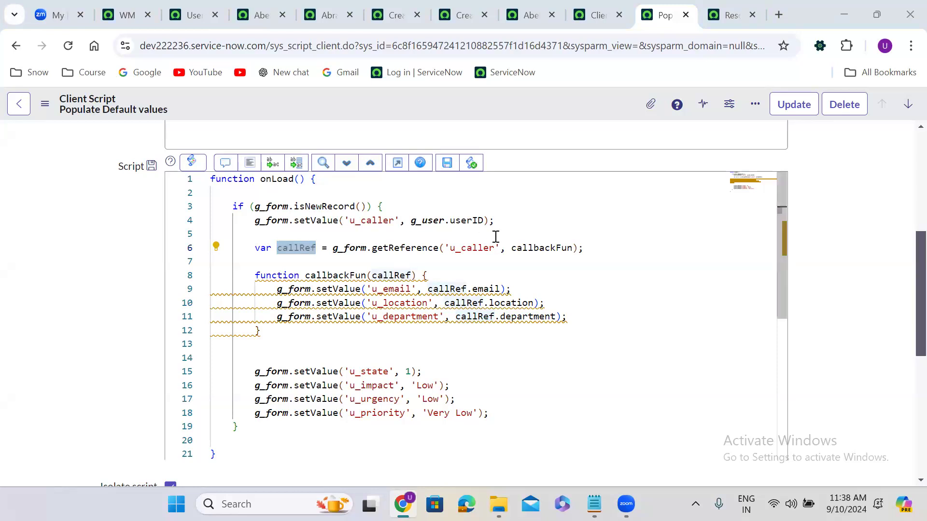
pyautogui.doubleClick(530, 248)
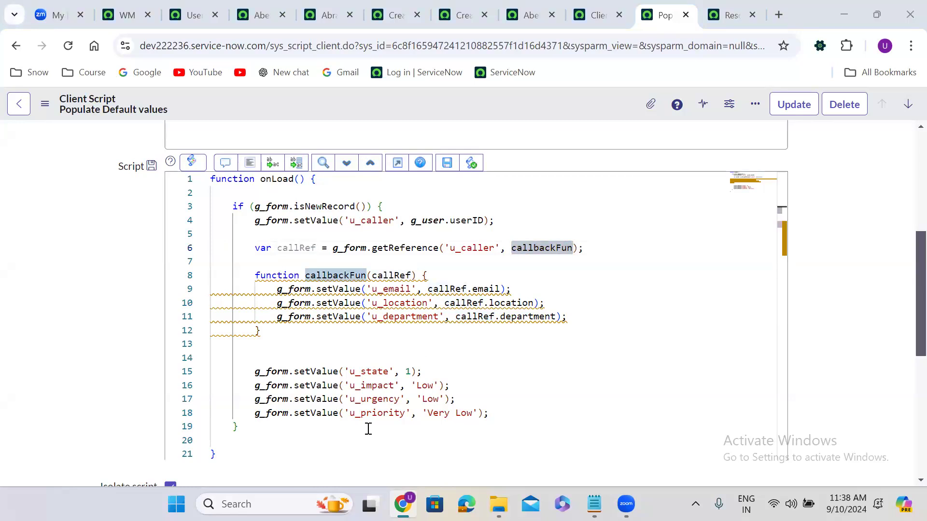
pyautogui.doubleClick(535, 249)
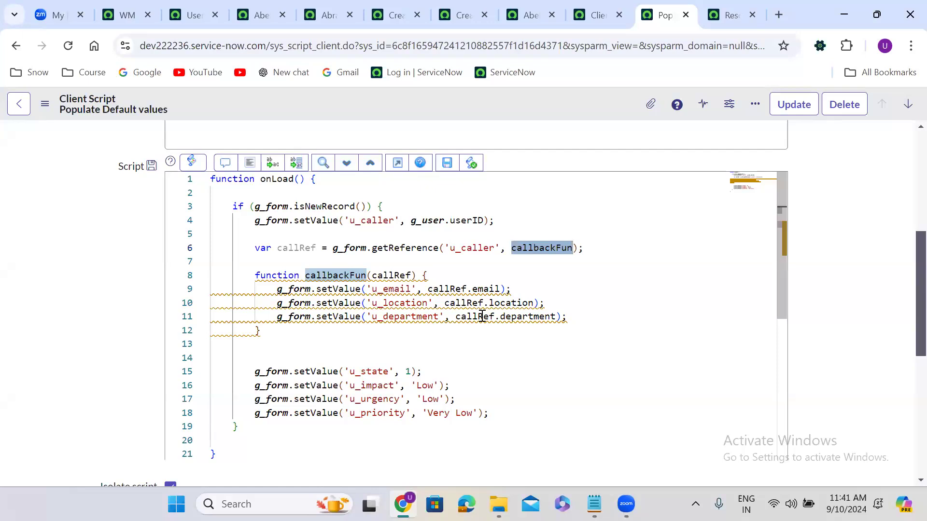
pyautogui.moveTo(488, 322)
pyautogui.moveTo(466, 310)
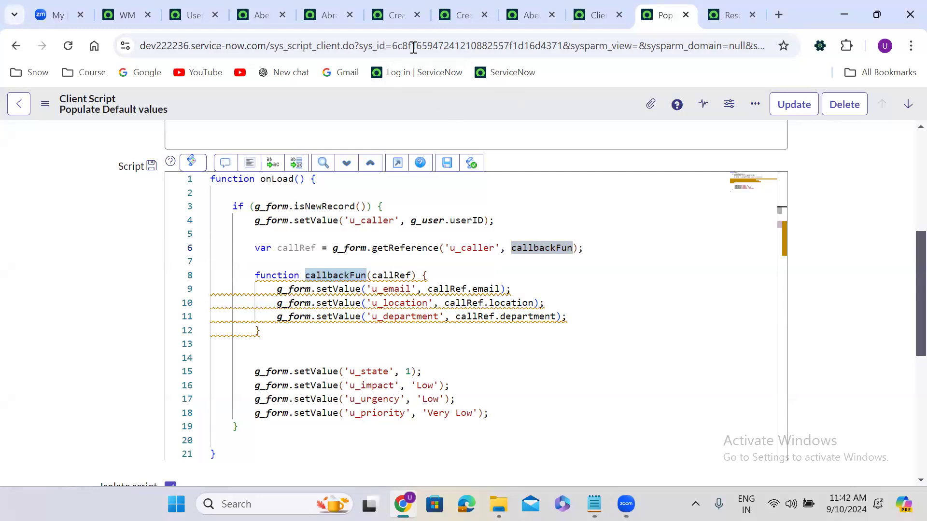
# Step: Clear the Caller on the new Finance Case form, reload it, and choose a suggested caller
pyautogui.click(393, 15)
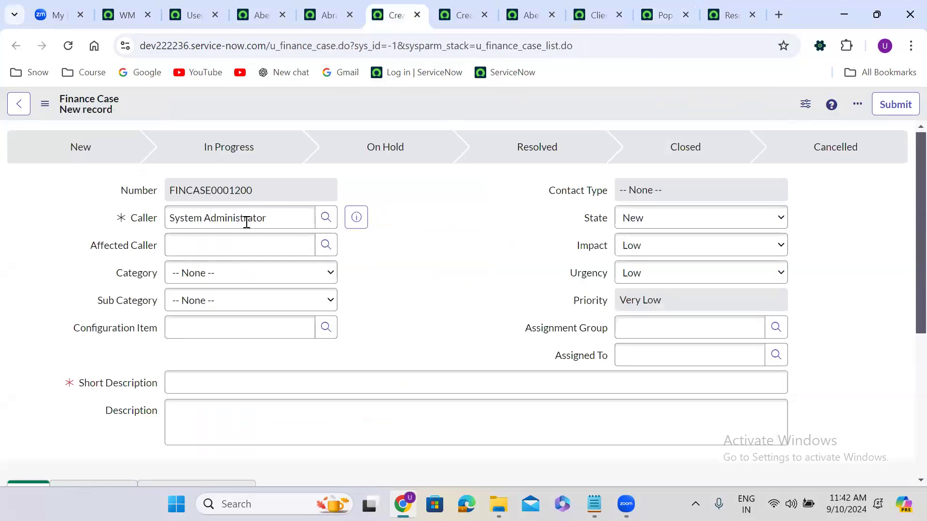
pyautogui.tripleClick(246, 222)
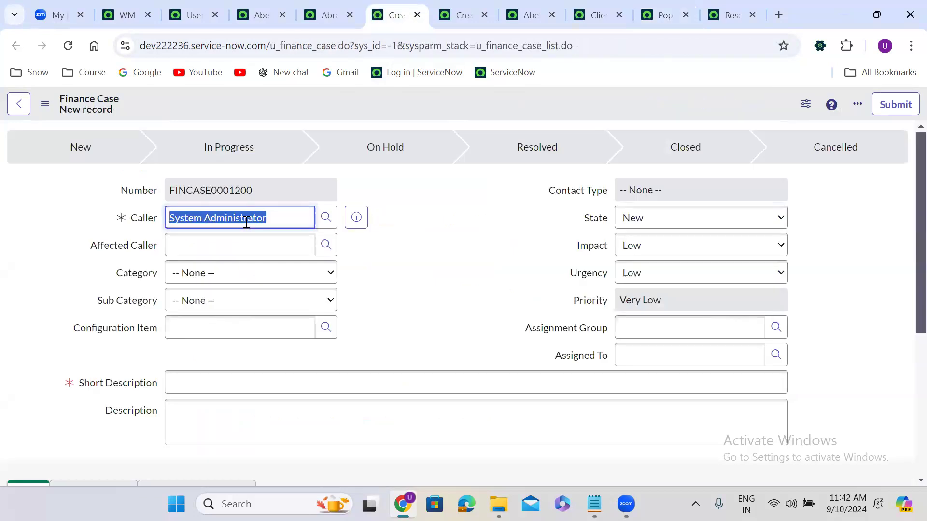
pyautogui.write('*')
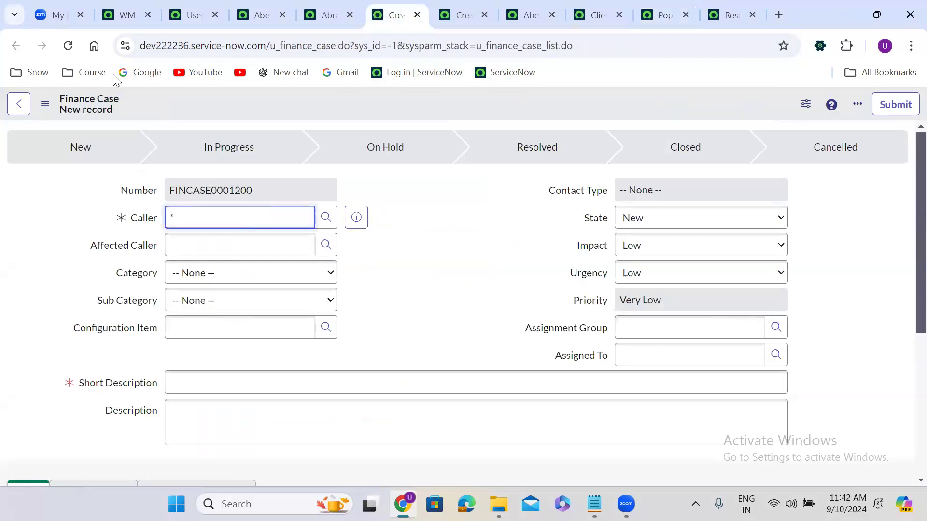
pyautogui.click(60, 44)
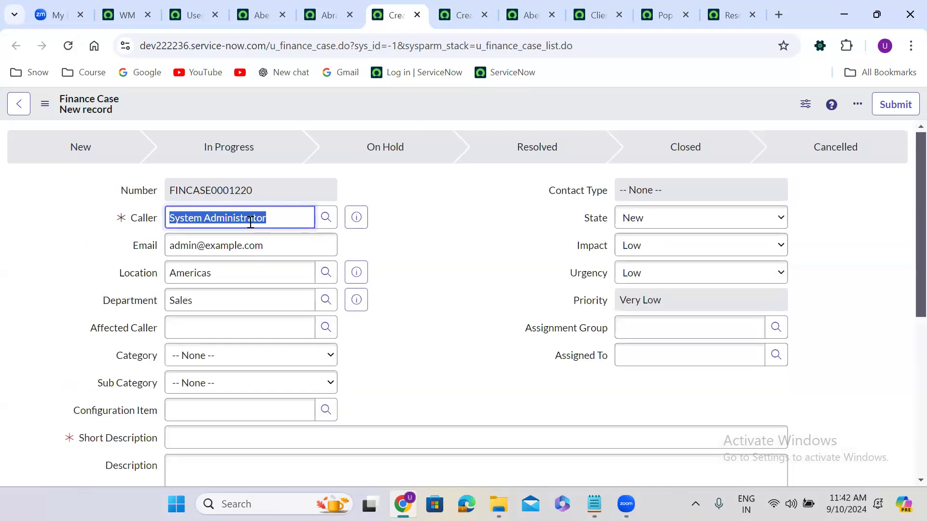
pyautogui.write('abel')
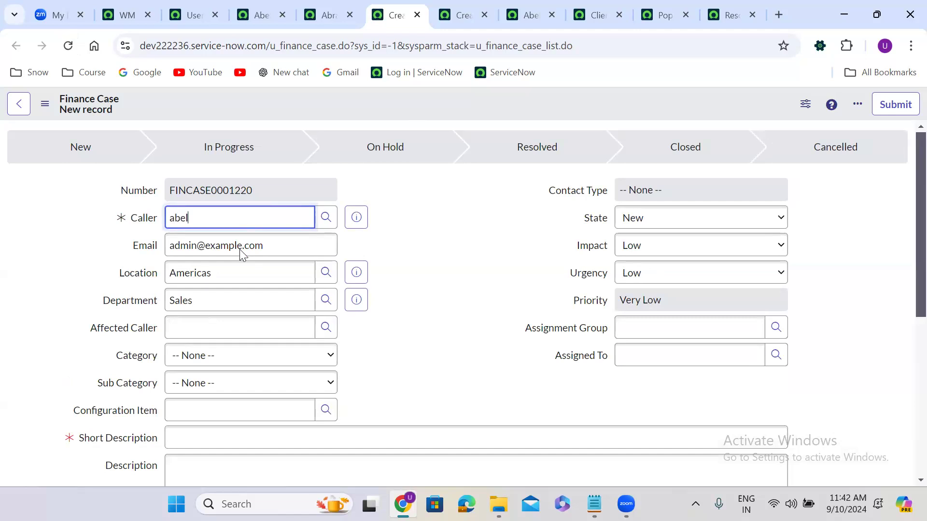
pyautogui.click(238, 258)
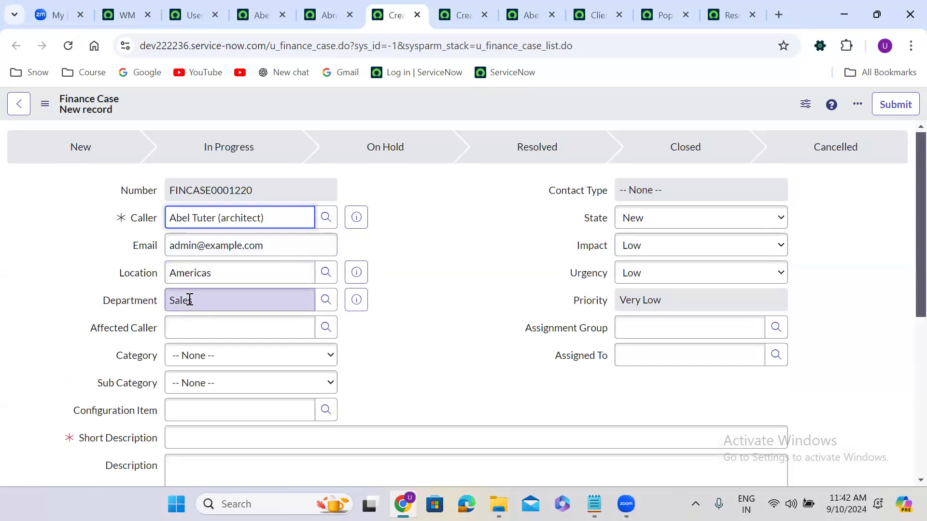
# Step: Swap the Caller to two other suggested users, then select the Caller value again
pyautogui.tripleClick(222, 214)
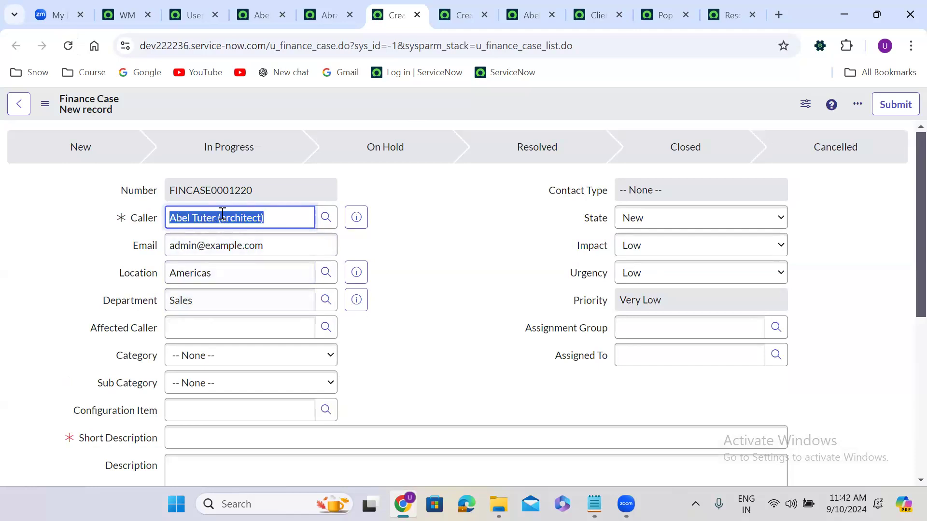
pyautogui.write('abra')
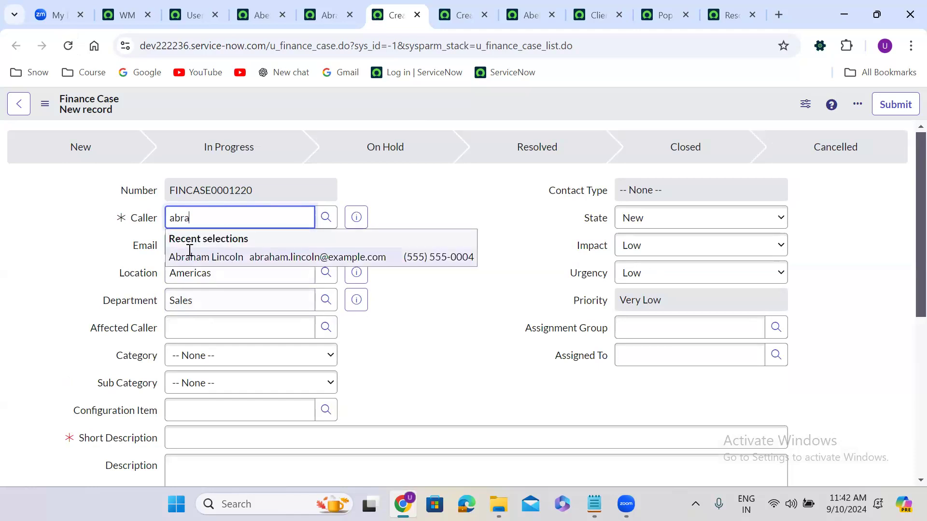
pyautogui.click(190, 256)
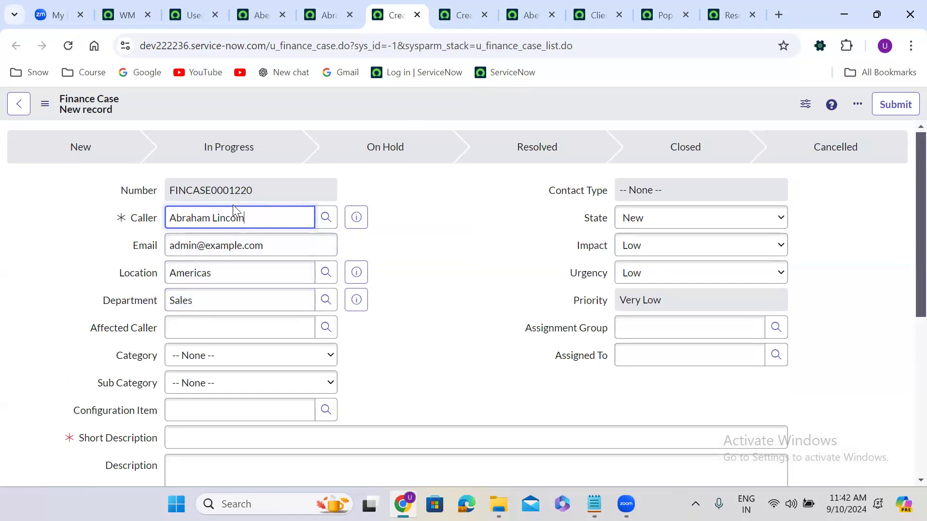
pyautogui.tripleClick(238, 220)
pyautogui.write('**')
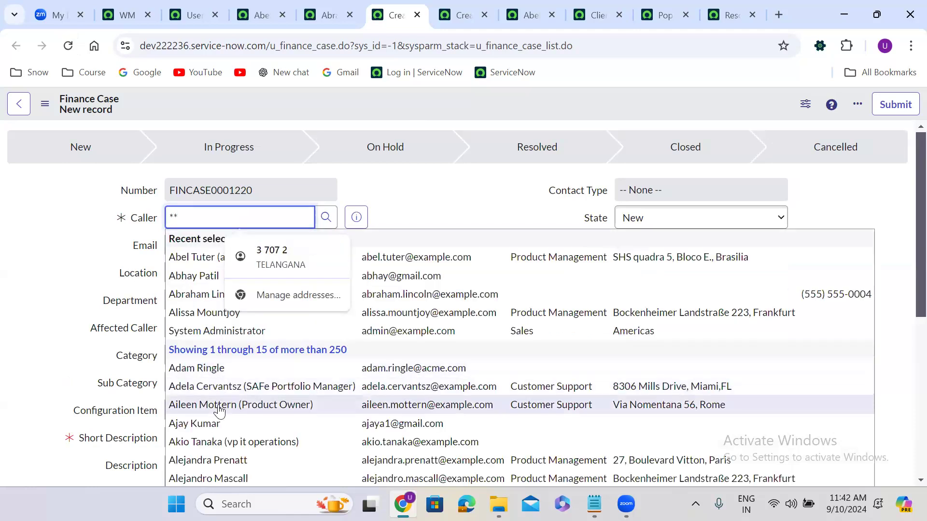
pyautogui.click(220, 404)
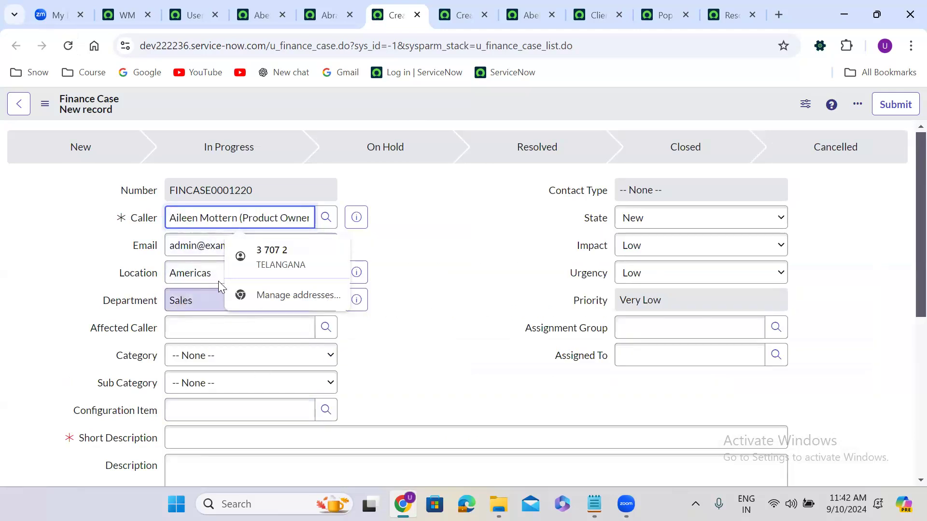
pyautogui.click(456, 218)
pyautogui.tripleClick(196, 219)
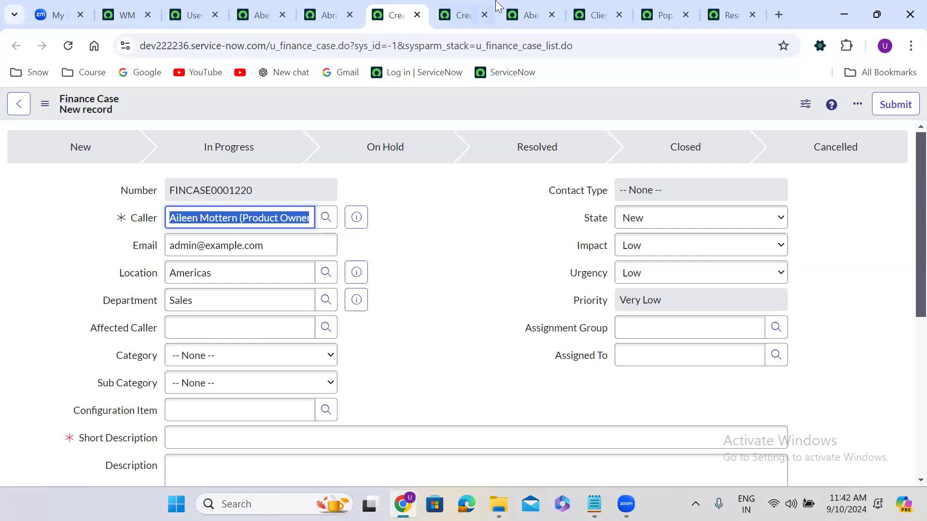
# Step: Close the user record tab to reach the Finance Case Client Scripts list
pyautogui.click(470, 8)
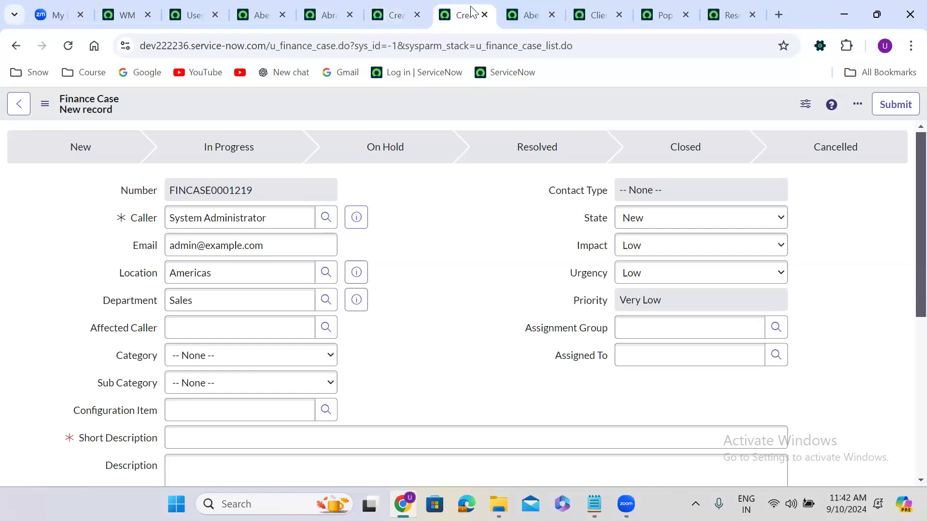
pyautogui.click(525, 12)
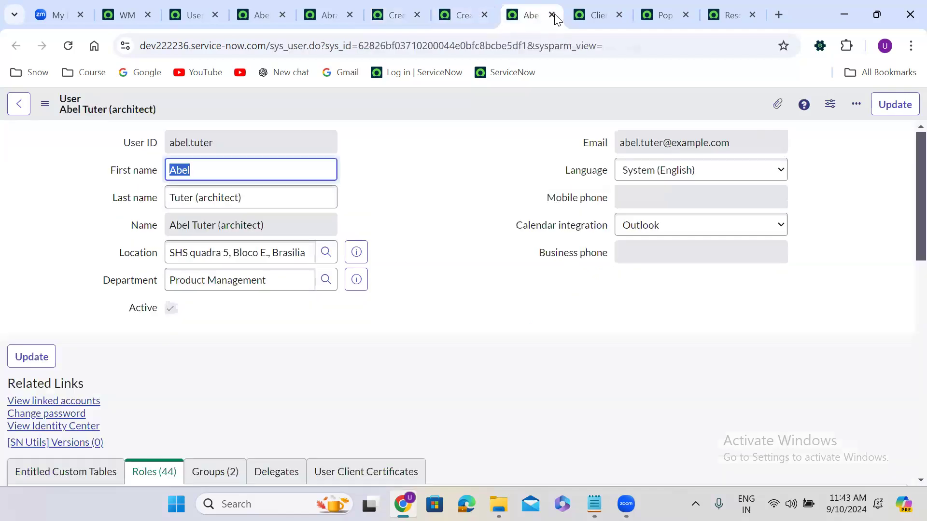
pyautogui.click(551, 15)
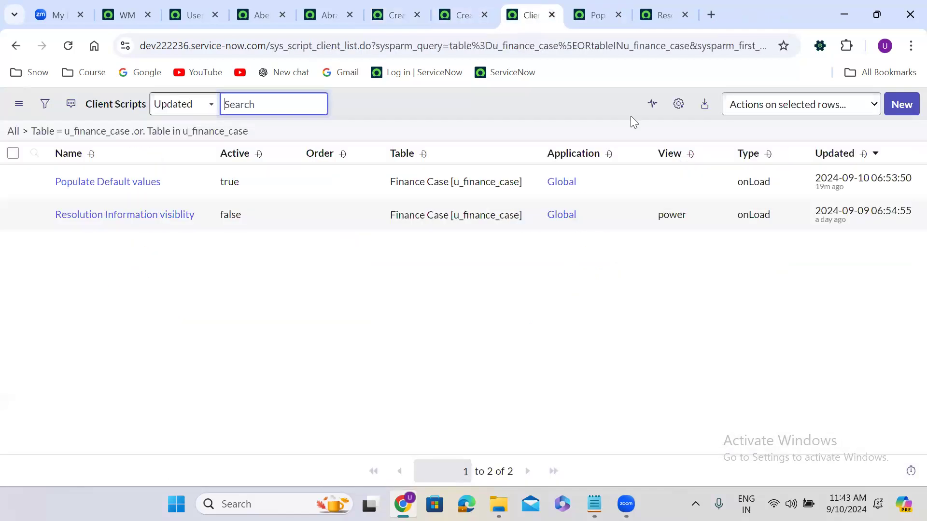
# Step: Start a new Finance Case client script named 'Populate caller reference values'
pyautogui.click(903, 104)
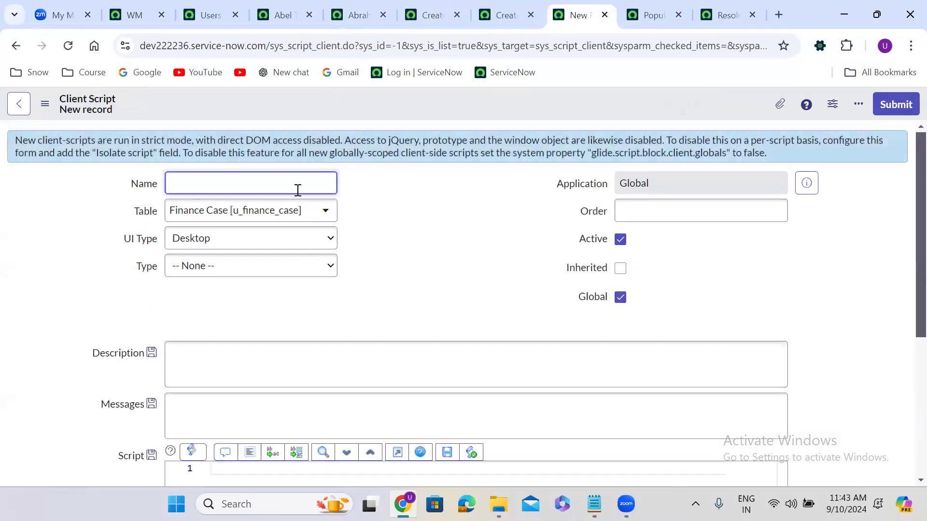
pyautogui.write('Populate call')
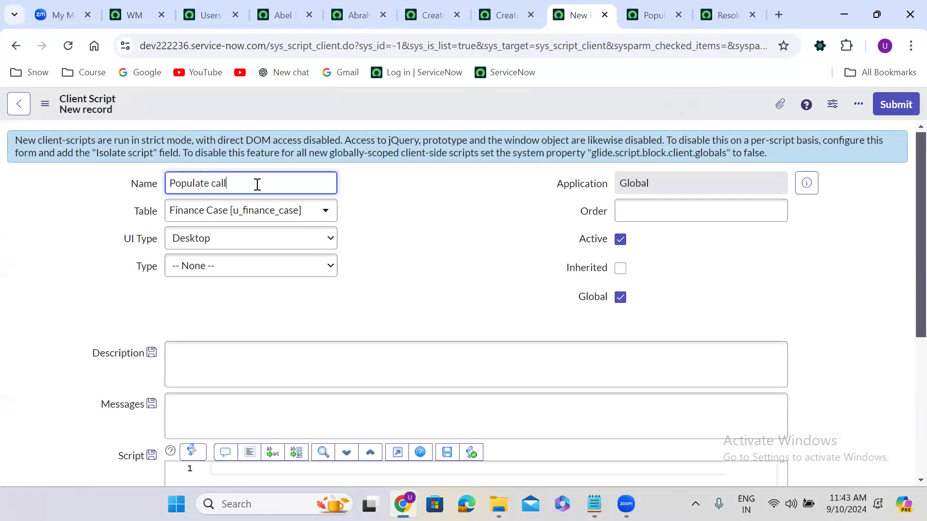
pyautogui.write('erref')
pyautogui.press('BackSpace')
pyautogui.press('BackSpace')
pyautogui.press('BackSpace')
pyautogui.write('reference values')
# Step: Make the script type onChange with Caller as the watched field
pyautogui.click(251, 266)
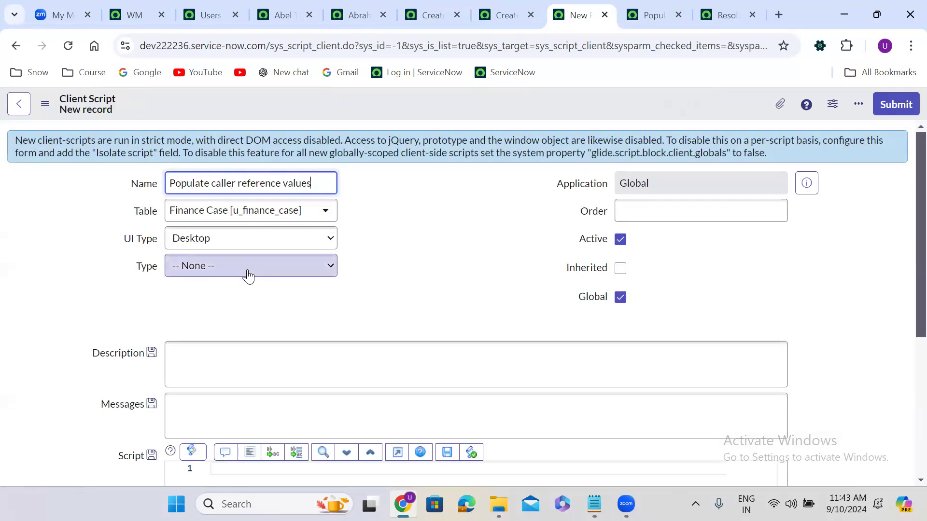
pyautogui.click(206, 321)
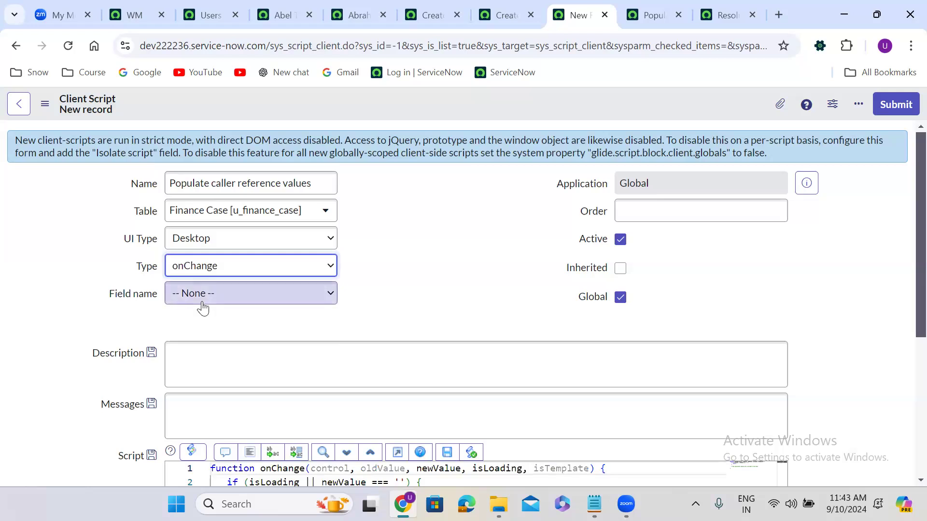
pyautogui.click(201, 295)
pyautogui.press('c')
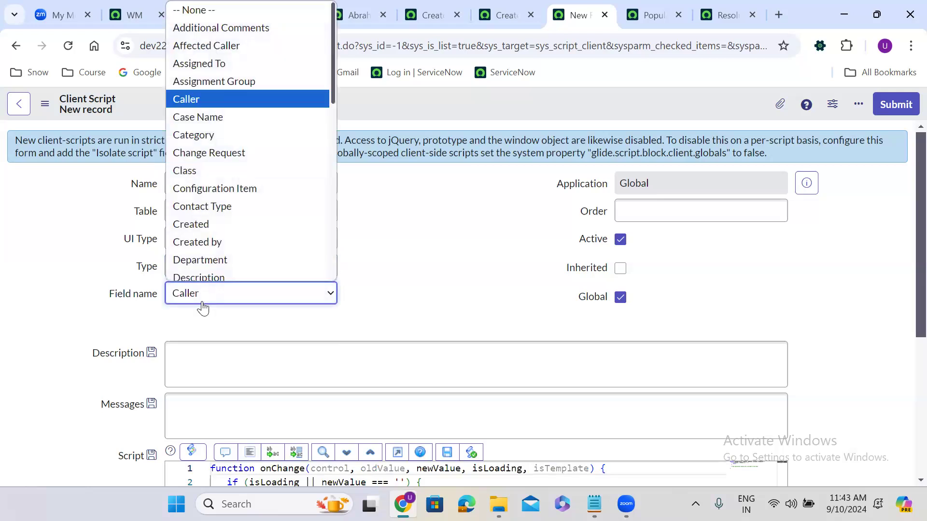
pyautogui.press('Return')
# Step: Delete the placeholder comment on line 6 of the onChange template
pyautogui.scroll(-5, 392, 315)
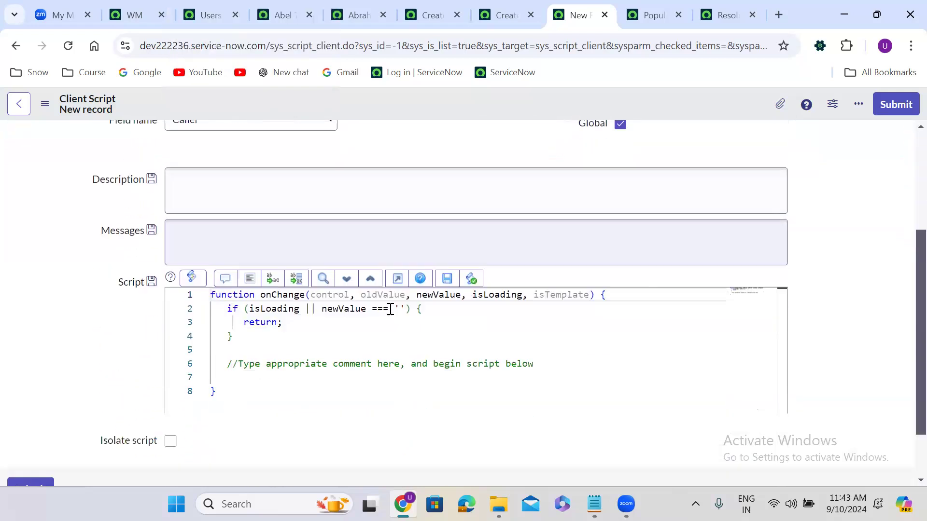
pyautogui.moveTo(225, 293); pyautogui.dragTo(566, 293)
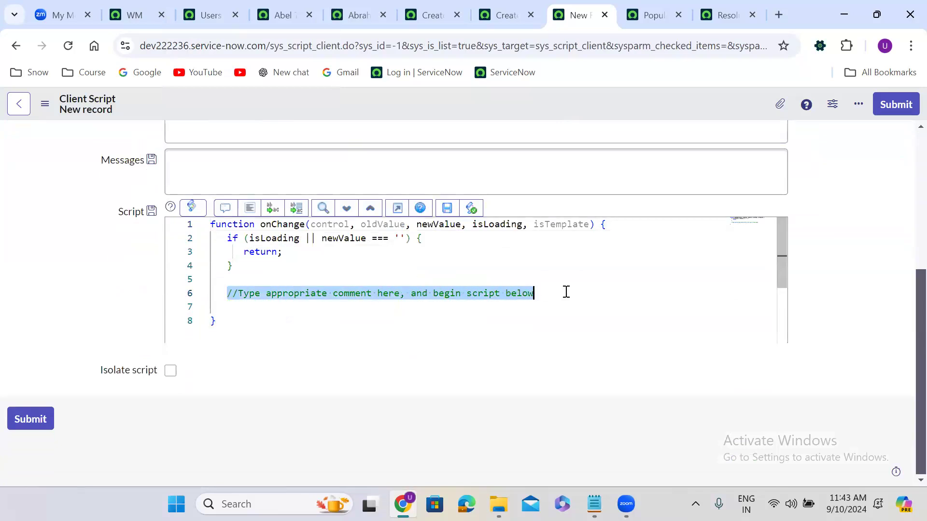
pyautogui.press('BackSpace')
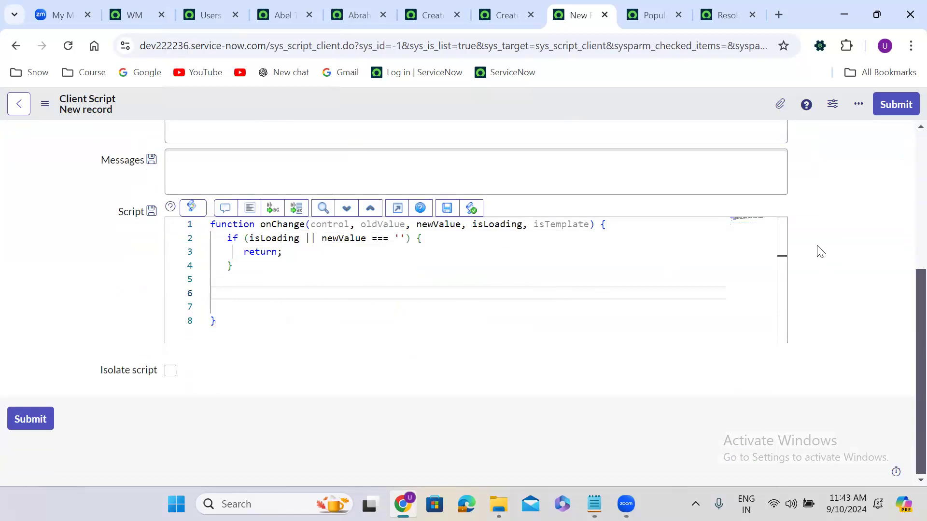
pyautogui.scroll(2, 820, 251)
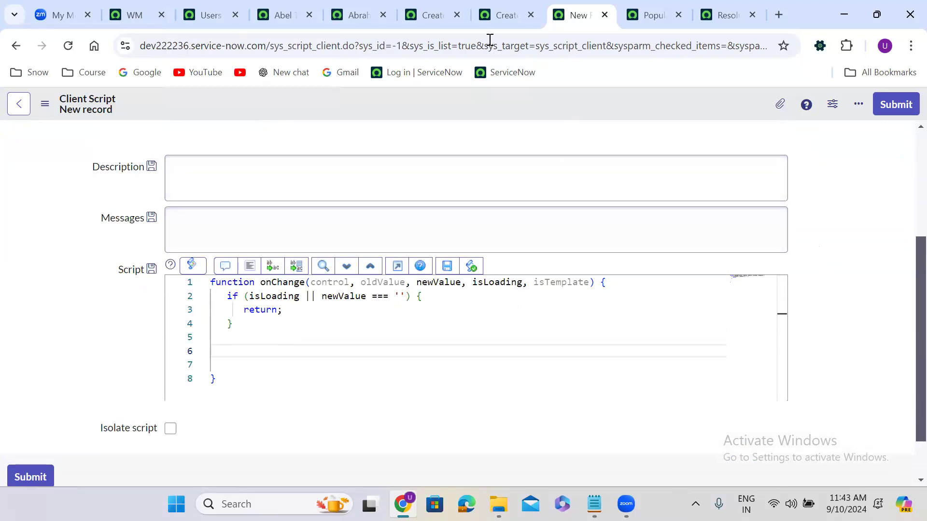
# Step: Copy lines 6–12 (getReference call and callbackFun) from Populate Default values into the new script
pyautogui.click(505, 15)
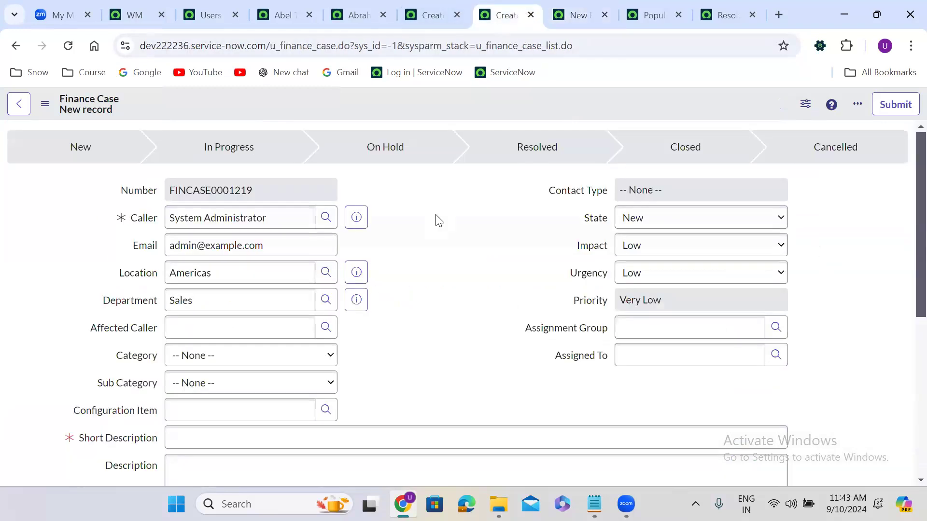
pyautogui.click(646, 18)
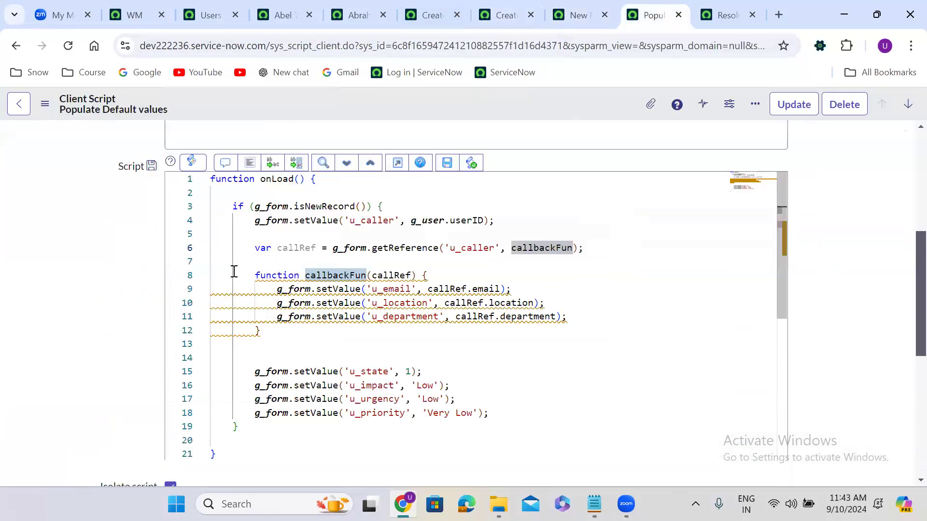
pyautogui.moveTo(236, 261); pyautogui.dragTo(261, 333)
pyautogui.click(229, 244)
pyautogui.keyDown('shift'); pyautogui.click(299, 337); pyautogui.keyUp('shift')
pyautogui.hotkey('ctrl', 'c')
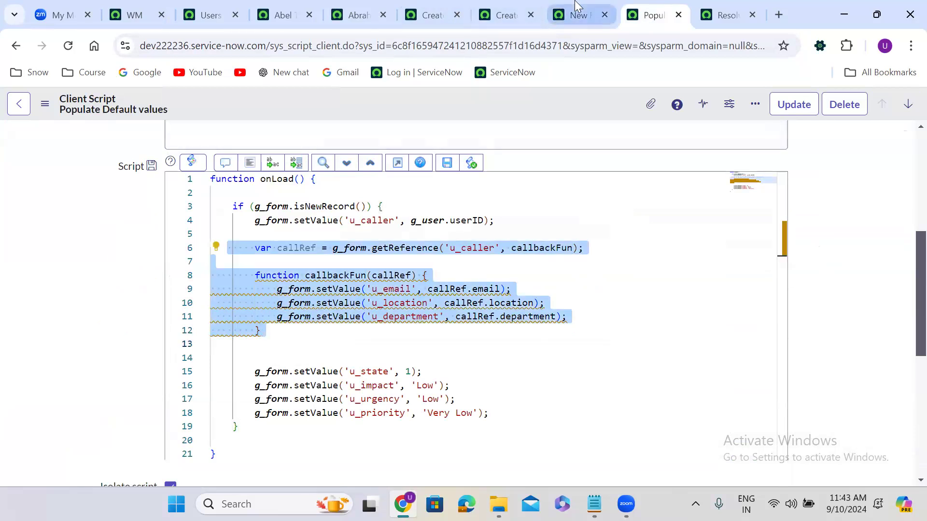
pyautogui.click(575, 15)
pyautogui.hotkey('ctrl', 'v')
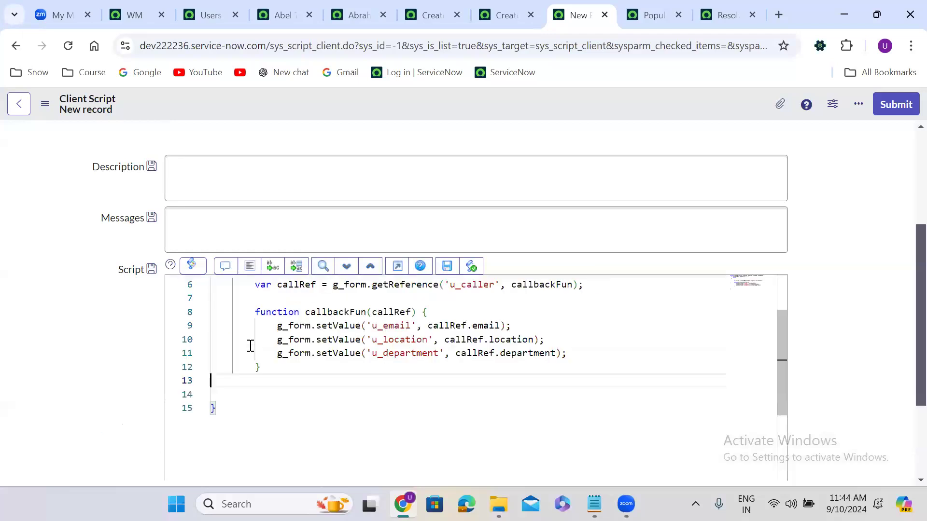
# Step: Briefly show the technical field names, then save the new client script
pyautogui.doubleClick(783, 299)
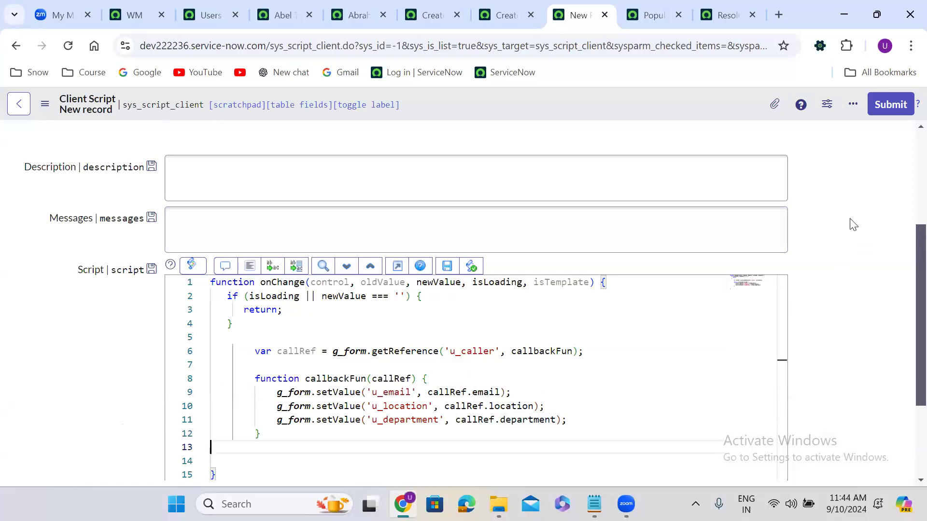
pyautogui.scroll(3, 852, 224)
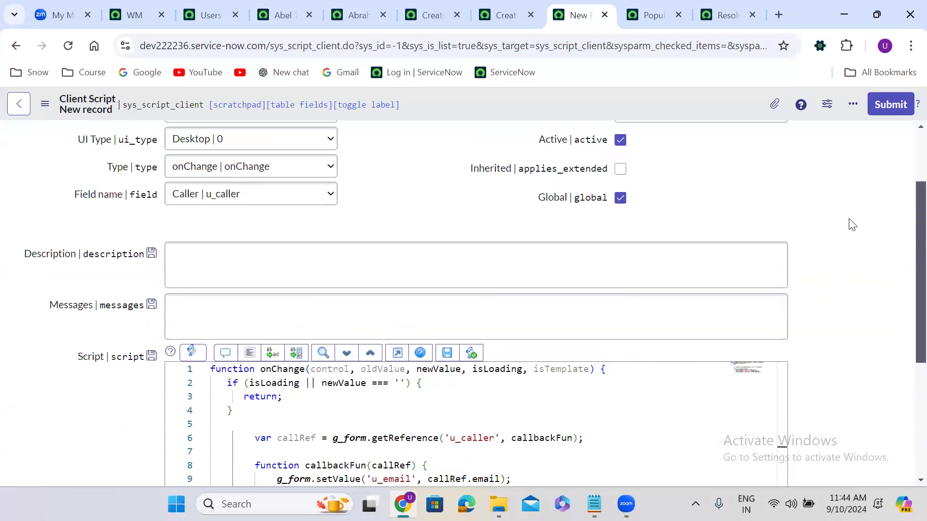
pyautogui.doubleClick(398, 192)
pyautogui.rightClick(432, 99)
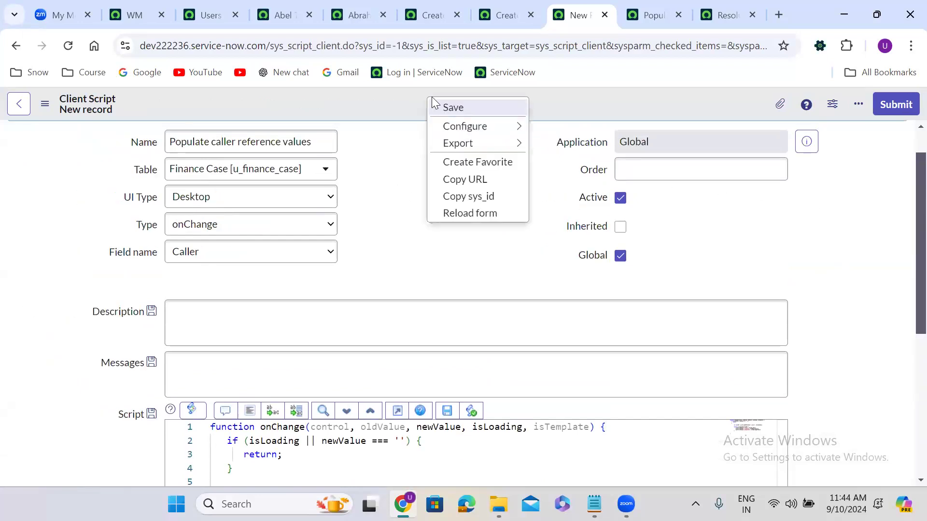
pyautogui.click(471, 110)
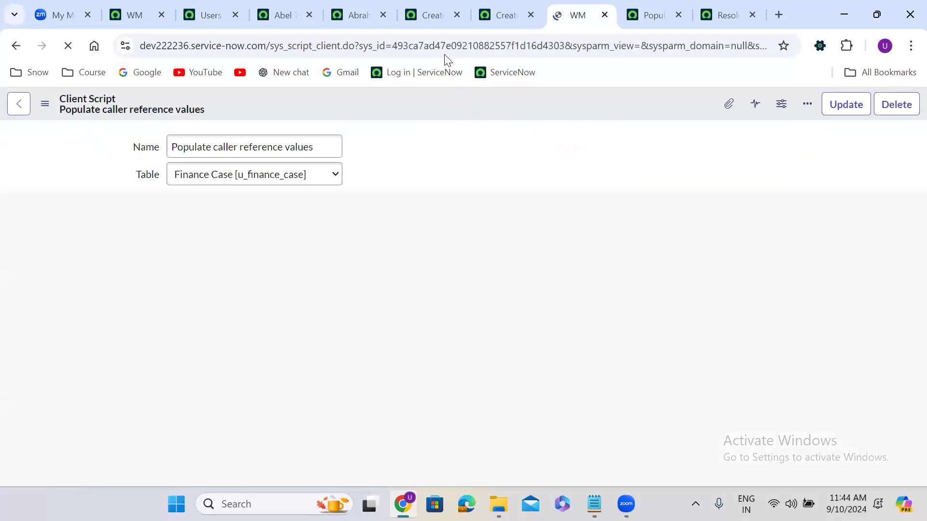
# Step: Reload the Finance Case form and pick three different callers, checking Email, Location and Department refresh
pyautogui.click(502, 12)
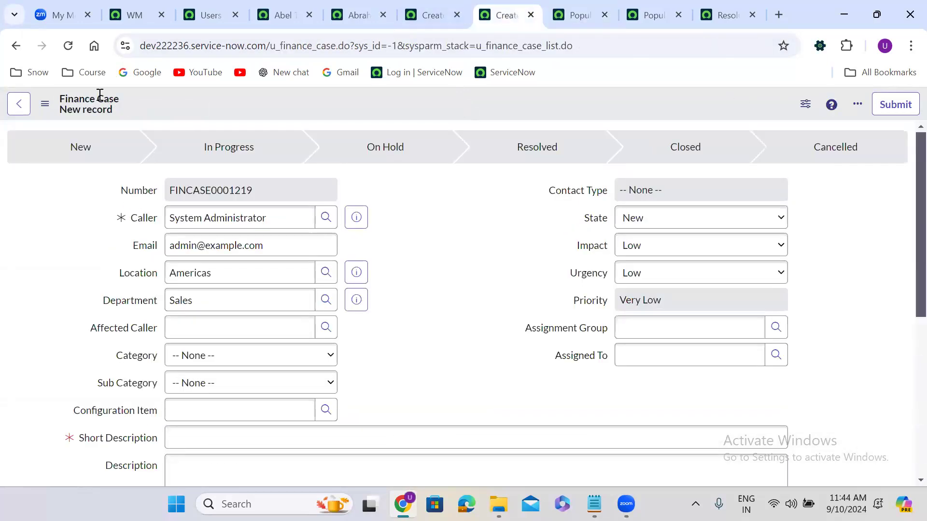
pyautogui.click(67, 41)
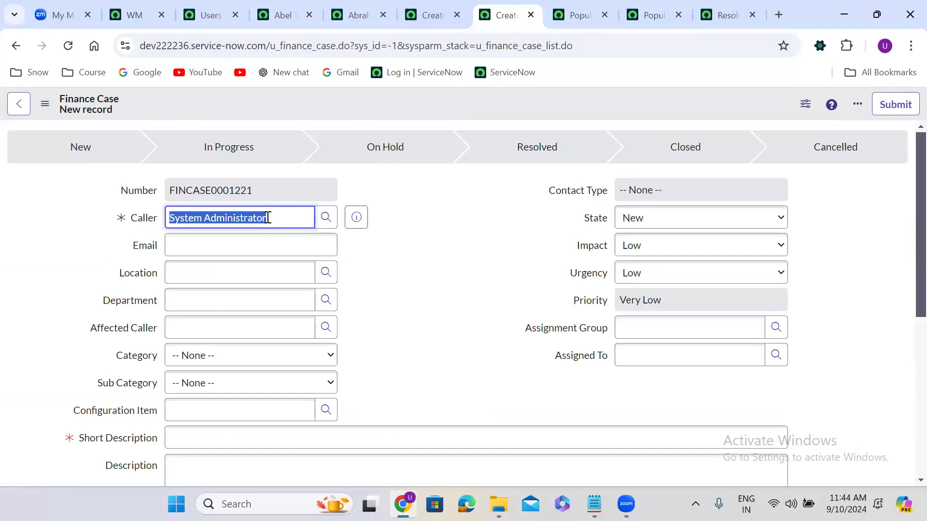
pyautogui.write('abel')
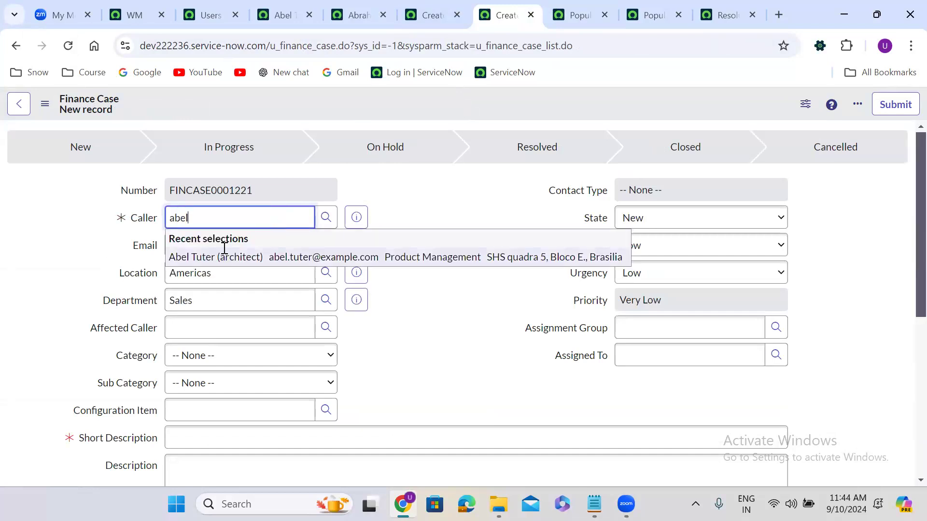
pyautogui.click(224, 253)
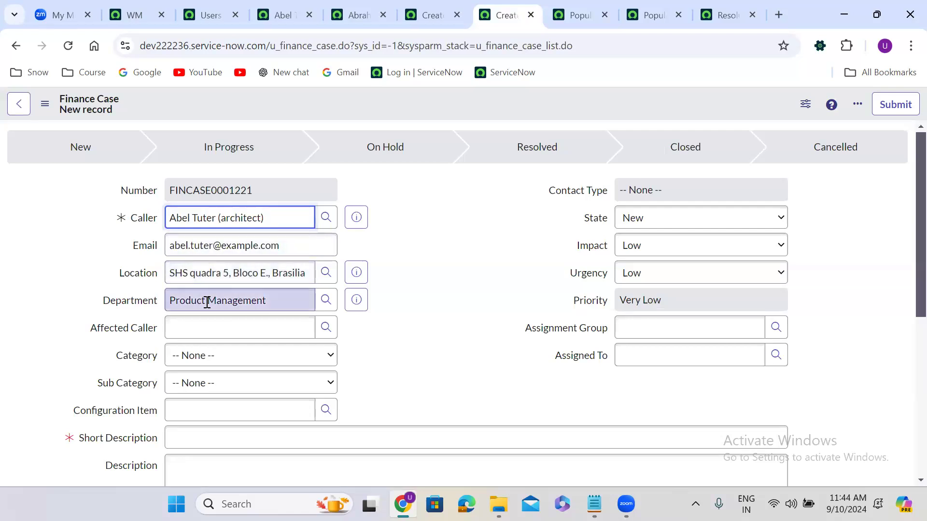
pyautogui.tripleClick(232, 225)
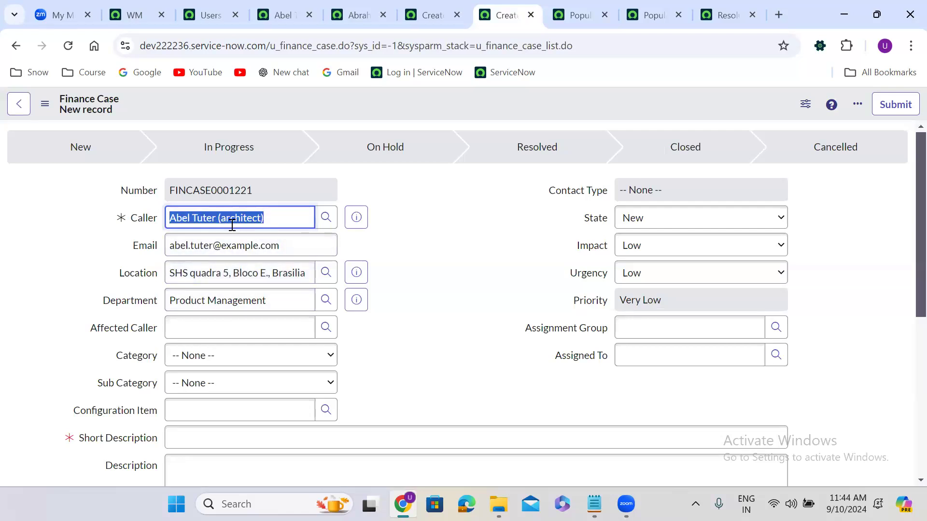
pyautogui.write('abra')
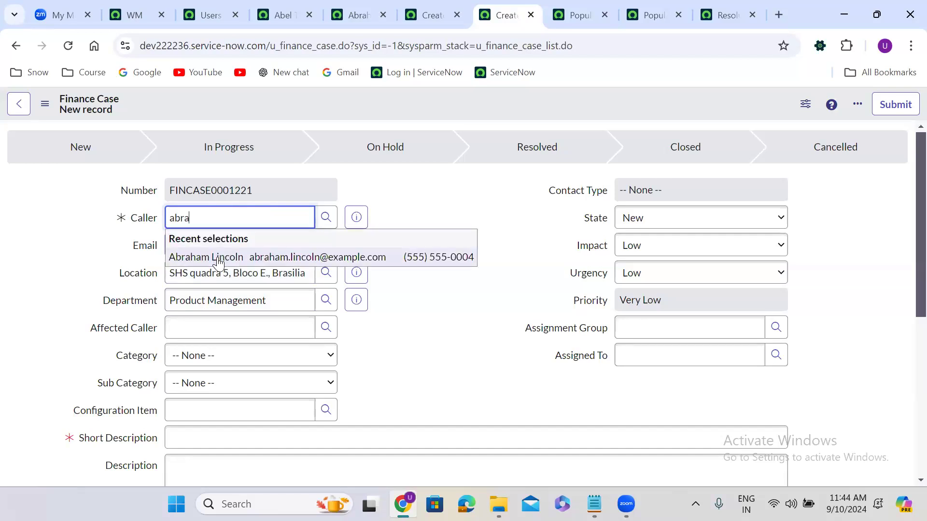
pyautogui.click(217, 257)
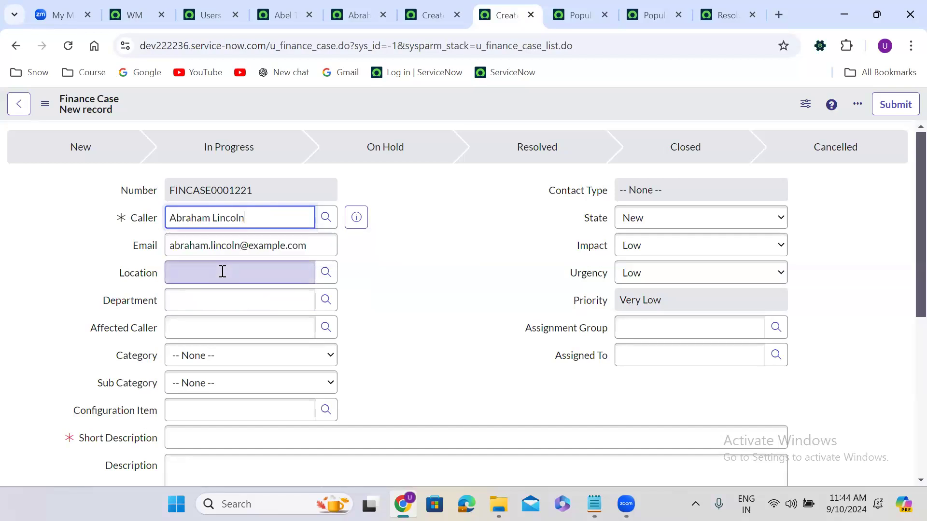
pyautogui.tripleClick(227, 217)
pyautogui.write('ali')
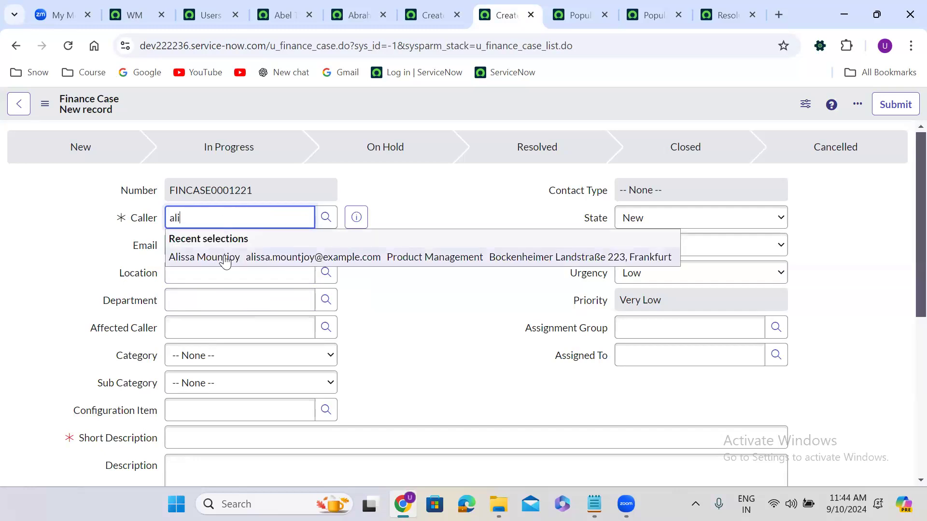
pyautogui.click(225, 263)
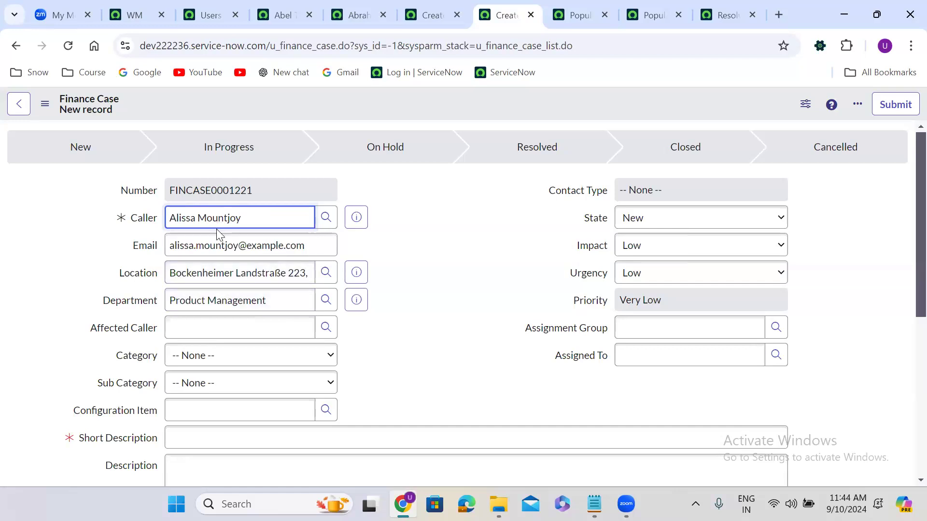
pyautogui.click(580, 17)
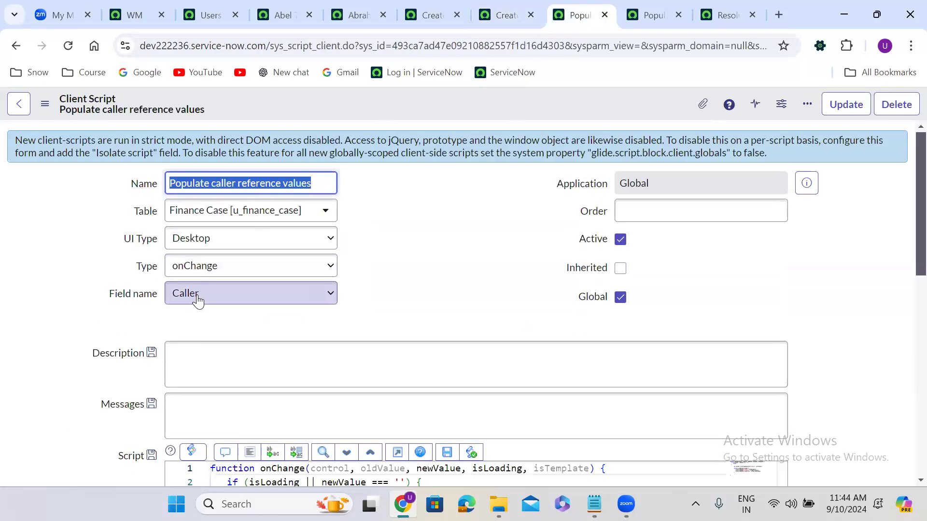
# Step: Walk through the code, highlighting u_caller, callbackFun, callRef and the email, location, department properties
pyautogui.click(342, 310)
pyautogui.scroll(-5, 341, 309)
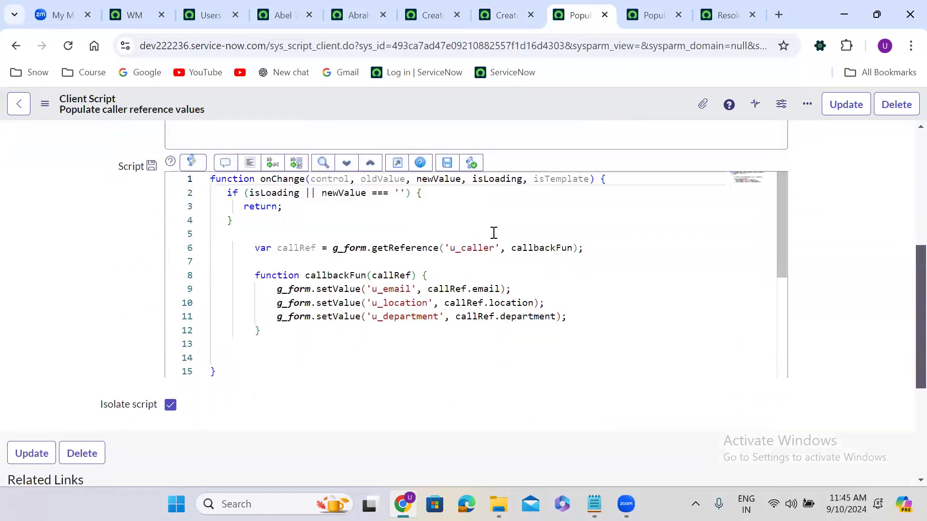
pyautogui.doubleClick(494, 247)
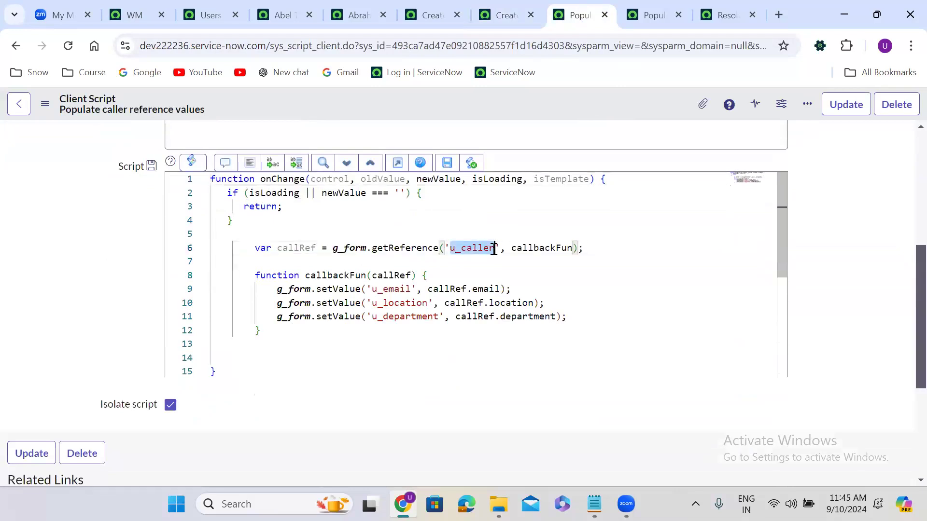
pyautogui.doubleClick(550, 248)
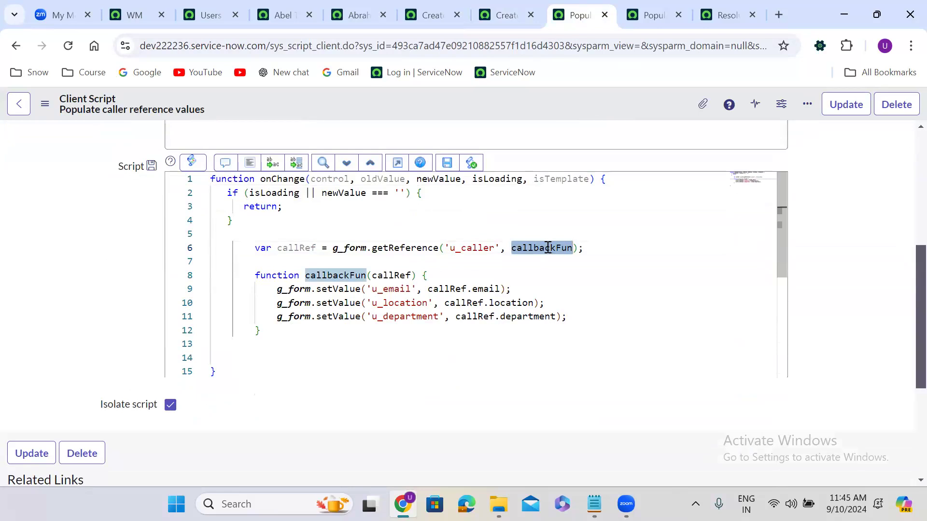
pyautogui.doubleClick(298, 248)
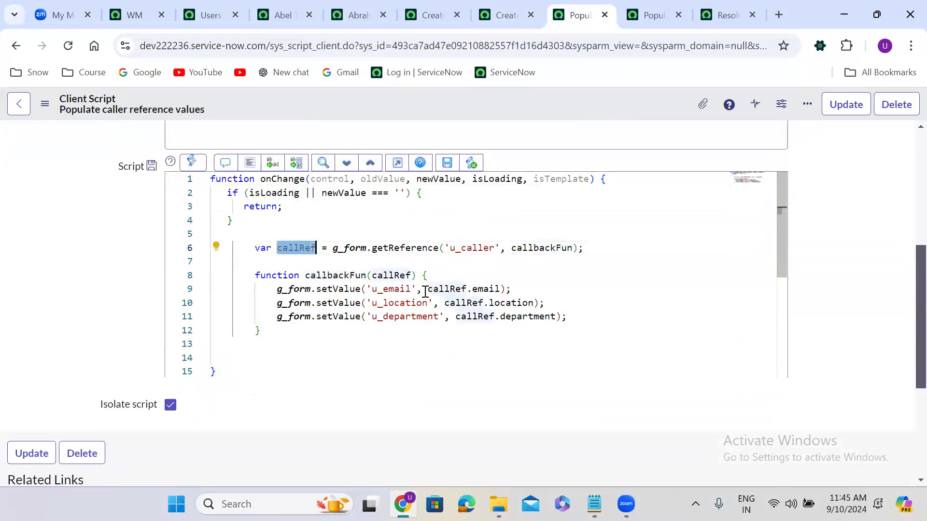
pyautogui.doubleClick(499, 289)
pyautogui.doubleClick(519, 302)
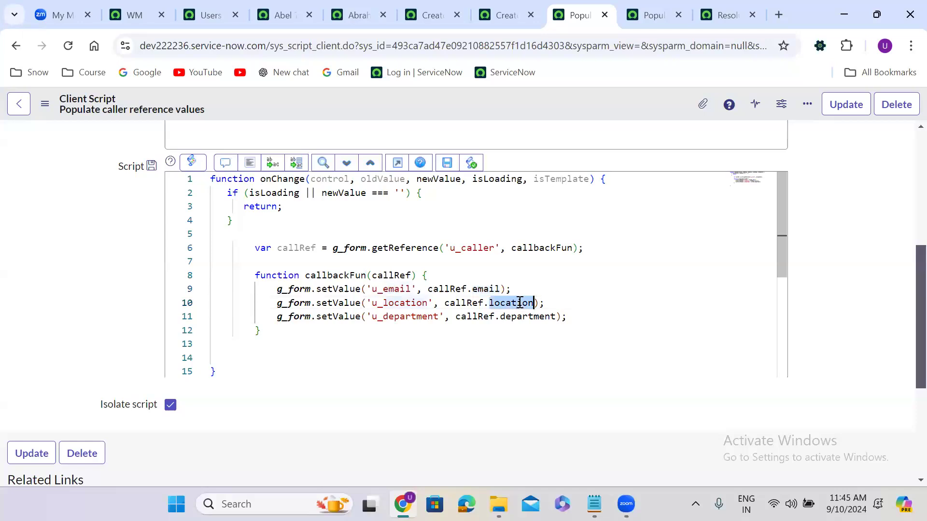
pyautogui.doubleClick(529, 315)
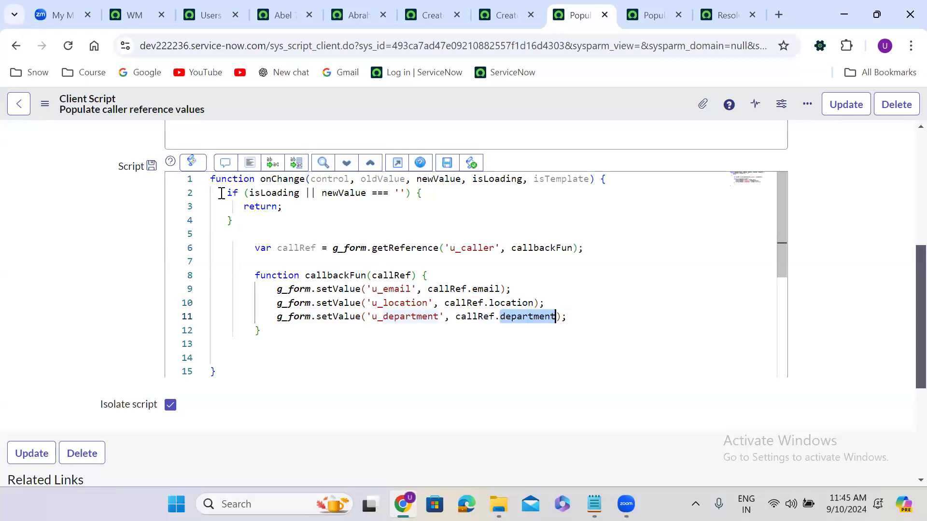
# Step: Delete the isLoading/empty-value guard on lines 2–4, leaving an empty line
pyautogui.moveTo(214, 192); pyautogui.dragTo(288, 217)
pyautogui.press('BackSpace')
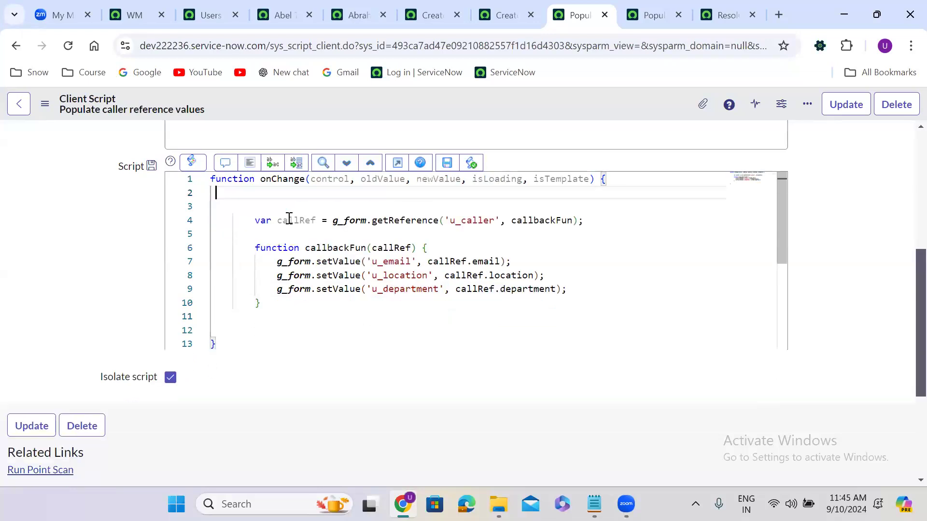
pyautogui.press('Return')
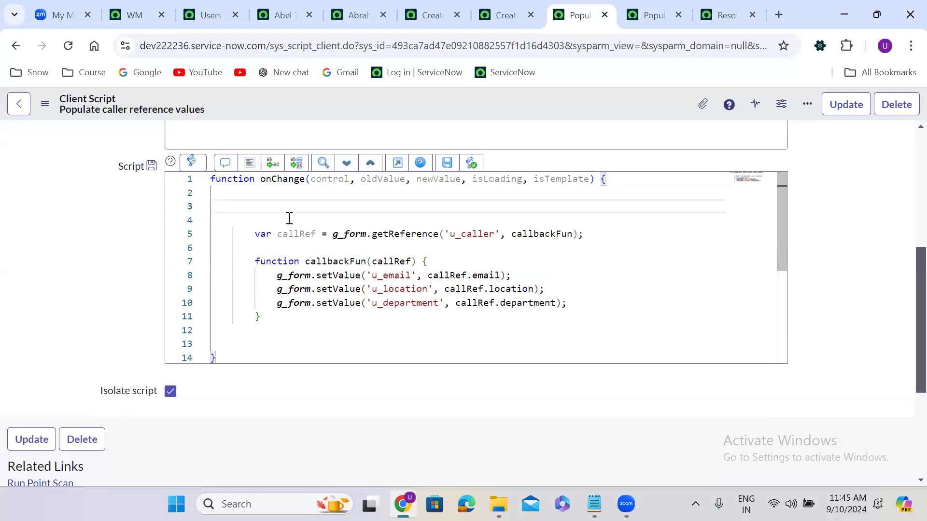
# Step: Delete the getReference callback block from the Populate Default values onLoad script, tidy the blank lines and save it
pyautogui.click(644, 16)
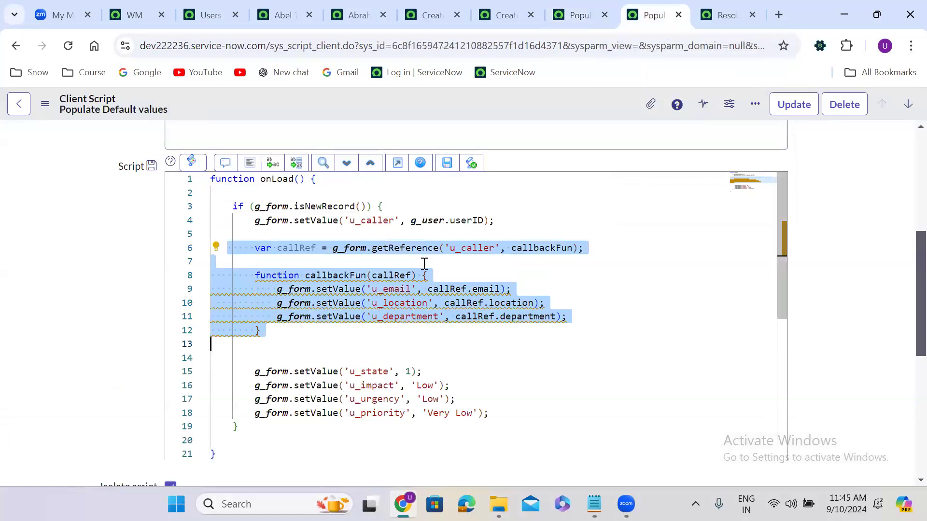
pyautogui.click(361, 274)
pyautogui.moveTo(238, 248); pyautogui.dragTo(312, 328)
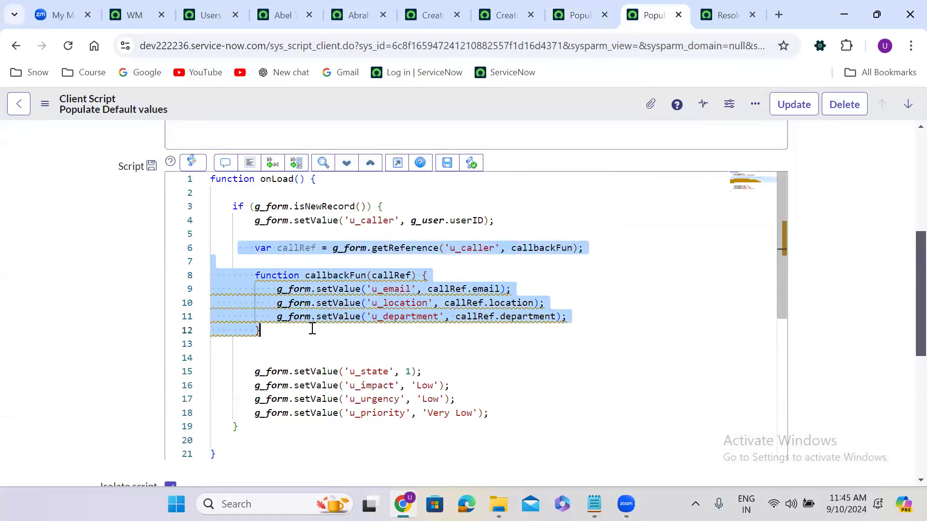
pyautogui.press('BackSpace')
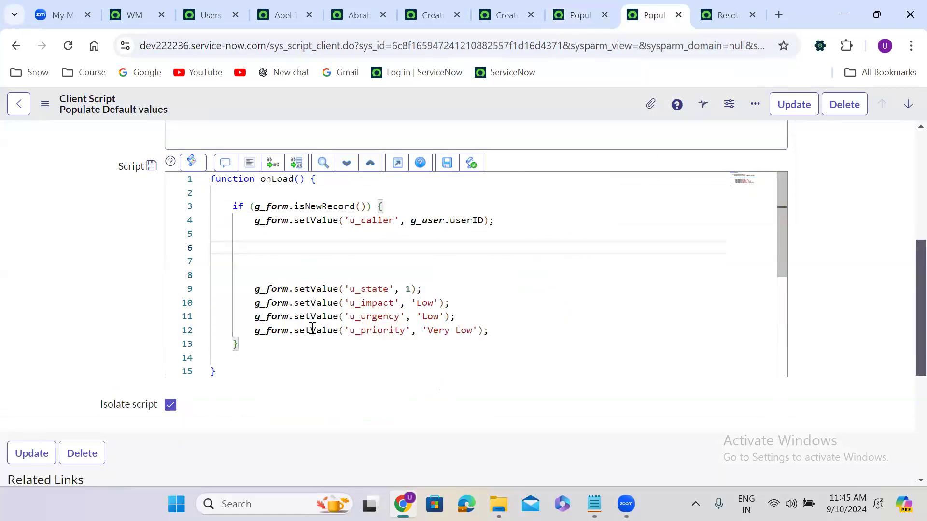
pyautogui.press('Delete')
pyautogui.press('Delete')
pyautogui.press('Delete')
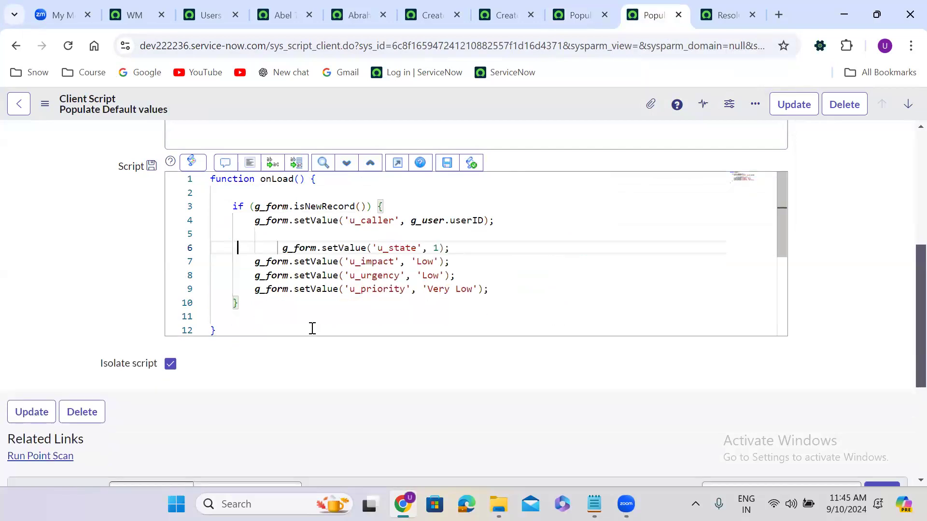
pyautogui.press('BackSpace')
pyautogui.press('BackSpace')
pyautogui.press('BackSpace')
pyautogui.press('BackSpace')
pyautogui.press('BackSpace')
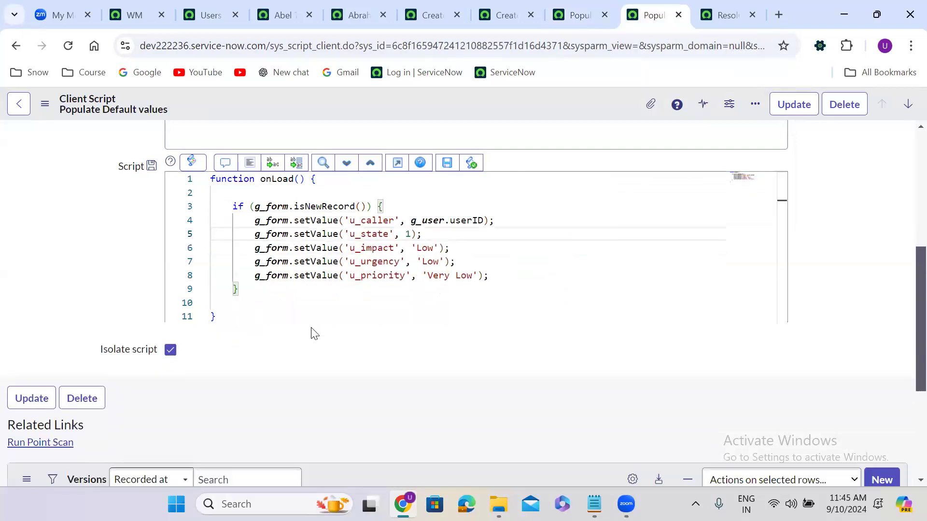
pyautogui.rightClick(445, 105)
pyautogui.click(446, 108)
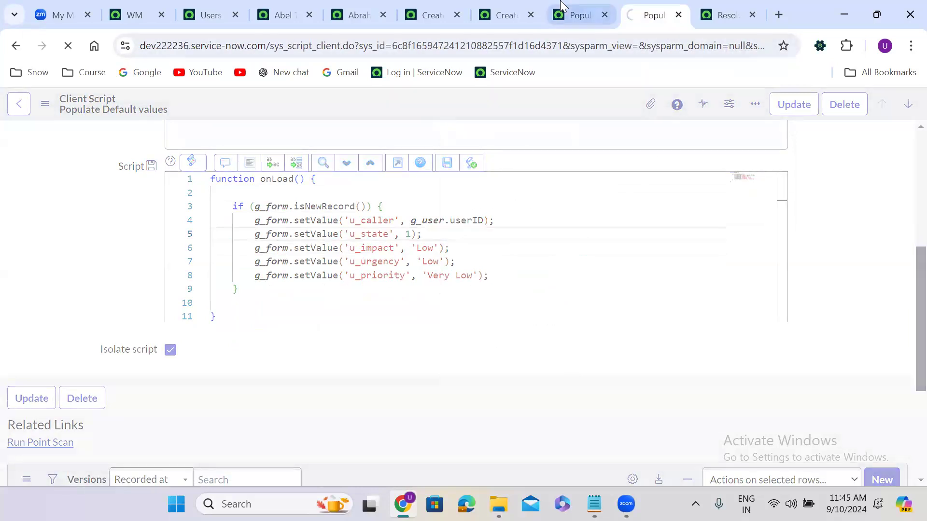
pyautogui.click(577, 15)
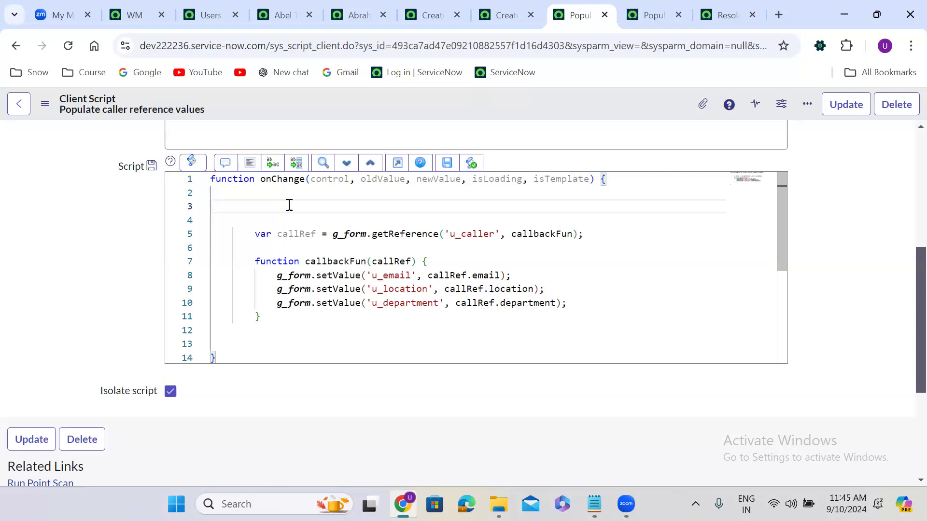
# Step: Add an if (newValue == '') block to the onChange script and format the code
pyautogui.write('f(){')
pyautogui.press('Return')
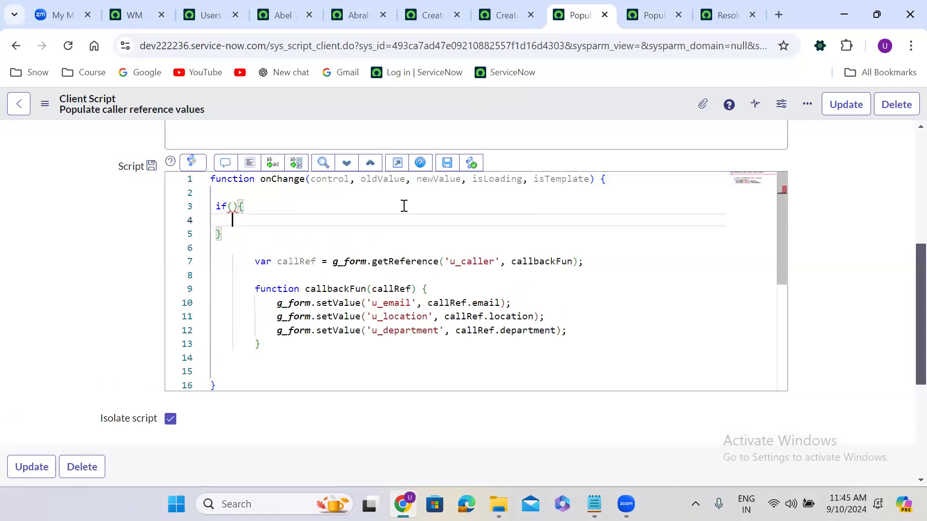
pyautogui.doubleClick(434, 184)
pyautogui.hotkey('ctrl', 'c')
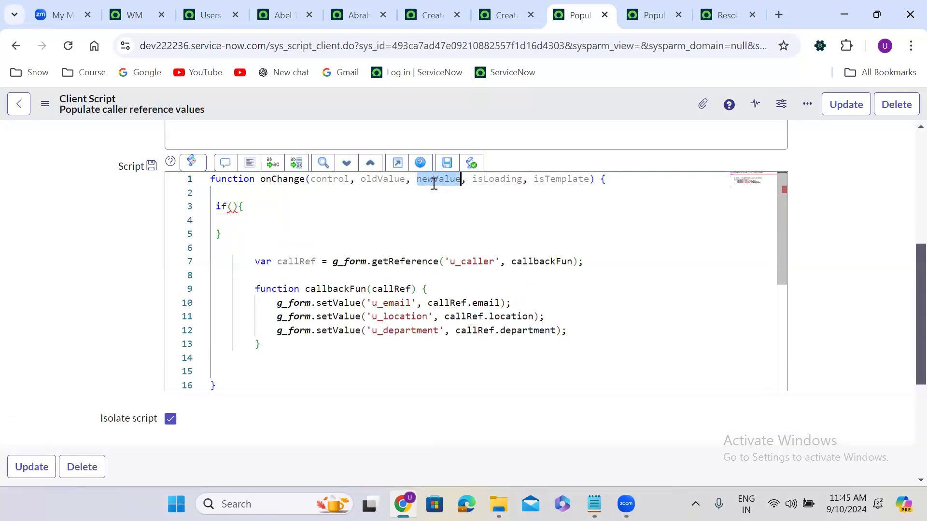
pyautogui.click(232, 207)
pyautogui.hotkey('ctrl', 'v')
pyautogui.write("== '")
pyautogui.click(250, 163)
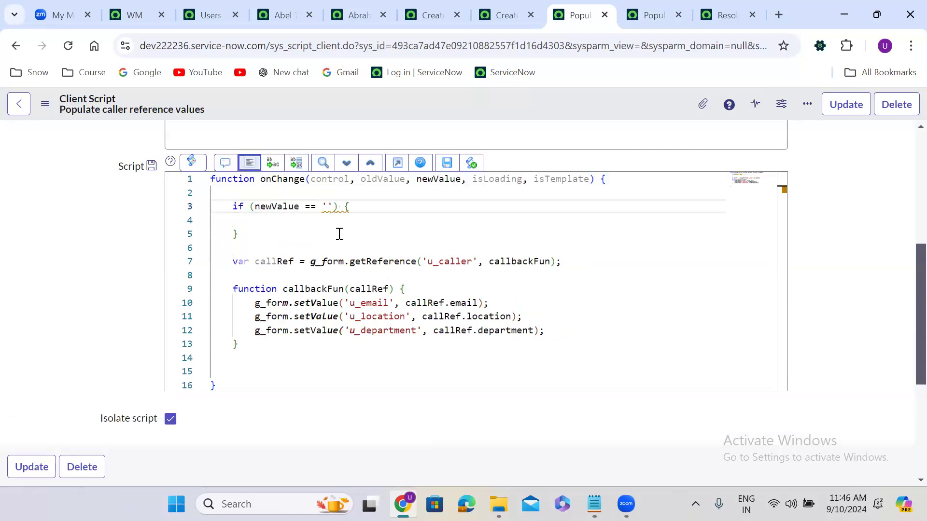
# Step: Copy the three email, location and department setValue lines into the if block
pyautogui.click(250, 303)
pyautogui.moveTo(250, 303); pyautogui.dragTo(552, 331)
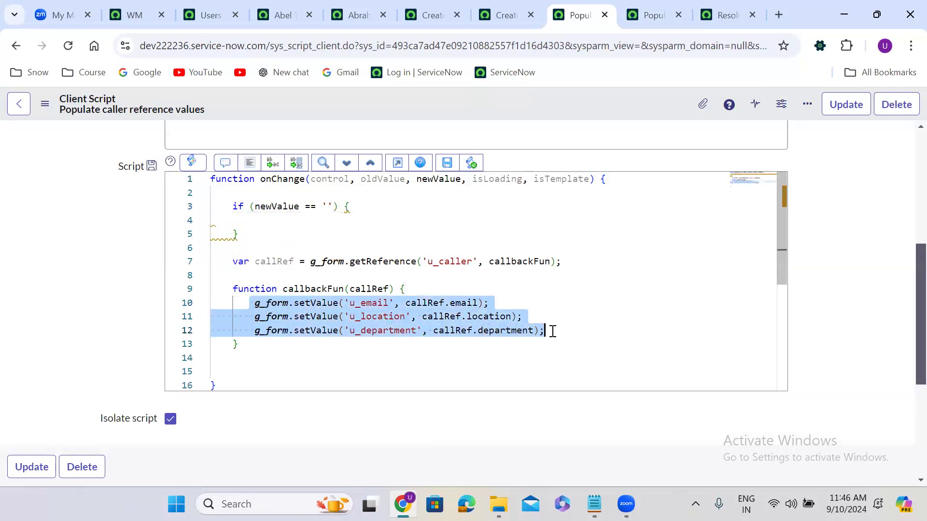
pyautogui.hotkey('ctrl', 'c')
pyautogui.click(240, 218)
pyautogui.hotkey('ctrl', 'v')
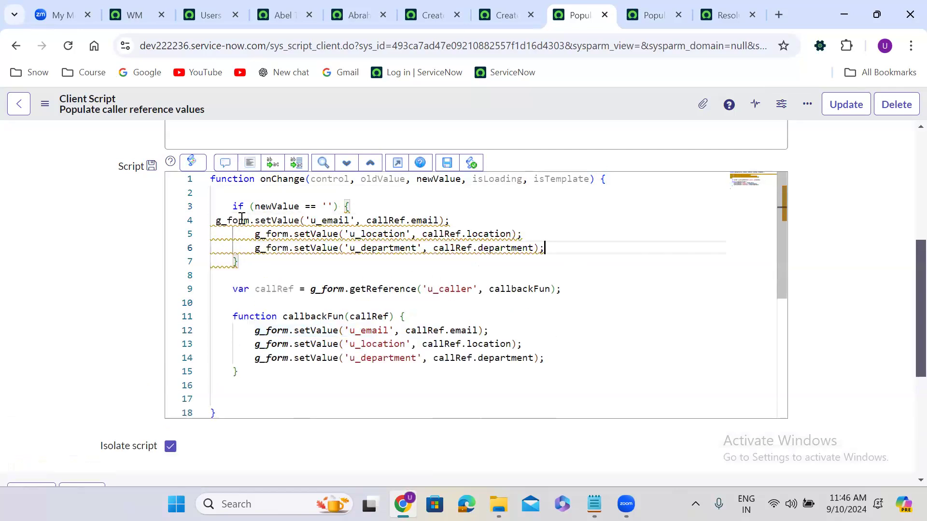
# Step: Make the pasted lines set u_email, u_location and u_department to ''
pyautogui.moveTo(366, 220); pyautogui.dragTo(441, 222)
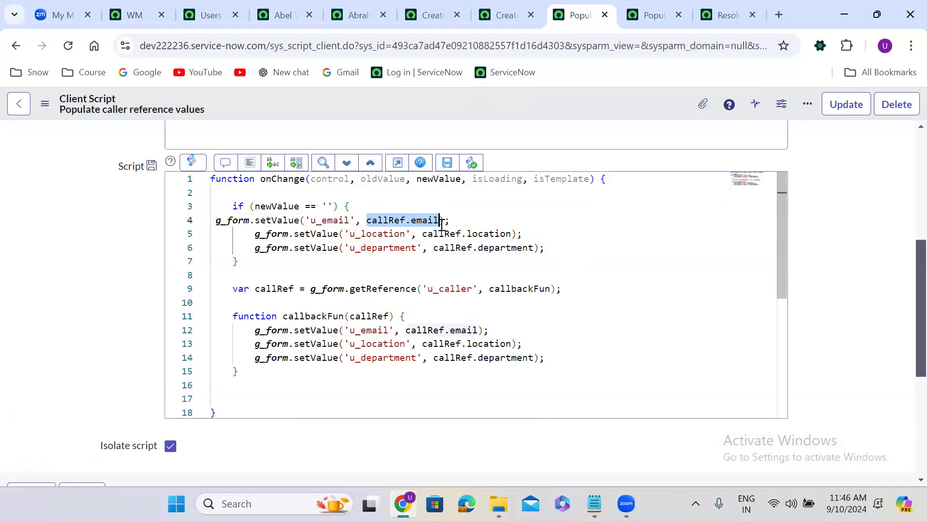
pyautogui.press('BackSpace')
pyautogui.write("'")
pyautogui.moveTo(422, 234); pyautogui.dragTo(511, 234)
pyautogui.press('BackSpace')
pyautogui.write("'")
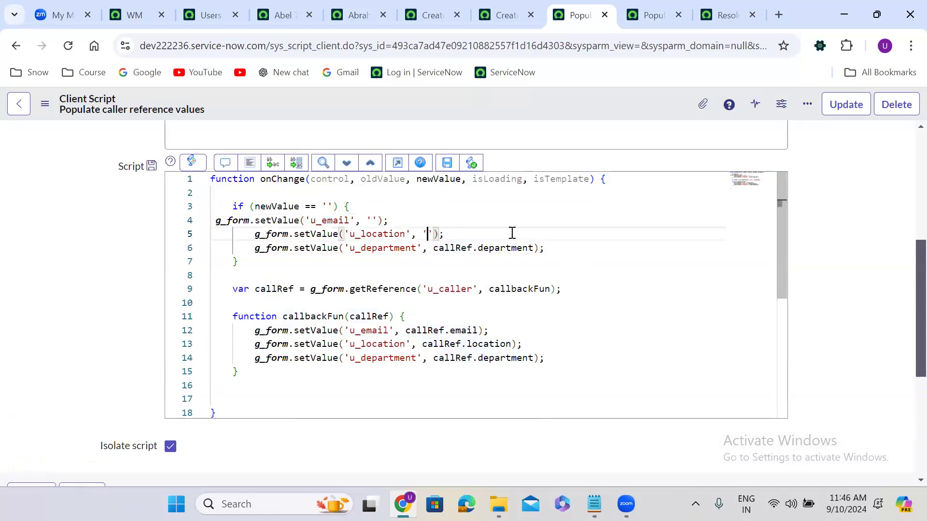
pyautogui.moveTo(427, 248); pyautogui.dragTo(531, 249)
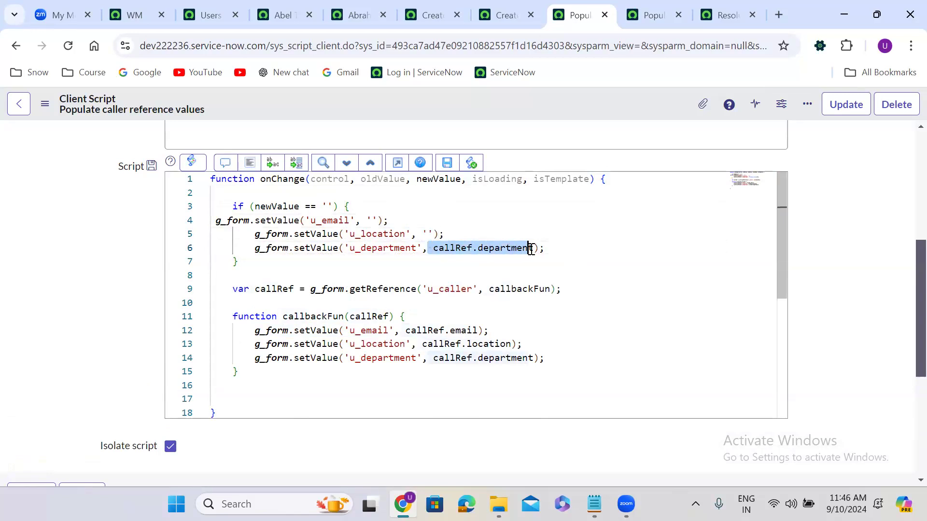
pyautogui.press('BackSpace')
pyautogui.write("'")
# Step: Add return; after the blanking lines, format the code and save the script
pyautogui.click(467, 250)
pyautogui.press('Return')
pyautogui.write('return;')
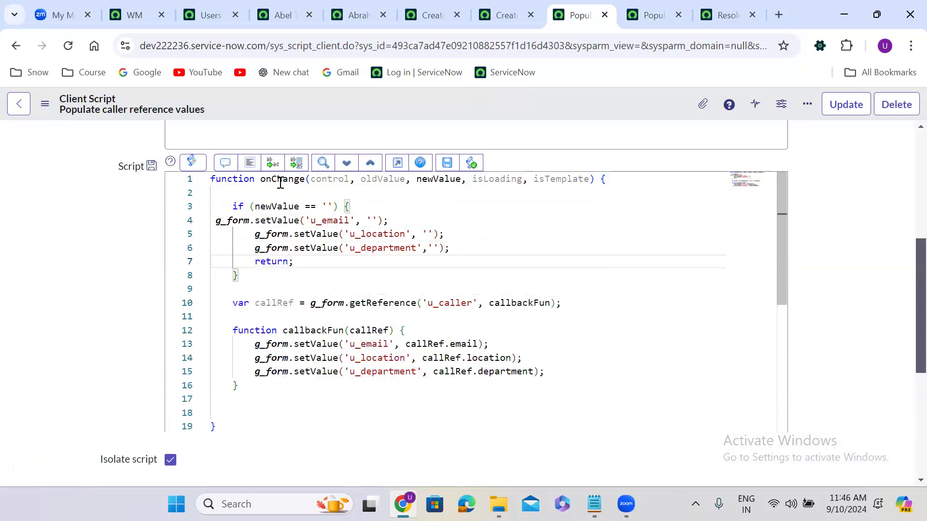
pyautogui.click(249, 163)
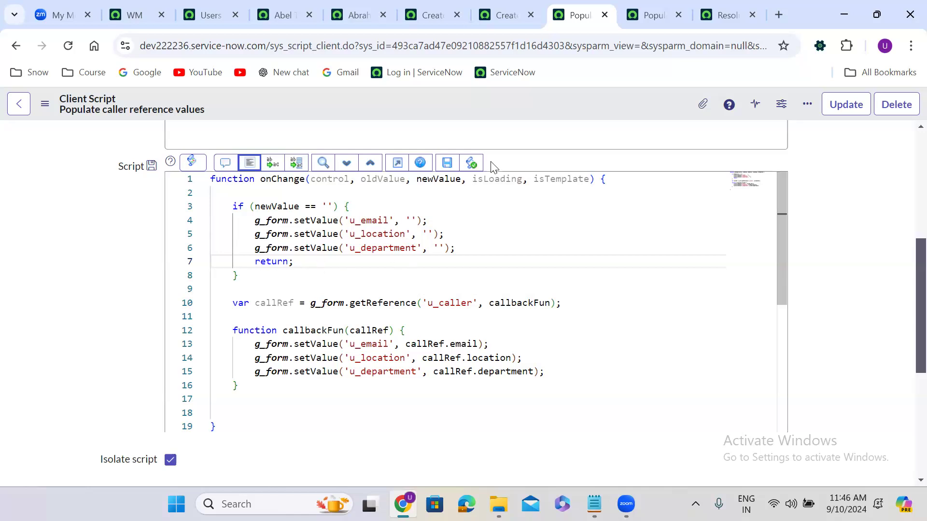
pyautogui.rightClick(468, 107)
pyautogui.click(502, 119)
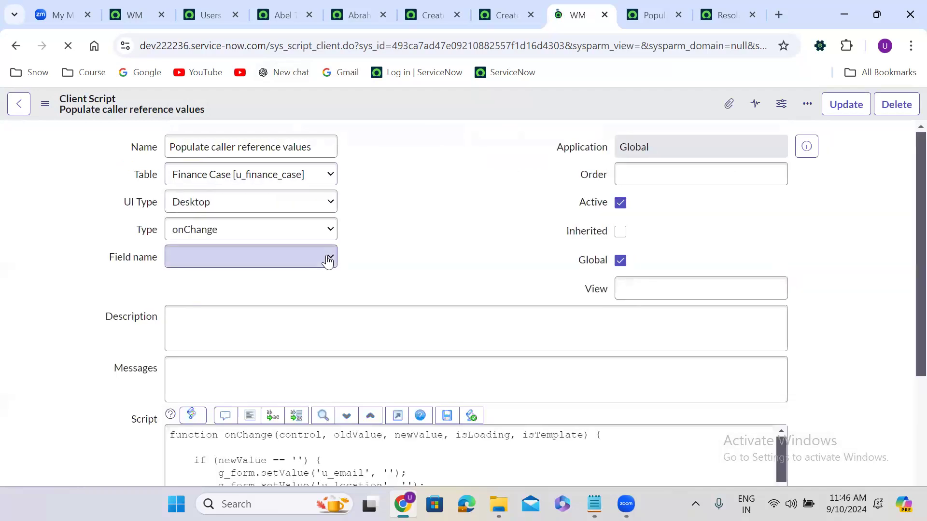
pyautogui.scroll(-3, 295, 235)
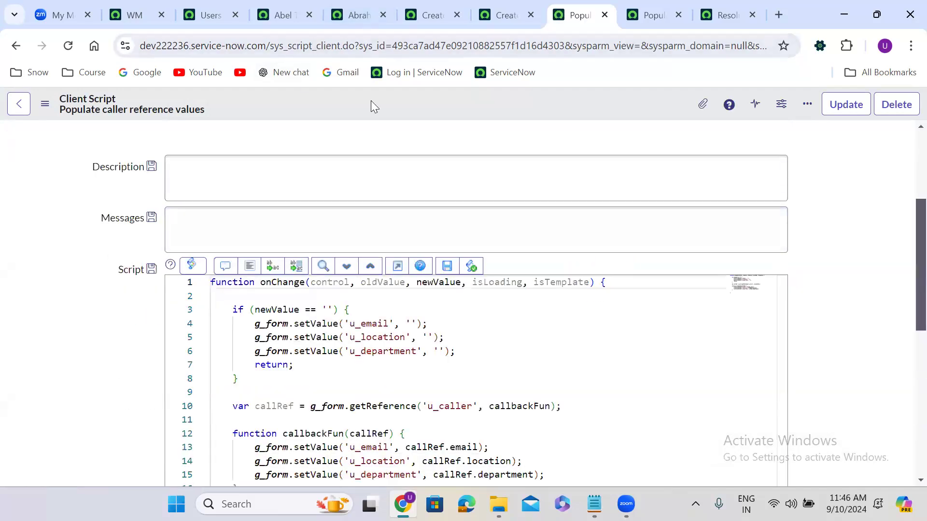
# Step: Reload the new Finance Case form and confirm the reload
pyautogui.click(431, 13)
pyautogui.click(68, 47)
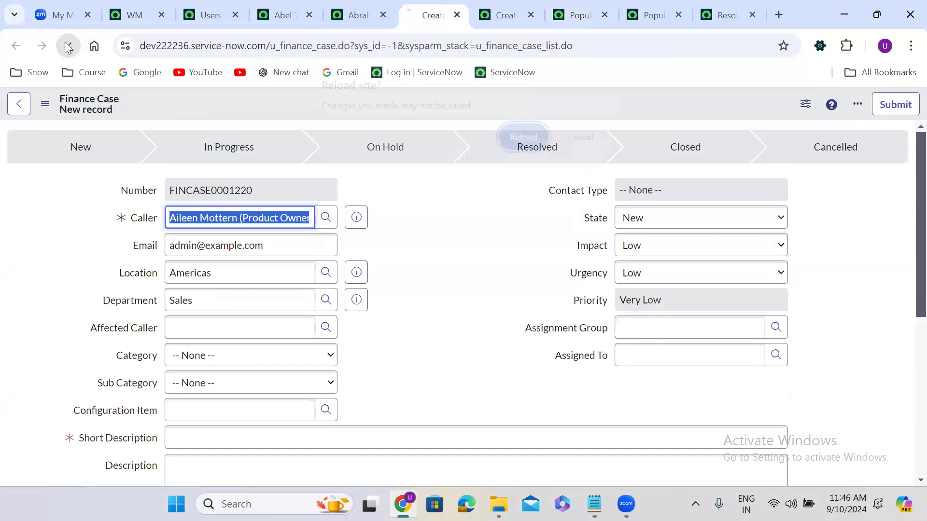
pyautogui.click(537, 137)
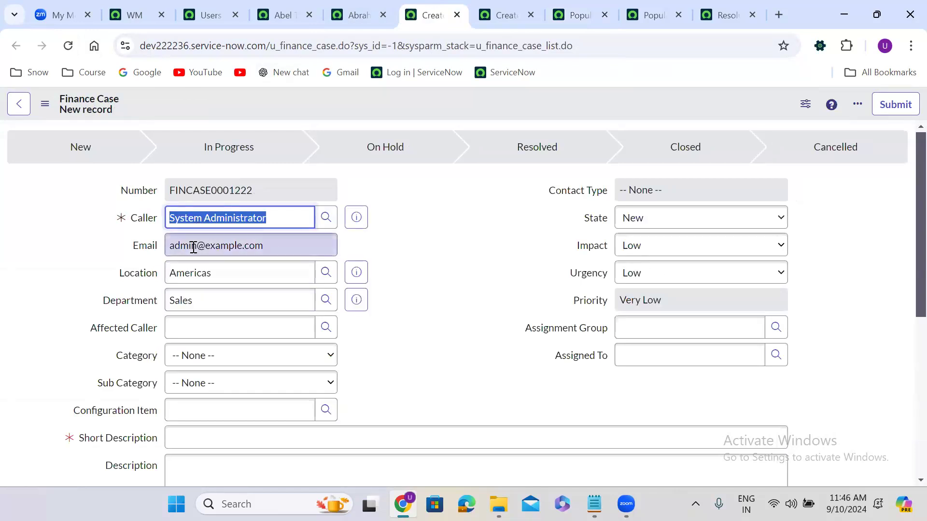
# Step: Replace the Caller with the 'ali' match from recent selections so Email, Location and Department autofill
pyautogui.click(424, 223)
pyautogui.doubleClick(256, 212)
pyautogui.hotkey('ctrl', 'a')
pyautogui.write('ali')
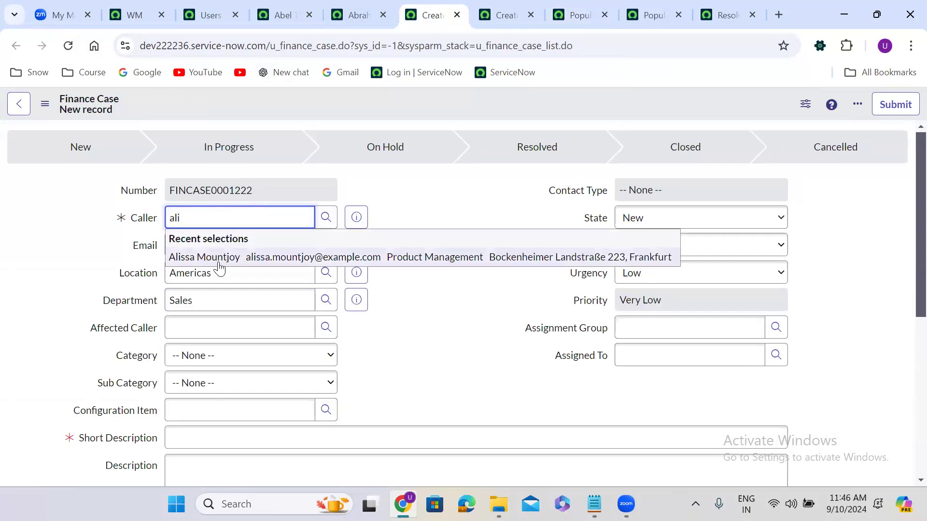
pyautogui.click(220, 262)
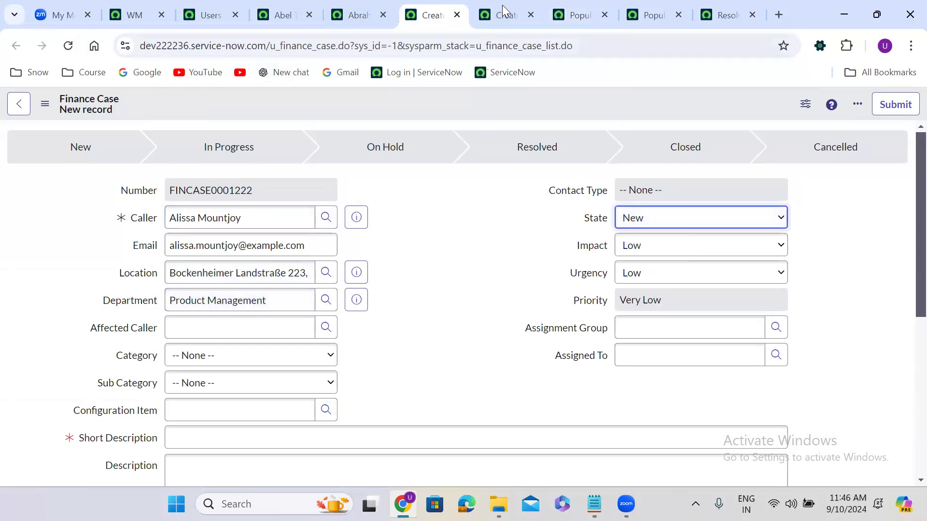
pyautogui.click(579, 7)
# Step: Review the Populate Default values script, then scroll through the Populate caller reference values script
pyautogui.click(636, 7)
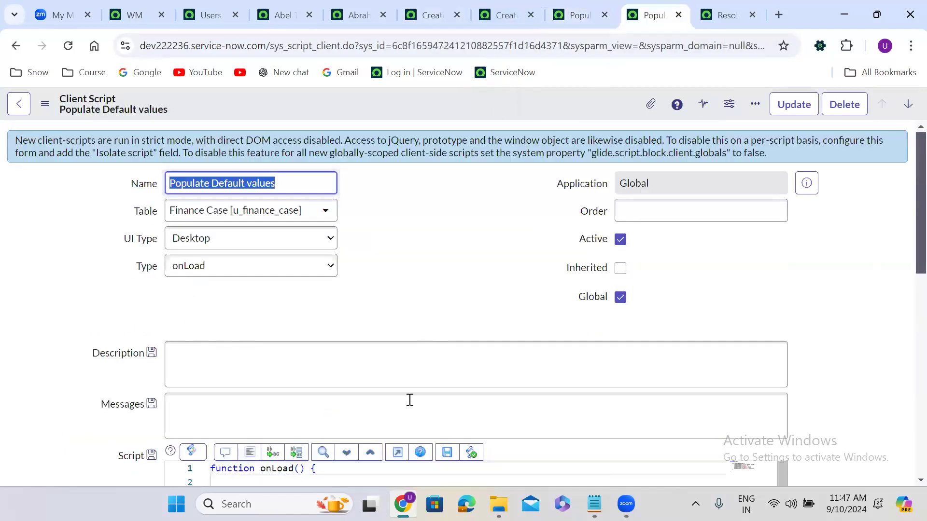
pyautogui.scroll(-6, 437, 293)
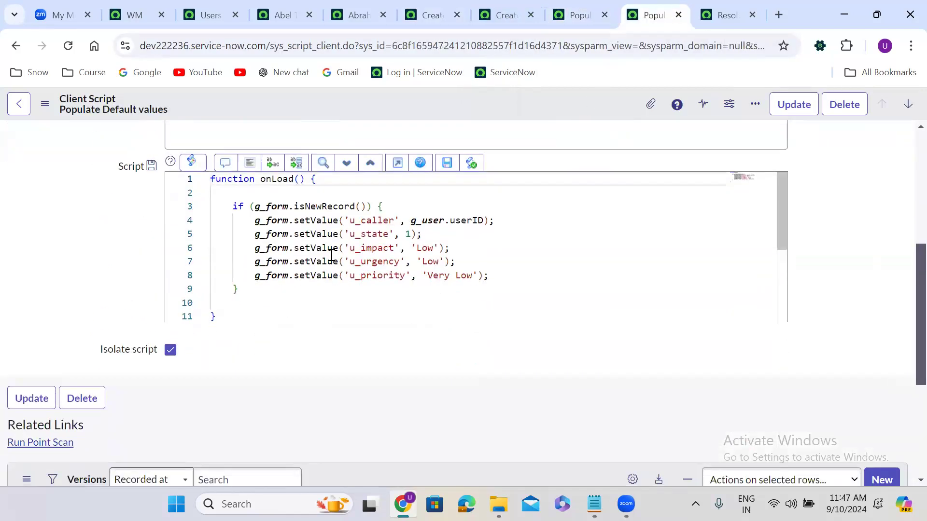
pyautogui.click(581, 8)
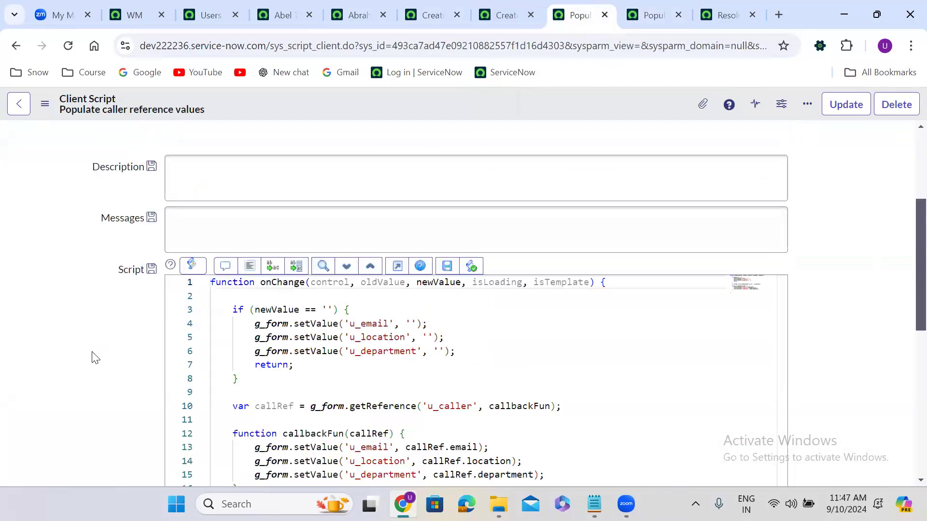
pyautogui.scroll(-3, 95, 358)
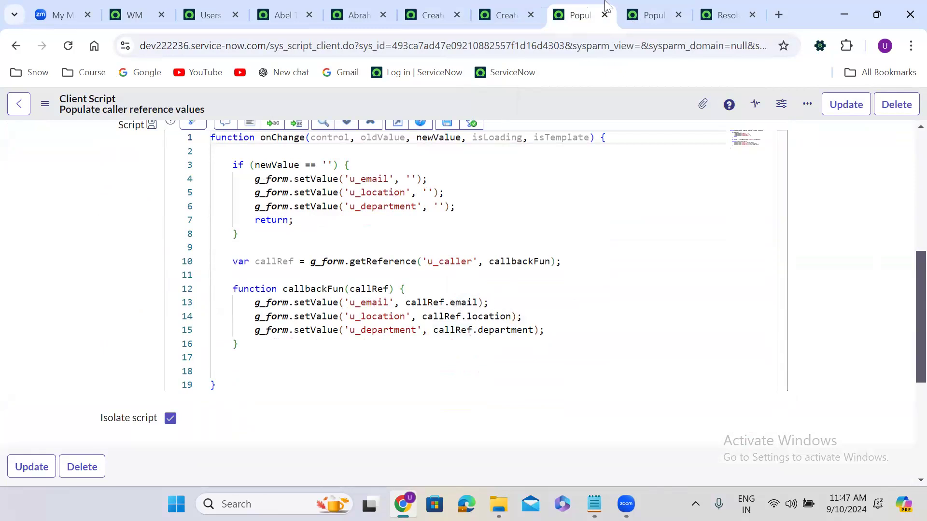
pyautogui.click(504, 15)
# Step: Clear the Caller field to test emptying, then resave the caller reference client script
pyautogui.tripleClick(237, 213)
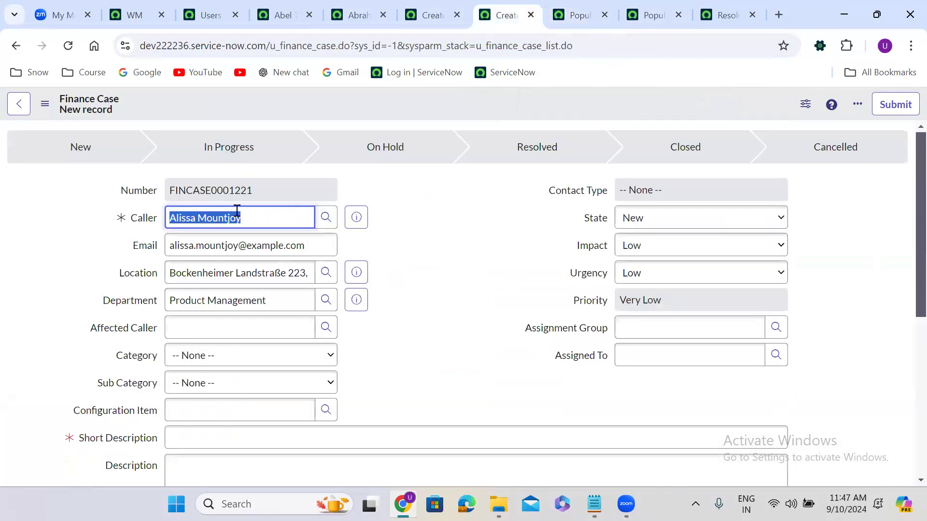
pyautogui.press('BackSpace')
pyautogui.click(424, 218)
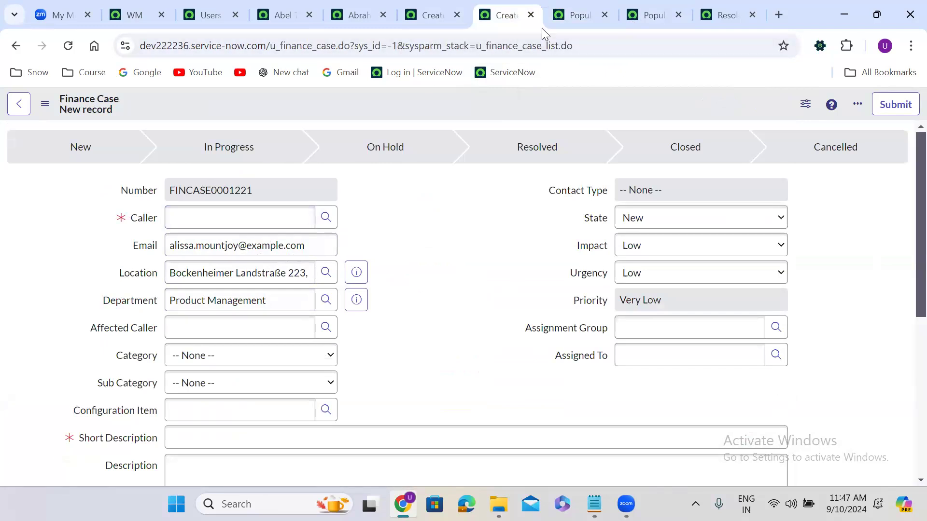
pyautogui.click(580, 12)
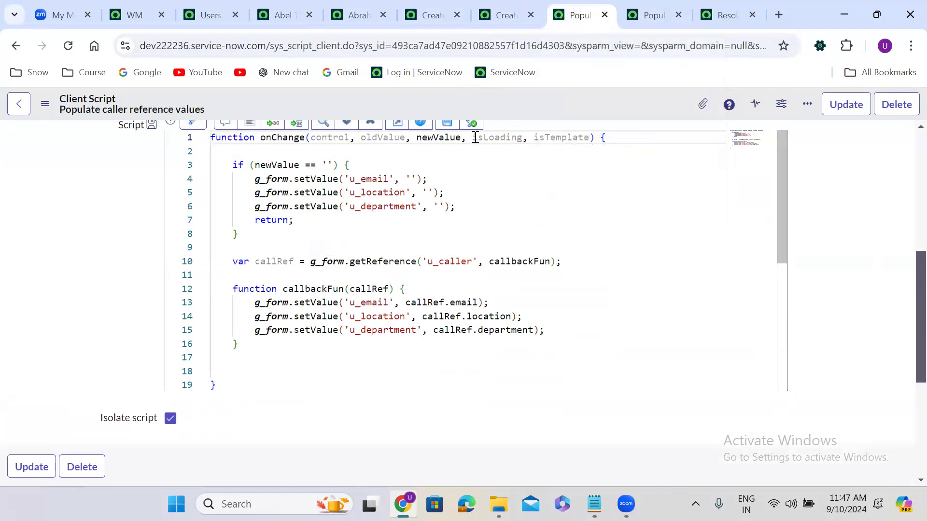
pyautogui.rightClick(458, 100)
pyautogui.click(481, 111)
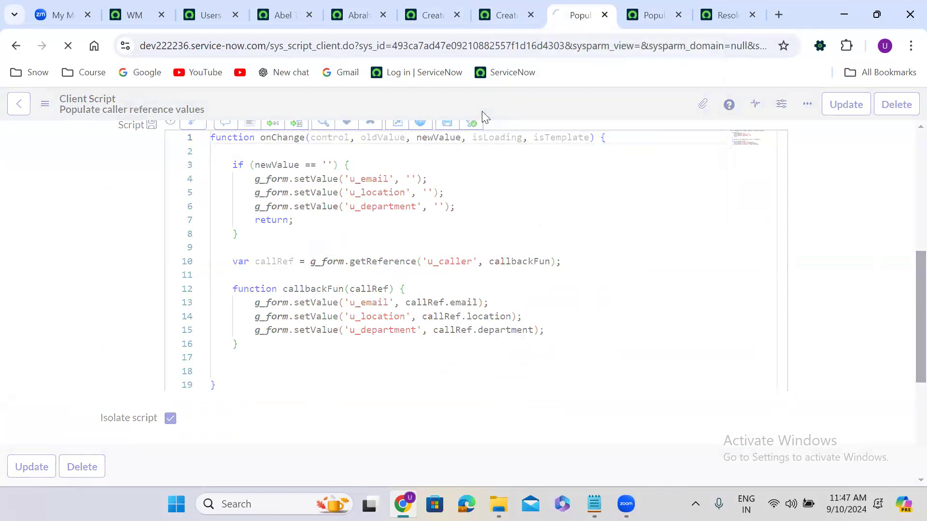
# Step: Reload the Finance Case form, clear Caller and pick a recent caller by typing 'a'
pyautogui.click(499, 13)
pyautogui.click(70, 46)
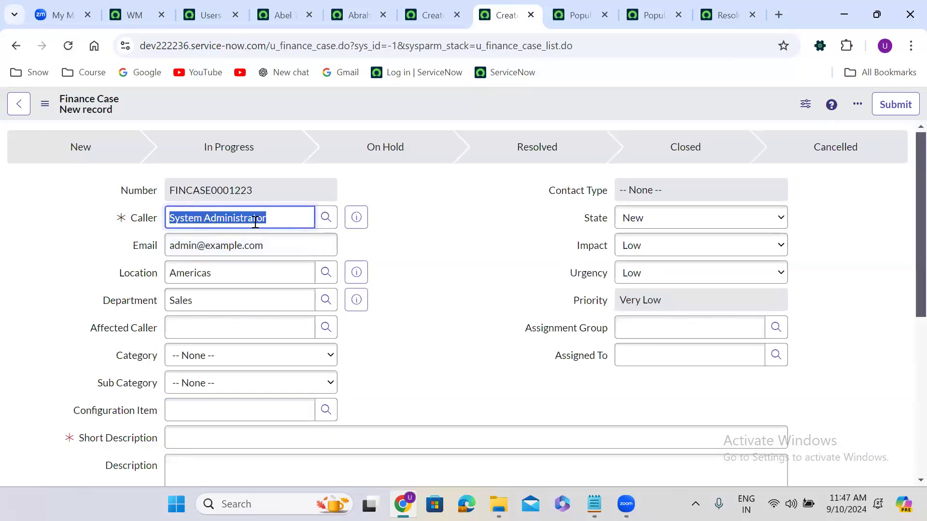
pyautogui.press('BackSpace')
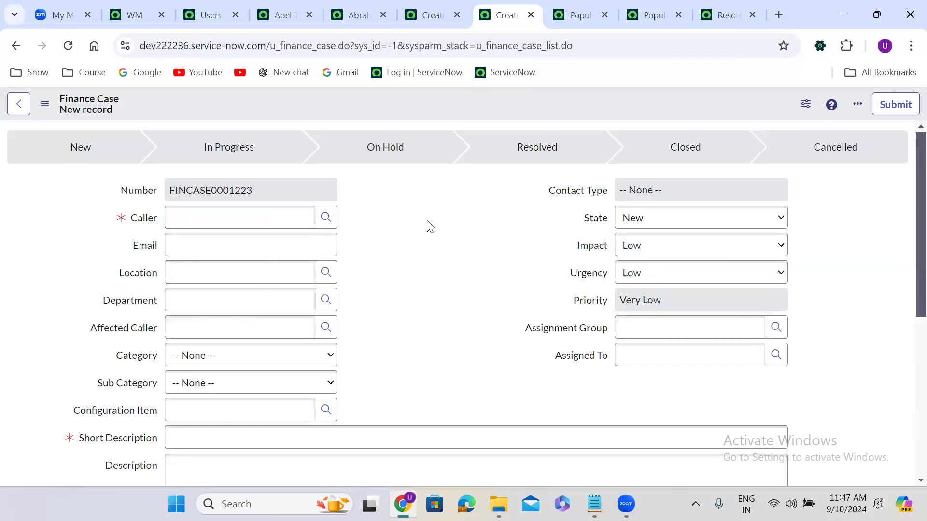
pyautogui.click(206, 222)
pyautogui.click(206, 222)
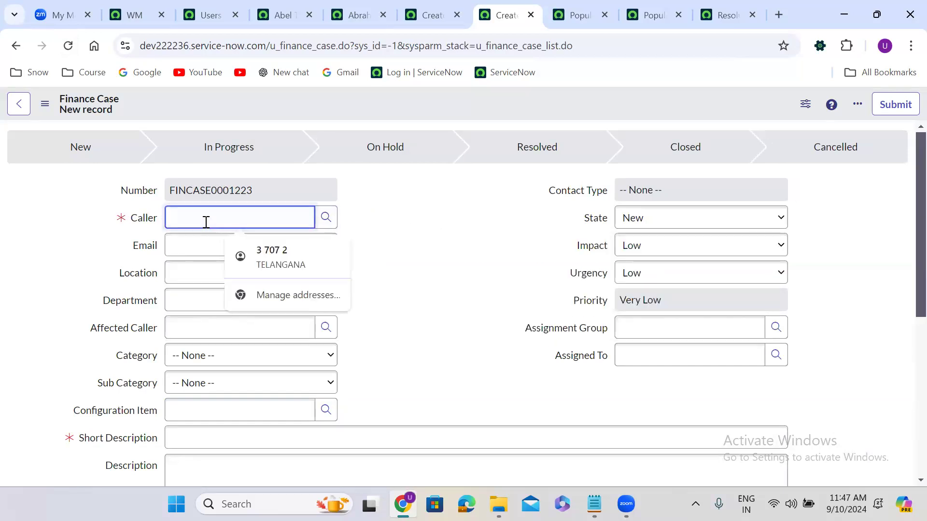
pyautogui.write('ali')
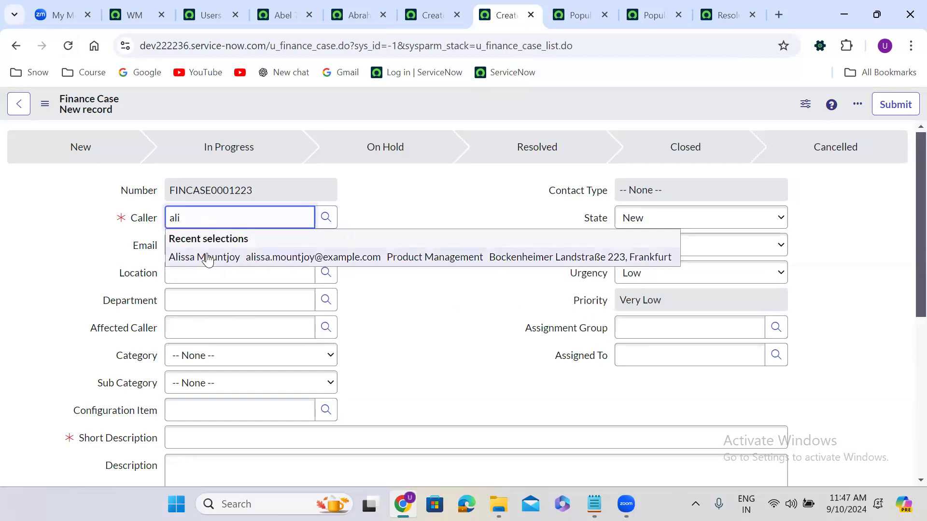
pyautogui.click(207, 257)
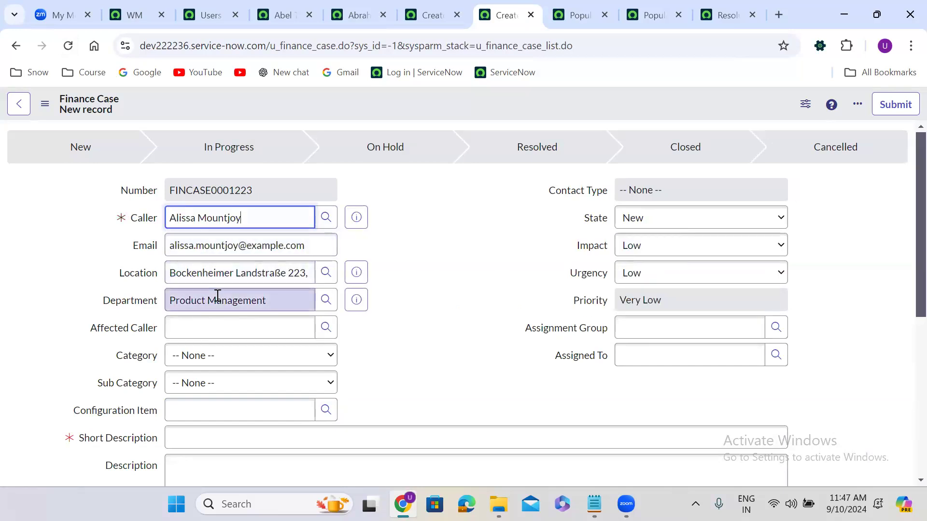
# Step: Empty Caller so dependent fields clear, then reselect the same caller via 'ali'
pyautogui.tripleClick(246, 221)
pyautogui.press('BackSpace')
pyautogui.click(450, 193)
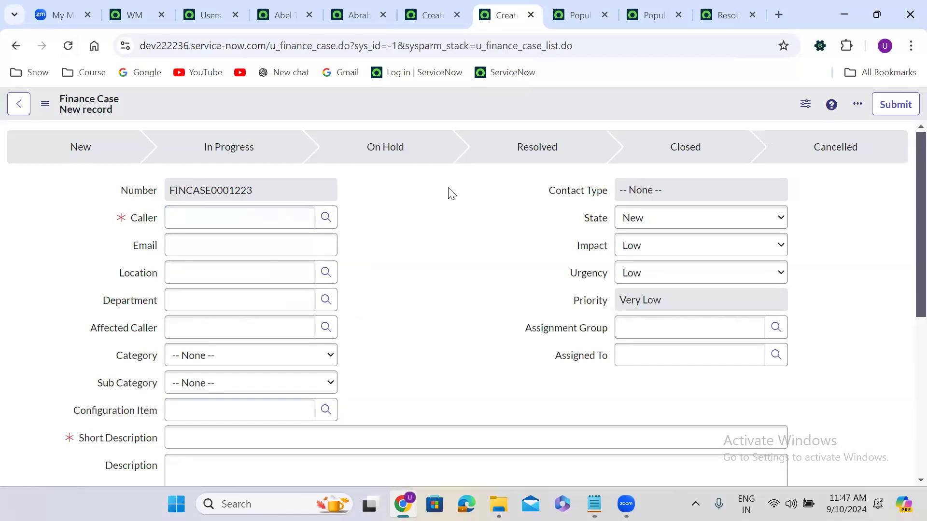
pyautogui.click(250, 221)
pyautogui.write('ali')
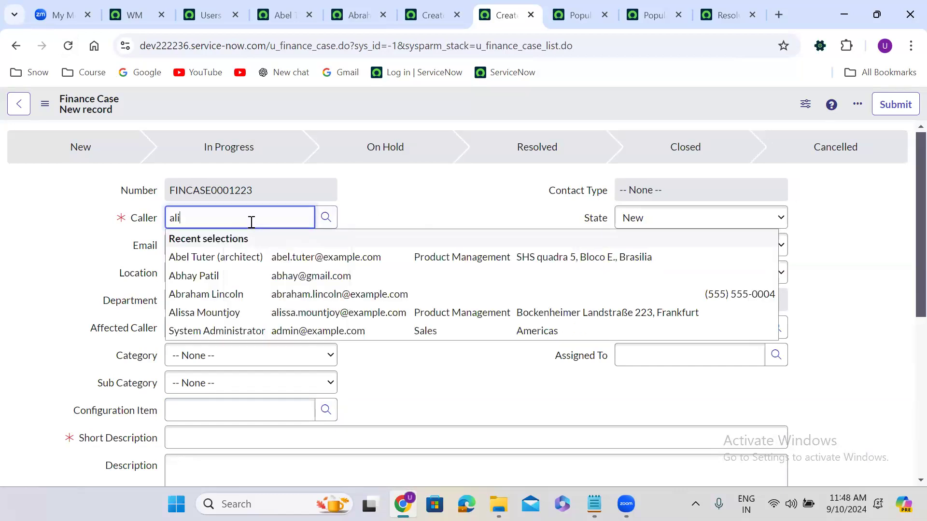
pyautogui.click(228, 256)
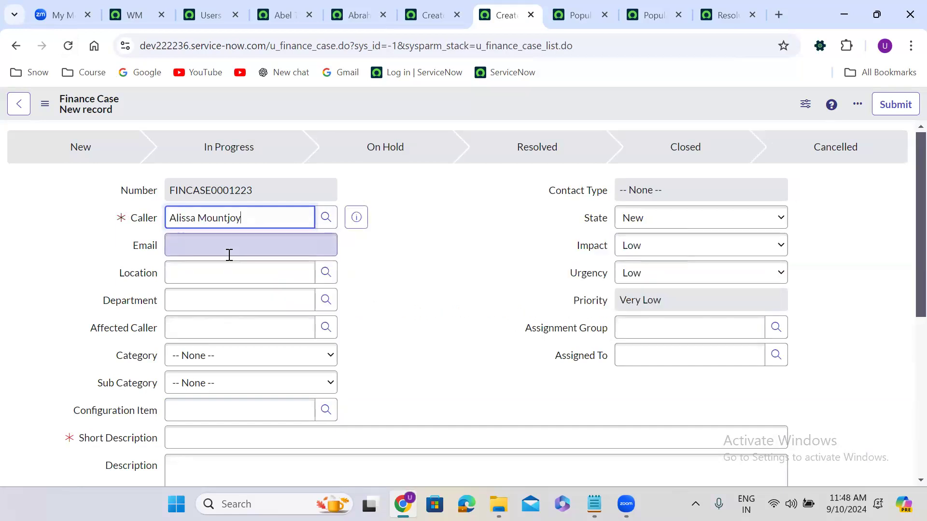
# Step: Replace the caller with a different match for 'al' to check the autofill
pyautogui.tripleClick(255, 214)
pyautogui.write('al')
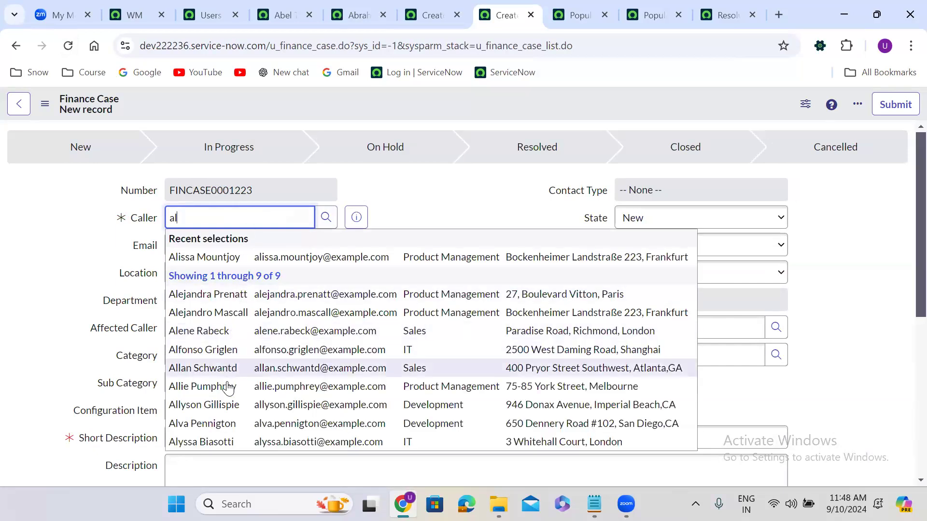
pyautogui.click(229, 389)
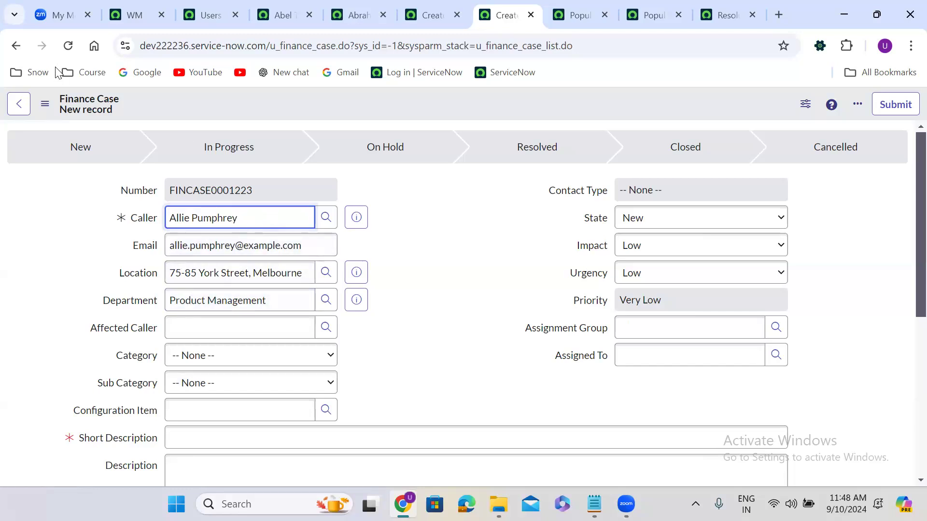
pyautogui.click(575, 15)
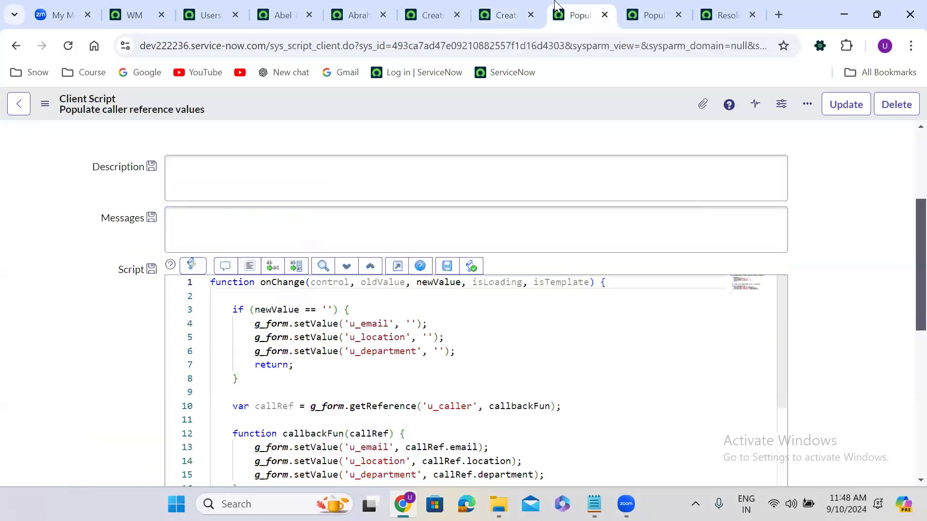
pyautogui.scroll(-1, 149, 309)
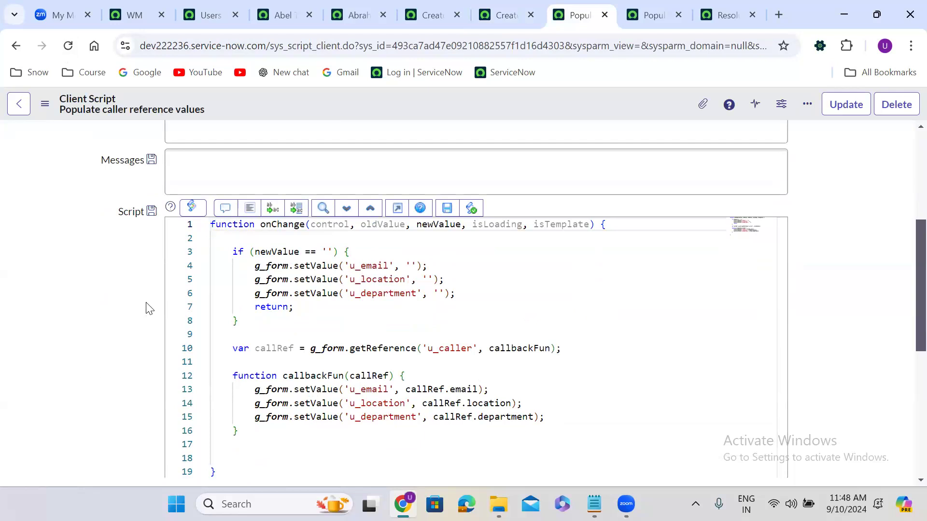
pyautogui.click(255, 252)
pyautogui.doubleClick(255, 252)
pyautogui.click(255, 252)
pyautogui.write('isLoadin')
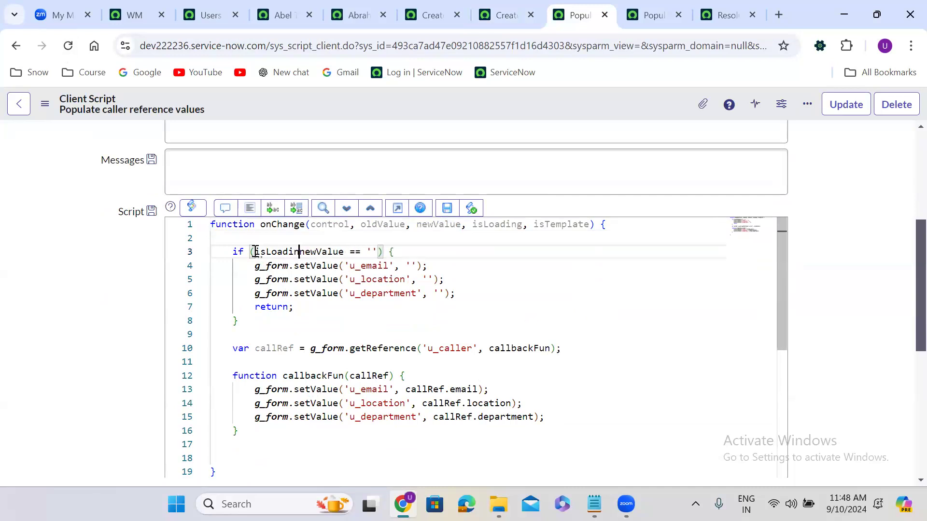
pyautogui.write('g ')
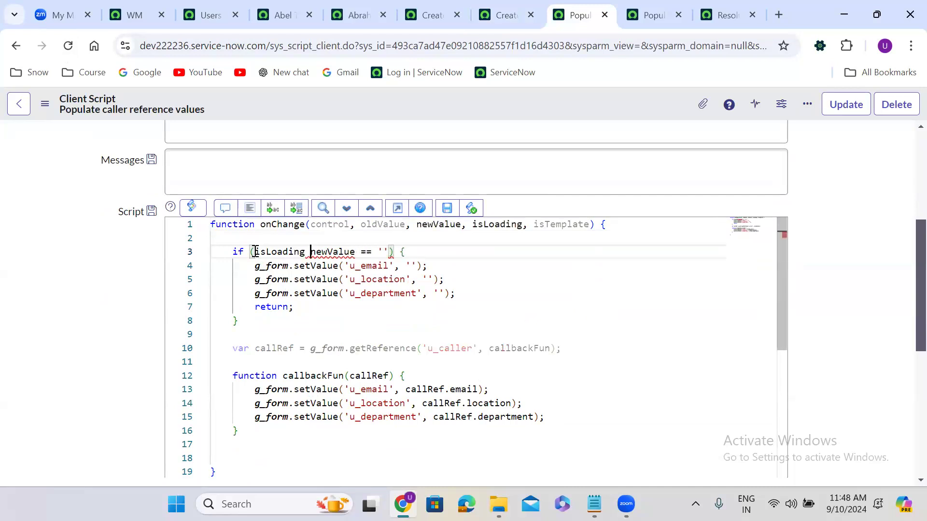
pyautogui.write('||')
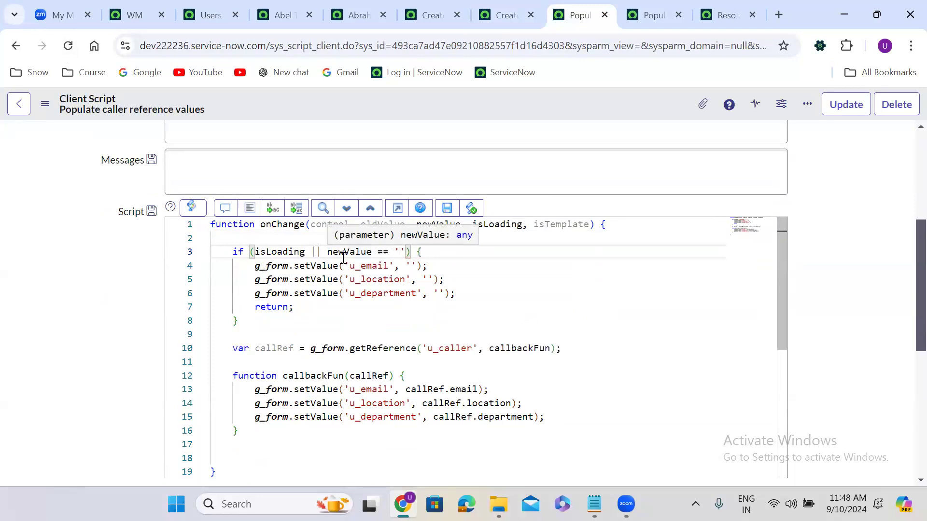
pyautogui.moveTo(326, 252); pyautogui.dragTo(256, 252)
pyautogui.press('BackSpace')
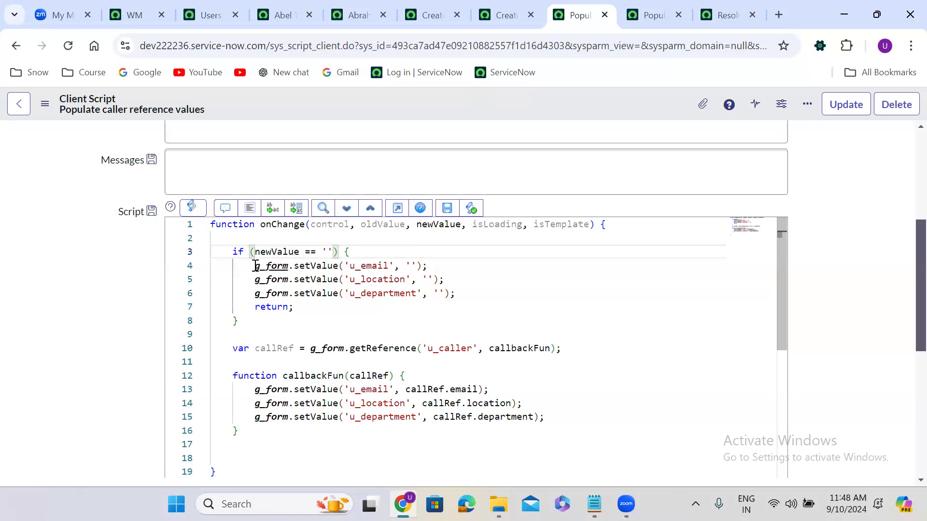
pyautogui.moveTo(245, 269); pyautogui.dragTo(461, 293)
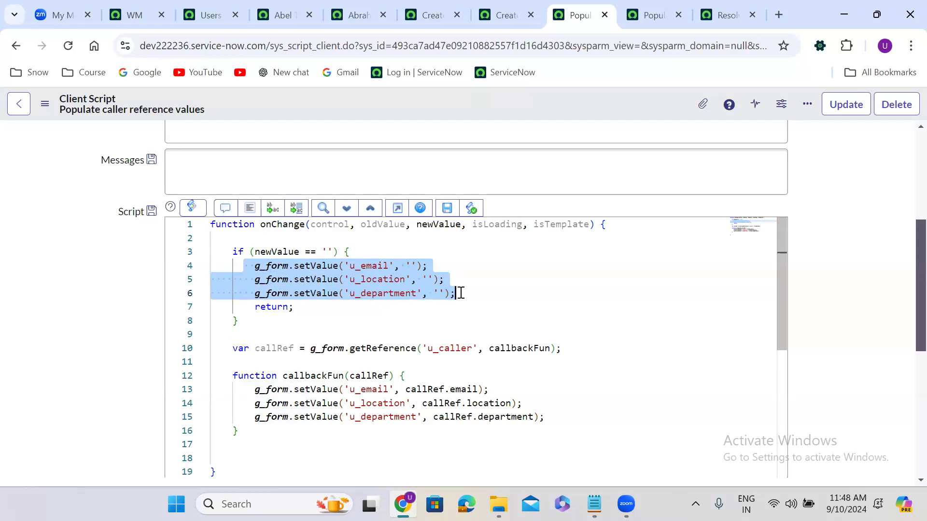
pyautogui.click(75, 311)
pyautogui.scroll(-1, 77, 314)
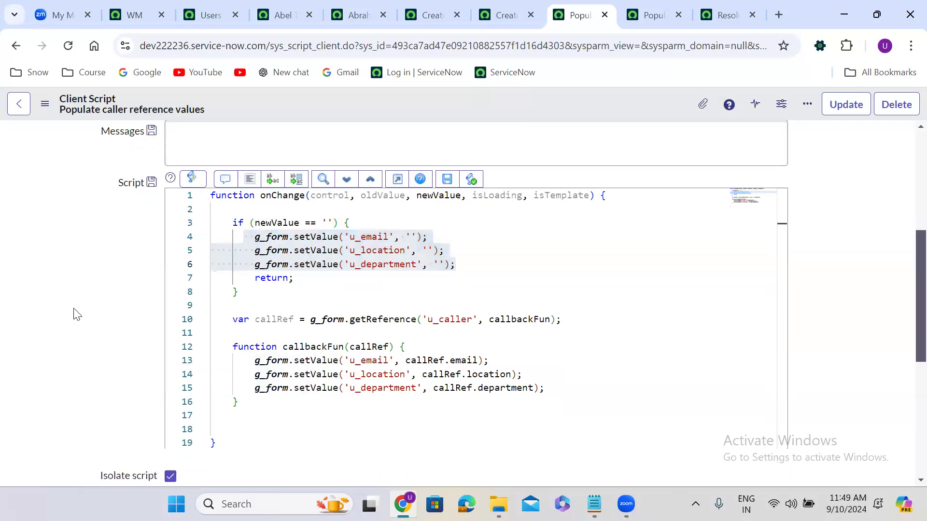
pyautogui.click(320, 308)
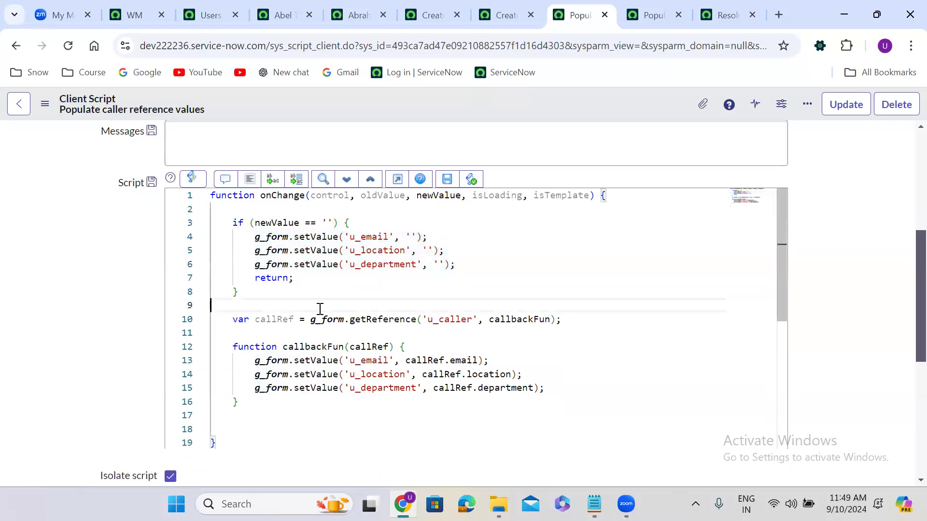
# Step: Switch between the client script and Finance Case form, reviewing the filled email, location and department
pyautogui.click(508, 7)
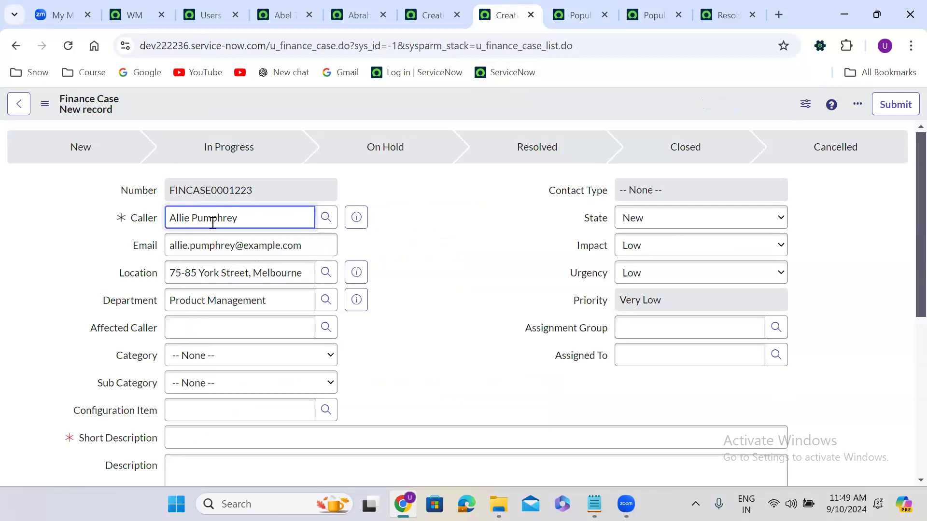
pyautogui.click(580, 9)
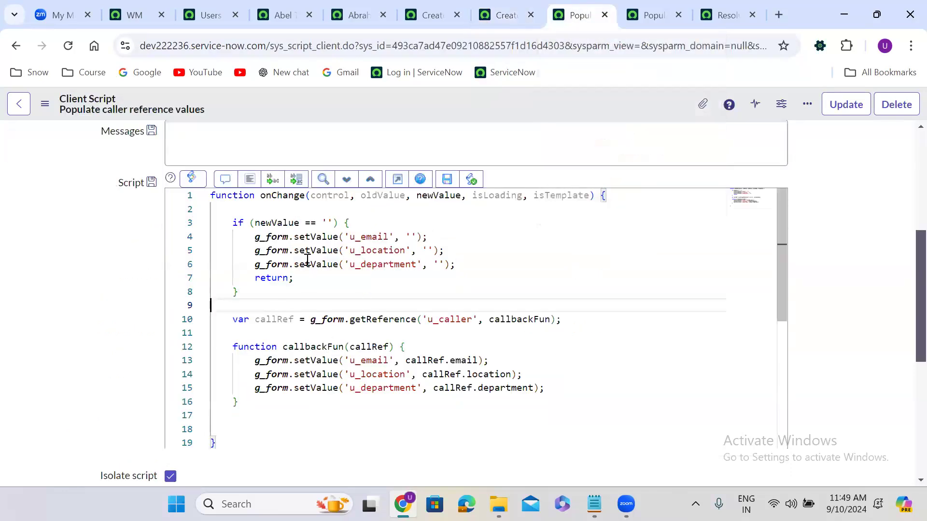
pyautogui.moveTo(441, 362)
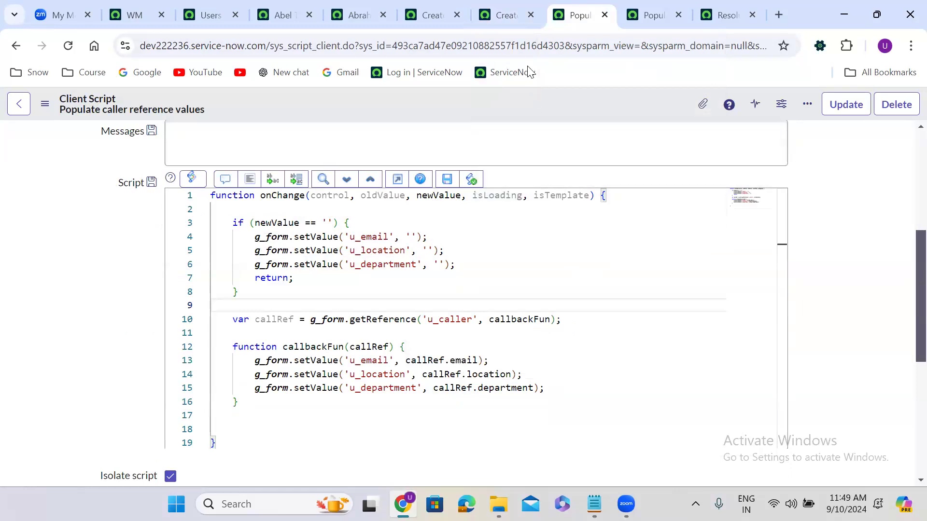
pyautogui.click(503, 13)
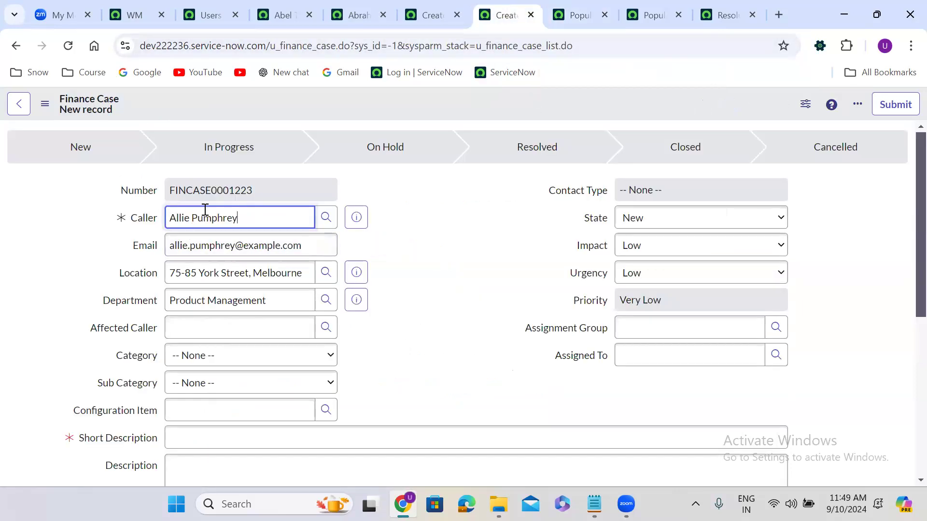
pyautogui.click(434, 254)
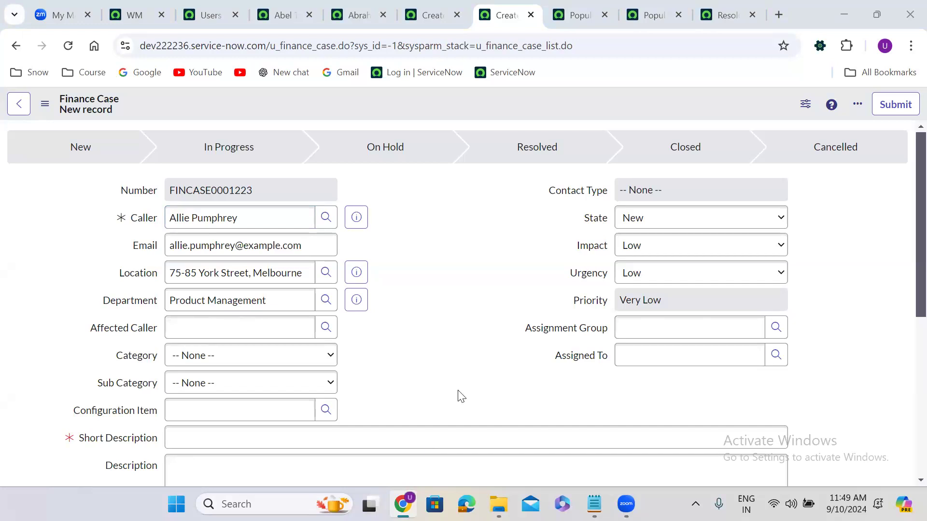
pyautogui.click(451, 462)
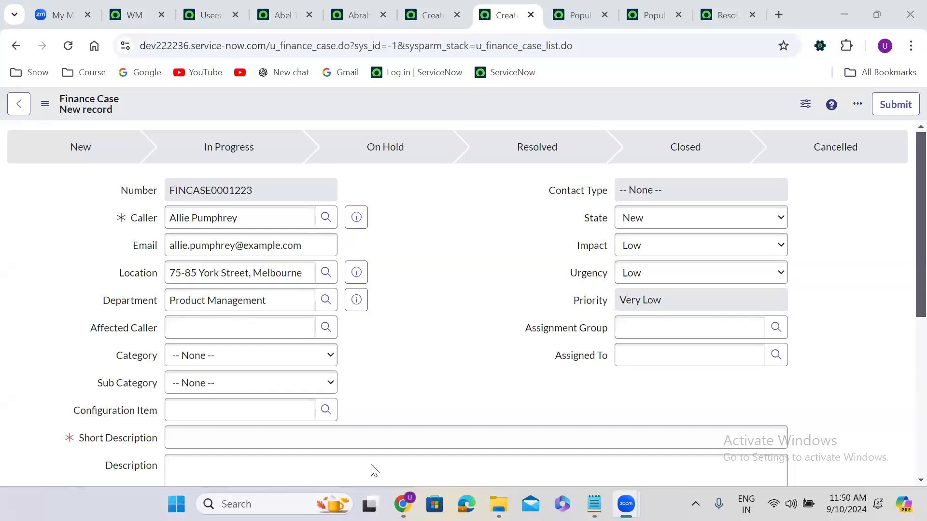
pyautogui.click(580, 463)
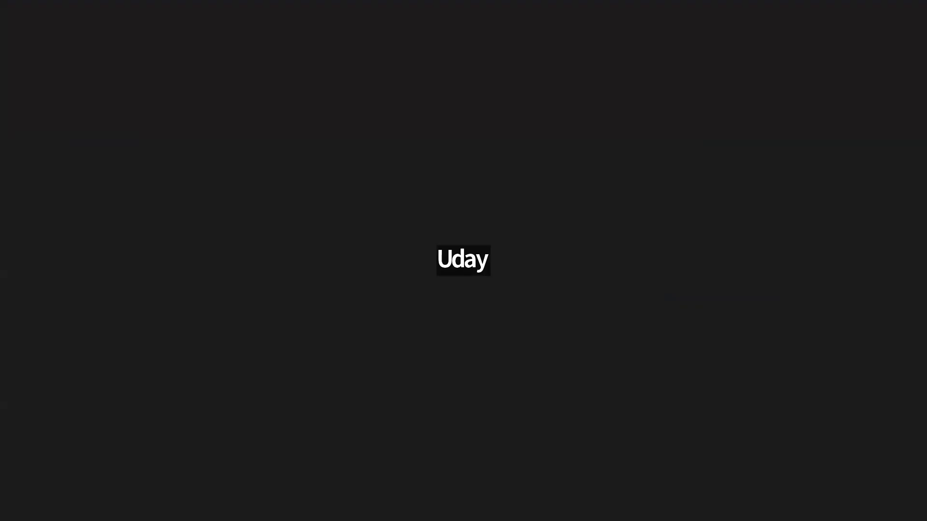
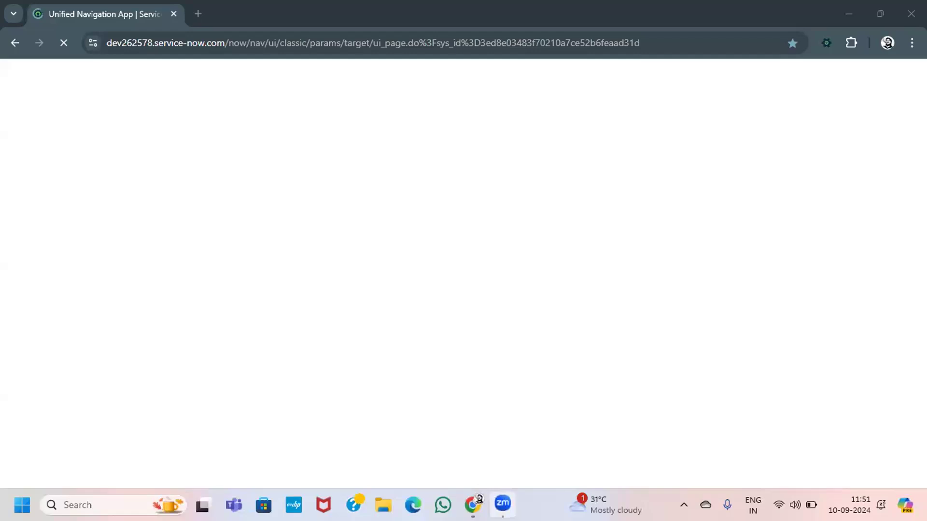
# Step: In the browser, browse the All navigator, collapse Self-Service, and open the user account menu
pyautogui.click(479, 500)
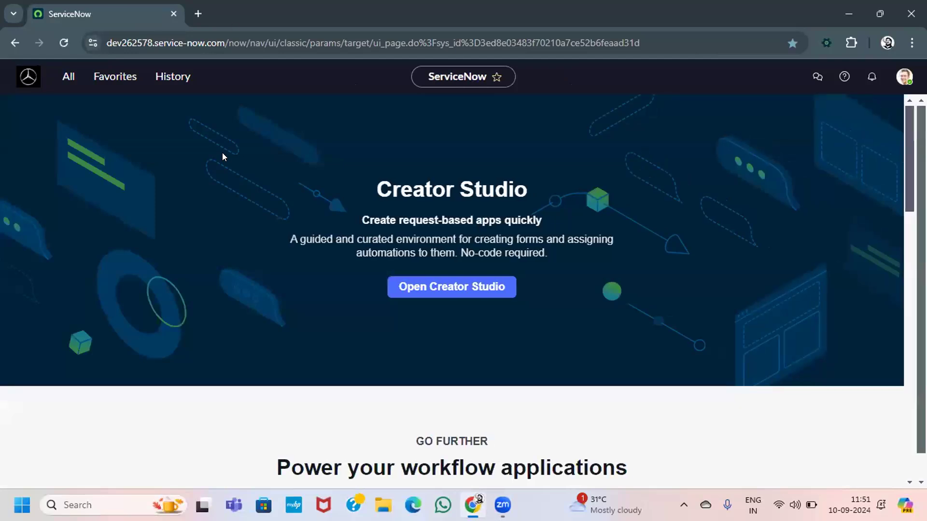
pyautogui.click(62, 84)
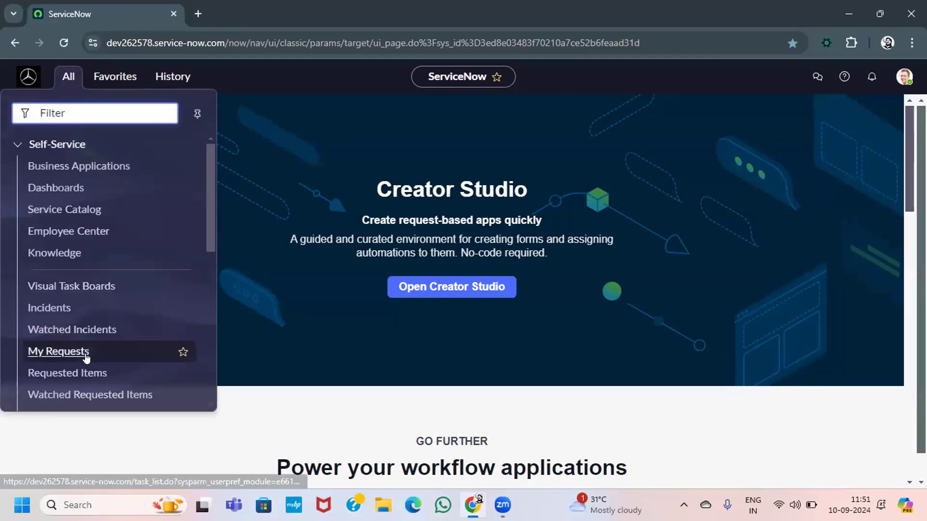
pyautogui.scroll(-10, 86, 357)
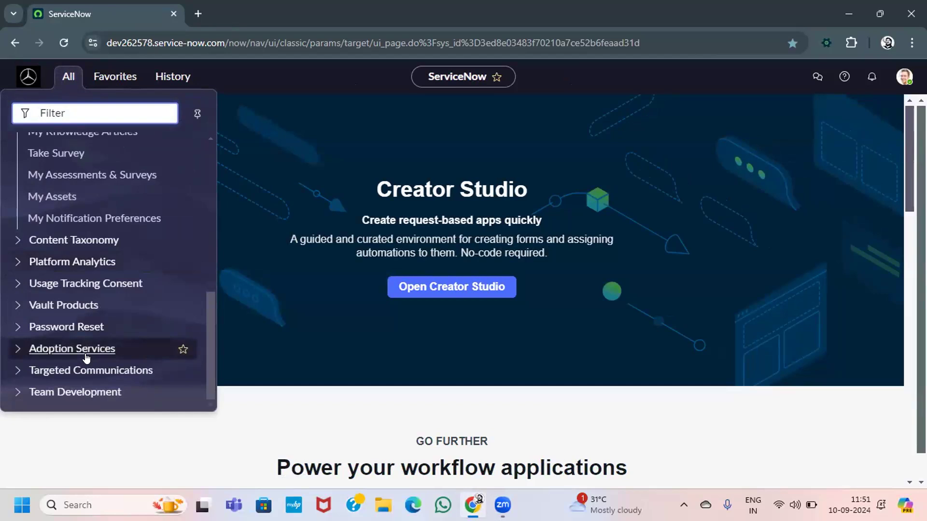
pyautogui.scroll(10, 86, 358)
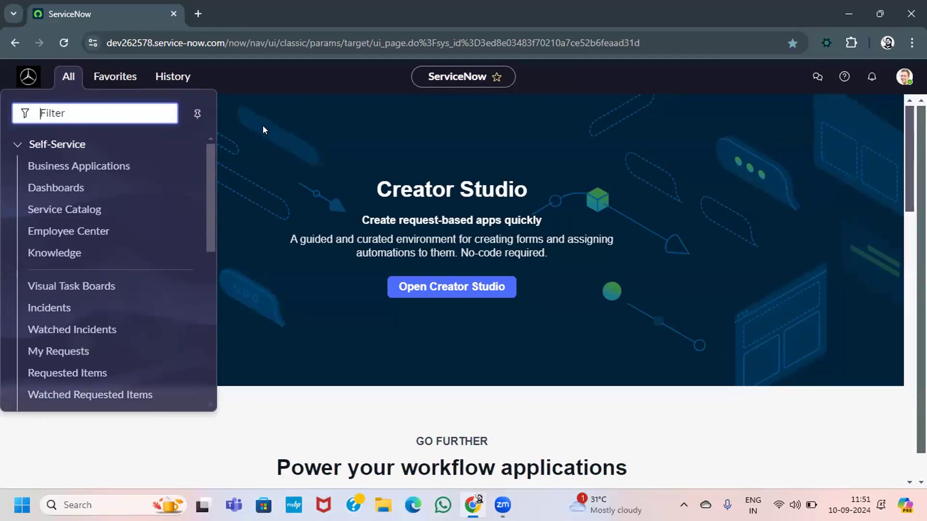
pyautogui.click(18, 146)
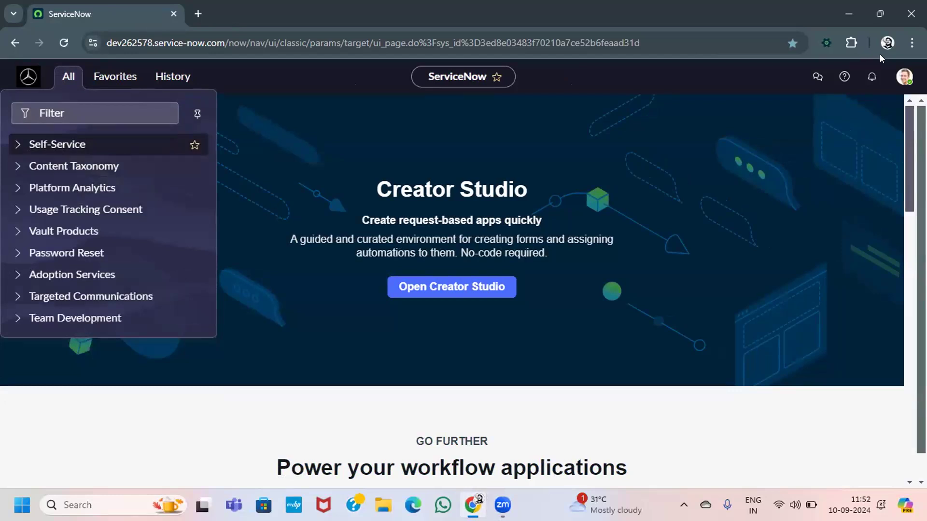
pyautogui.click(903, 76)
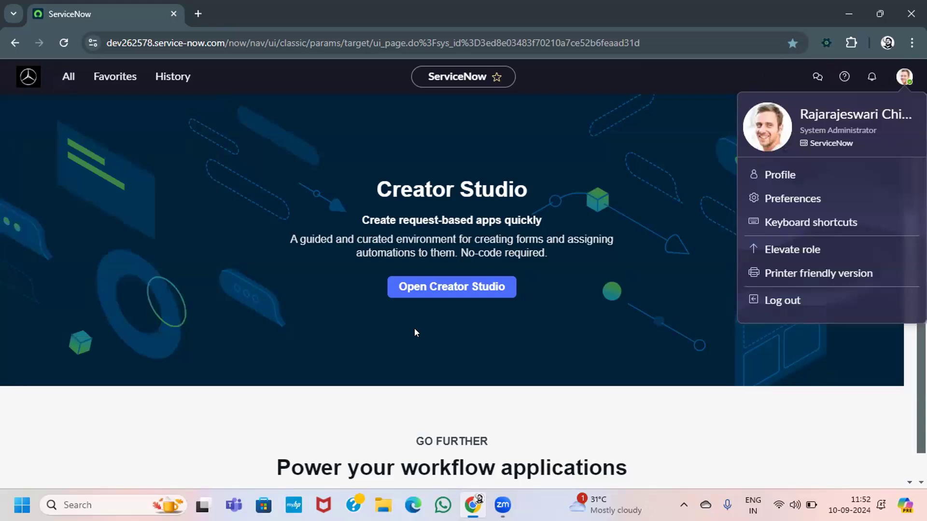
# Step: Open the ServiceNow Developer sign-in page in a new tab and clear the prefilled e-mail
pyautogui.hotkey('ctrl', 't')
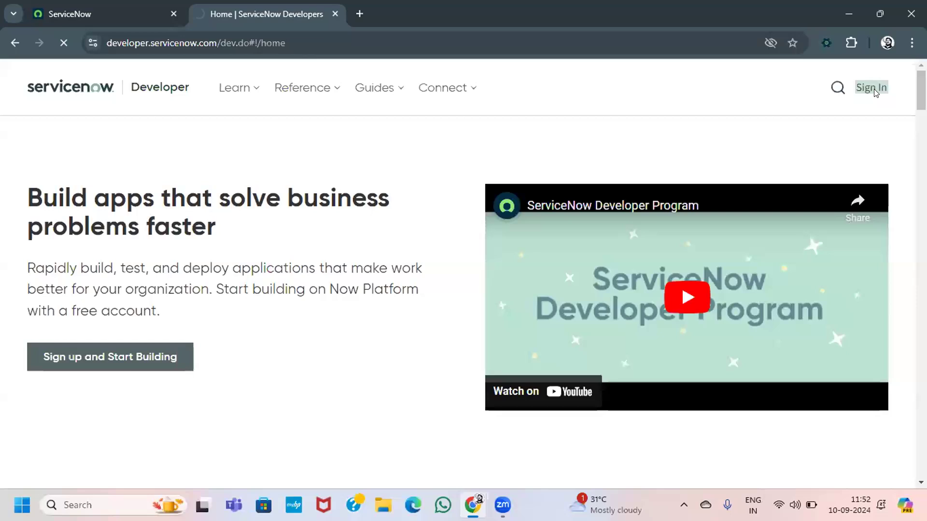
pyautogui.click(873, 89)
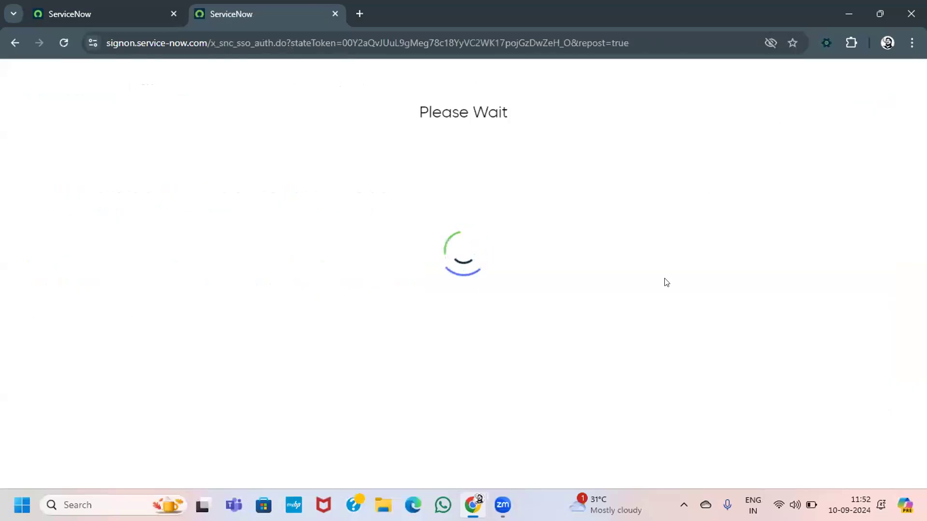
pyautogui.click(574, 309)
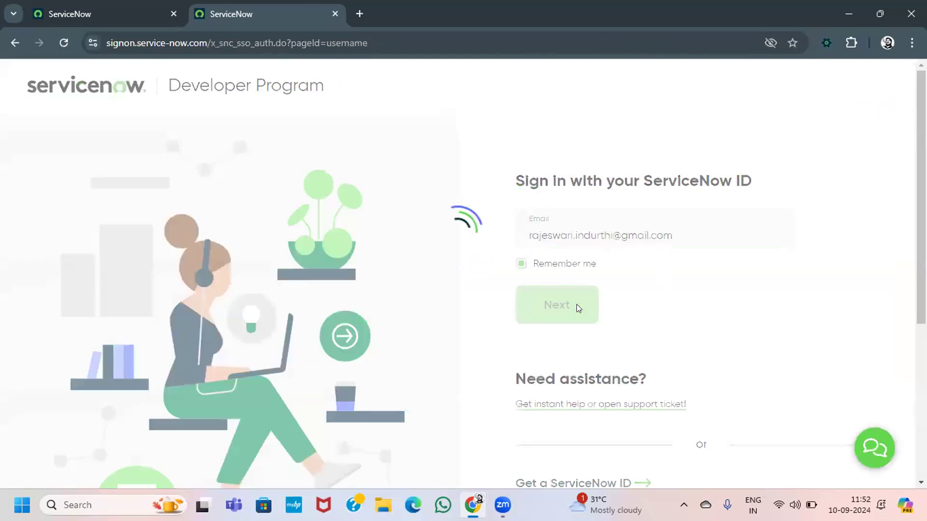
pyautogui.moveTo(671, 235); pyautogui.dragTo(332, 220)
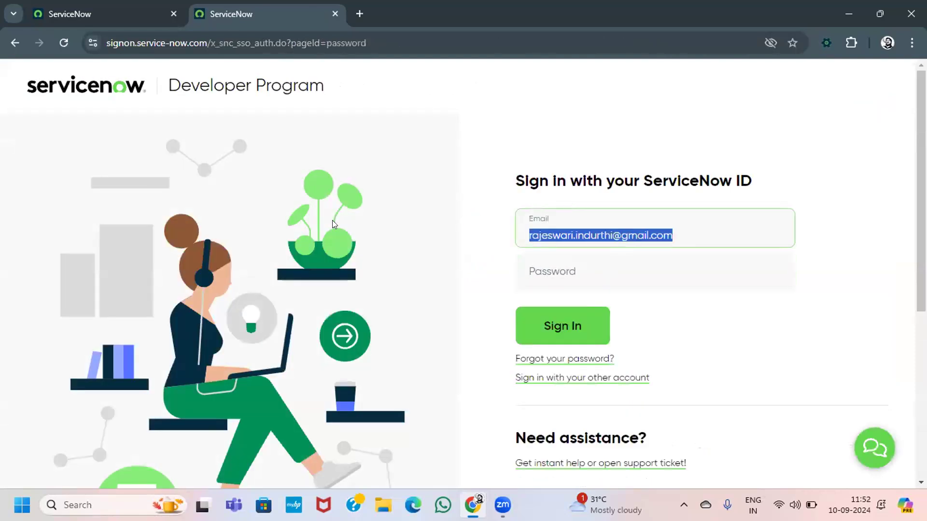
pyautogui.click(723, 235)
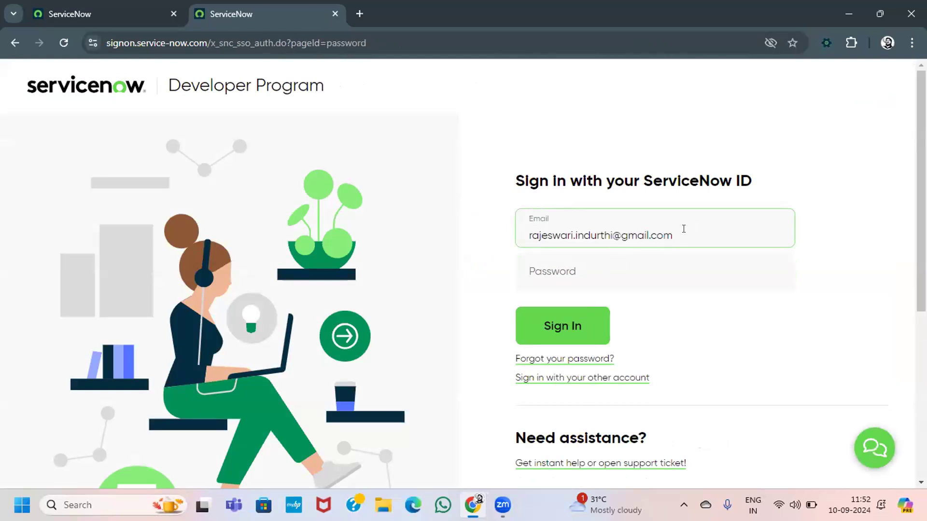
# Step: Sign in with the other ServiceNow ID using that account's e-mail and password
pyautogui.click(603, 376)
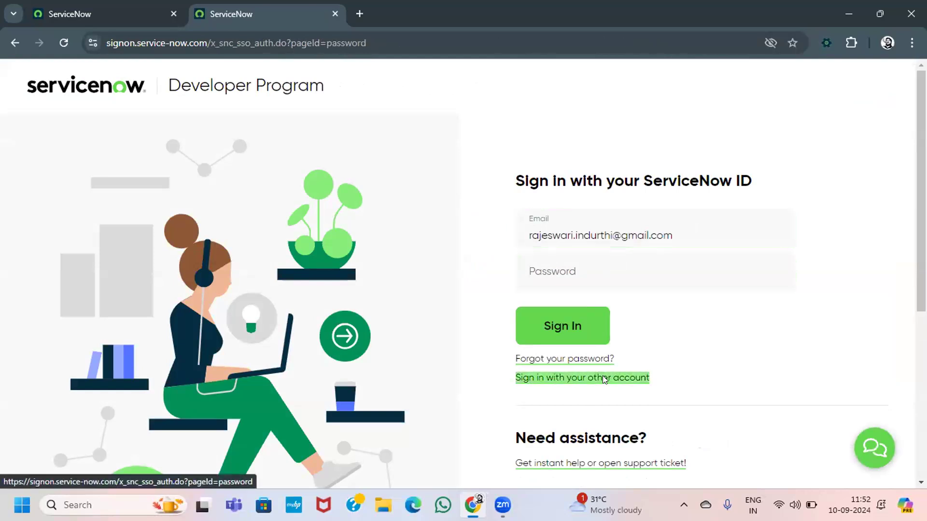
pyautogui.click(684, 235)
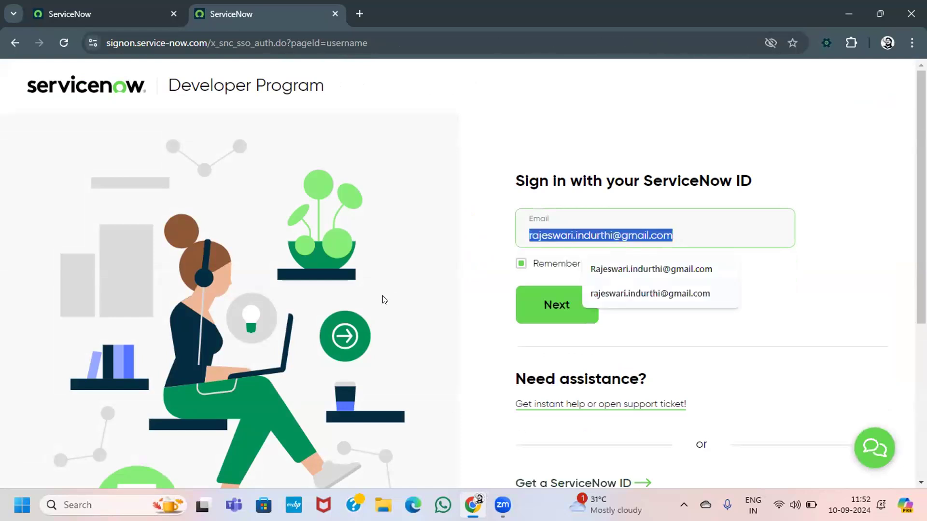
pyautogui.write('rajich1010')
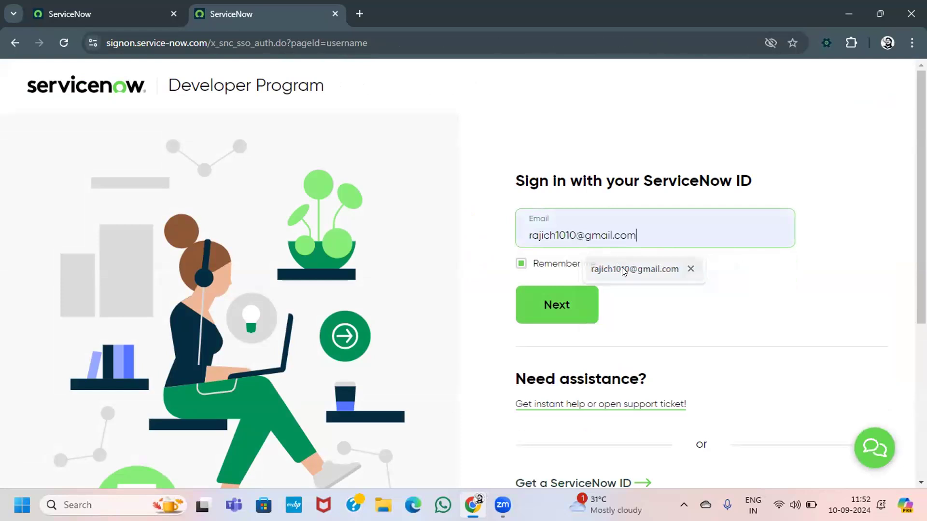
pyautogui.click(621, 267)
pyautogui.click(590, 303)
pyautogui.write('•••••••••••••')
pyautogui.press('Return')
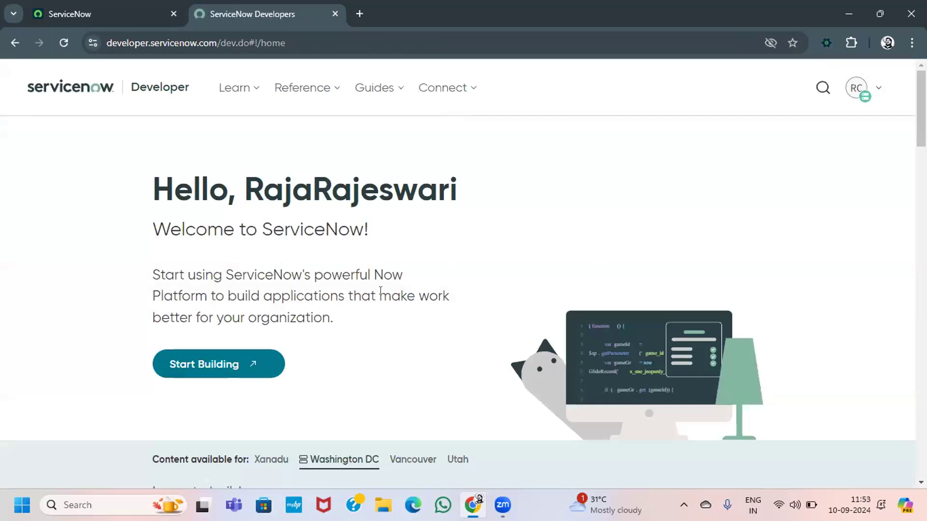
# Step: From the My Instance panel, start a refresh of the Washington DC developer instance
pyautogui.click(120, 14)
pyautogui.hotkey('ctrl', 'Tab')
pyautogui.click(852, 94)
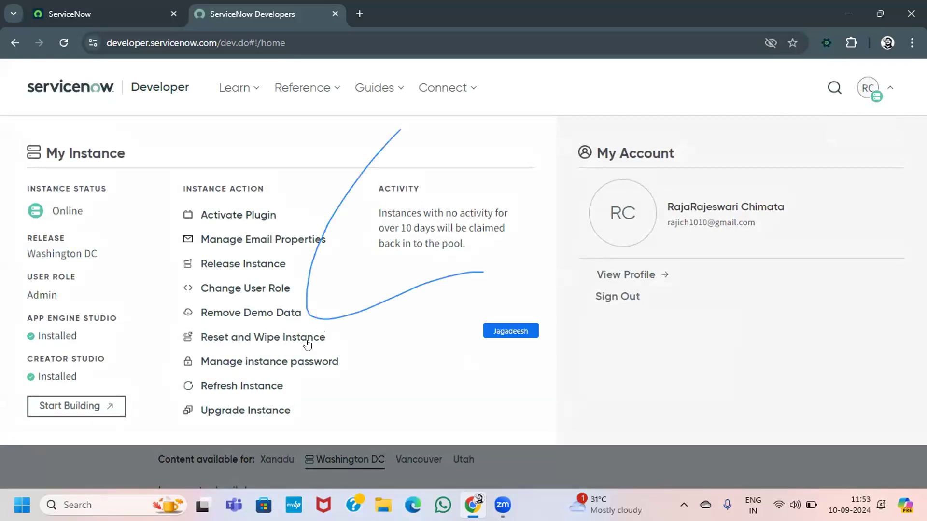
pyautogui.click(243, 387)
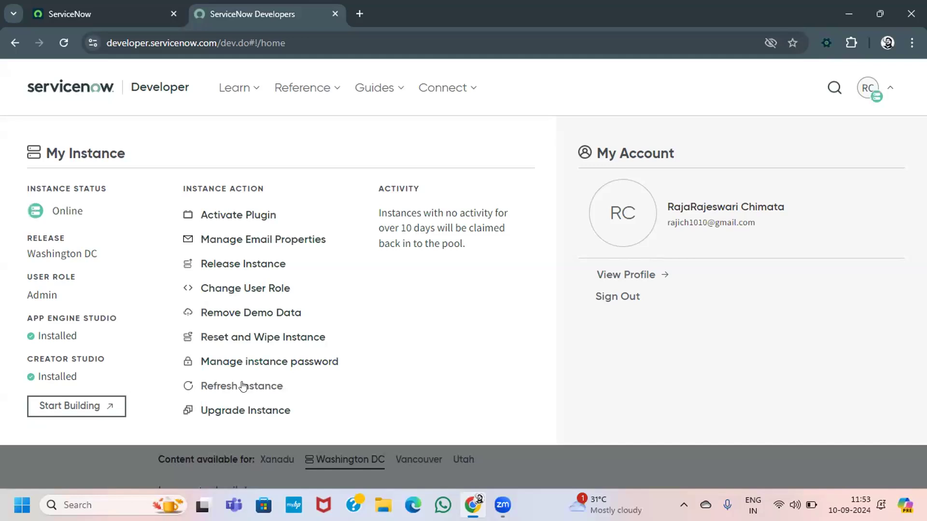
# Step: Change the instance user role to App Engine Studio Creator
pyautogui.click(216, 290)
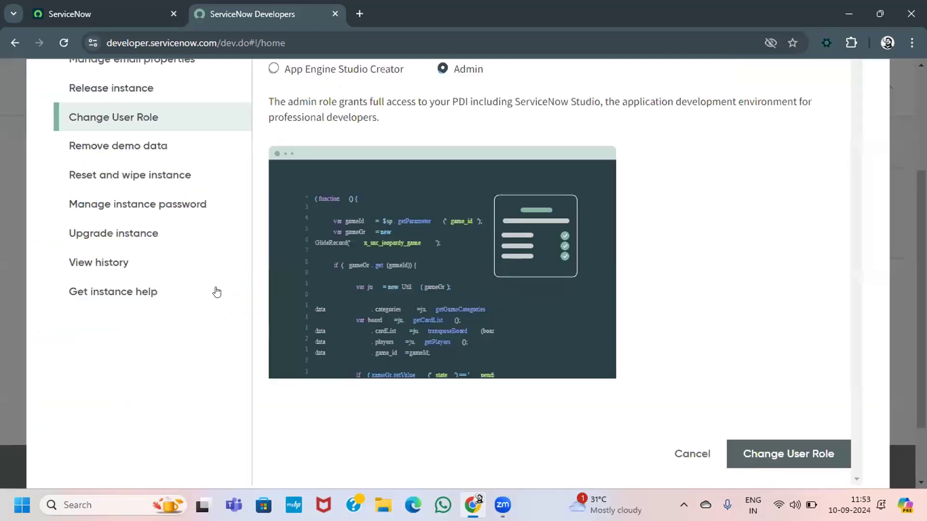
pyautogui.scroll(1, 392, 234)
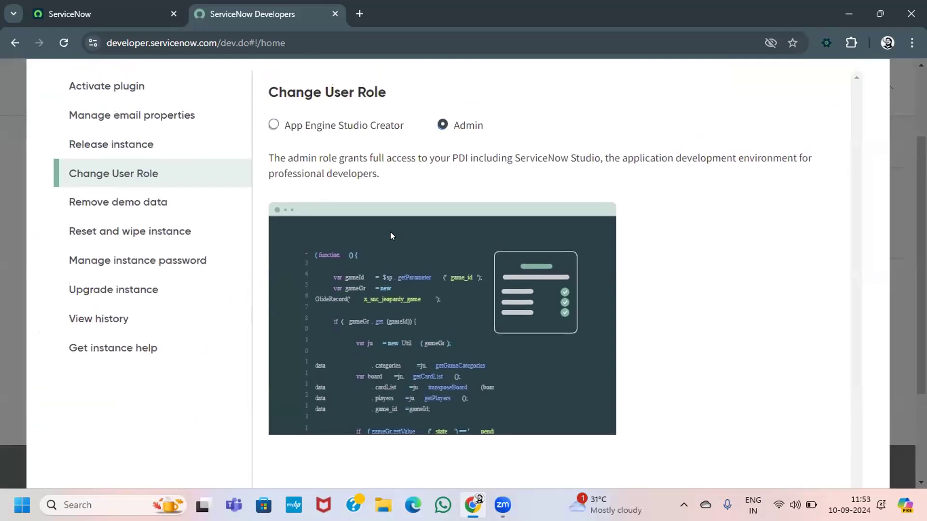
pyautogui.scroll(-2, 390, 232)
pyautogui.scroll(1, 390, 232)
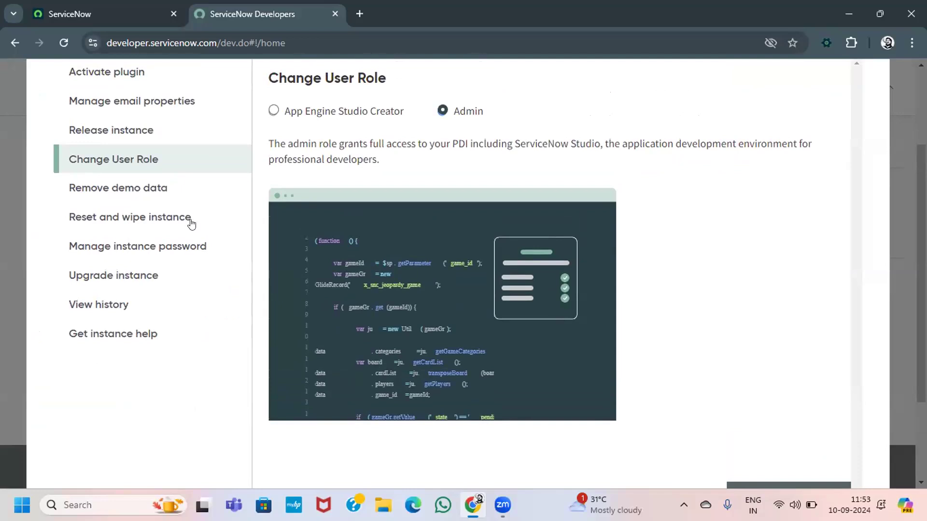
pyautogui.scroll(2, 190, 223)
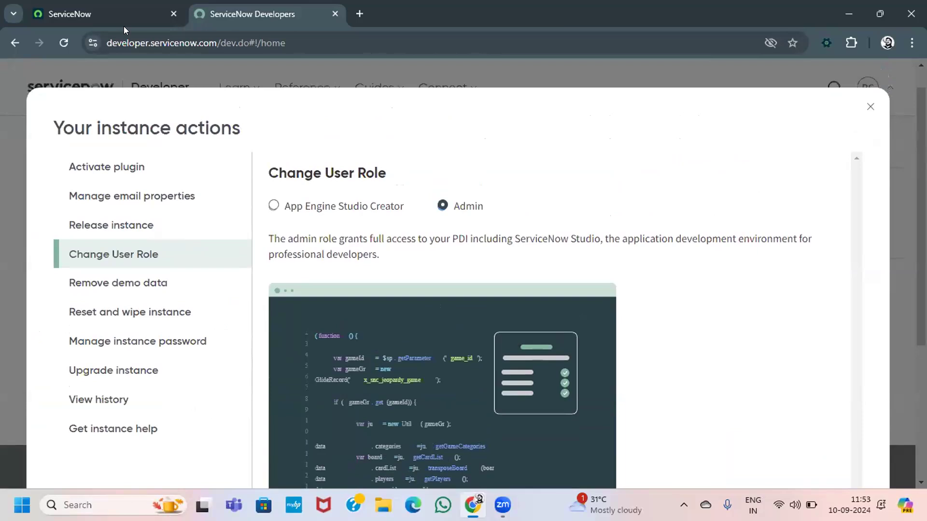
pyautogui.click(294, 202)
pyautogui.scroll(-3, 294, 203)
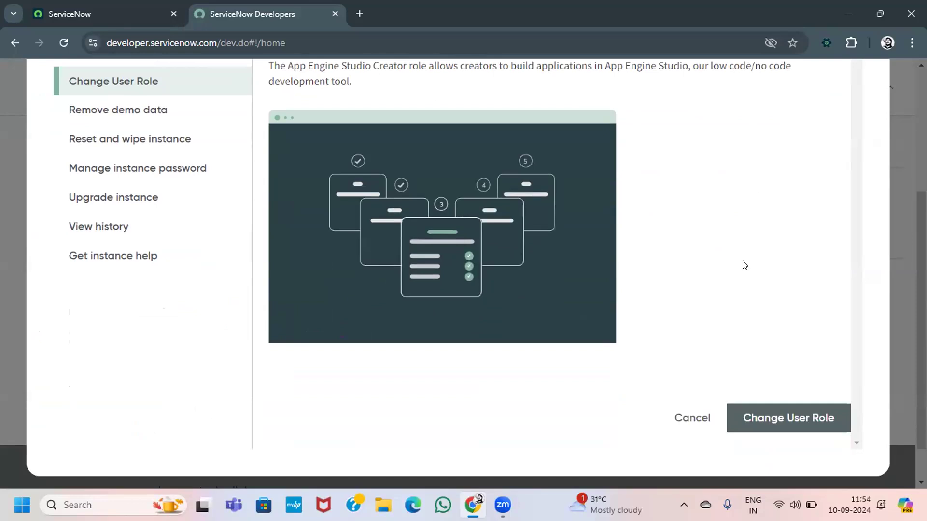
pyautogui.click(757, 418)
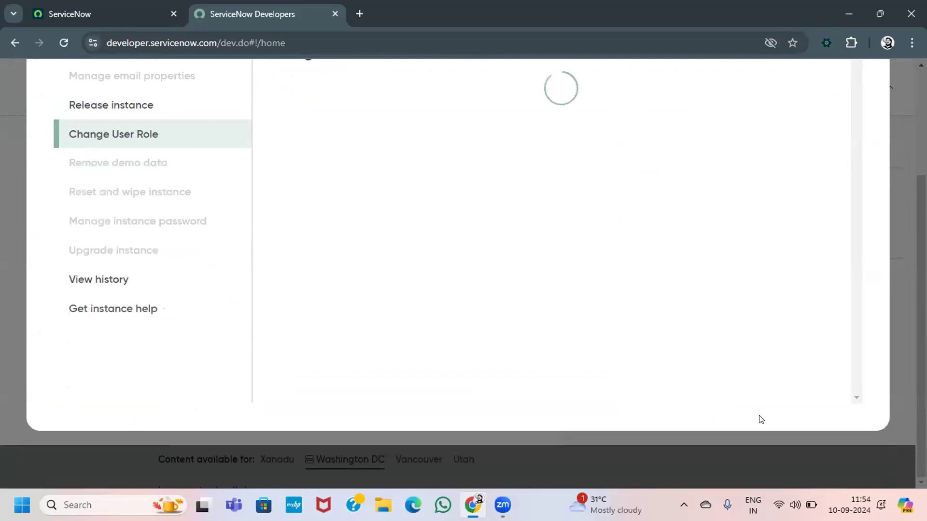
# Step: Switch the user role back to Admin and acknowledge the completed change
pyautogui.scroll(2, 598, 320)
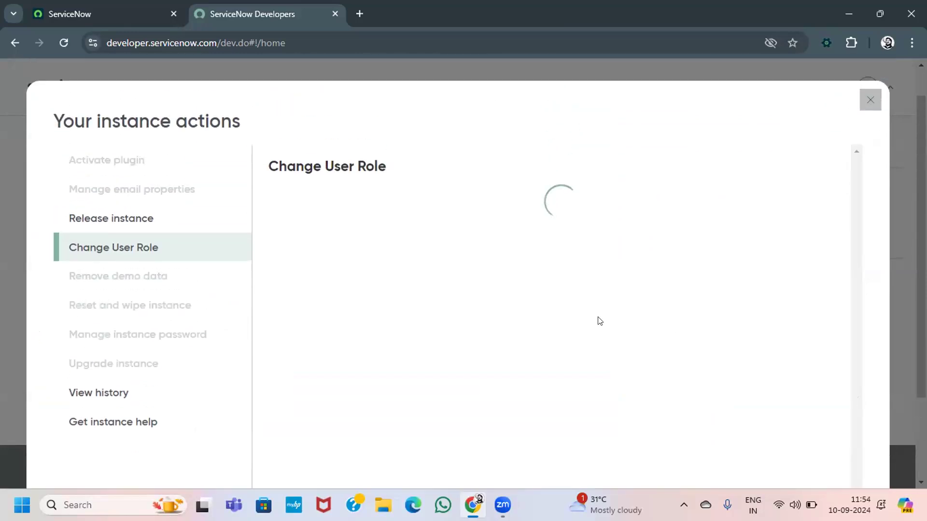
pyautogui.scroll(-2, 600, 321)
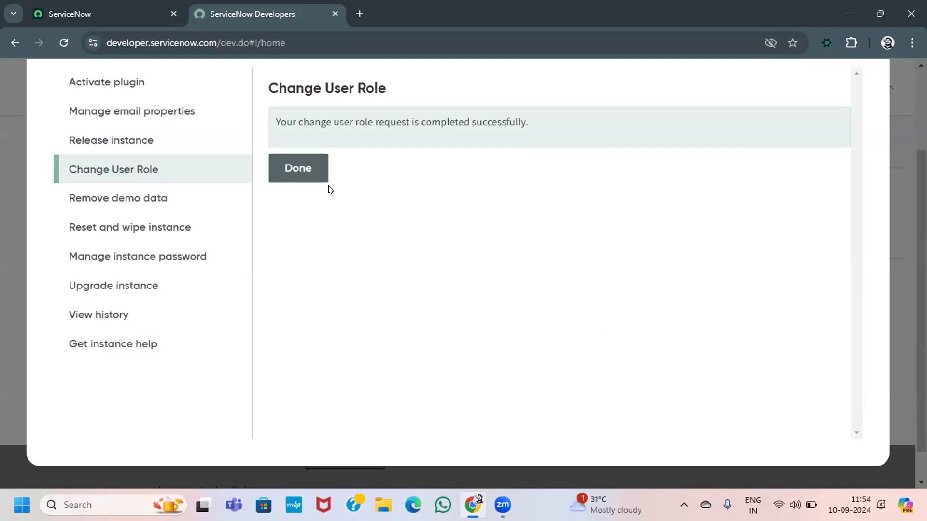
pyautogui.click(310, 180)
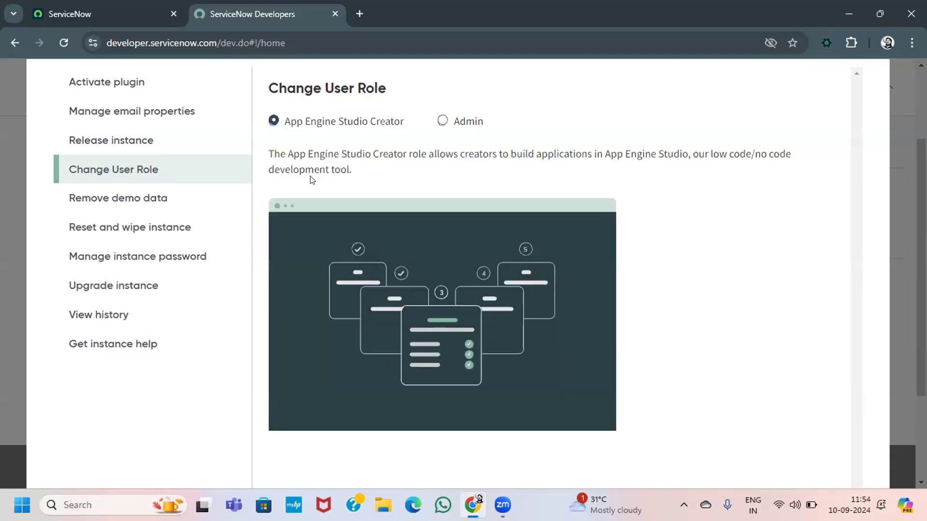
pyautogui.click(443, 121)
pyautogui.scroll(-3, 438, 119)
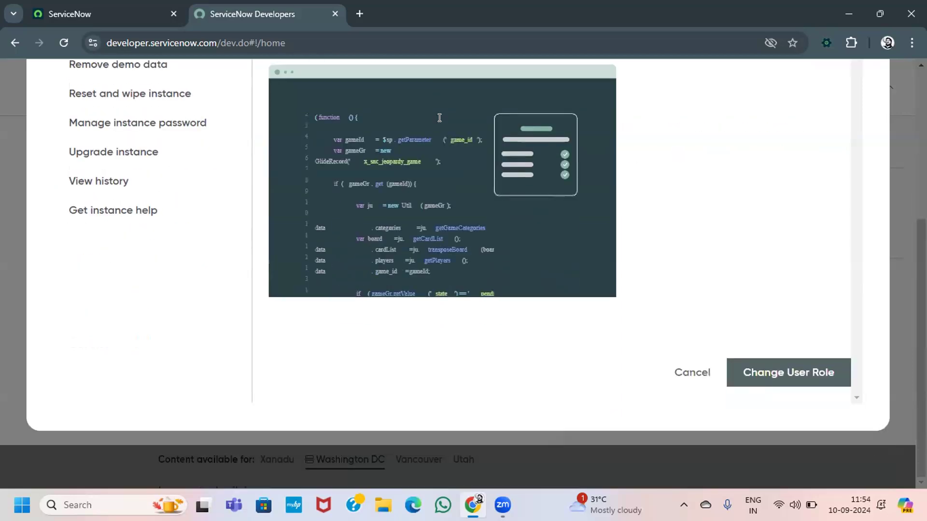
pyautogui.click(782, 374)
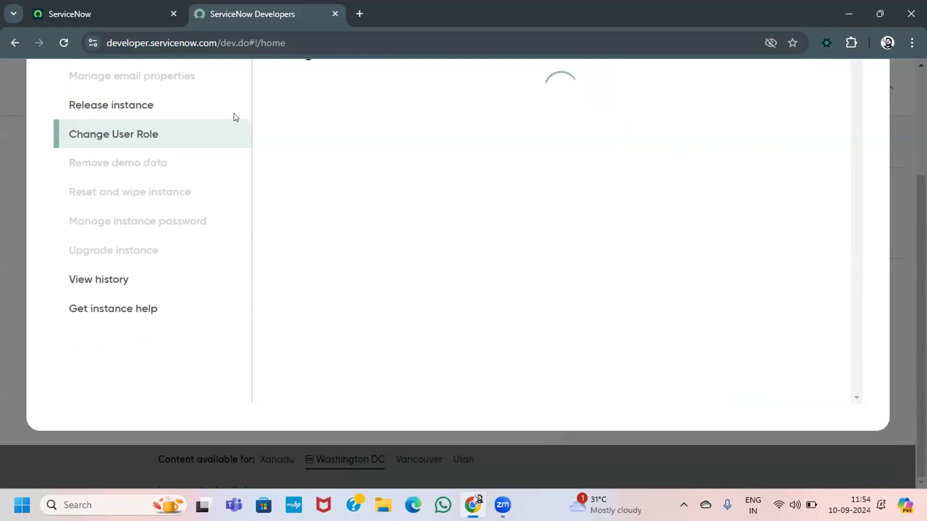
pyautogui.scroll(2, 314, 134)
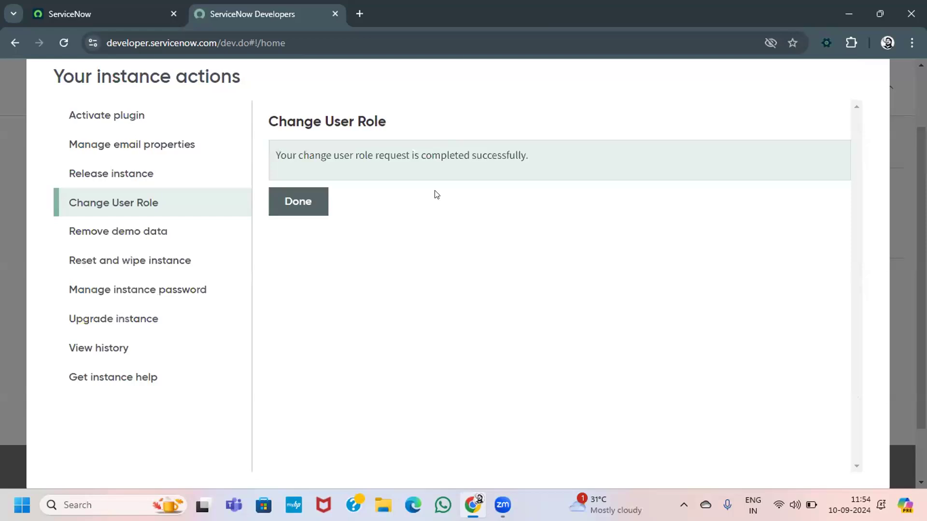
pyautogui.click(306, 203)
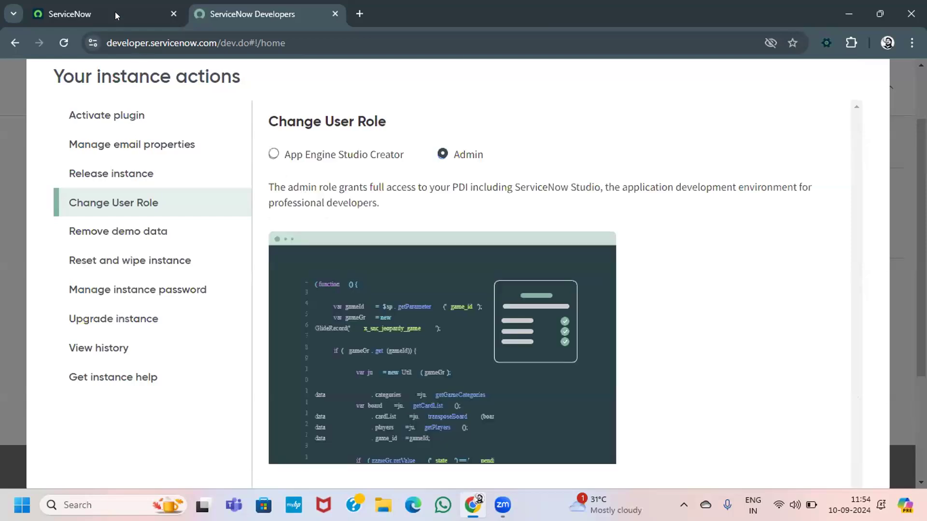
# Step: Reload the ServiceNow instance tab and log out of the session
pyautogui.click(119, 11)
pyautogui.click(60, 44)
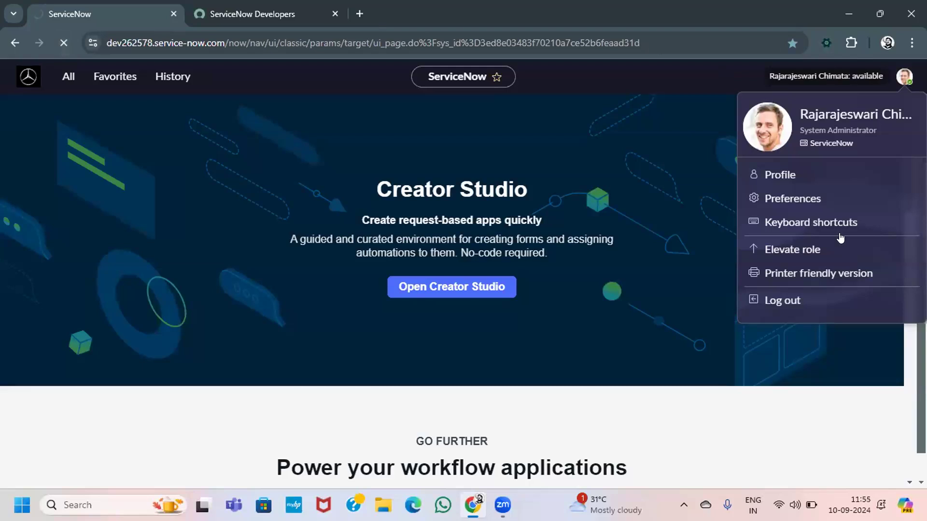
pyautogui.click(791, 298)
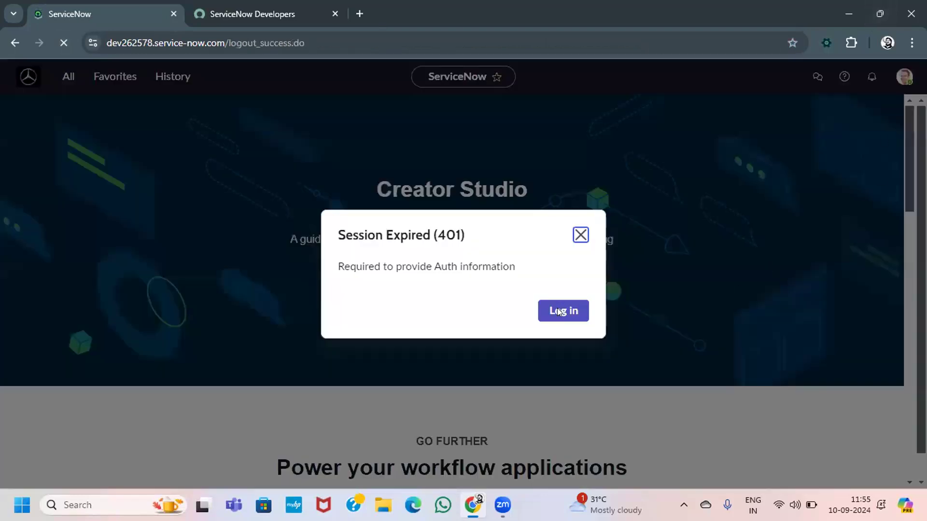
pyautogui.click(558, 310)
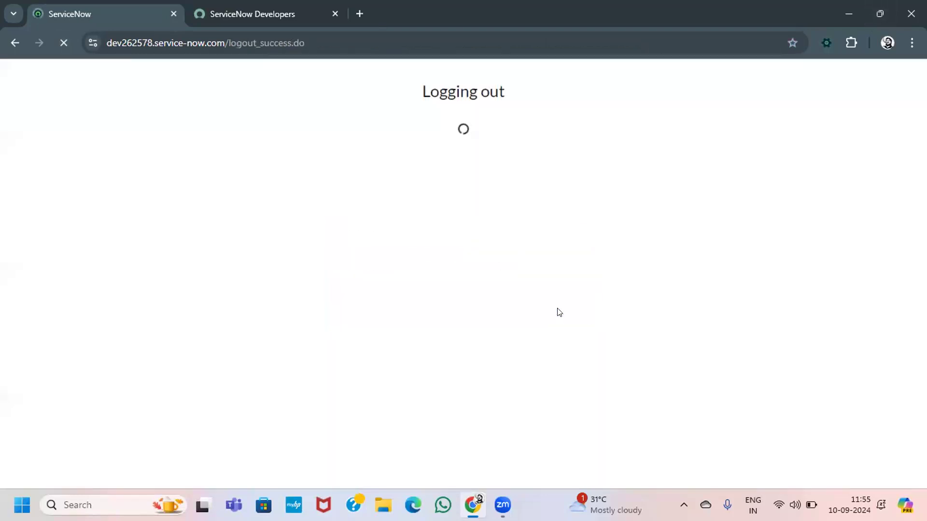
# Step: Log back in with user name admin and the account password
pyautogui.write('admin')
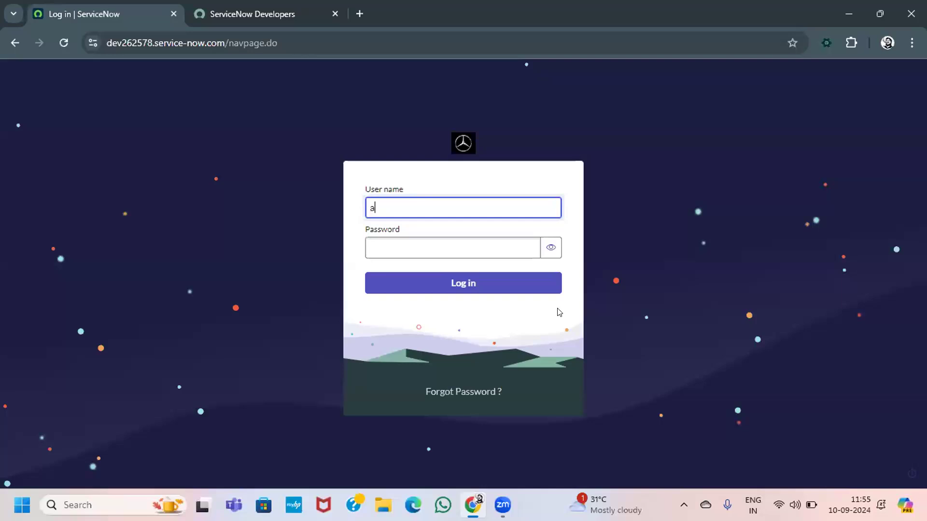
pyautogui.press('Tab')
pyautogui.write('•••••••••')
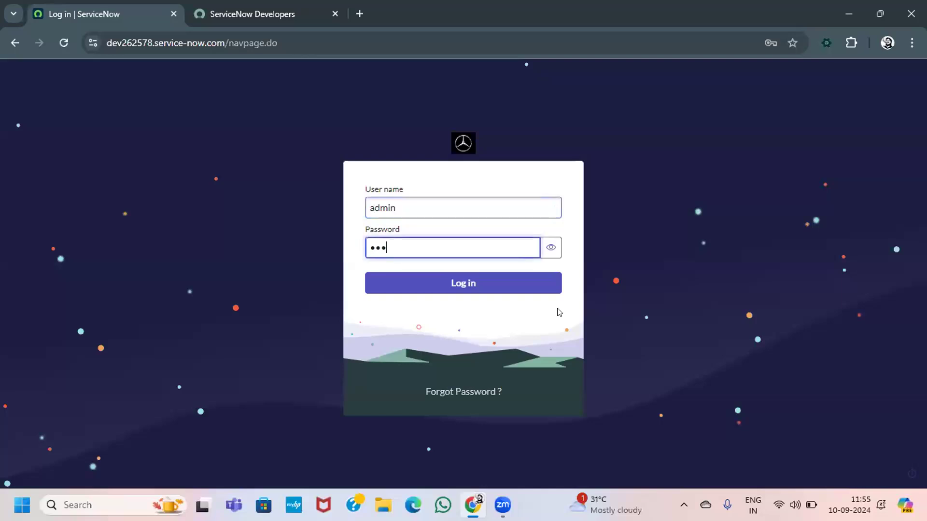
pyautogui.write('••••')
pyautogui.press('Return')
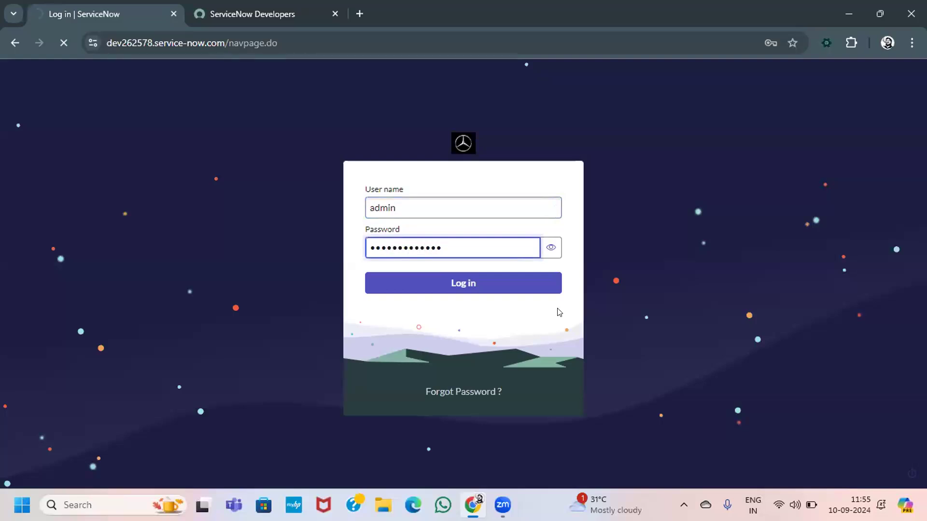